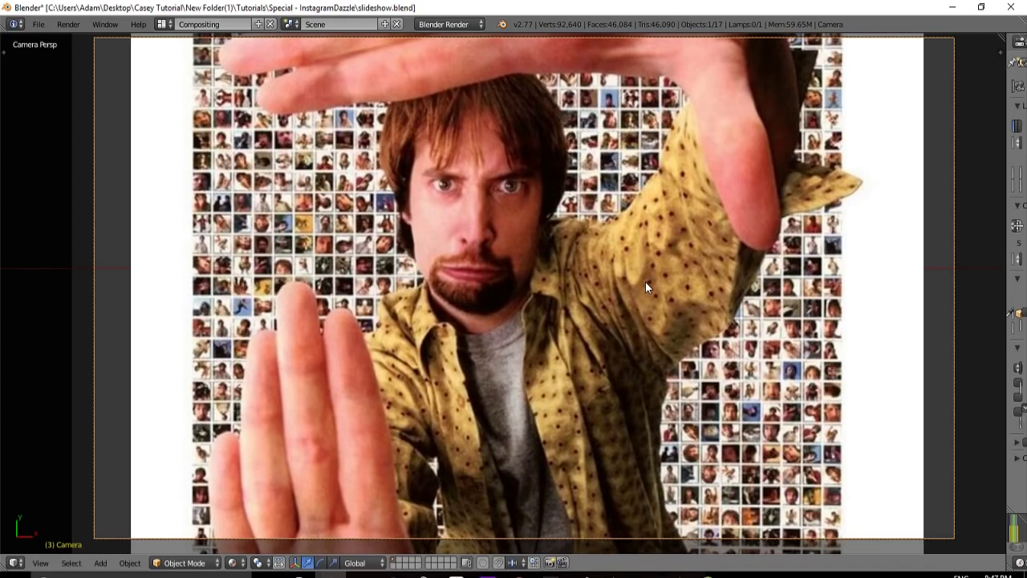
Step: Advance the slideshow scene by one frame and open a second Blender instance with the default cube scene, dismissing the splash screen
key("Right")
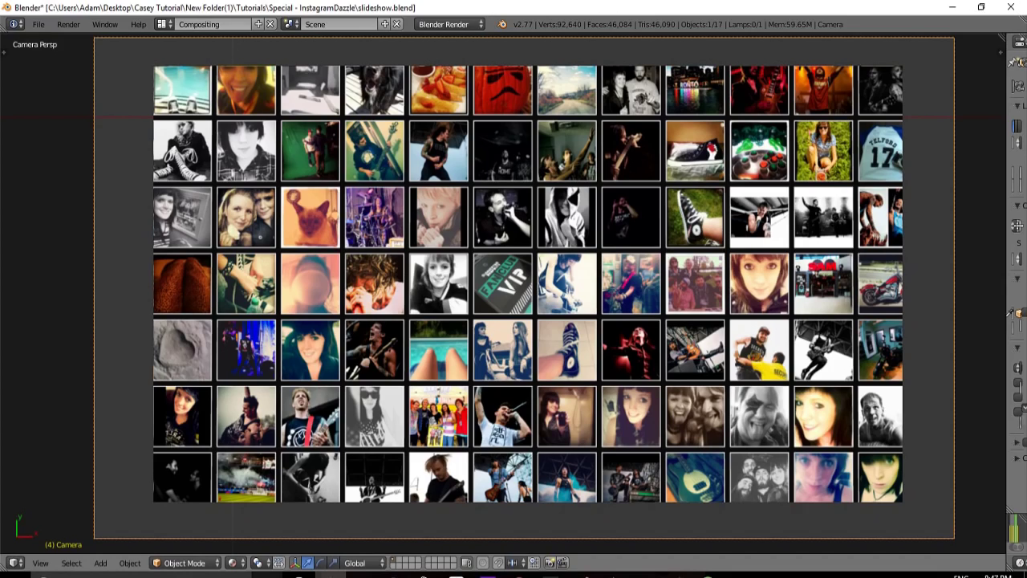
left_click(329, 575)
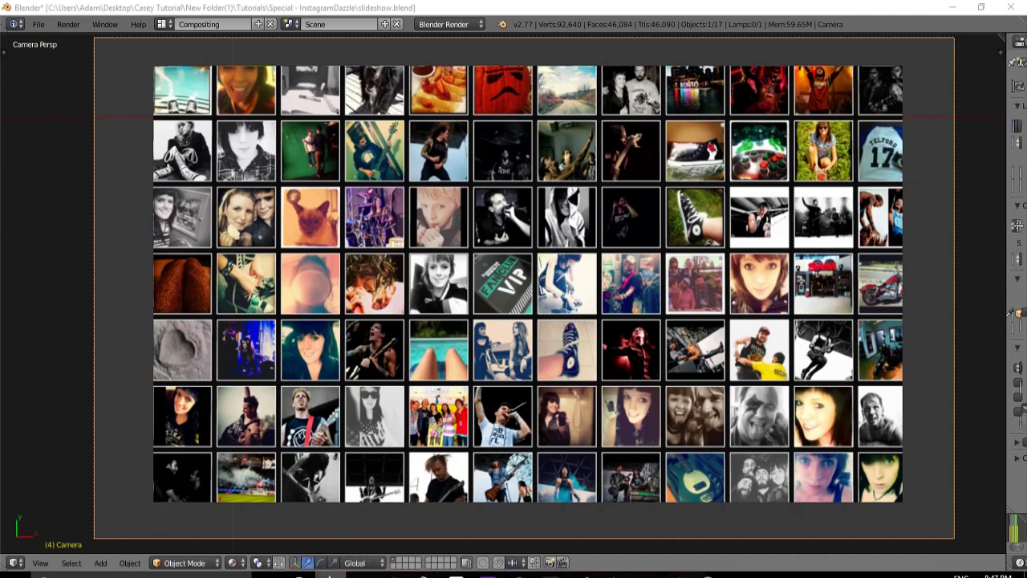
right_click(331, 576)
left_click(326, 513)
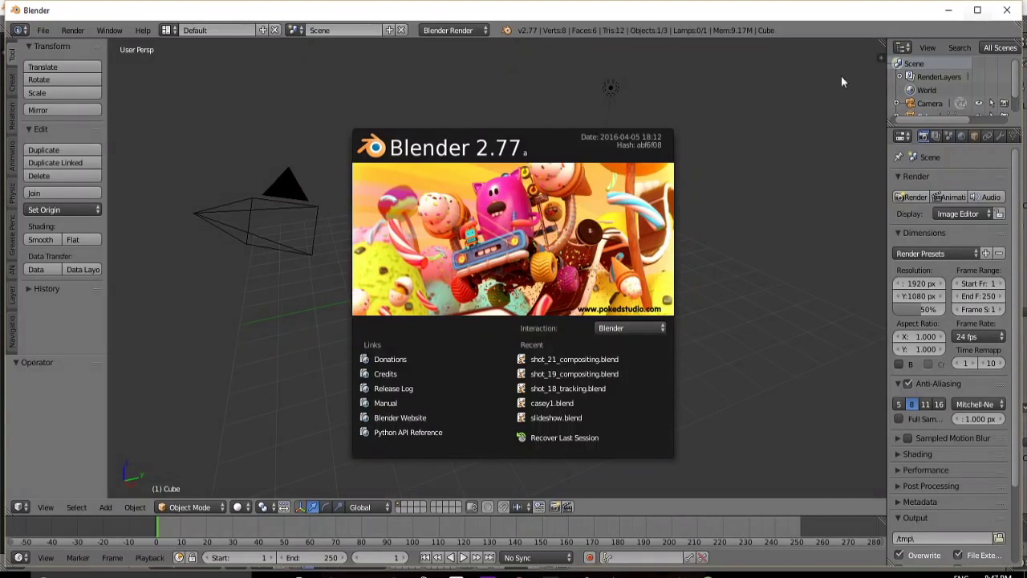
left_click(807, 263)
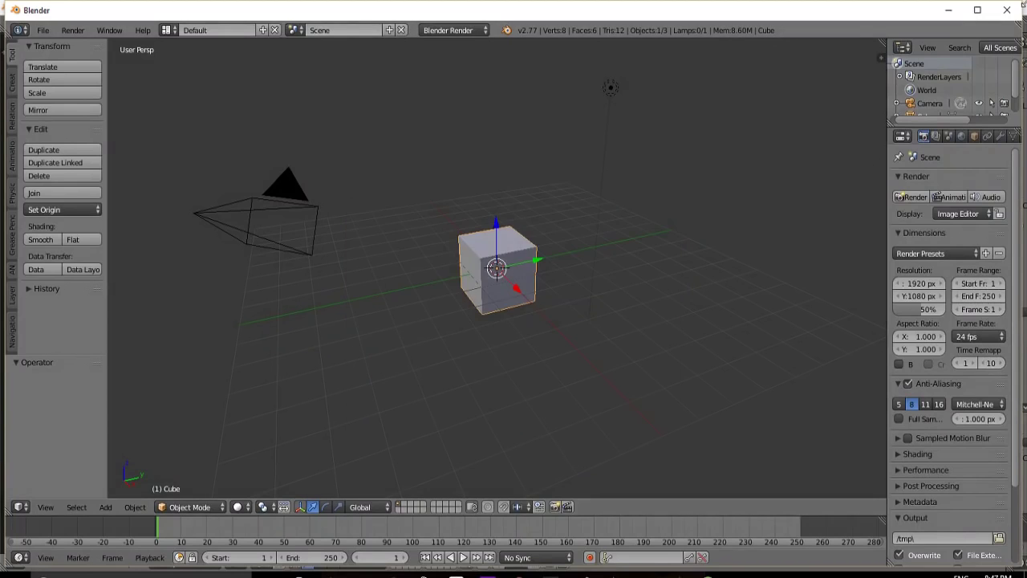
Step: Check that the Import-Export add-on Import Images as Planes is enabled, save the user settings and close the preferences
left_click(37, 25)
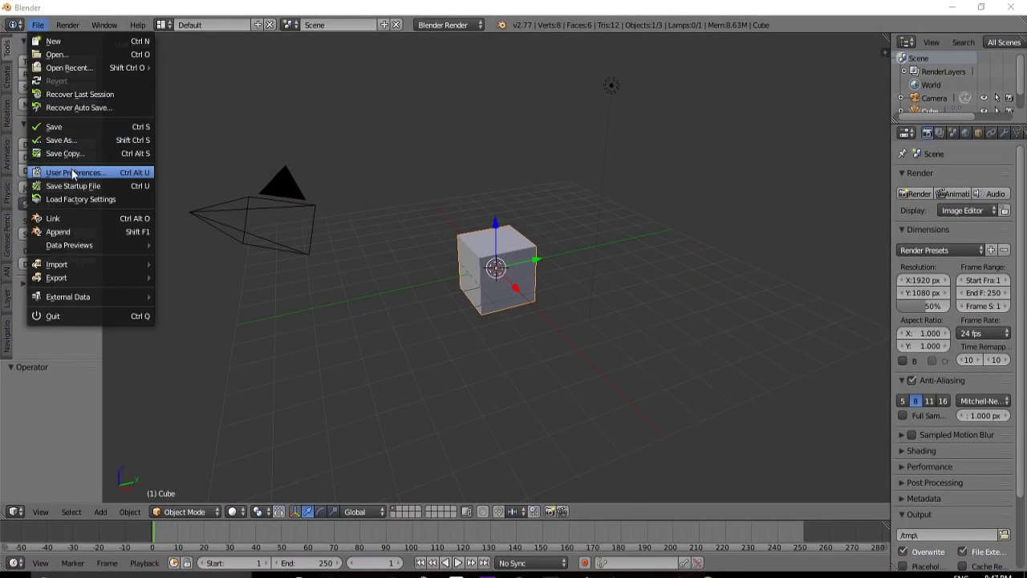
left_click(76, 173)
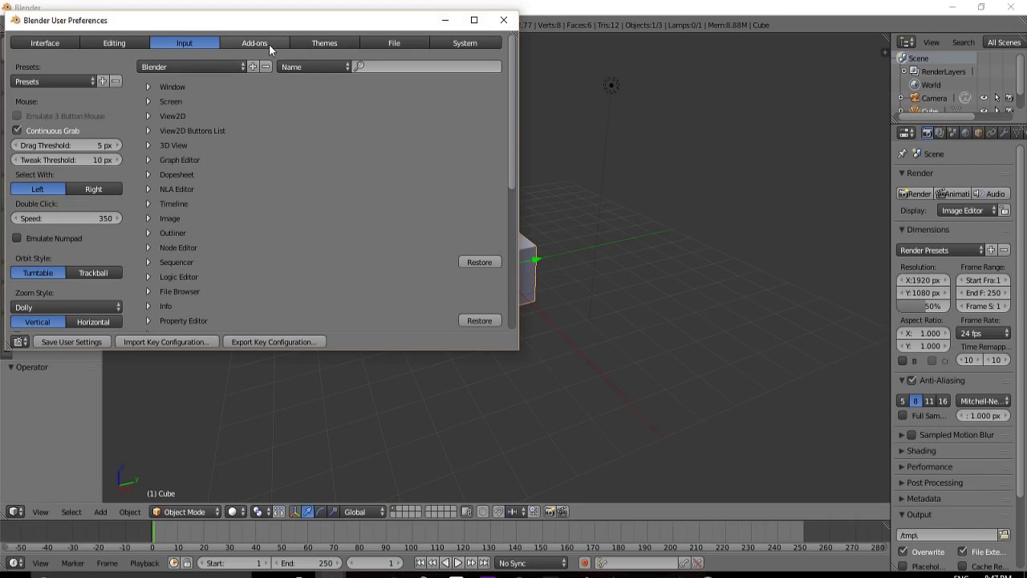
left_click(244, 45)
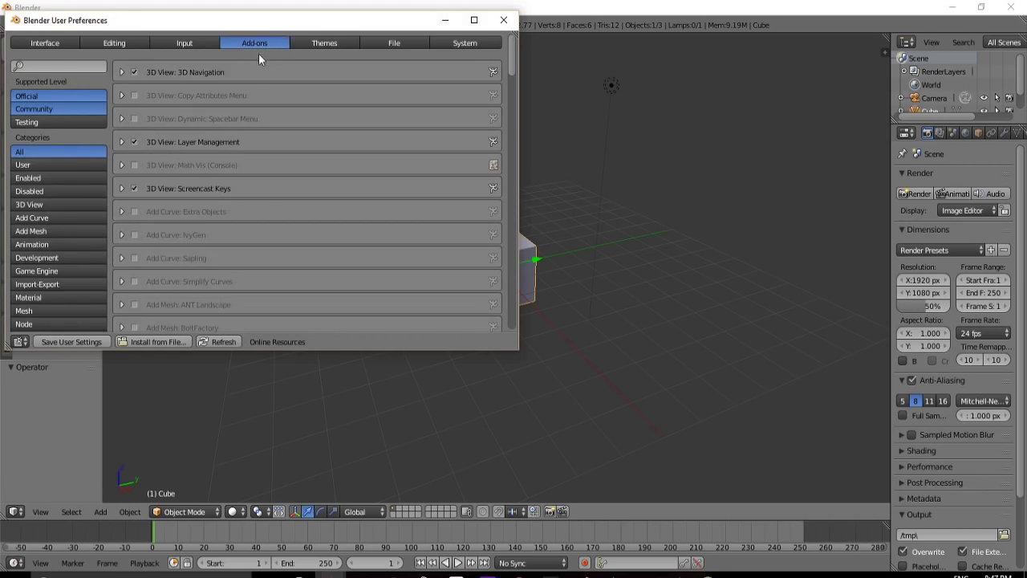
left_click(37, 284)
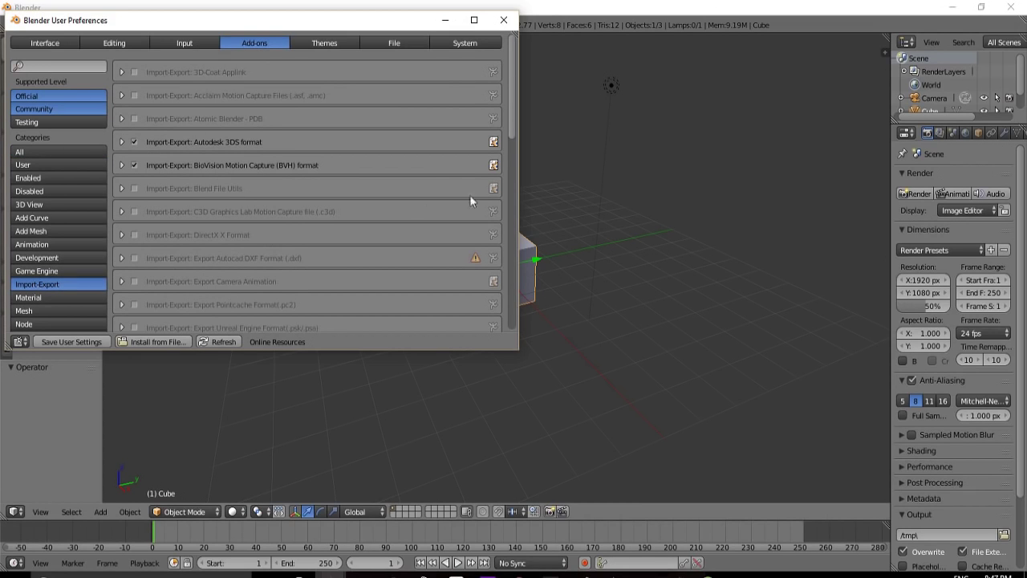
left_click_drag(511, 141, 512, 240)
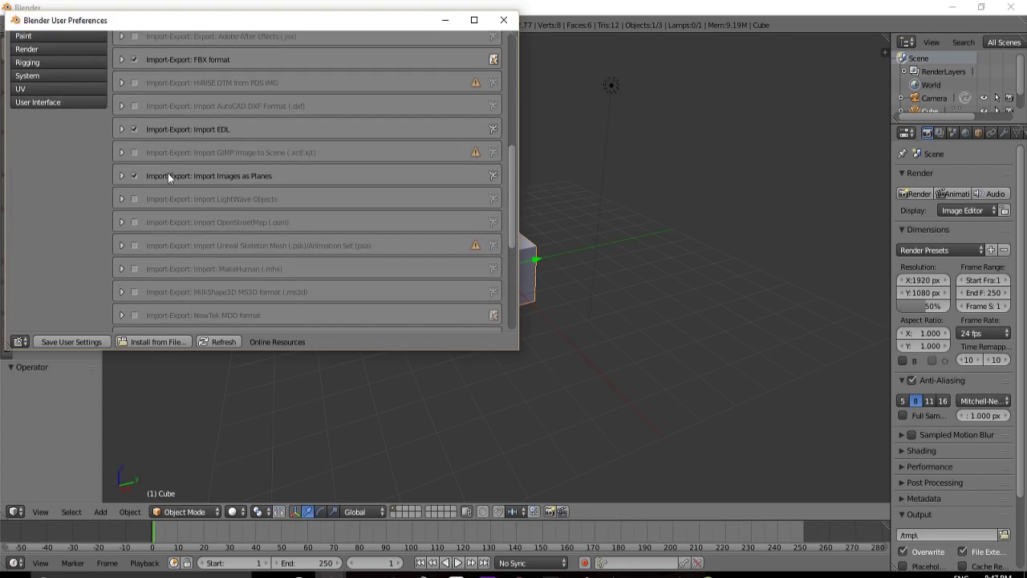
left_click(122, 176)
left_click(122, 175)
left_click(88, 344)
left_click(503, 20)
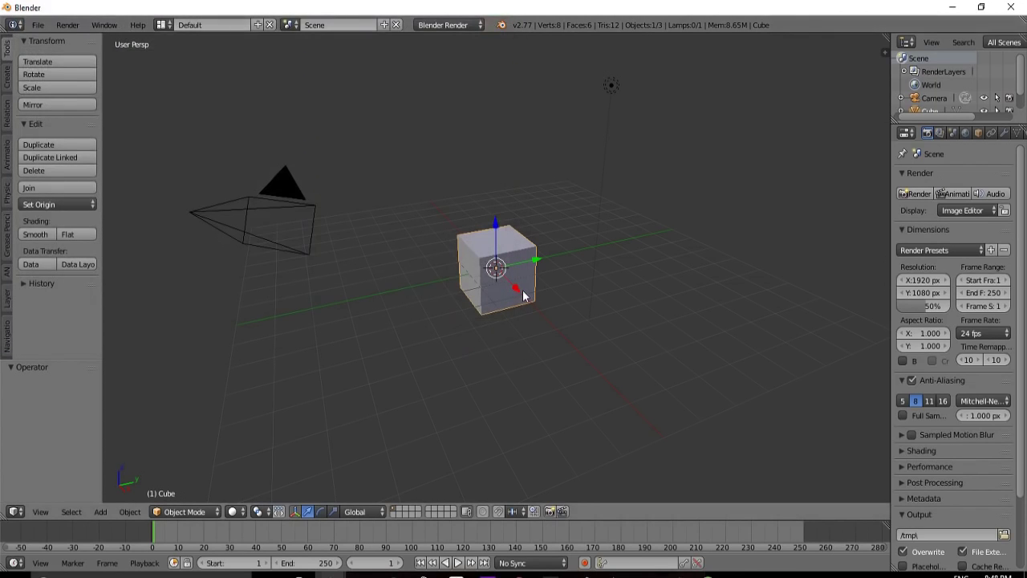
Step: Set the render resolution scale to 100% and render an image of the default cube
middle_click_drag(421, 276, 521, 350)
scroll(528, 329, "up", 2)
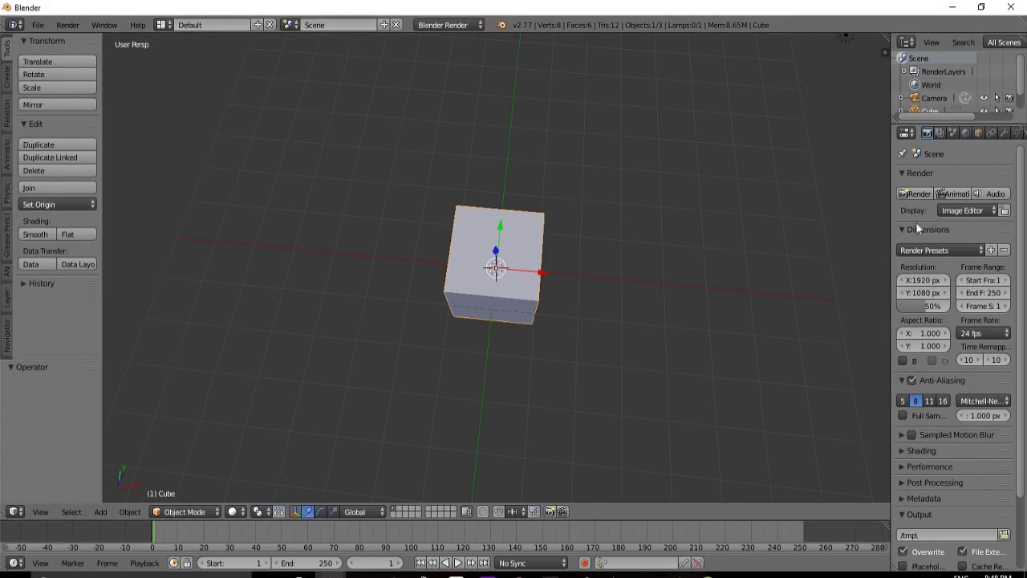
left_click_drag(924, 307, 940, 312)
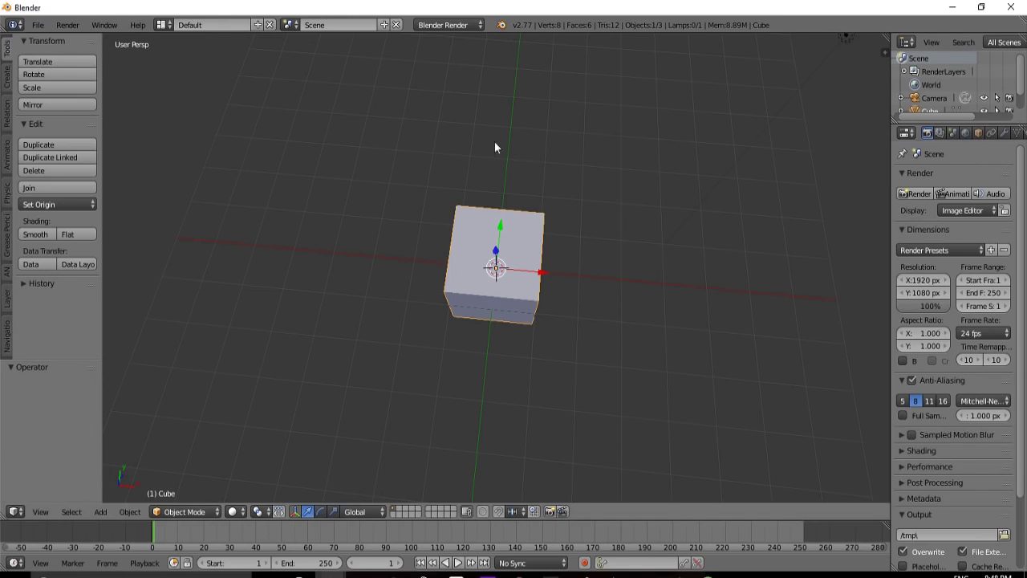
left_click(73, 27)
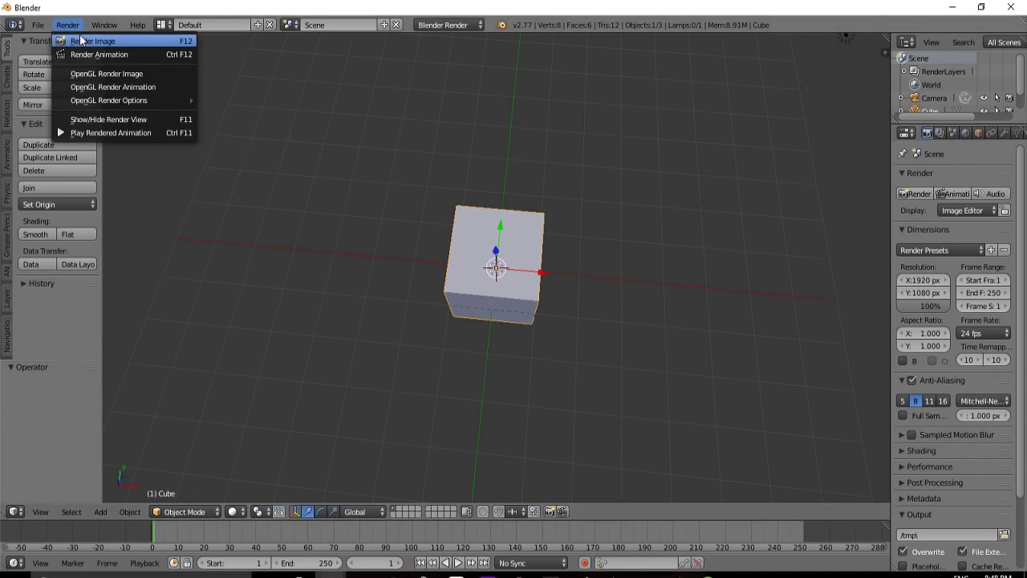
left_click(90, 41)
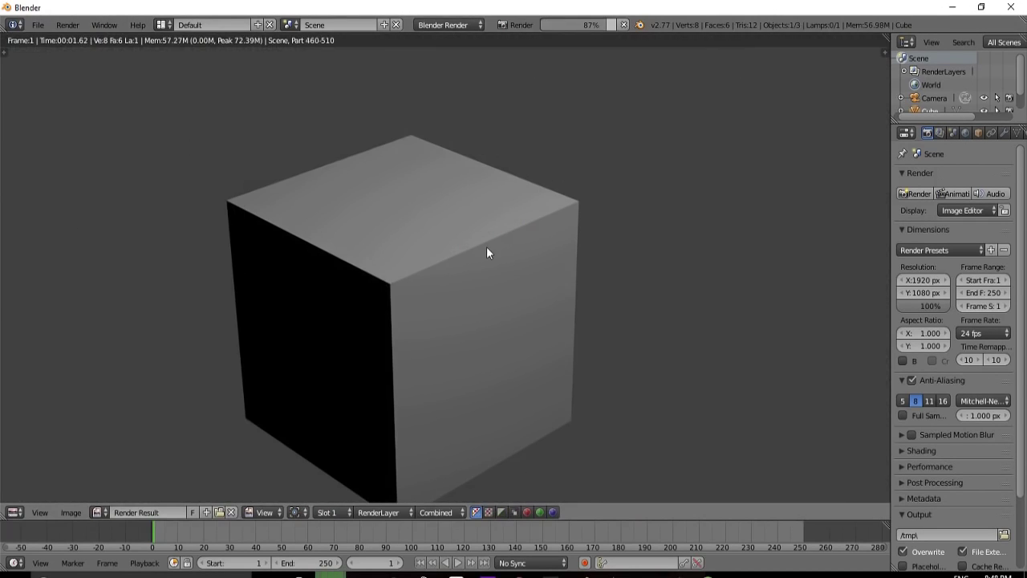
scroll(487, 249, "down", 3)
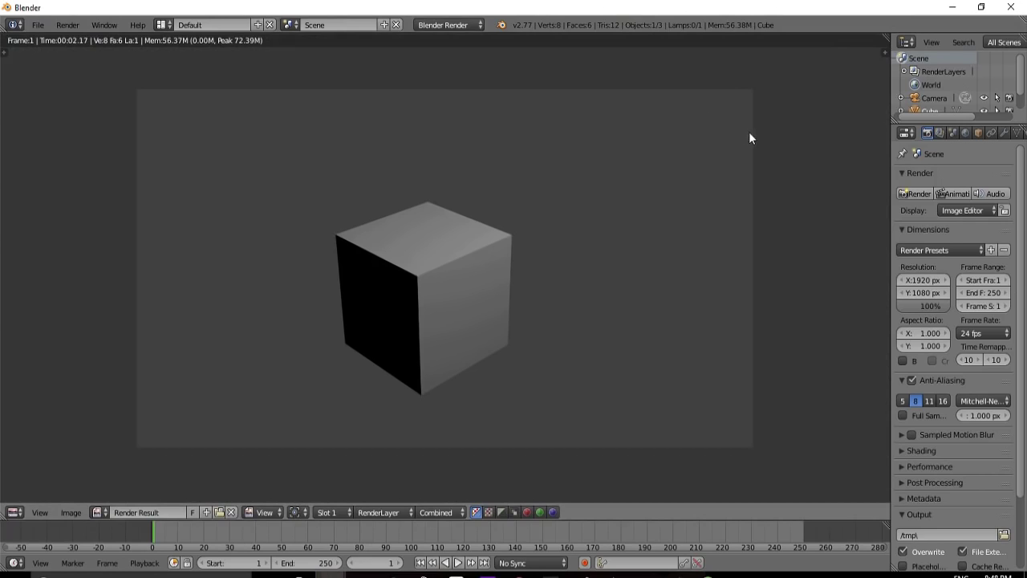
Step: Set the world's horizon color to black and render the cube again
left_click(965, 133)
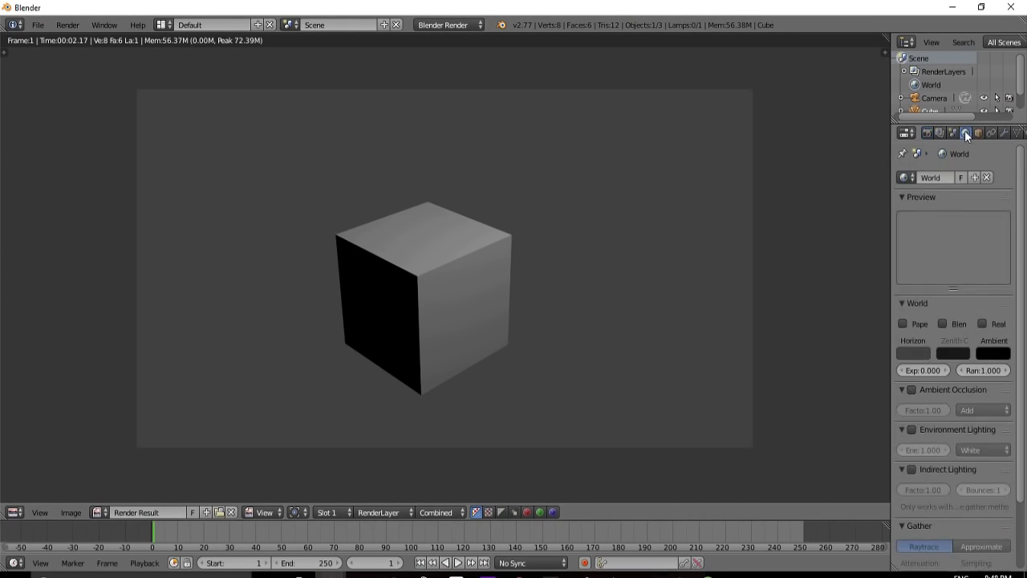
left_click(915, 353)
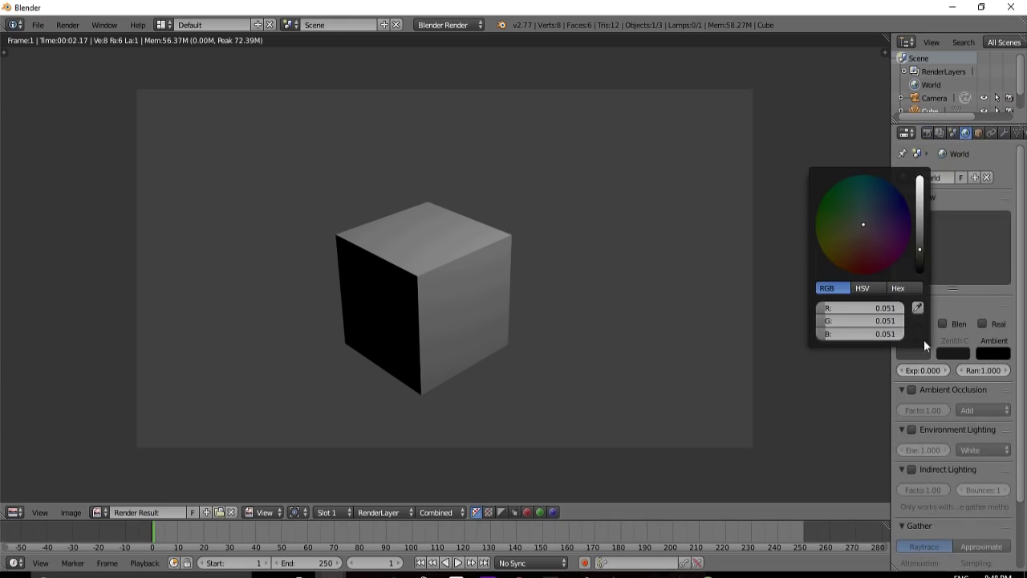
left_click_drag(921, 249, 920, 273)
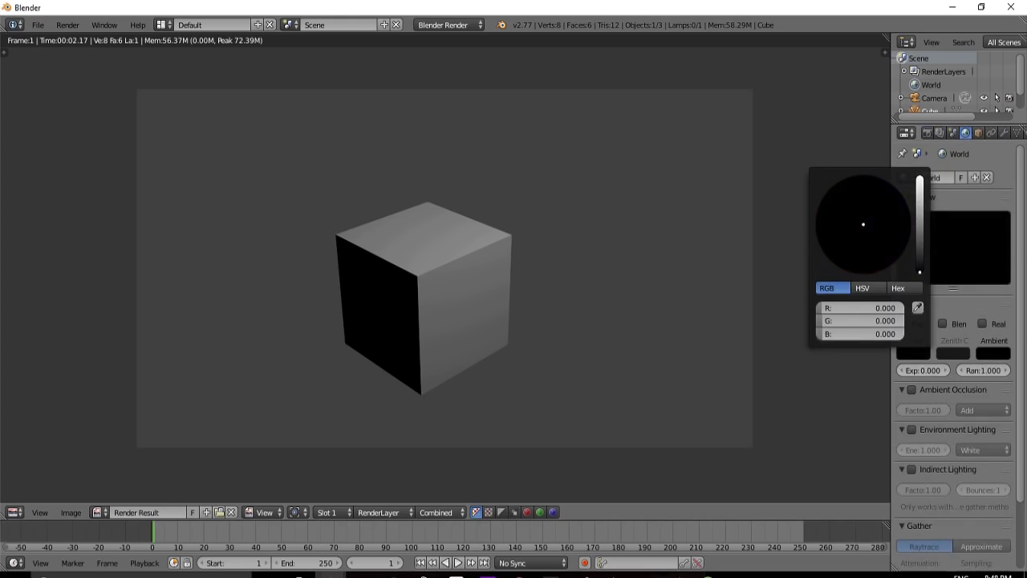
left_click(68, 25)
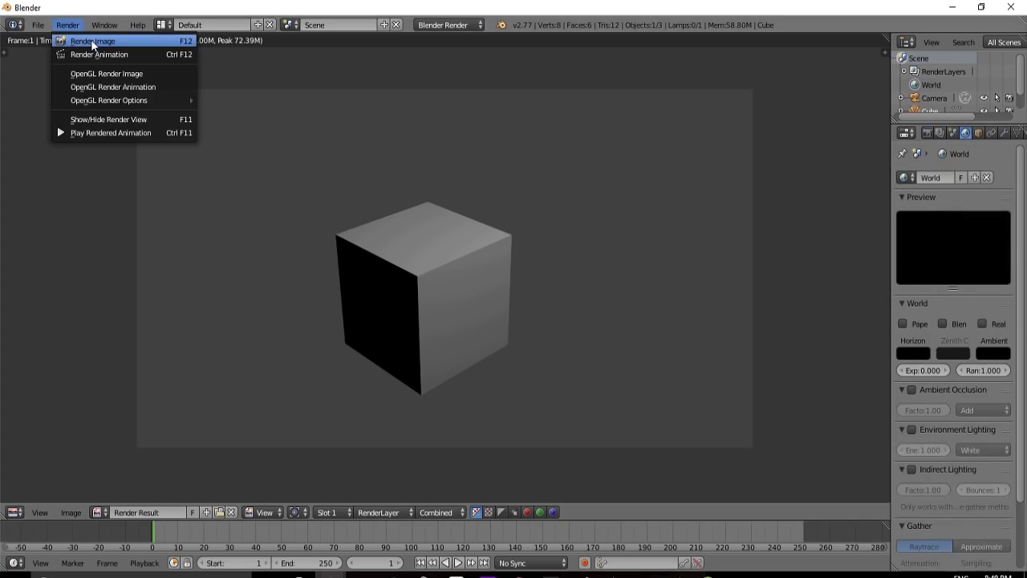
left_click(92, 40)
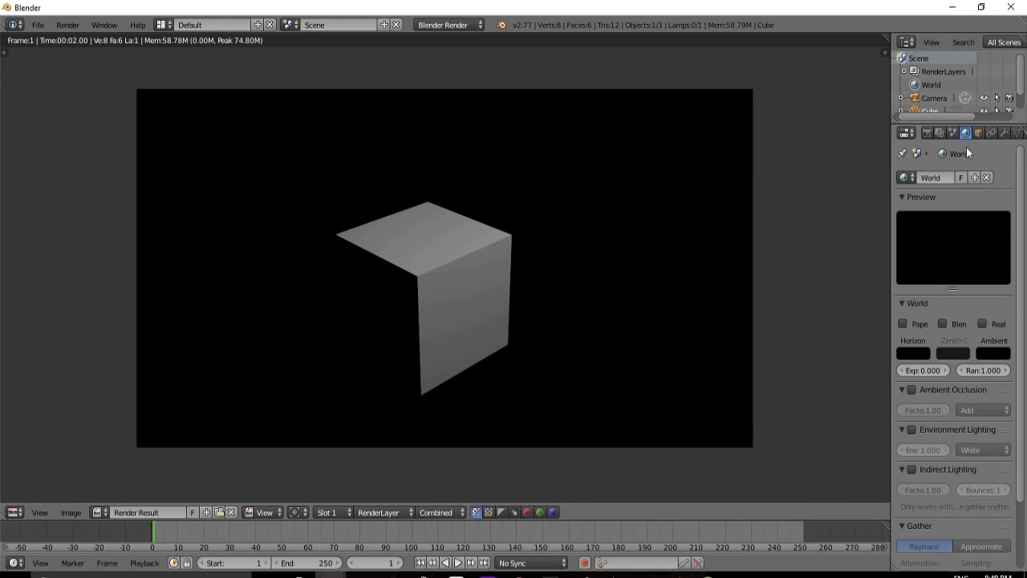
Step: Enable Edge rendering in the render's post-processing settings and set its threshold to 1
left_click(928, 133)
scroll(977, 361, "down", 3)
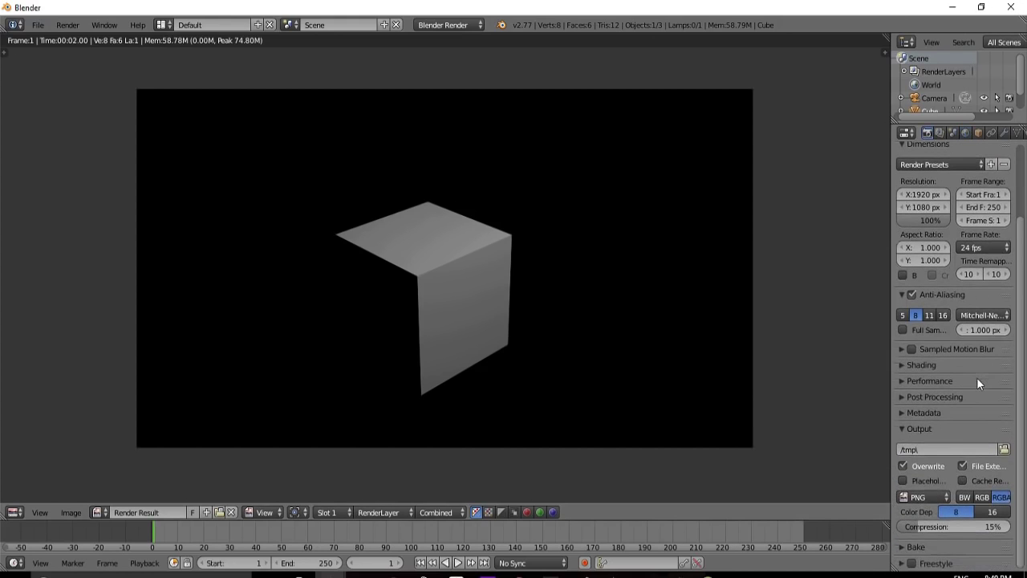
left_click(902, 397)
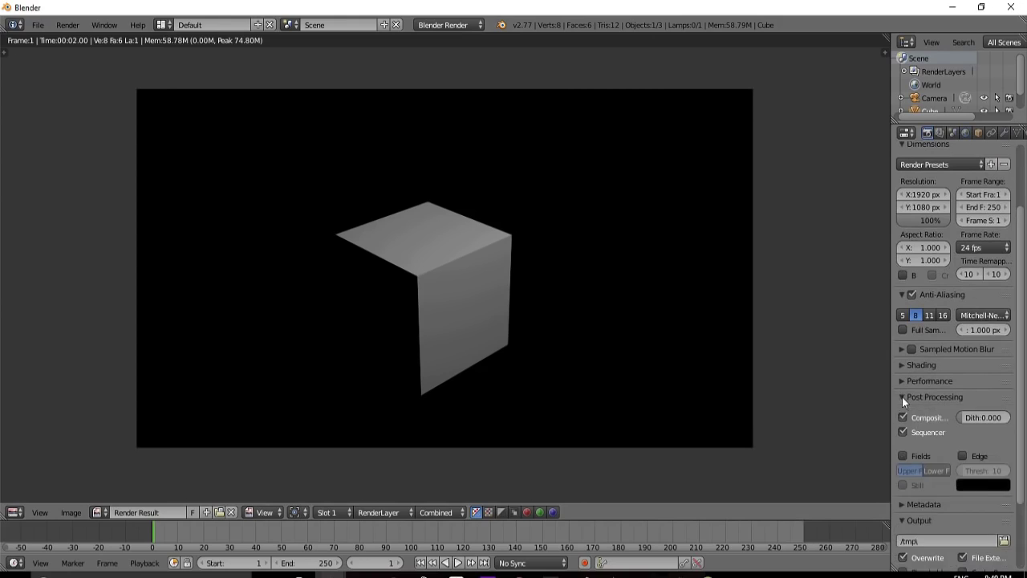
scroll(902, 397, "down", 3)
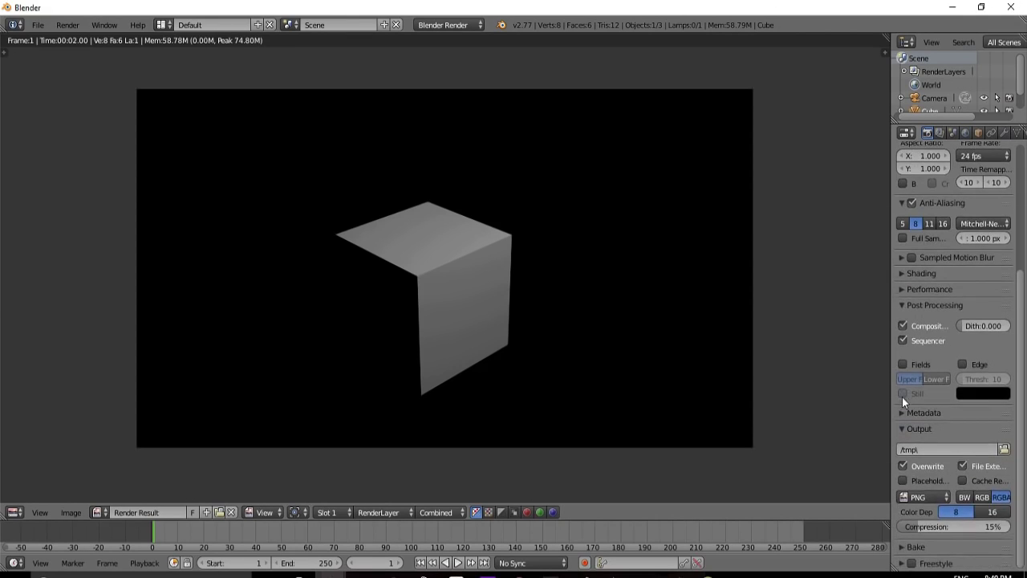
left_click(963, 365)
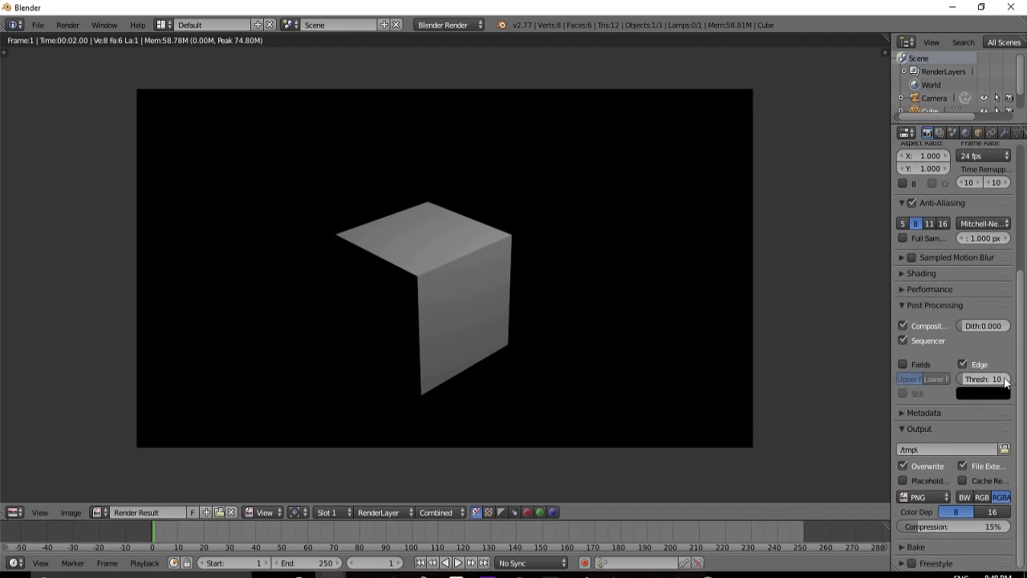
left_click(996, 378)
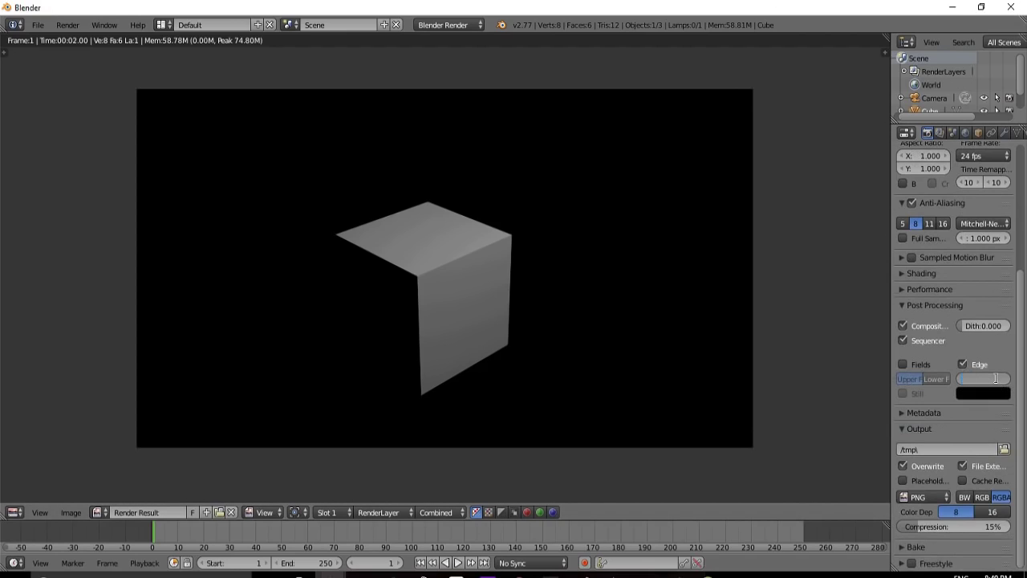
key("Return")
left_click(980, 379)
key("BackSpace")
type("1")
key("Return")
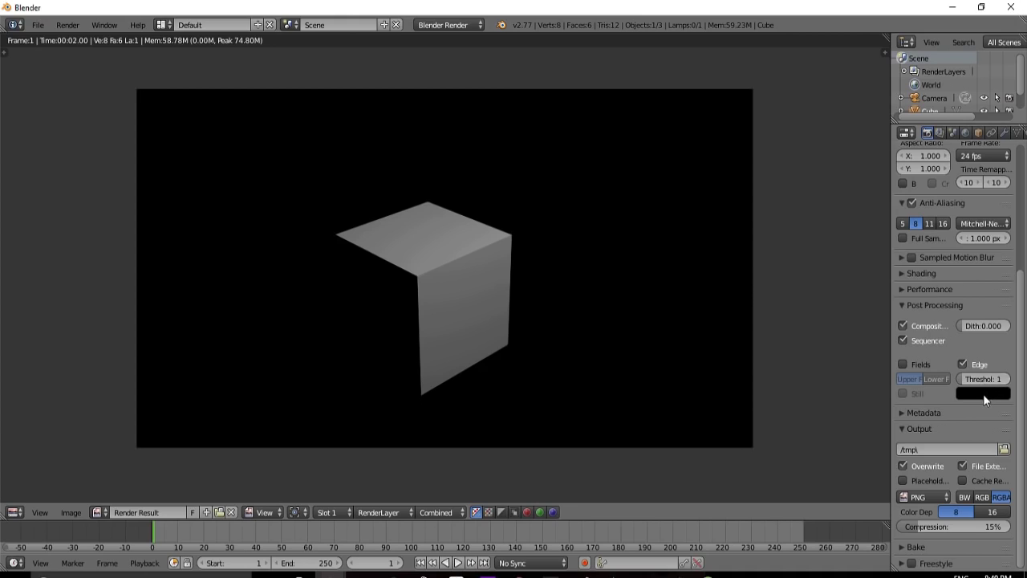
Step: Set the edge color to white, render the outlined cube and return to the 3D view
left_click(985, 393)
left_click_drag(1001, 280, 1001, 216)
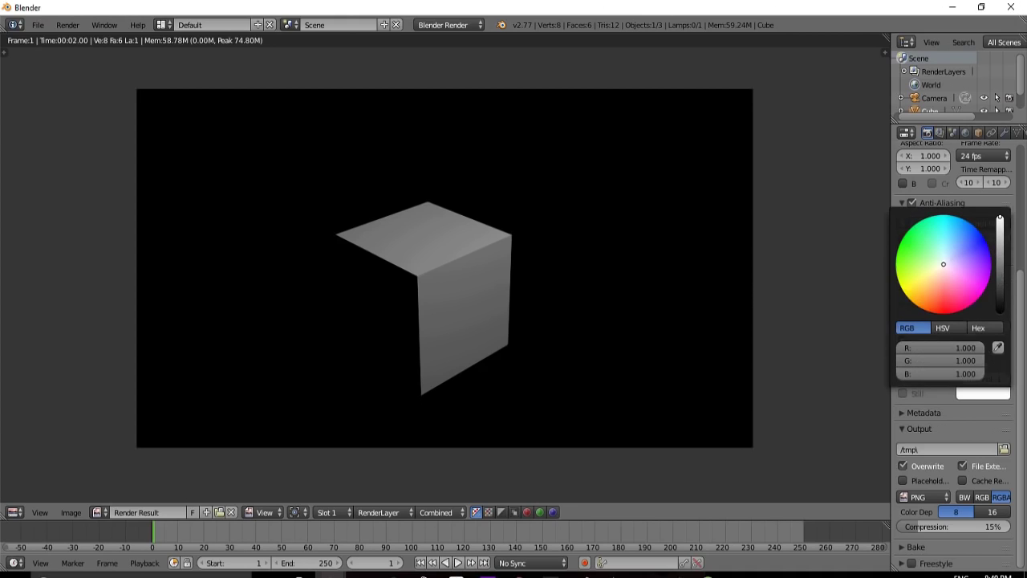
left_click(67, 25)
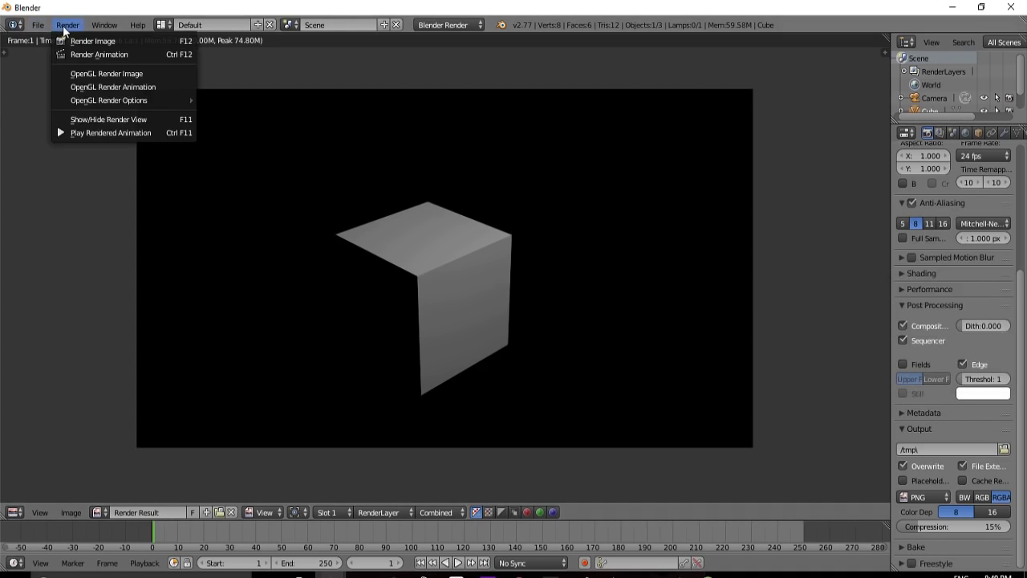
left_click(74, 40)
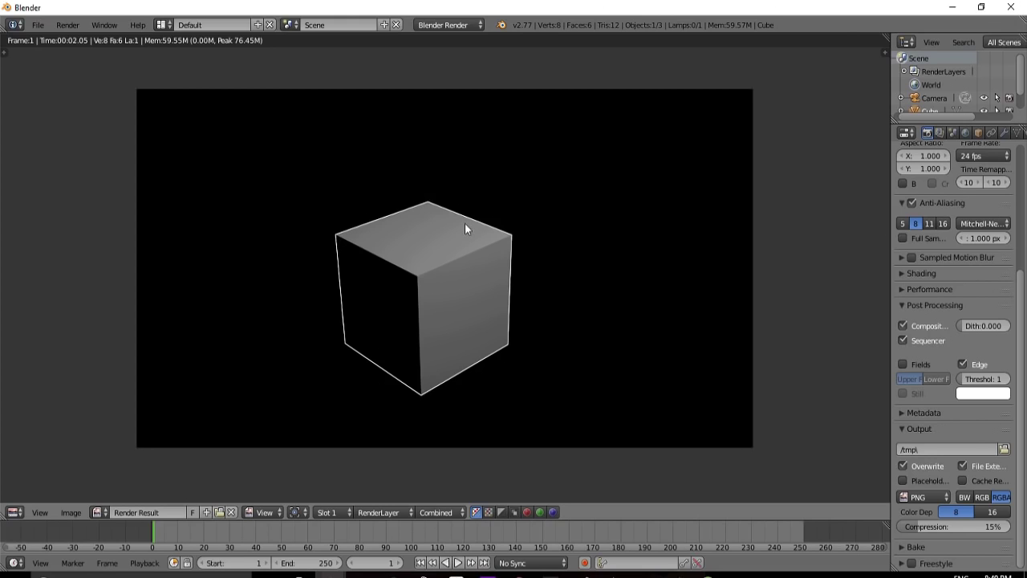
key("Escape")
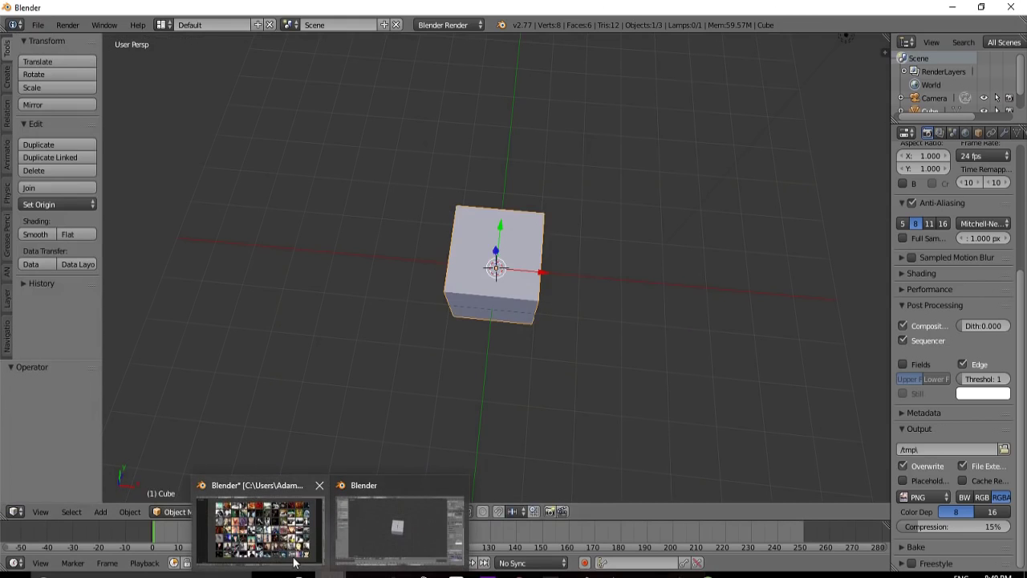
Step: Switch to the slideshow.blend window, compare frames 3 and 4, and return to the new cube scene
left_click(297, 550)
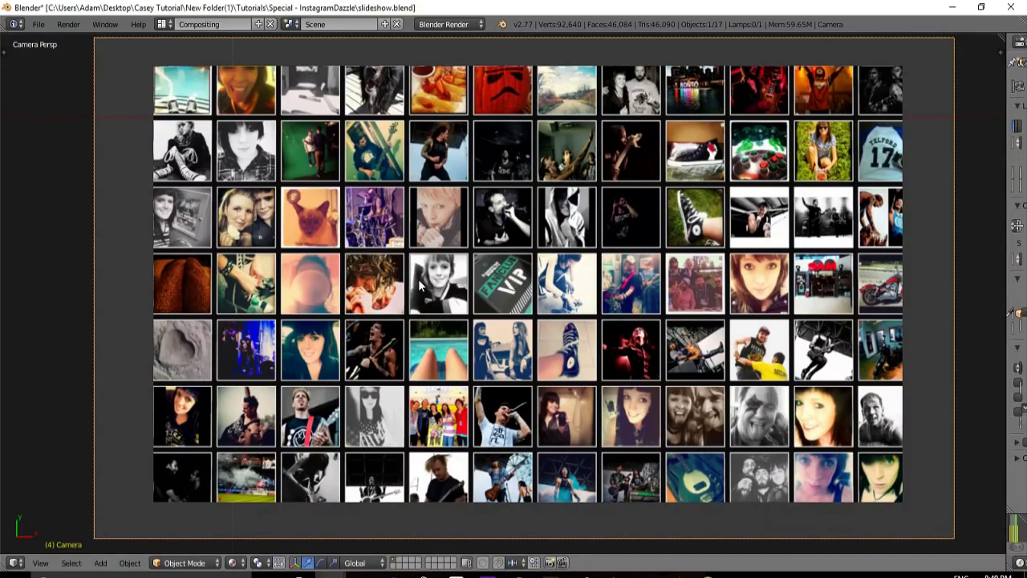
key("Left")
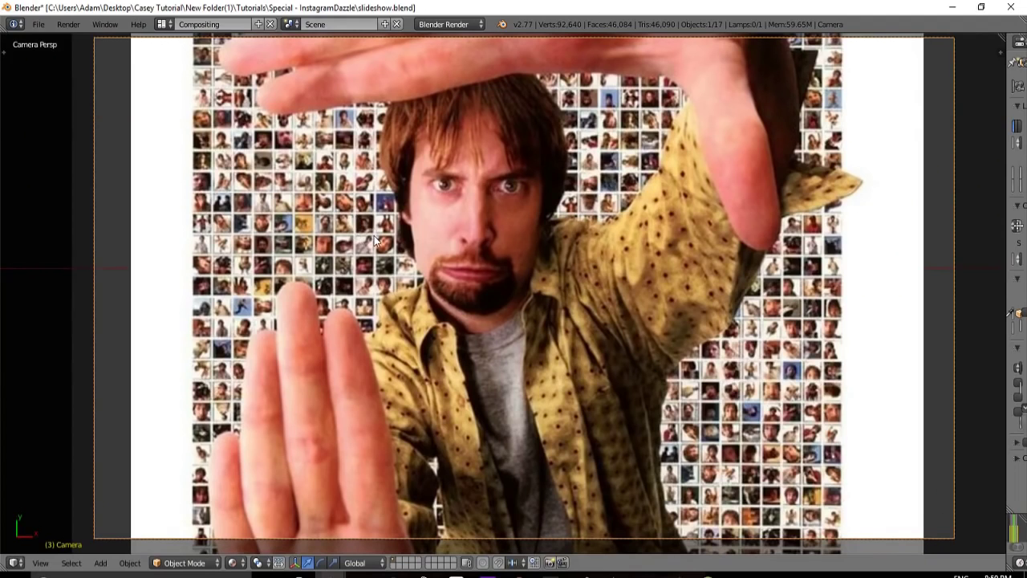
key("Right")
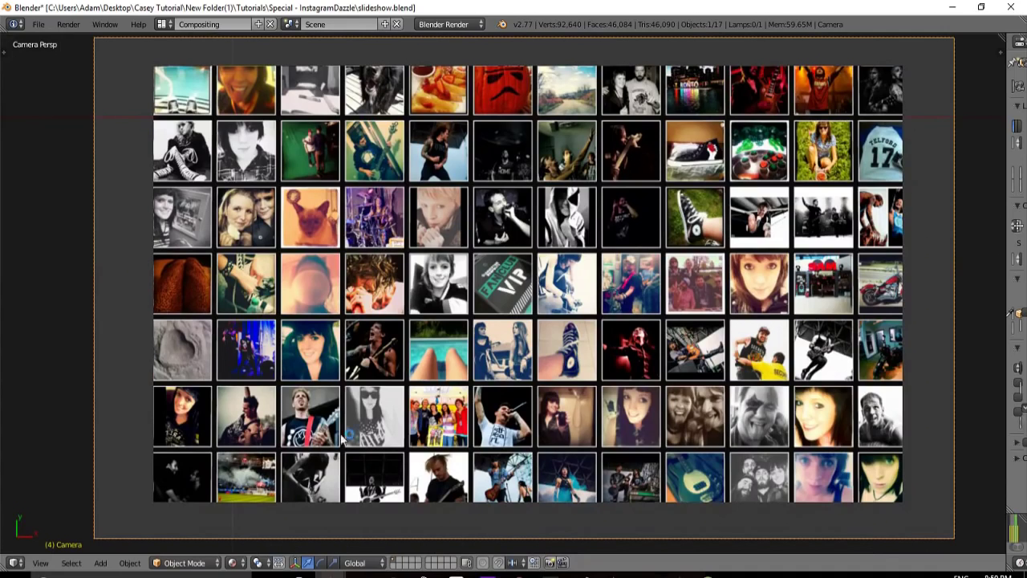
mouse_move(330, 574)
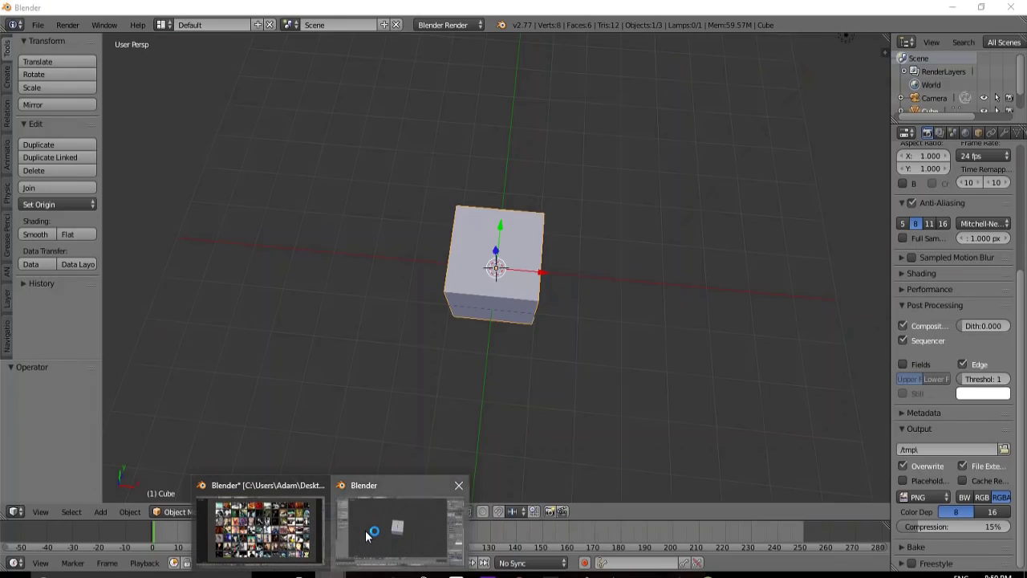
left_click(365, 530)
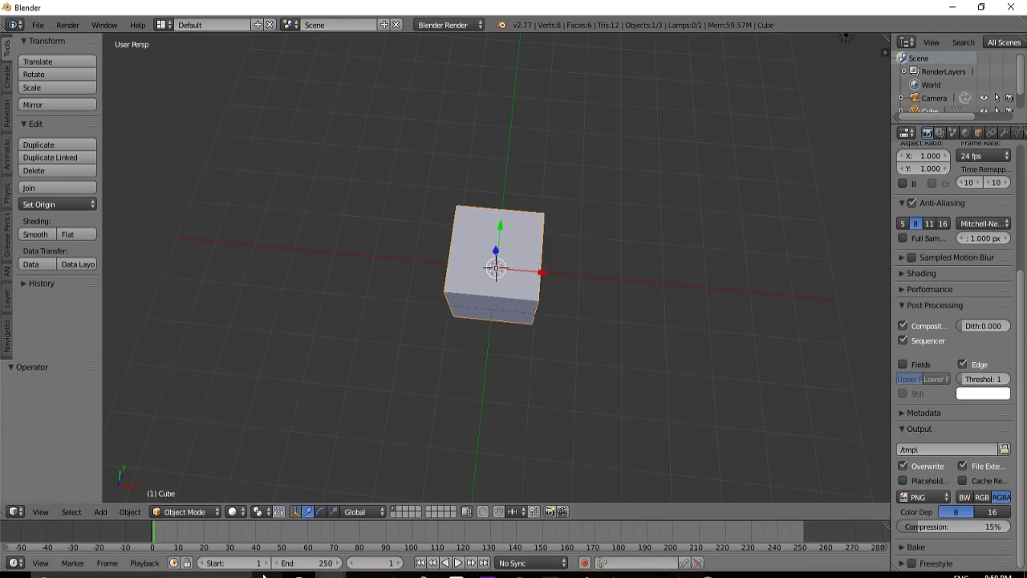
Step: Switch to the slideshow.blend window to view the finished photo grid
mouse_move(314, 575)
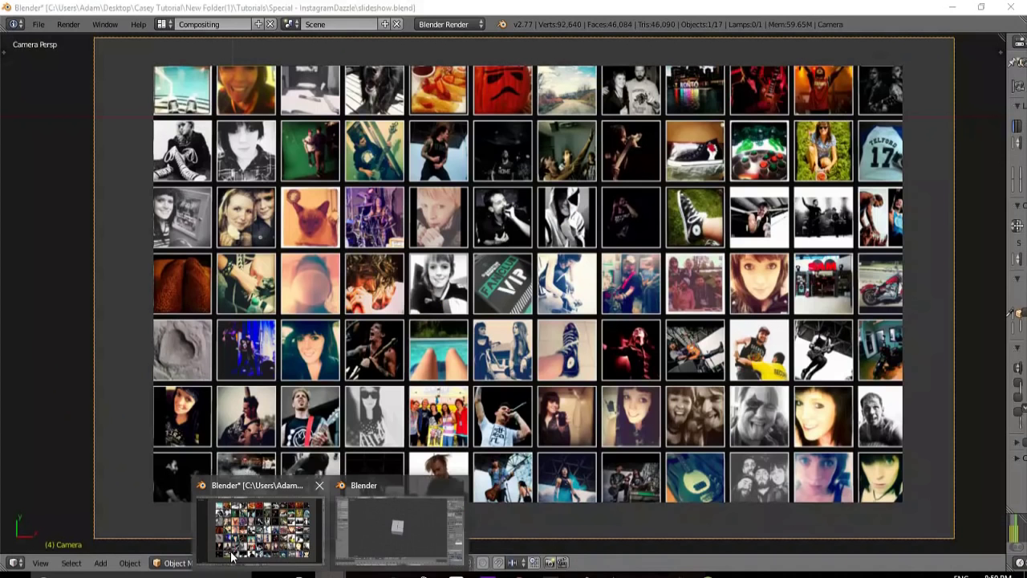
left_click(273, 523)
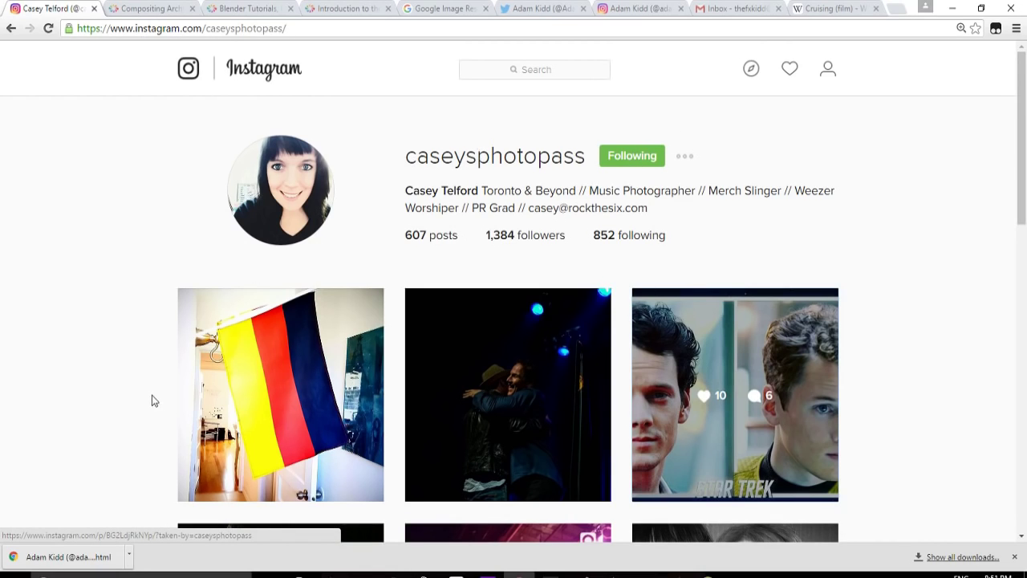
Step: Look through the first batch of posts on the Instagram profile page and load more posts below it
scroll(152, 397, "down", 6)
scroll(145, 348, "down", 3)
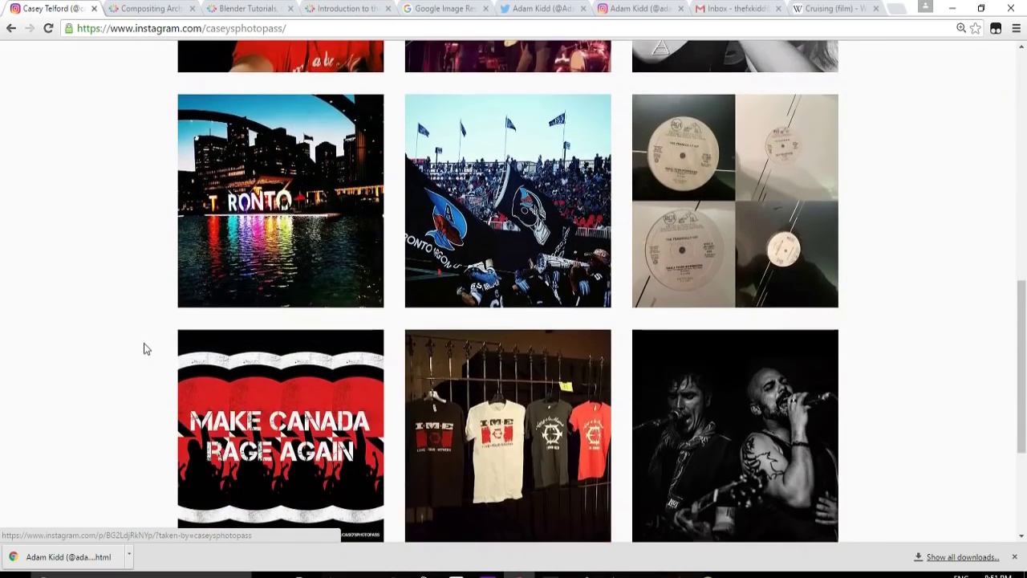
scroll(147, 349, "down", 3)
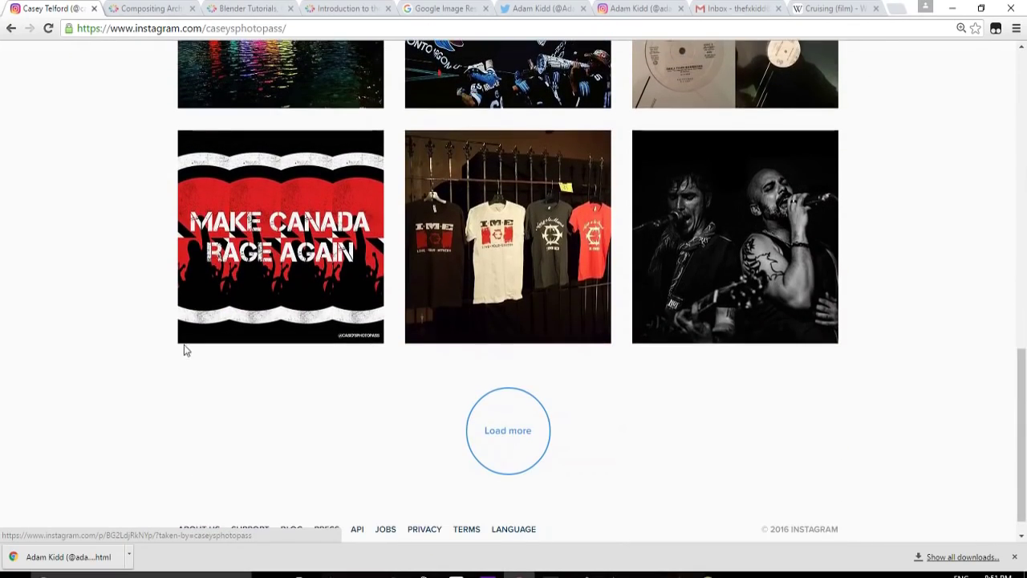
scroll(101, 294, "up", 5)
scroll(118, 282, "down", 4)
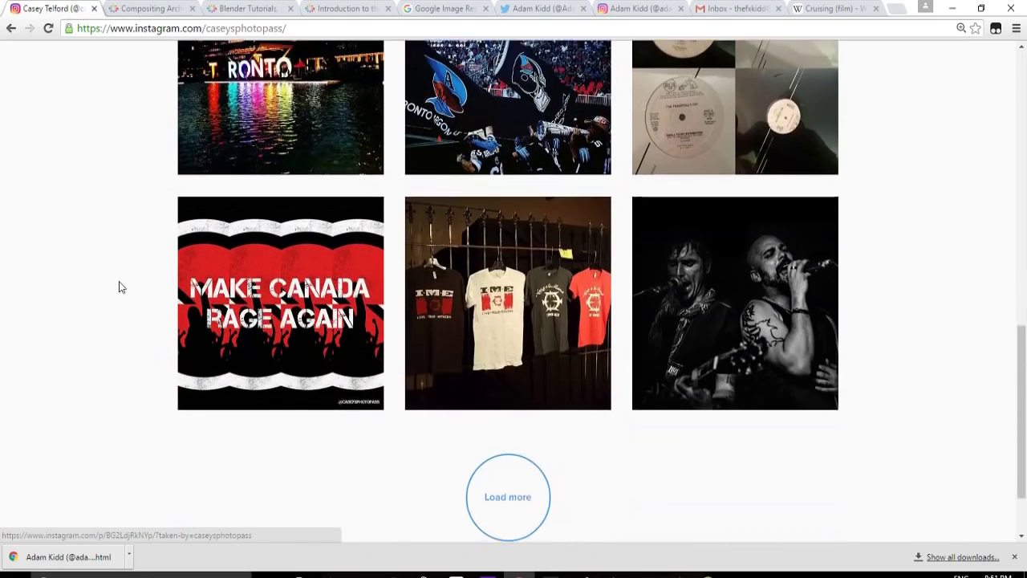
scroll(119, 287, "down", 2)
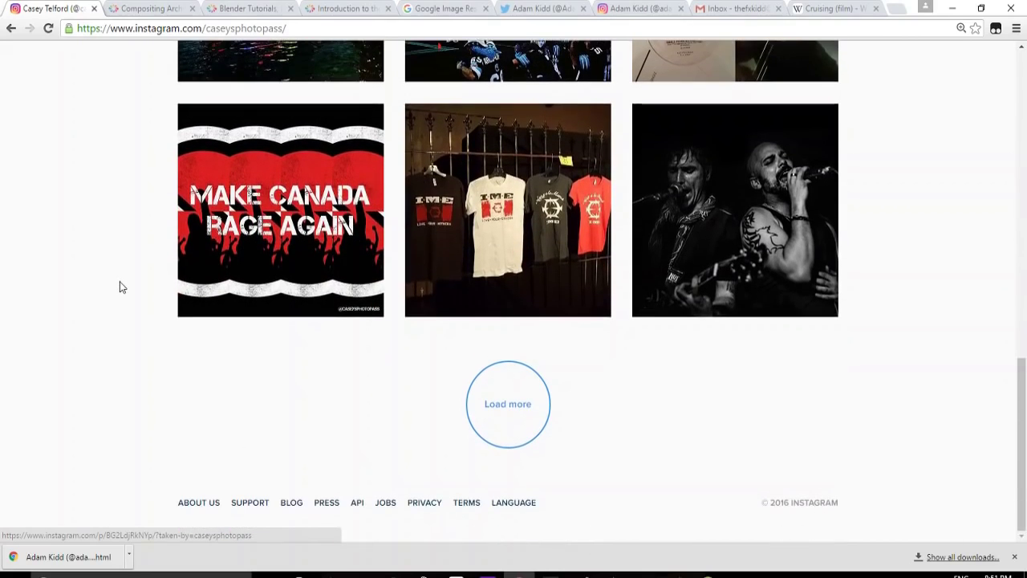
left_click(508, 406)
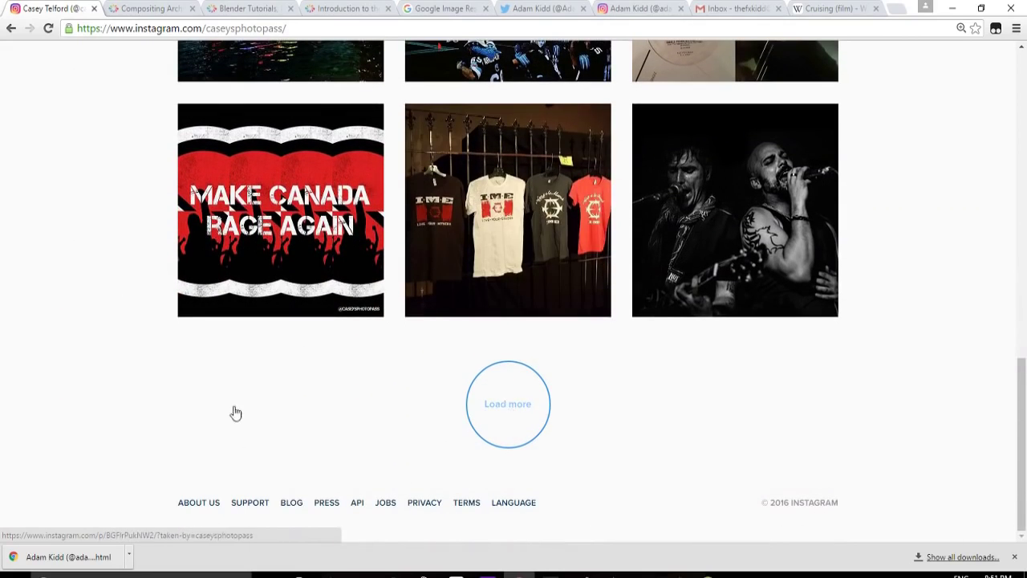
Step: Load all the remaining older photos on the Instagram profile, down to the account's very first post
scroll(821, 413, "down", 10)
scroll(823, 412, "down", 20)
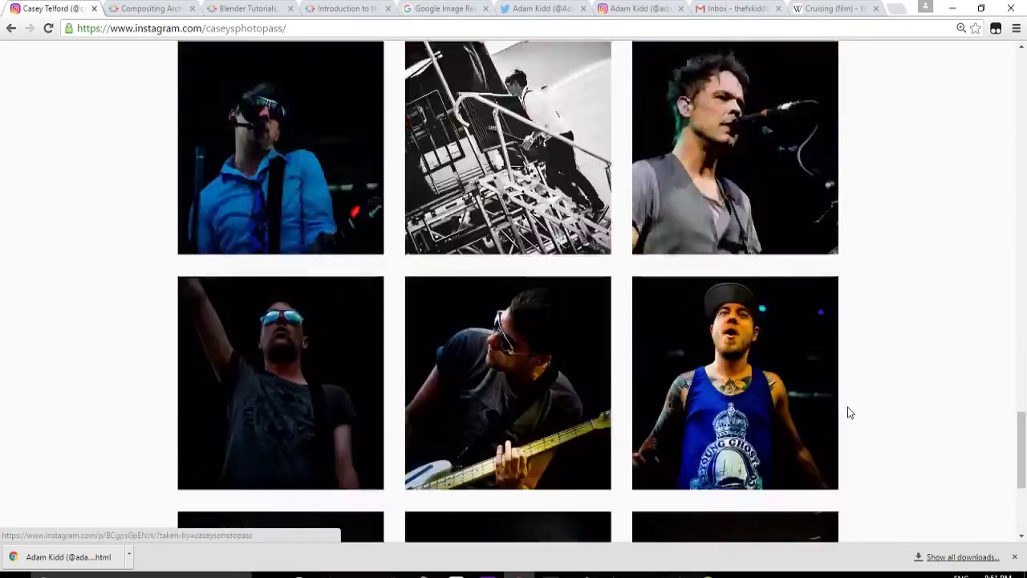
scroll(866, 417, "down", 20)
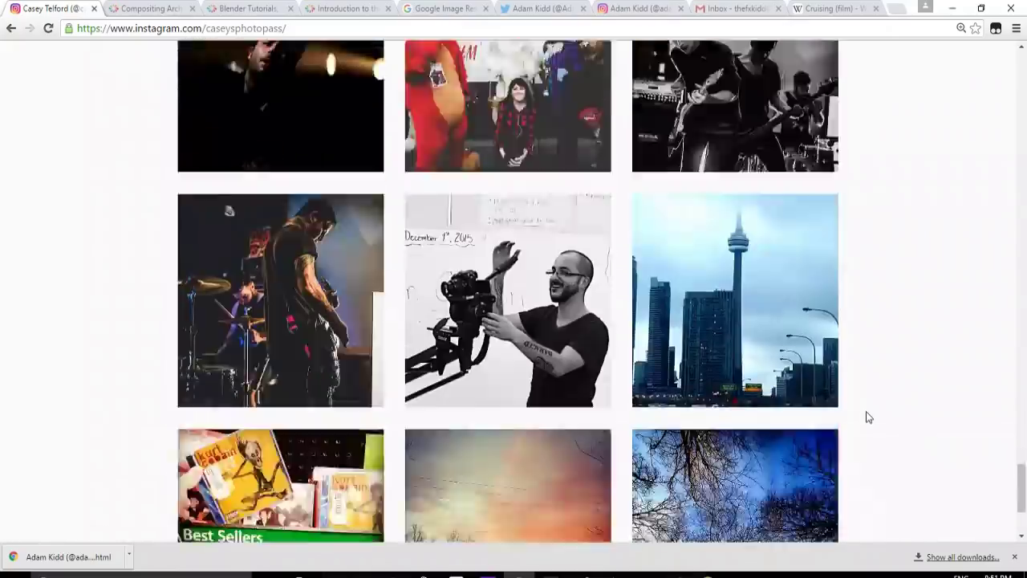
scroll(867, 417, "down", 20)
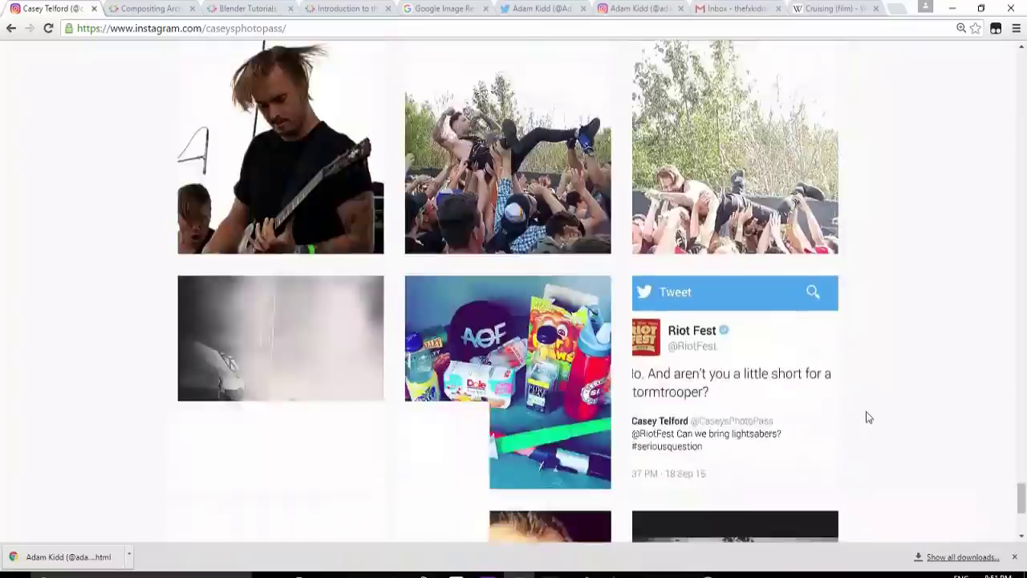
scroll(867, 418, "down", 20)
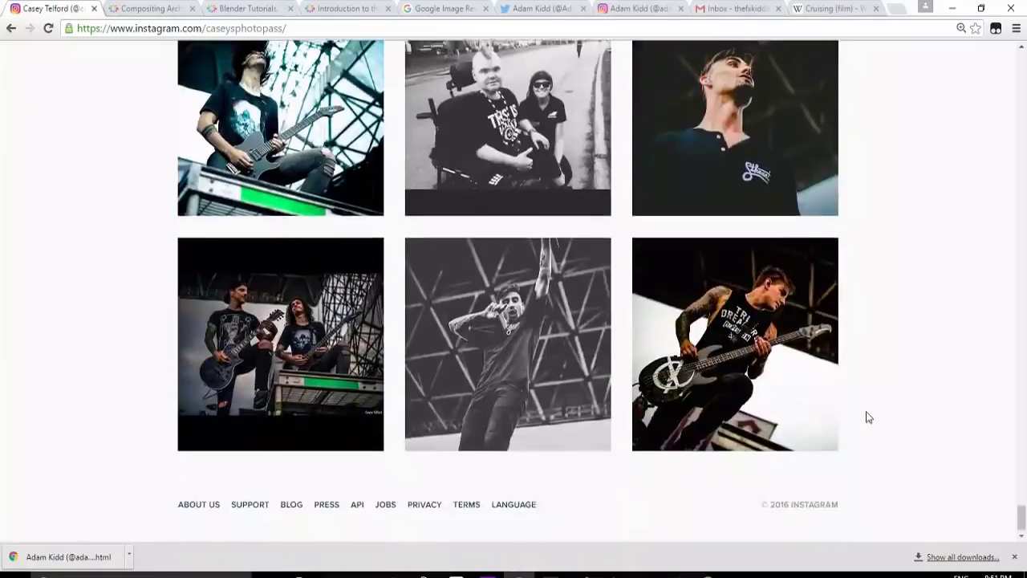
scroll(867, 417, "down", 20)
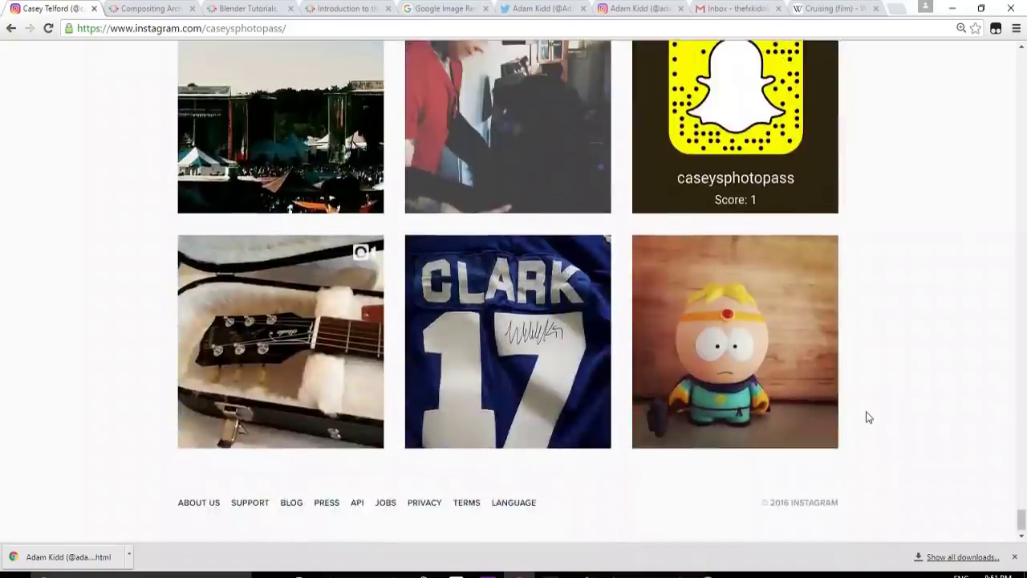
scroll(867, 417, "down", 20)
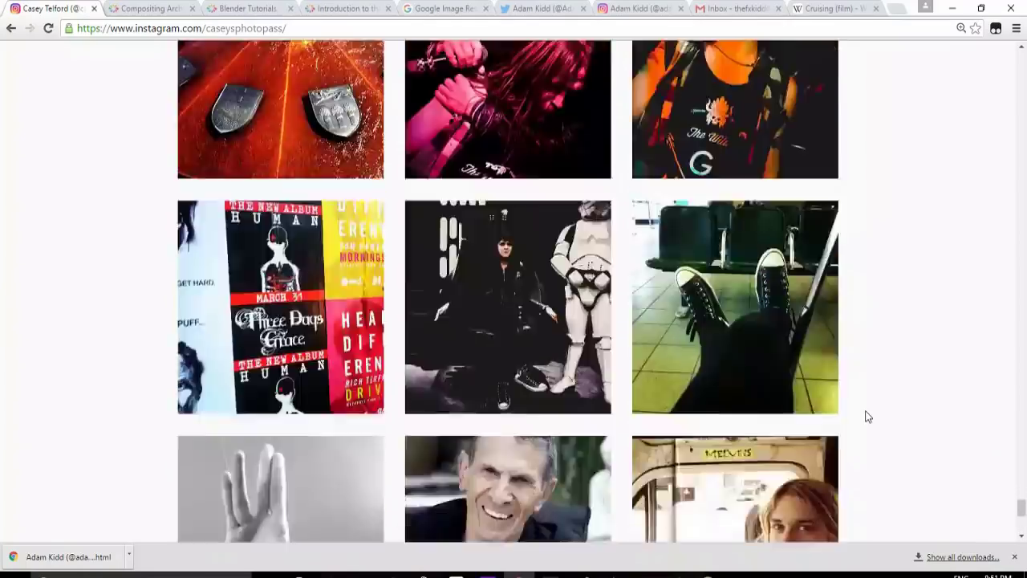
scroll(867, 417, "down", 20)
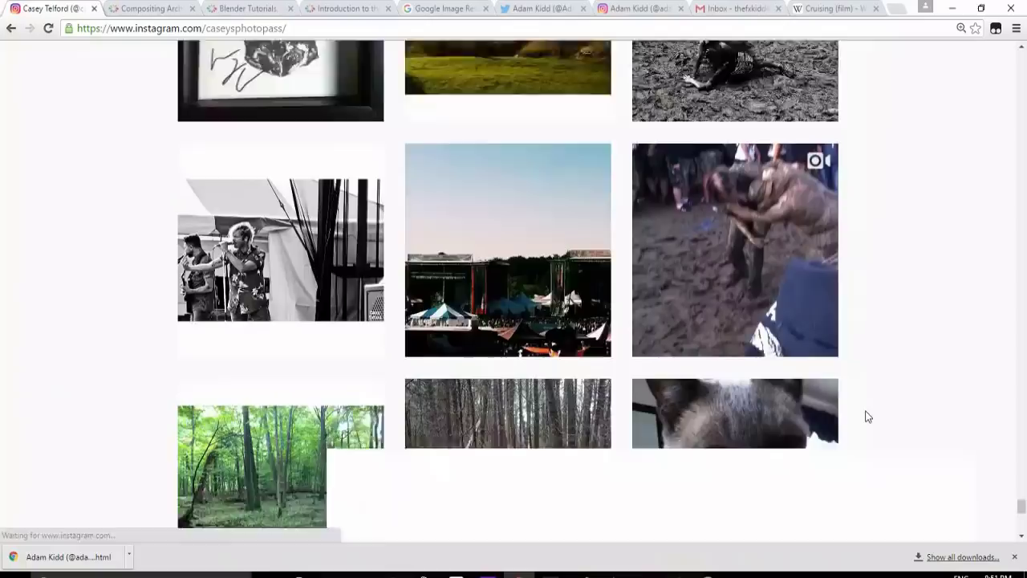
scroll(867, 417, "down", 20)
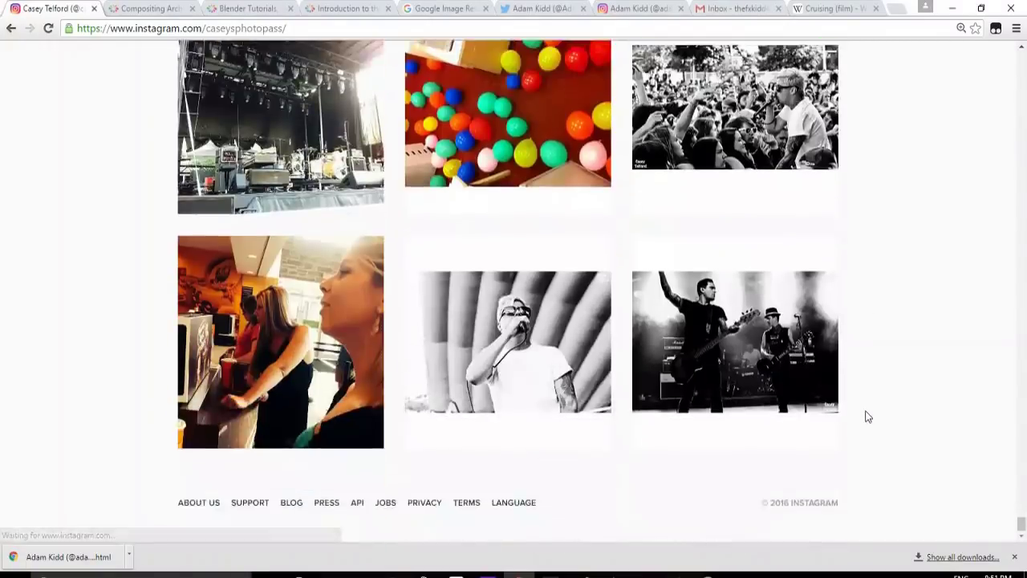
scroll(867, 417, "down", 20)
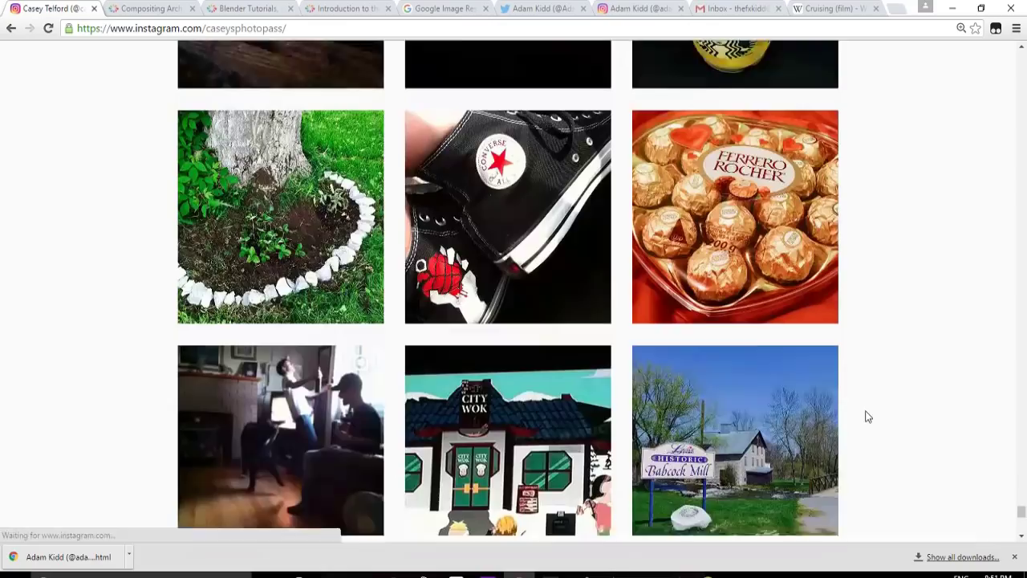
scroll(867, 418, "down", 20)
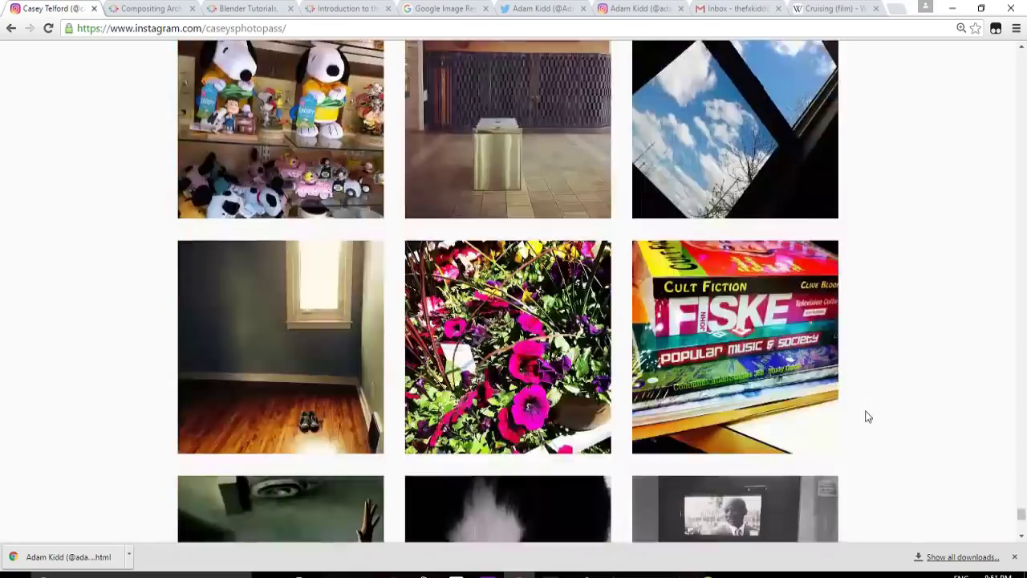
scroll(867, 417, "down", 20)
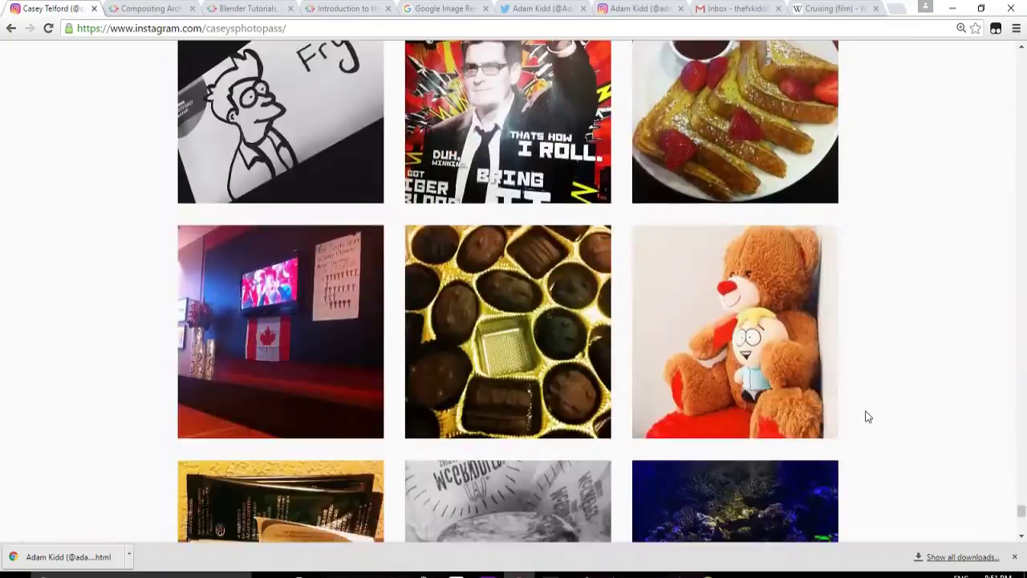
scroll(868, 416, "down", 20)
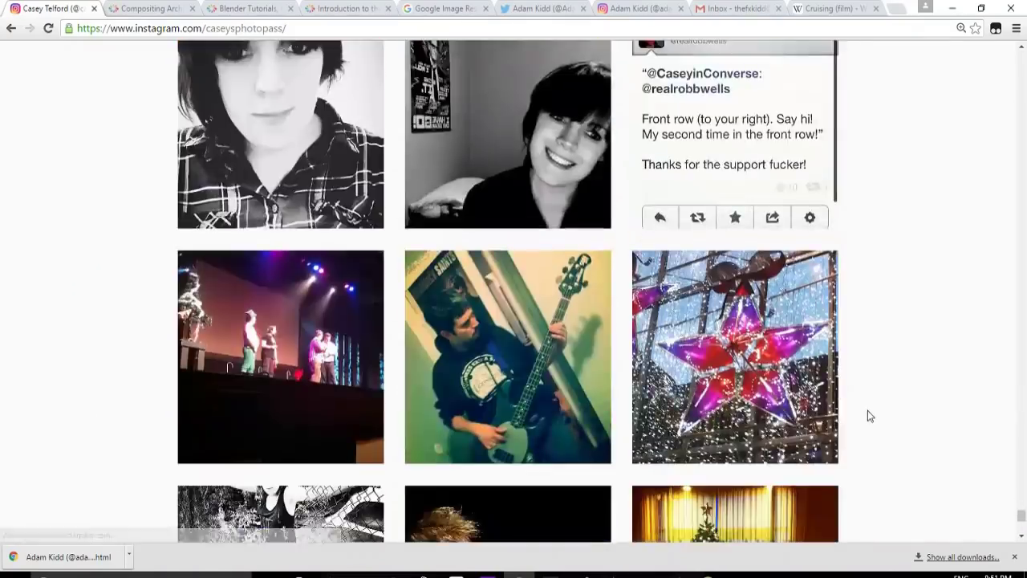
scroll(868, 416, "down", 15)
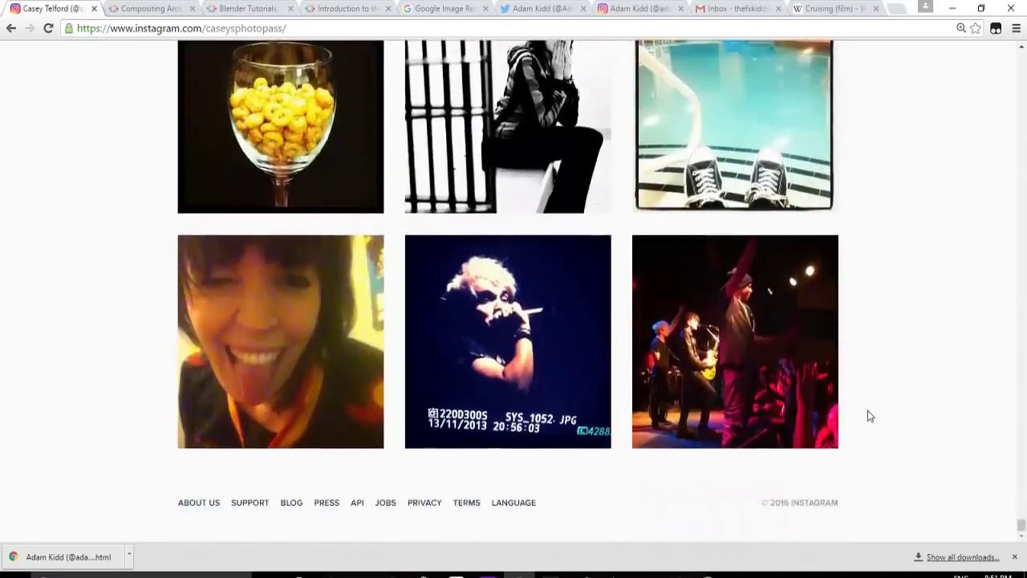
scroll(868, 416, "down", 20)
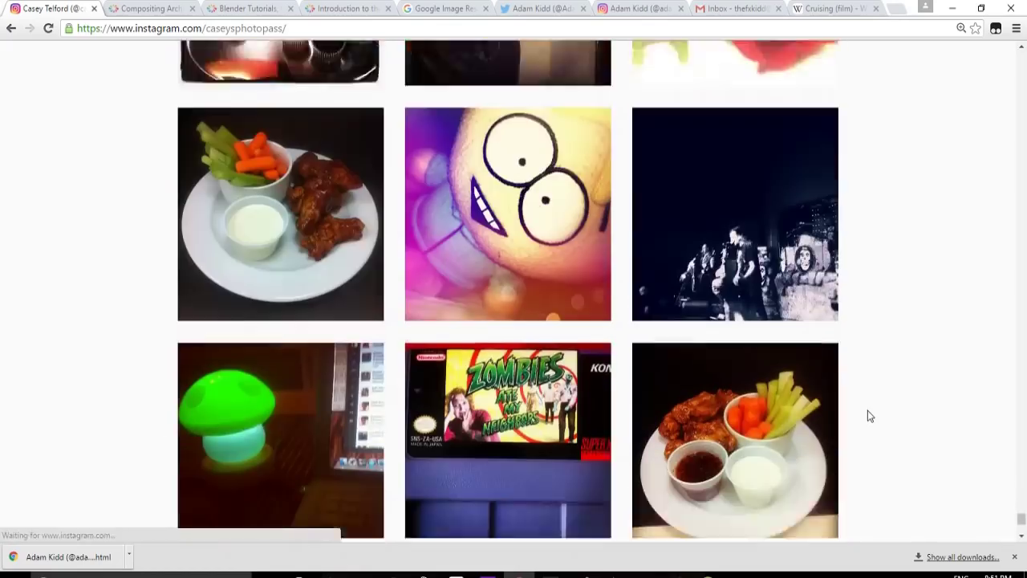
scroll(868, 416, "down", 15)
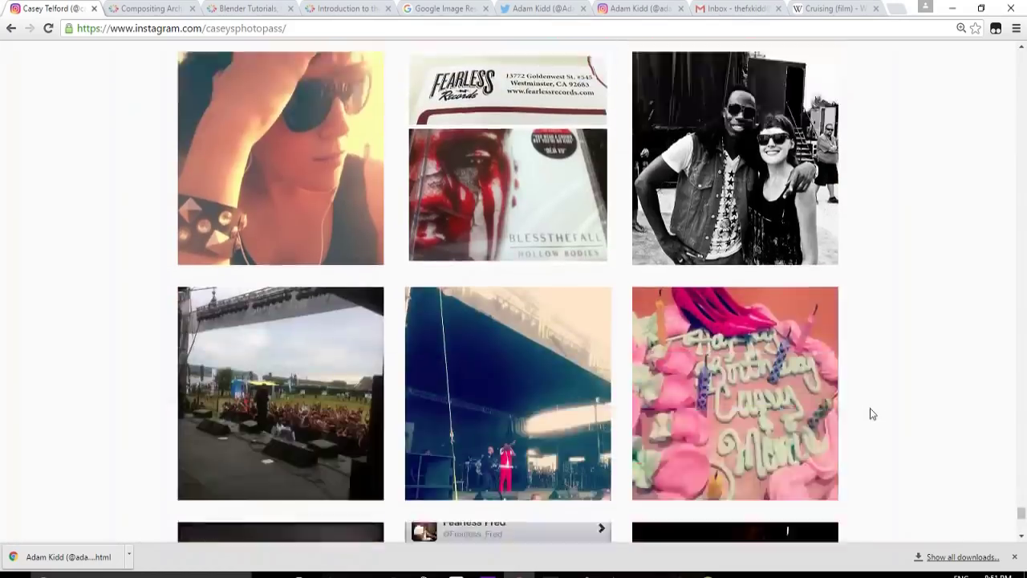
scroll(872, 414, "down", 15)
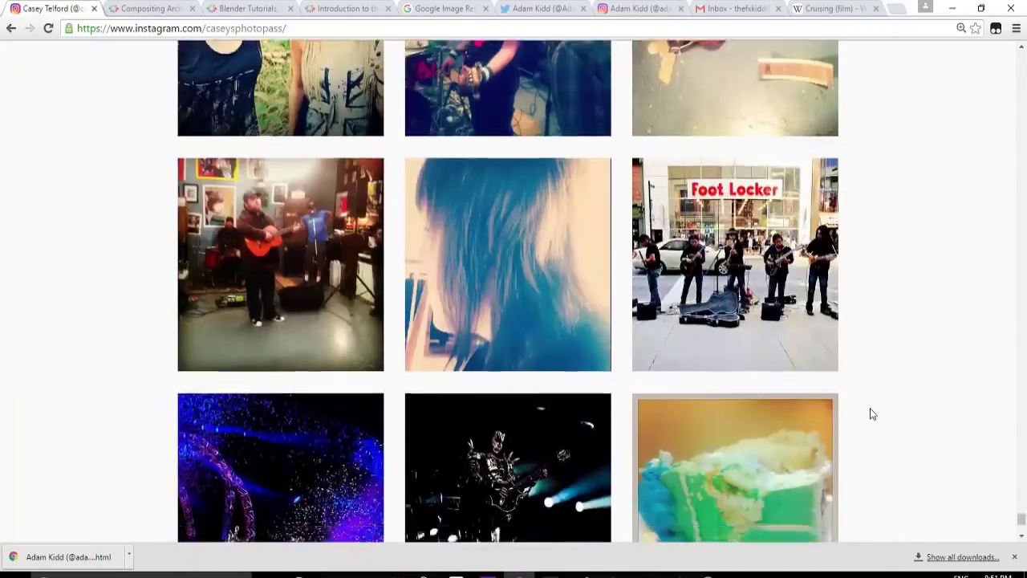
scroll(873, 414, "down", 15)
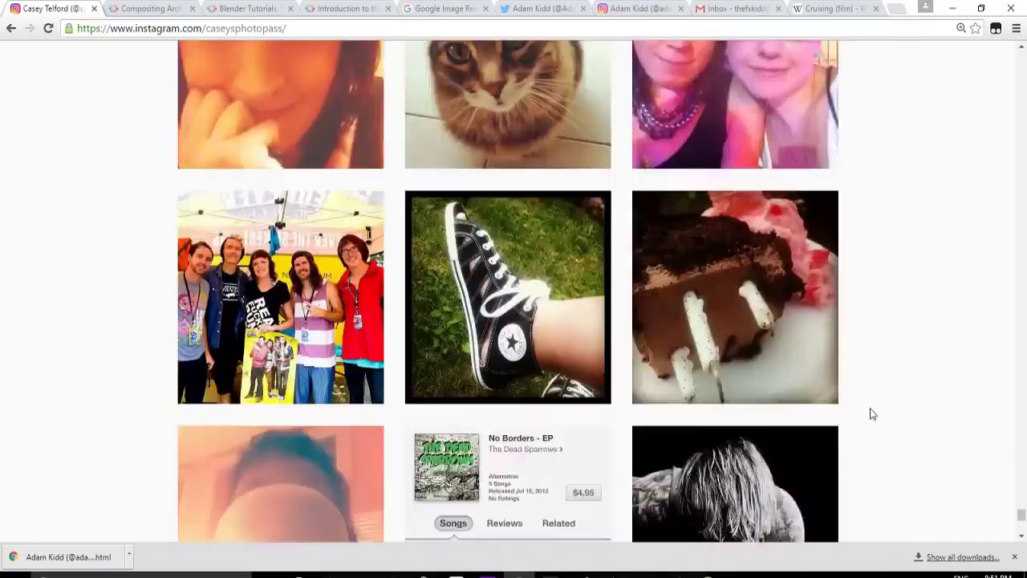
scroll(872, 414, "down", 15)
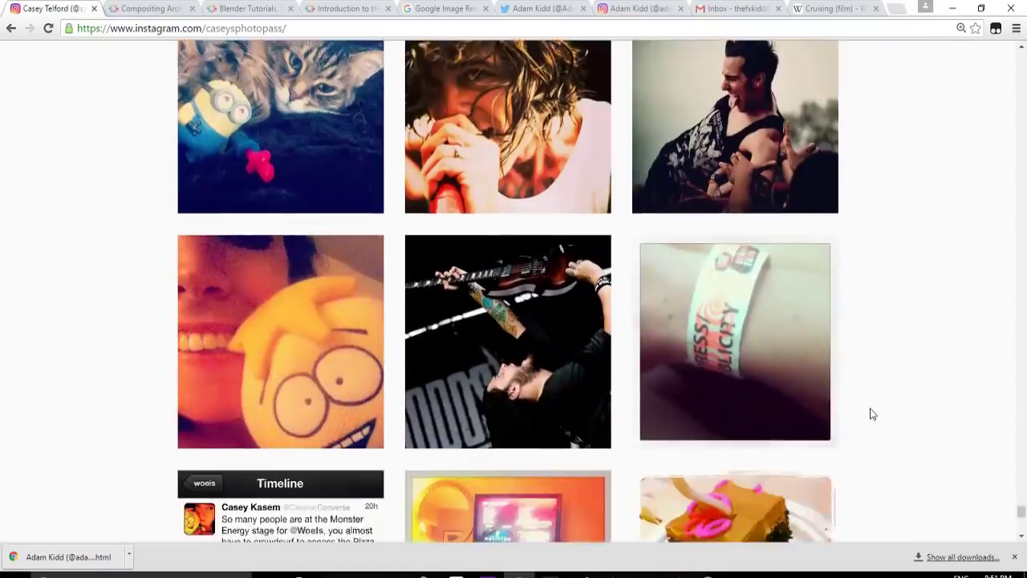
scroll(873, 413, "down", 15)
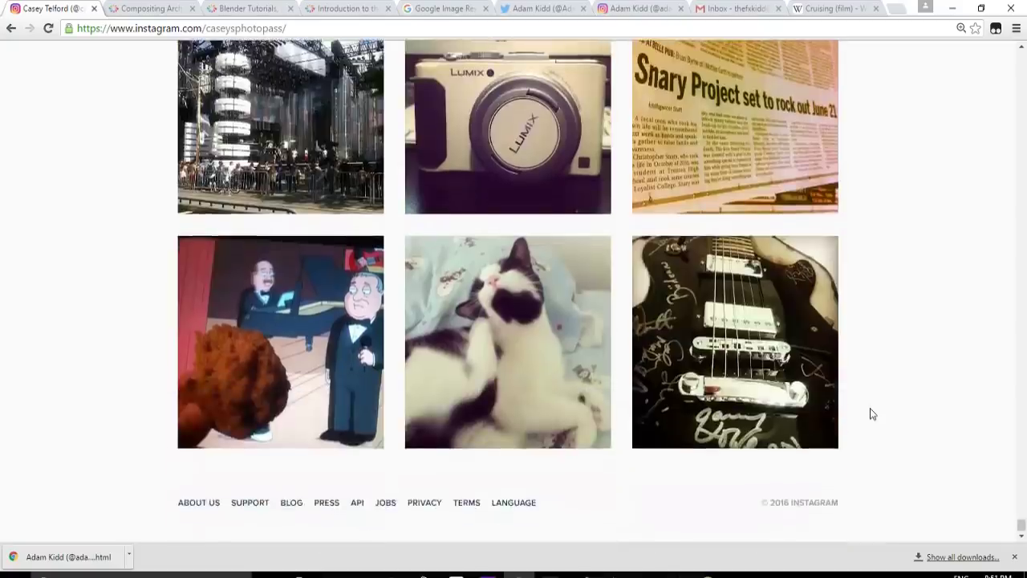
scroll(873, 413, "down", 15)
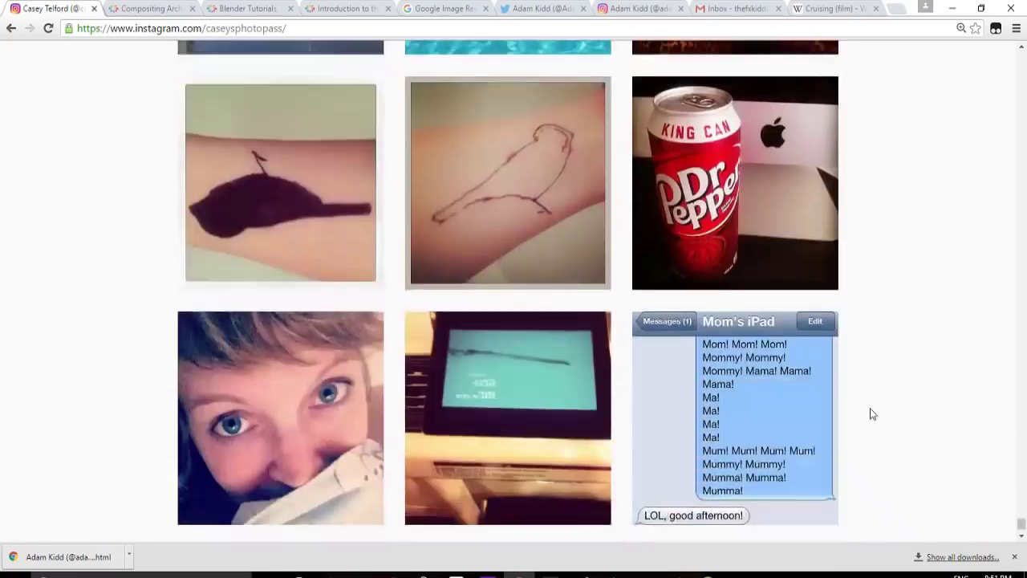
scroll(872, 413, "down", 15)
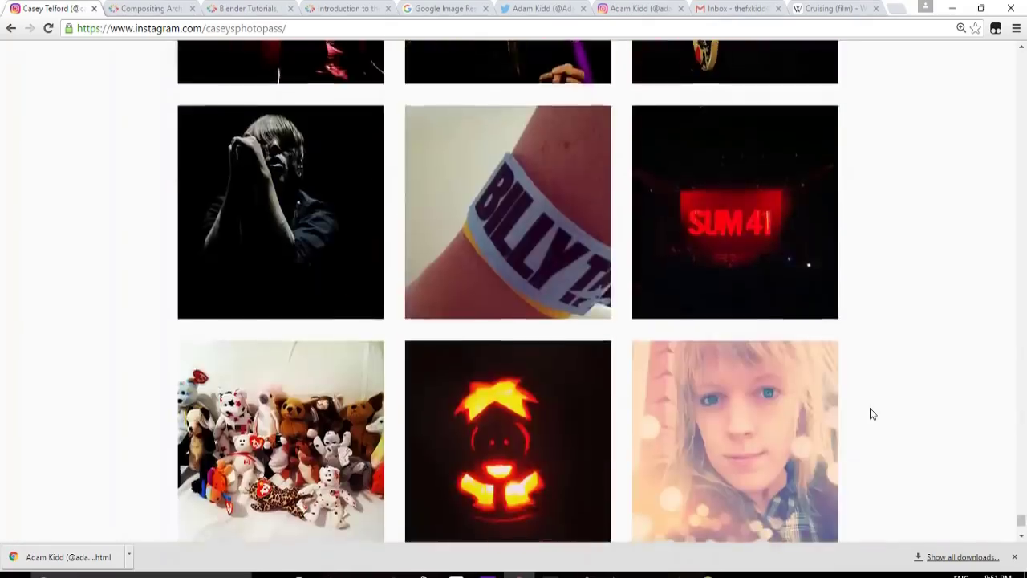
scroll(873, 413, "down", 15)
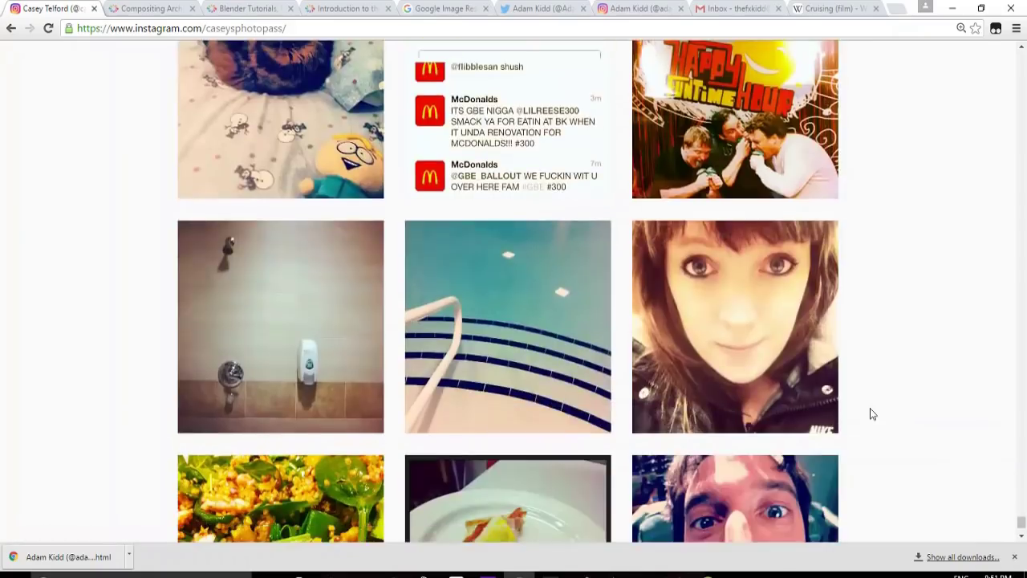
scroll(872, 413, "down", 15)
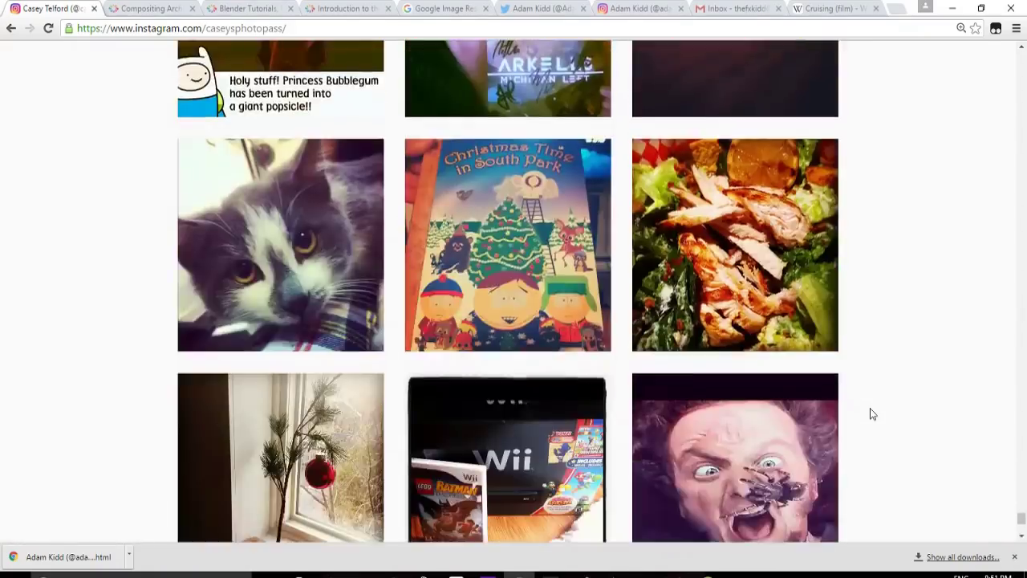
scroll(873, 413, "down", 15)
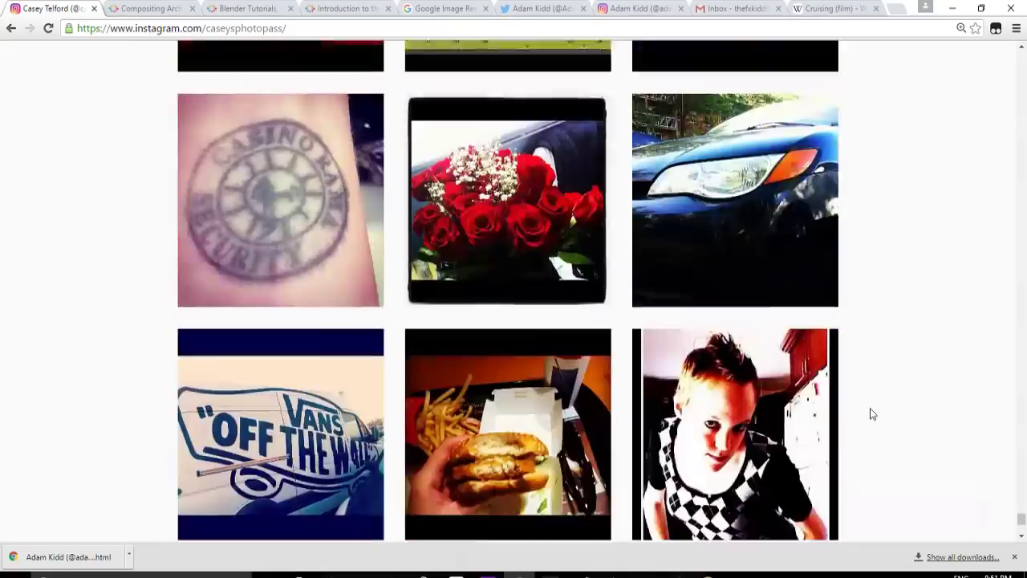
scroll(872, 413, "down", 15)
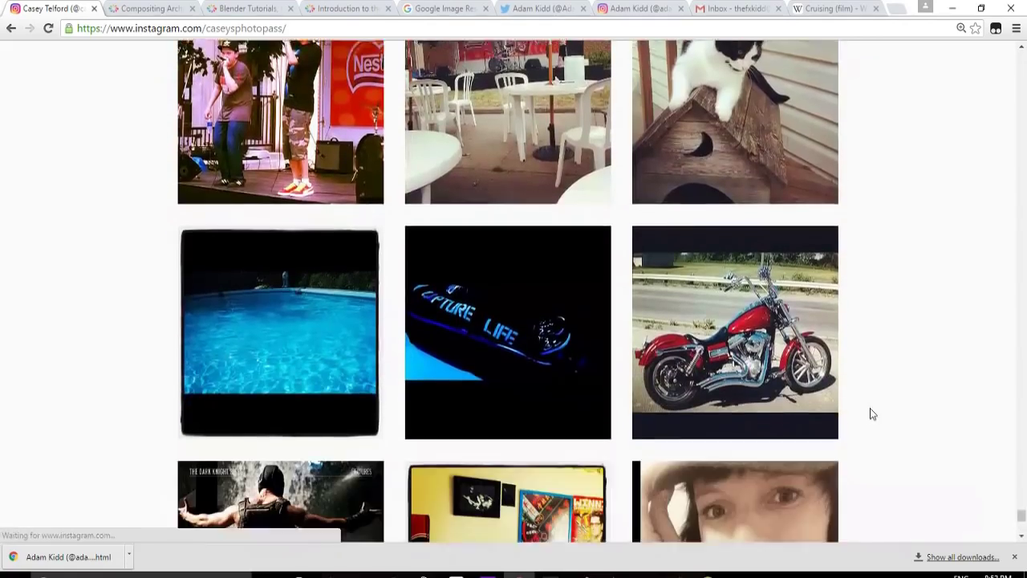
scroll(872, 413, "down", 5)
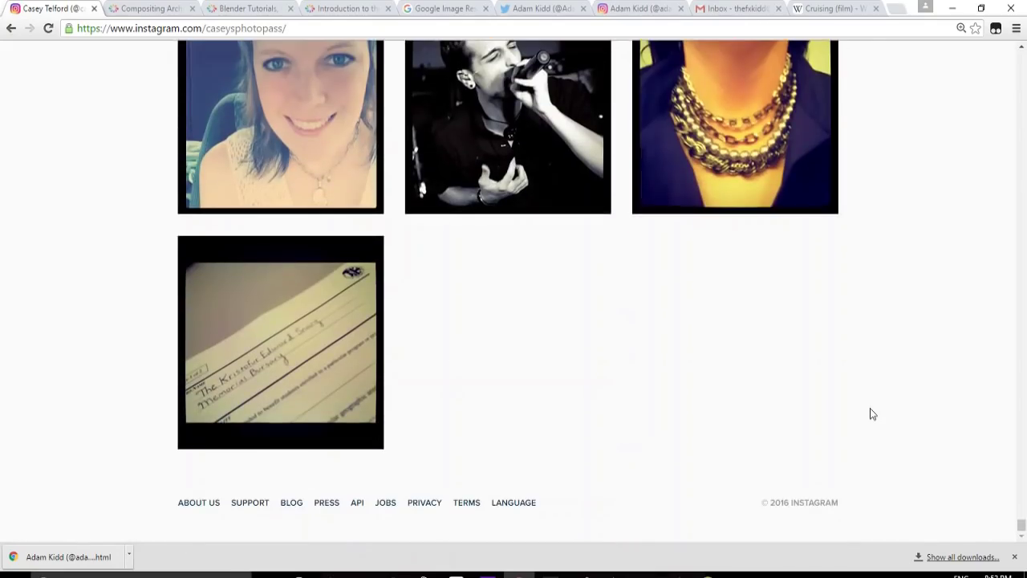
Step: Save the fully loaded Instagram profile as "Webpage, Complete" in New folder, replacing the existing HTML file of the same name
scroll(801, 294, "up", 5)
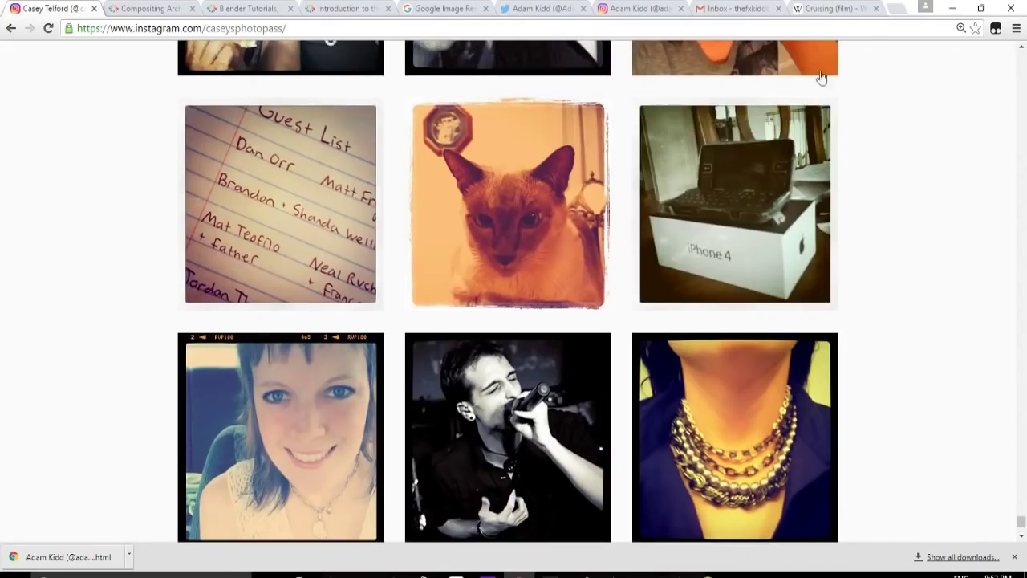
right_click(927, 138)
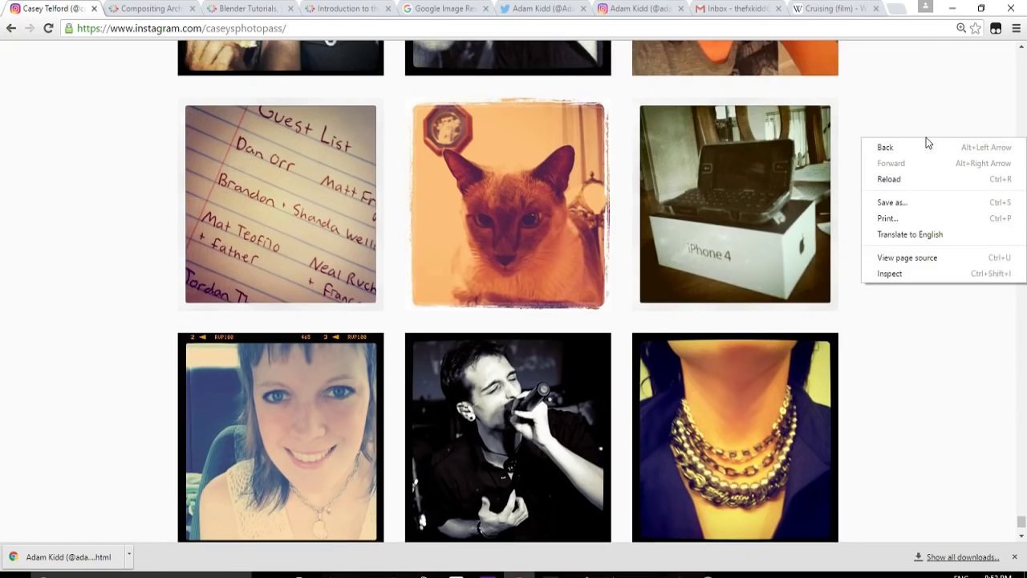
left_click(929, 203)
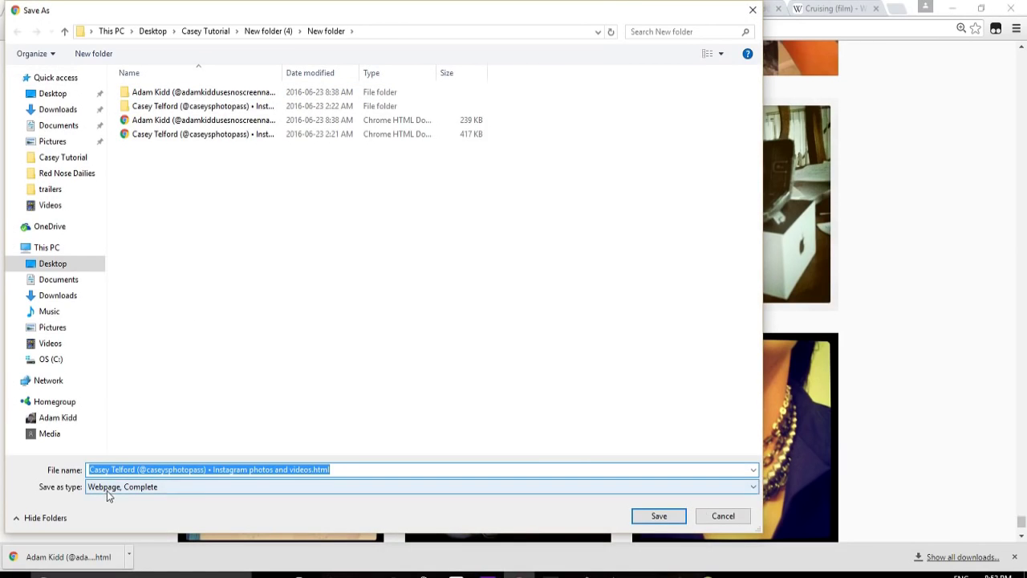
left_click(672, 520)
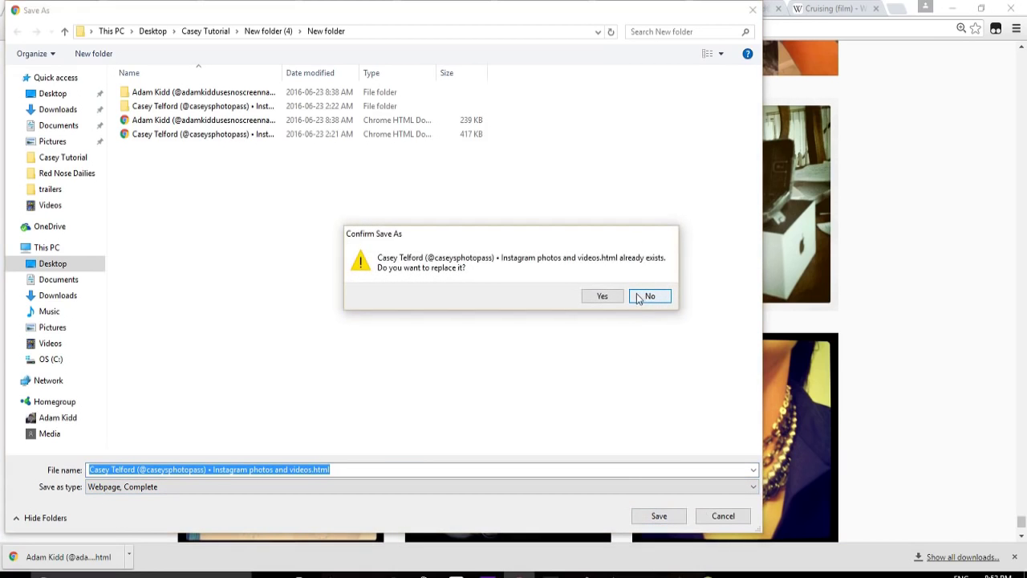
left_click(603, 297)
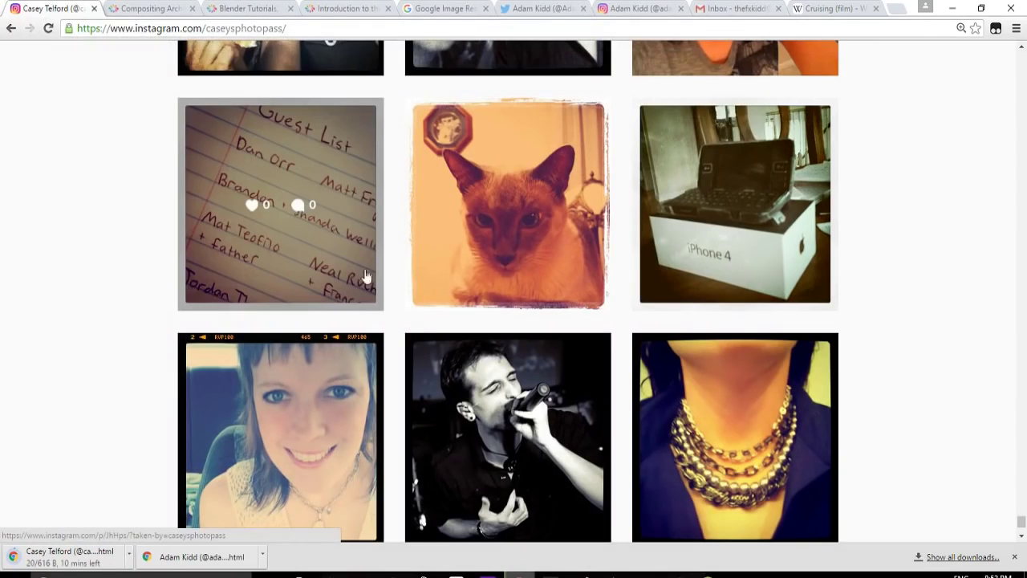
Step: Look back through the profile's posts from the oldest towards the newer ones while the page download runs
scroll(675, 329, "up", 3)
scroll(675, 329, "up", 10)
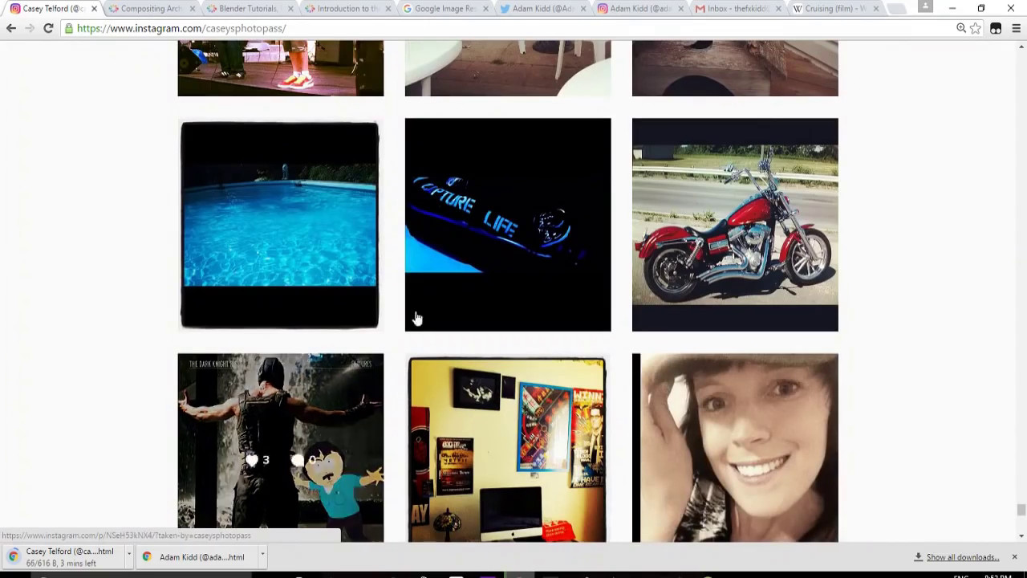
scroll(482, 345, "up", 2)
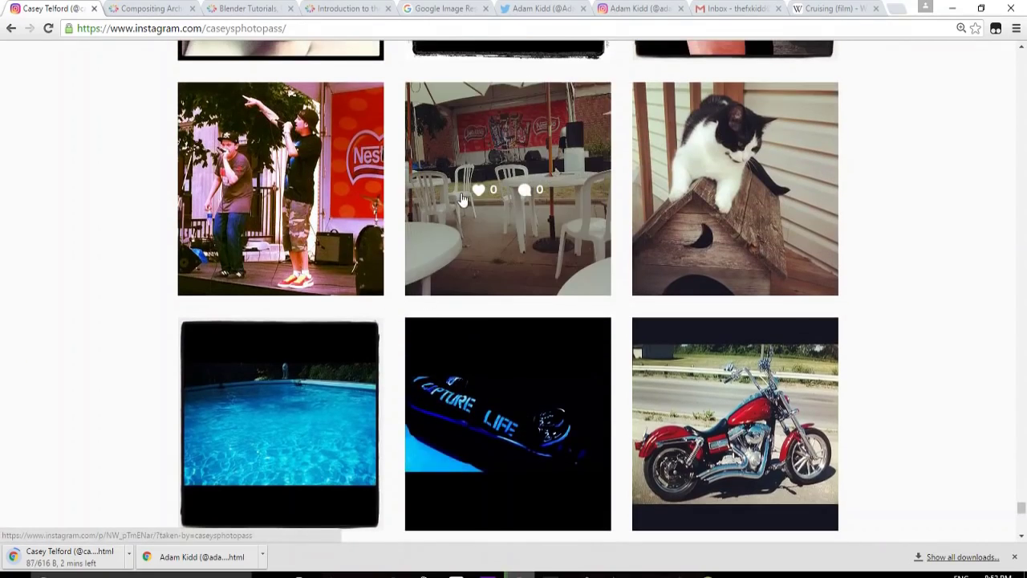
scroll(453, 213, "up", 4)
scroll(454, 217, "up", 14)
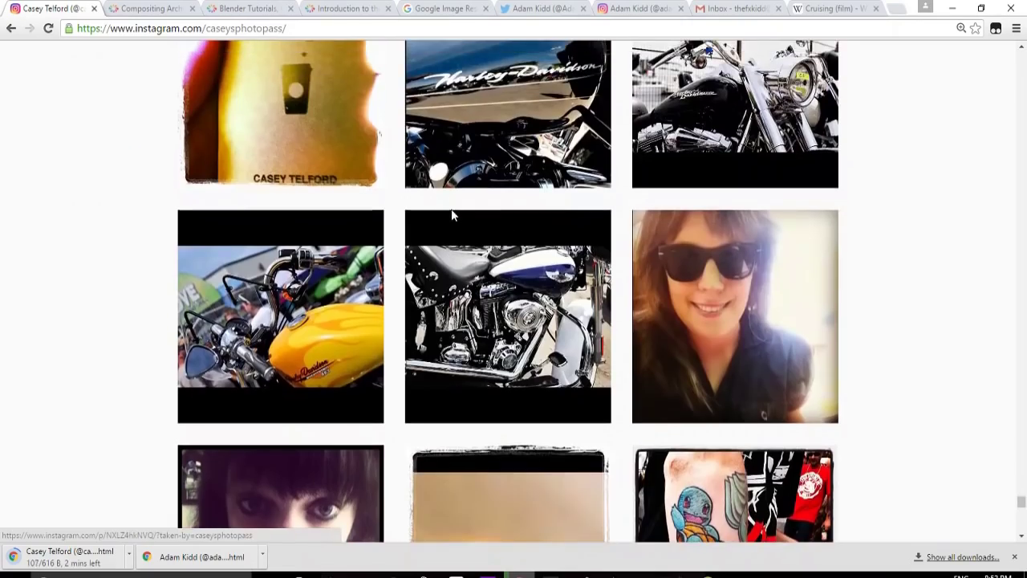
scroll(455, 215, "up", 5)
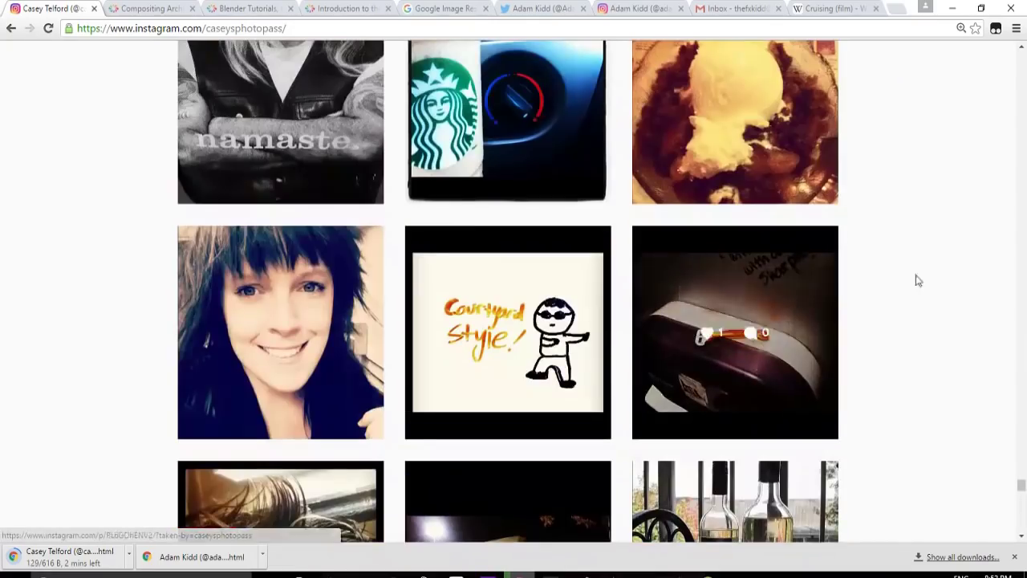
left_click_drag(1022, 489, 1005, 343)
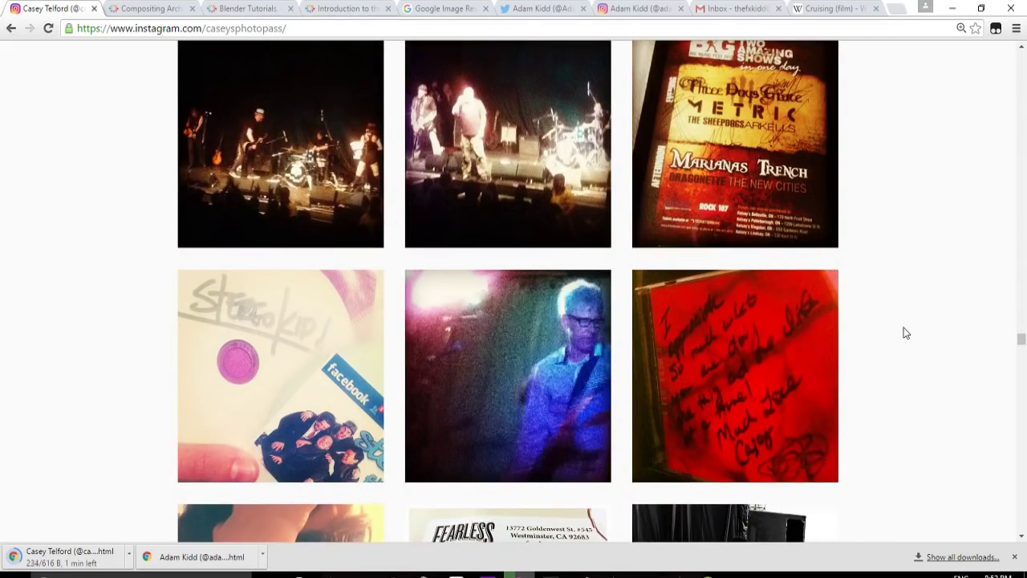
scroll(893, 390, "down", 3)
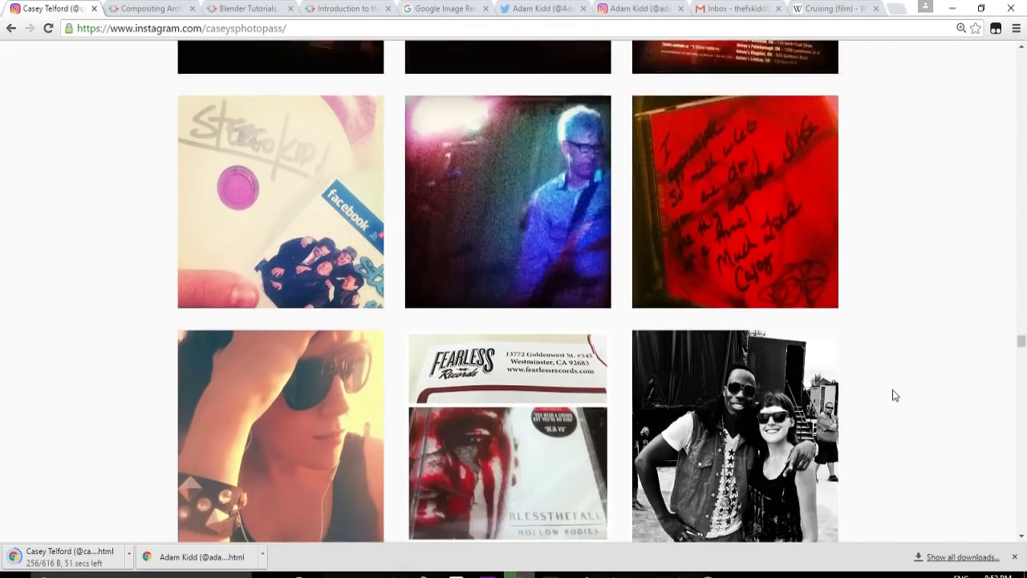
scroll(892, 388, "up", 2)
scroll(895, 391, "up", 7)
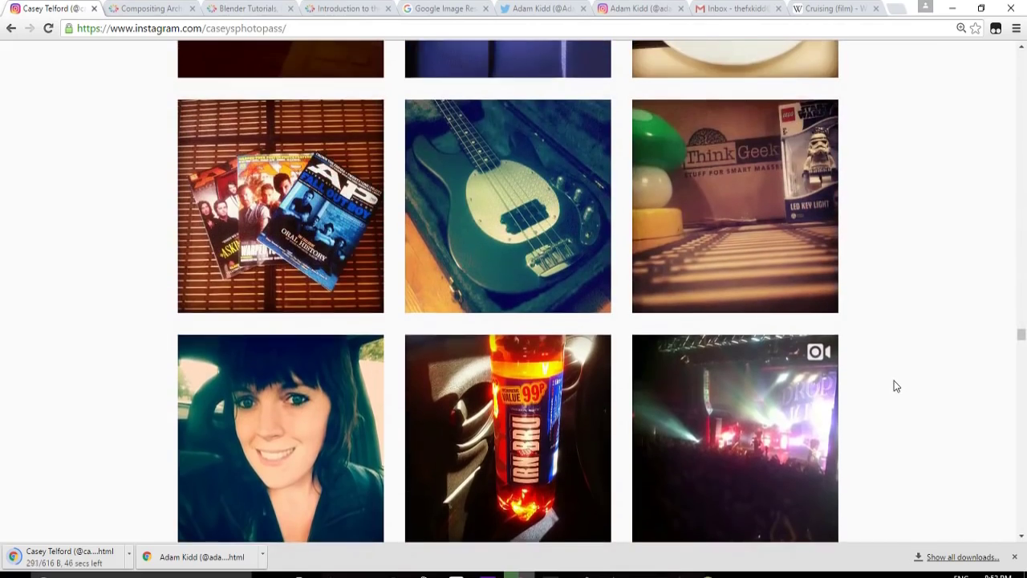
scroll(897, 386, "up", 5)
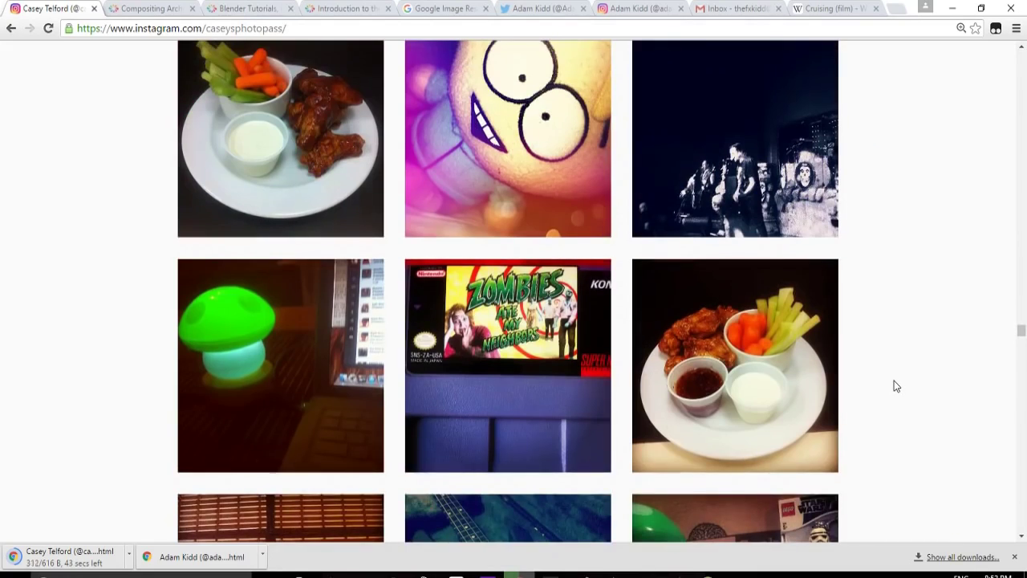
scroll(896, 386, "up", 5)
scroll(897, 386, "down", 4)
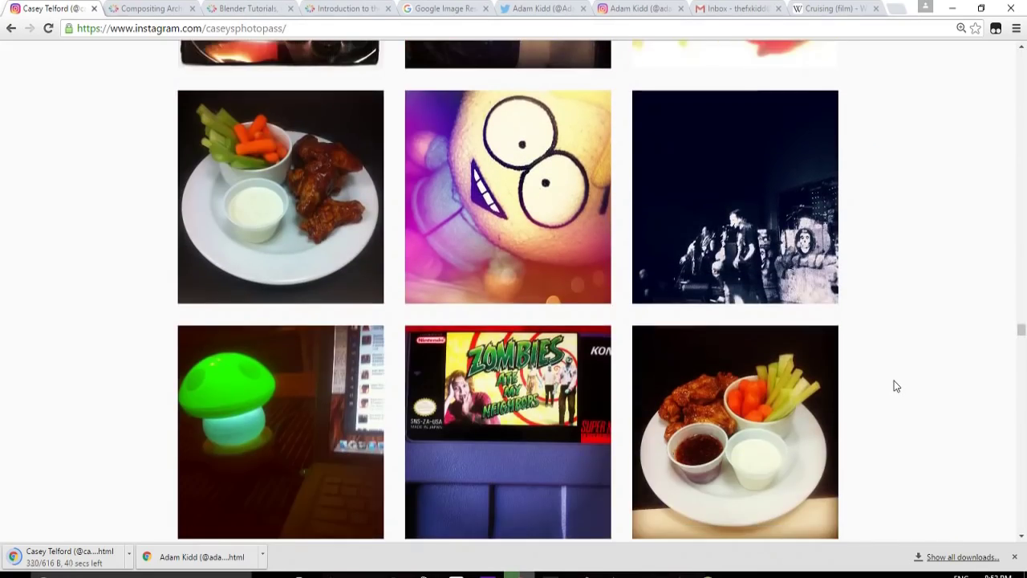
scroll(897, 386, "down", 2)
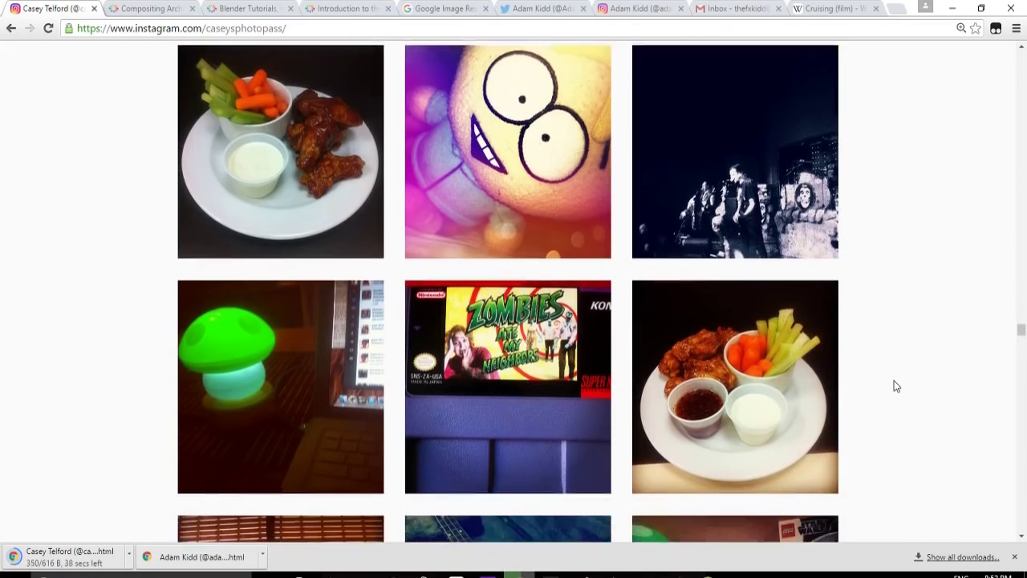
scroll(897, 386, "up", 10)
scroll(897, 386, "up", 4)
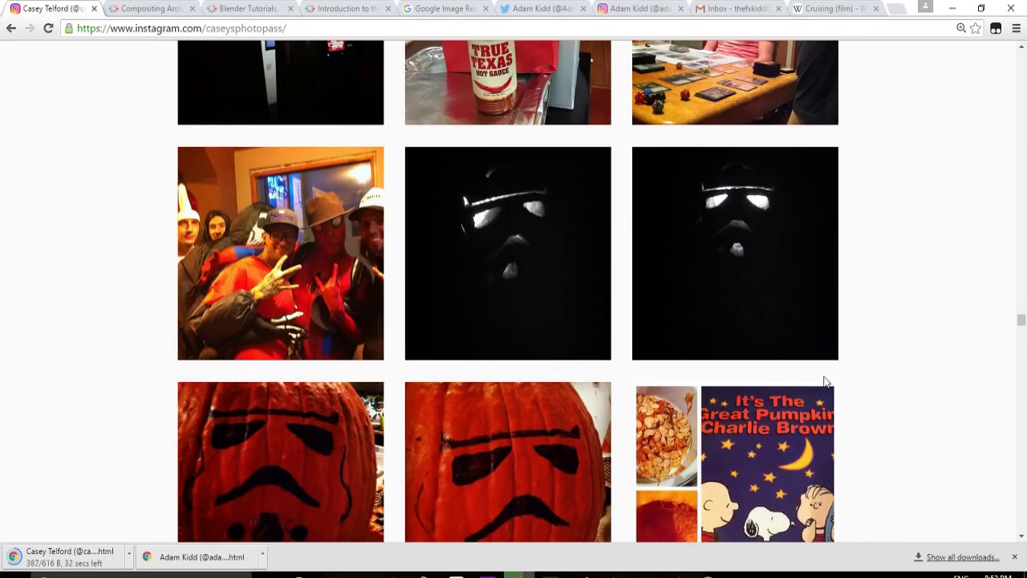
scroll(862, 363, "up", 4)
scroll(862, 369, "up", 4)
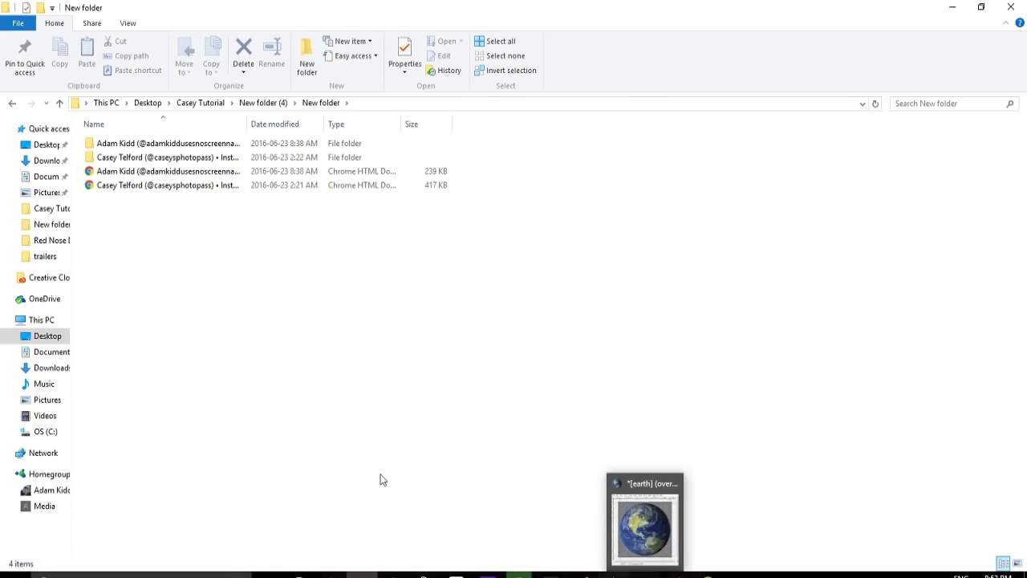
Step: Open the saved profile page's files folder in File Explorer and select five sample photos from its first row
left_click(143, 160)
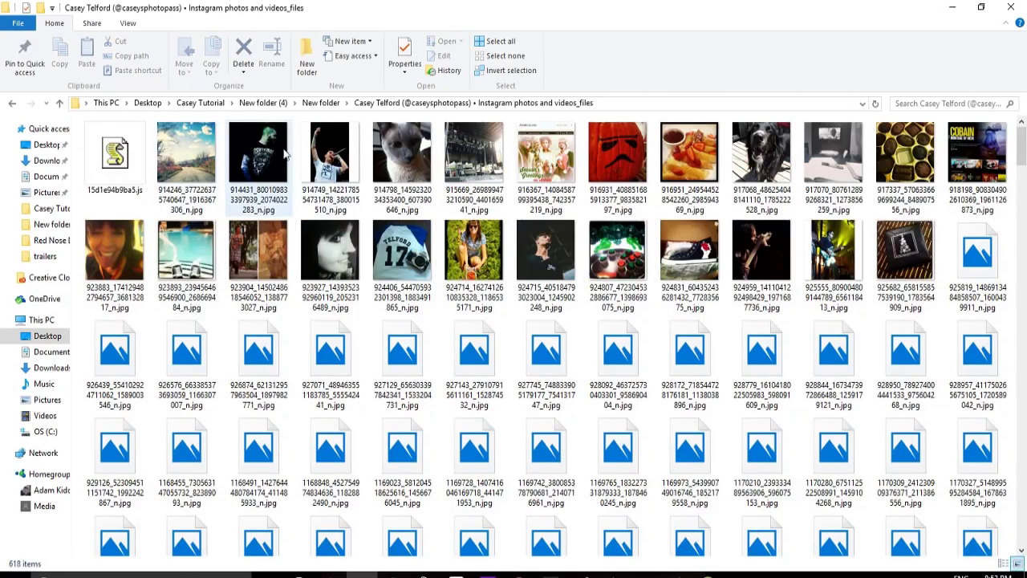
left_click(257, 155)
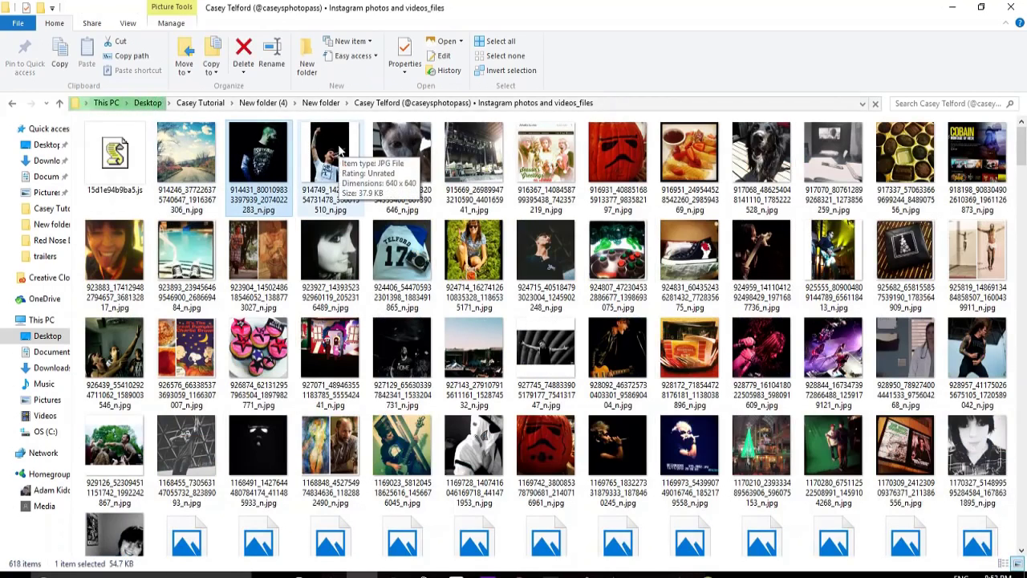
left_click(341, 150, "ctrl")
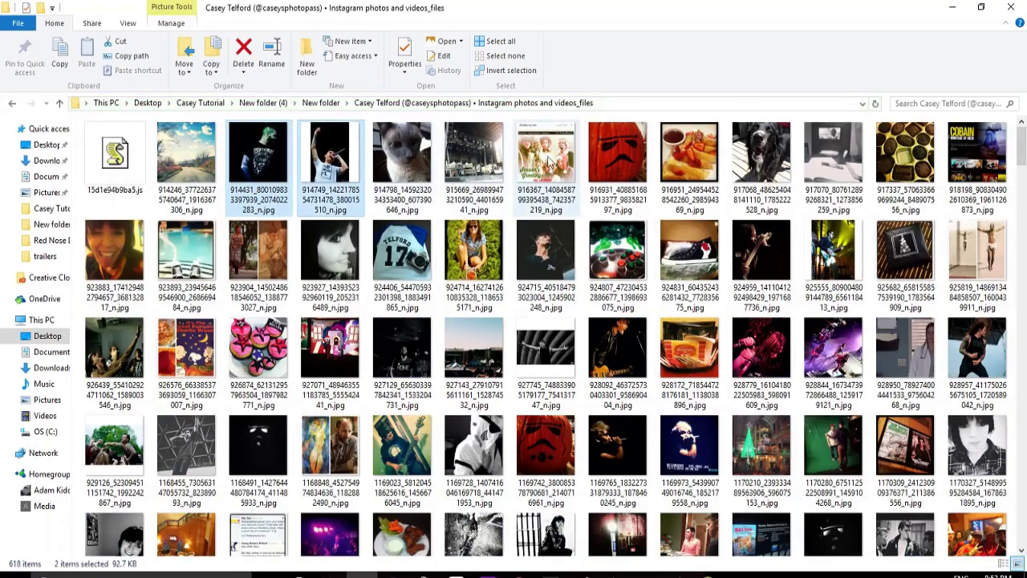
left_click(642, 165, "ctrl")
left_click(682, 161, "ctrl")
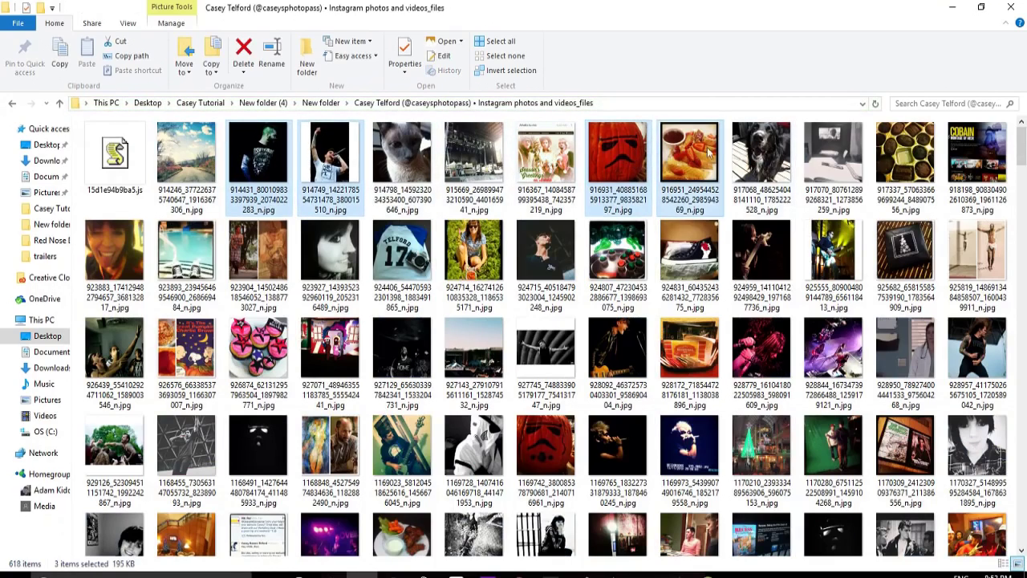
left_click(761, 160, "ctrl")
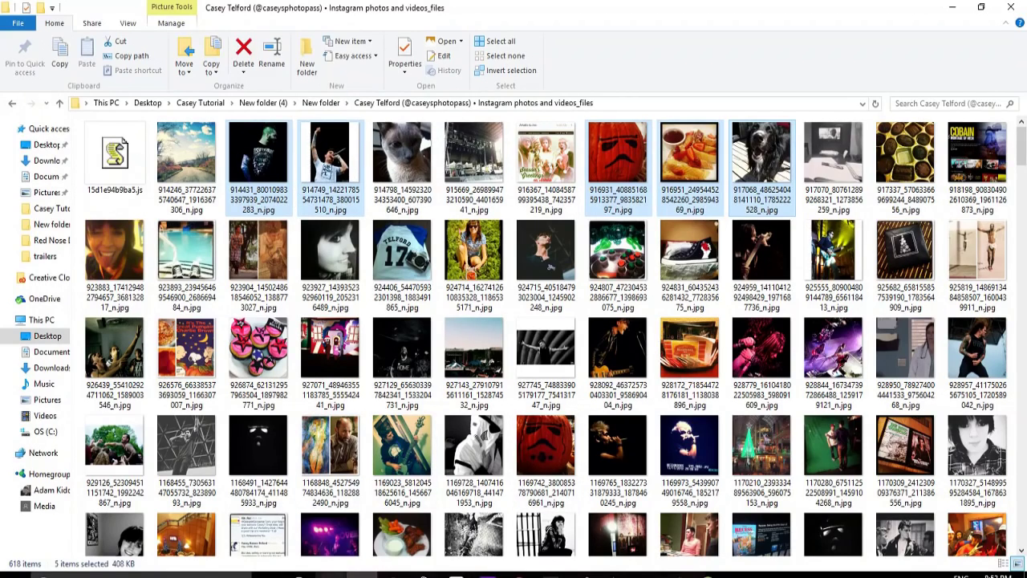
Step: Switch to the new Blender scene and delete the default cube
left_click(330, 574)
left_click(386, 511)
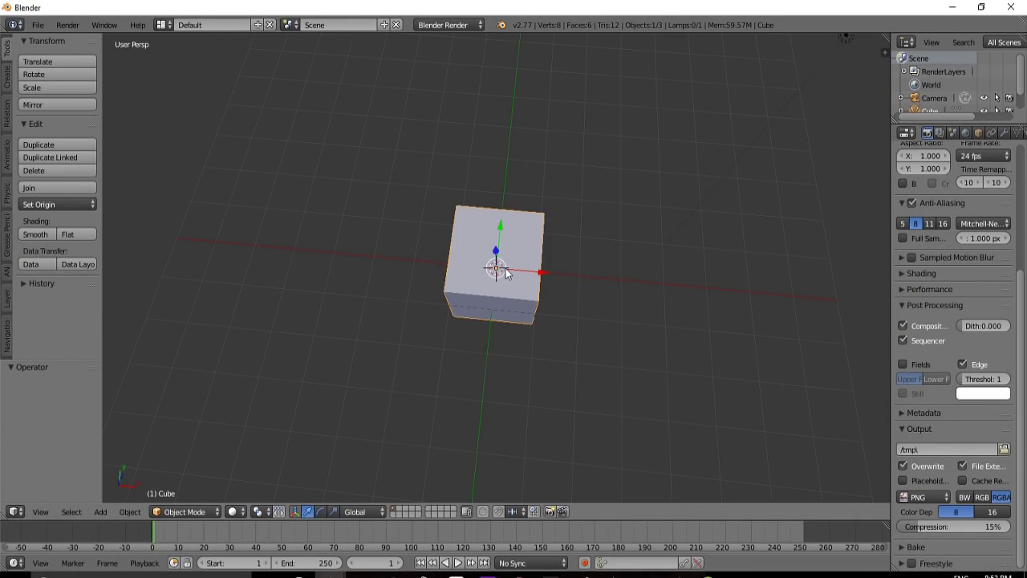
middle_click_drag(551, 322, 564, 355)
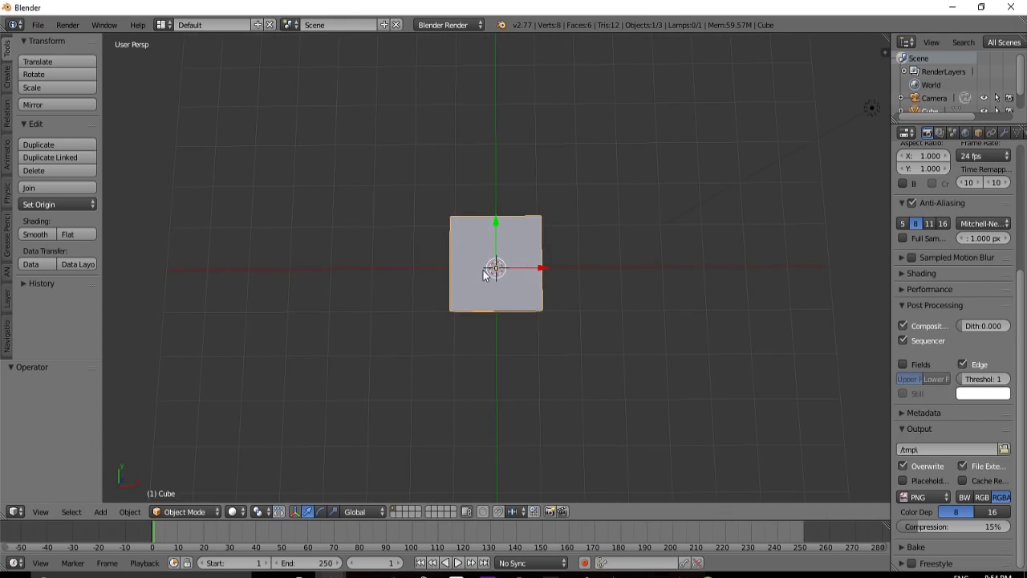
key("x")
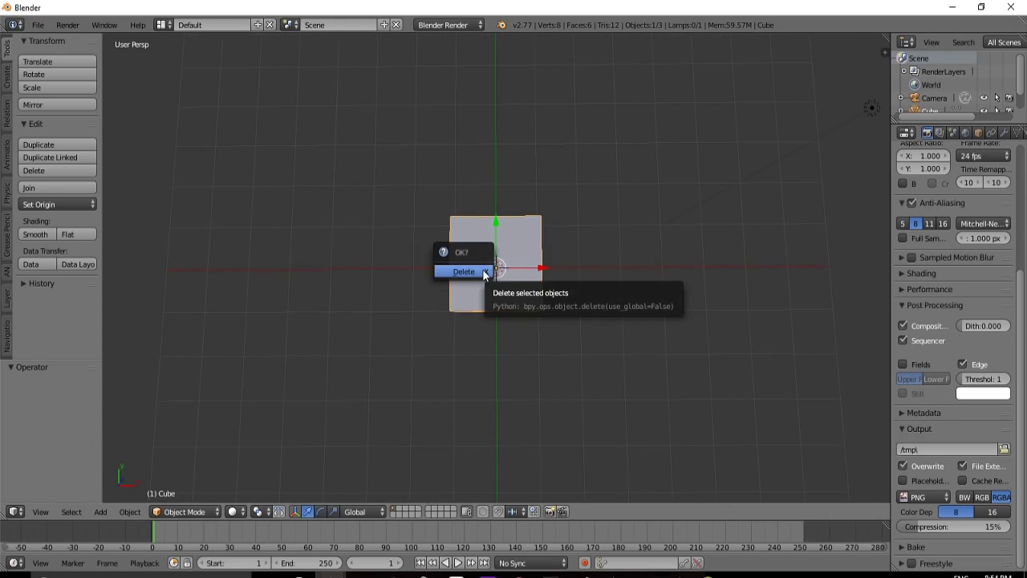
left_click(464, 271)
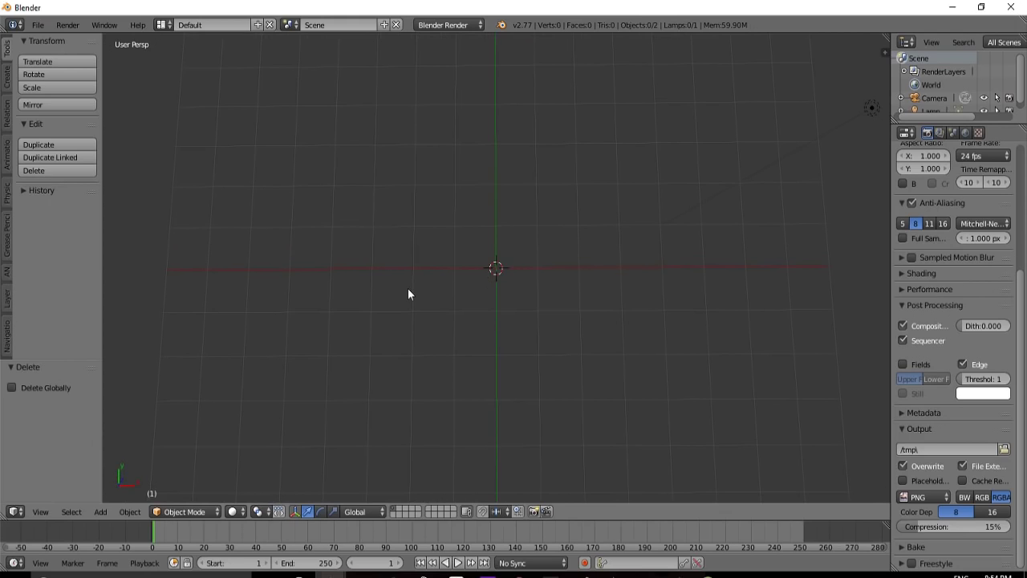
Step: Start an Images as Planes import and browse to the photo folder inside Special - InstagramDazzle\assets
left_click(37, 29)
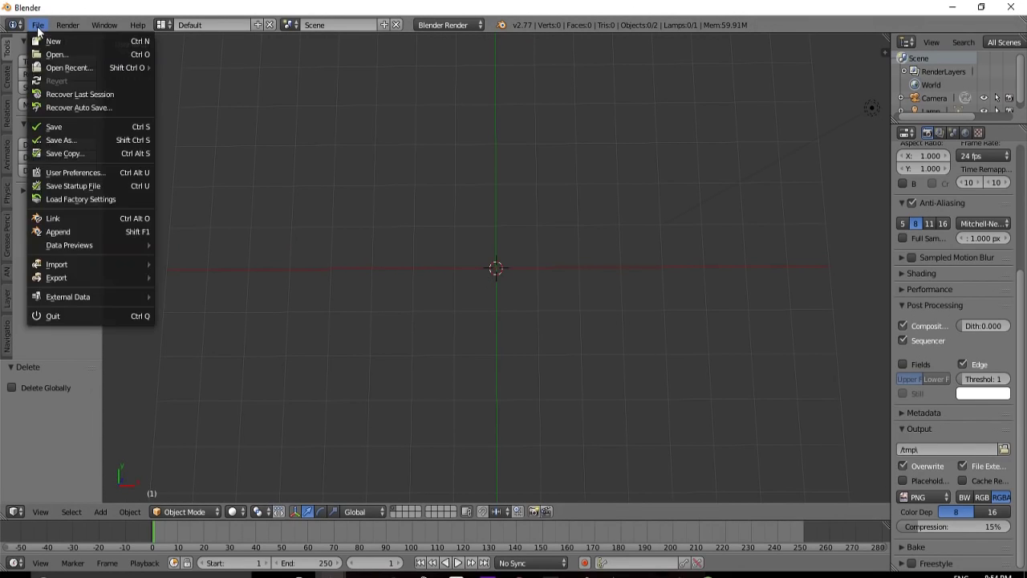
mouse_move(104, 264)
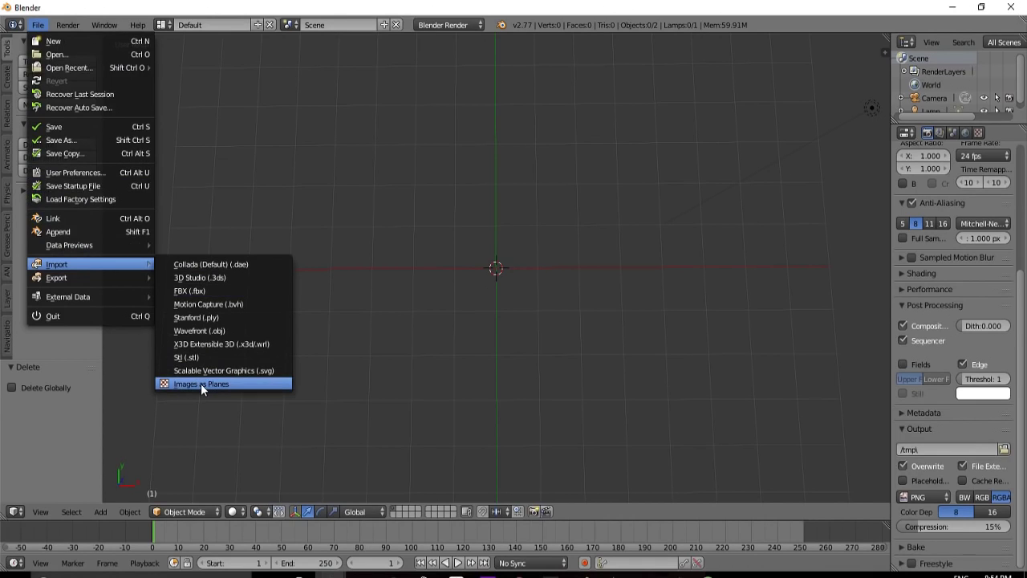
left_click(201, 384)
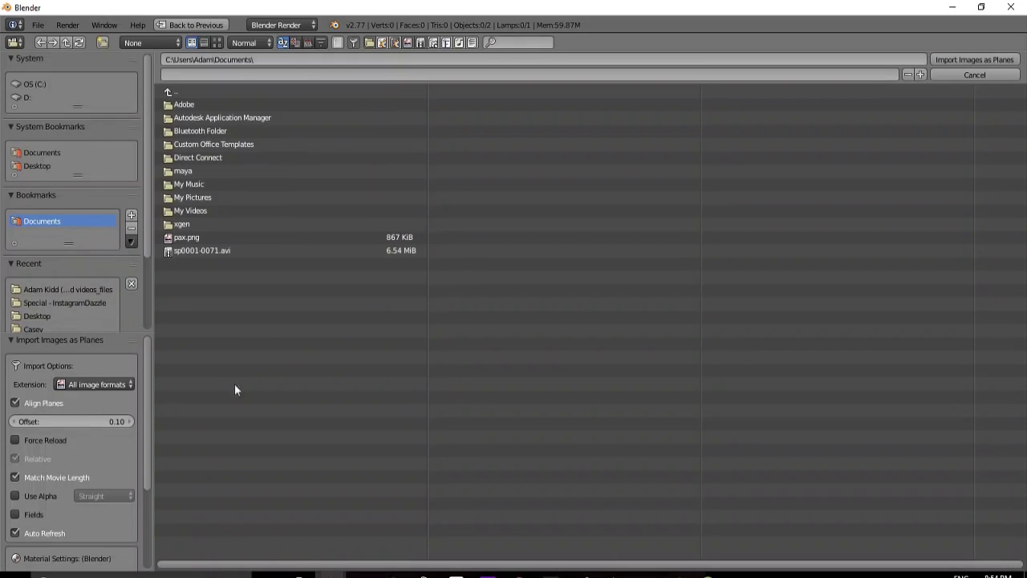
left_click(74, 299)
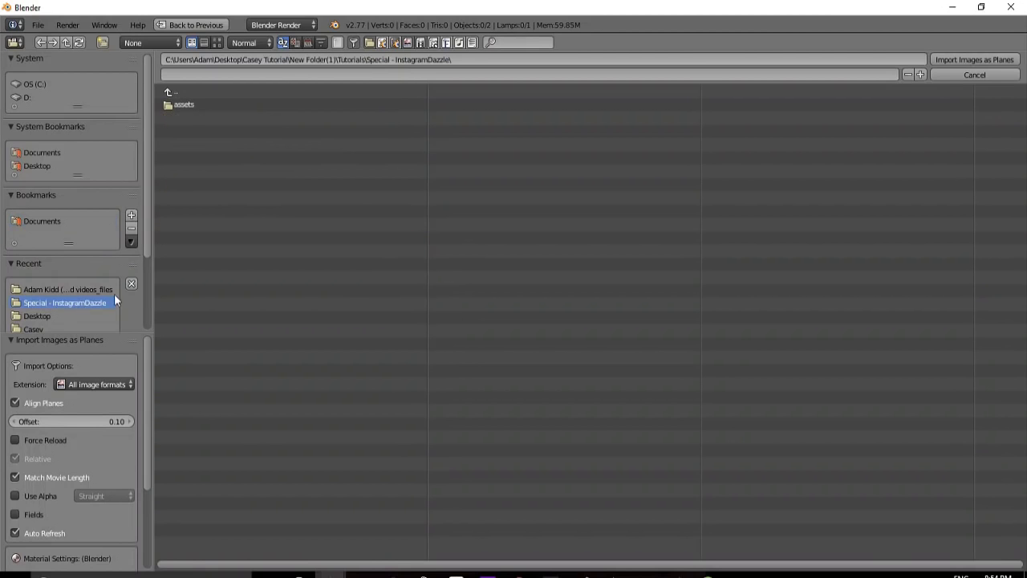
double_click(195, 105)
double_click(212, 101)
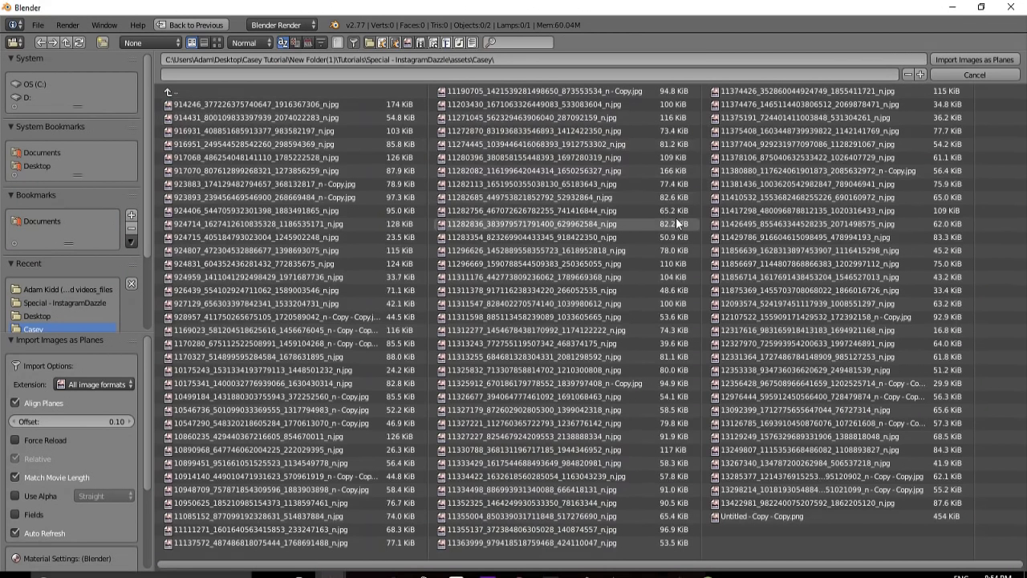
Step: Import all images in the folder as planes with the Shadeless material setting enabled
key("a")
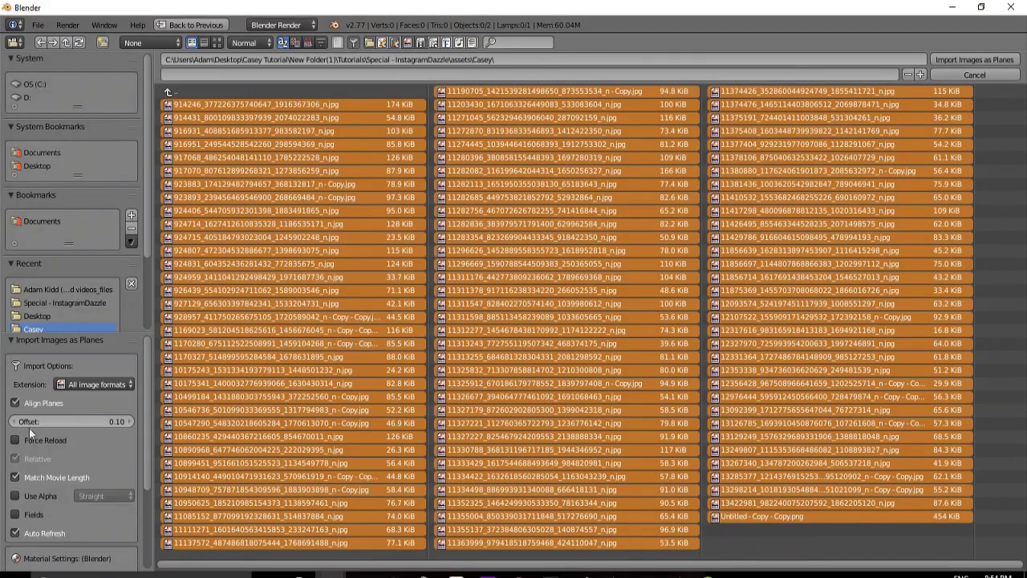
scroll(63, 481, "down", 3)
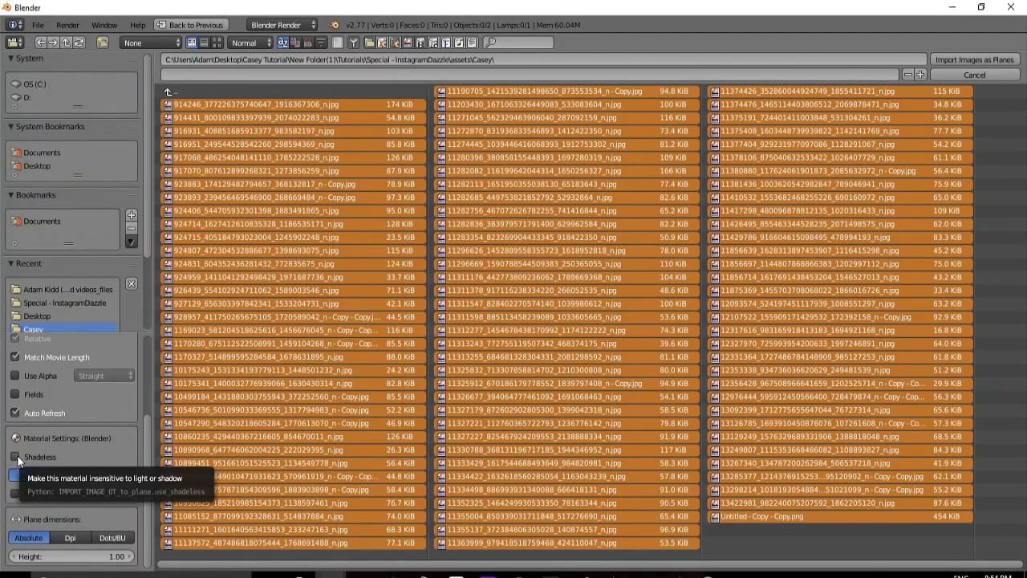
left_click(15, 456)
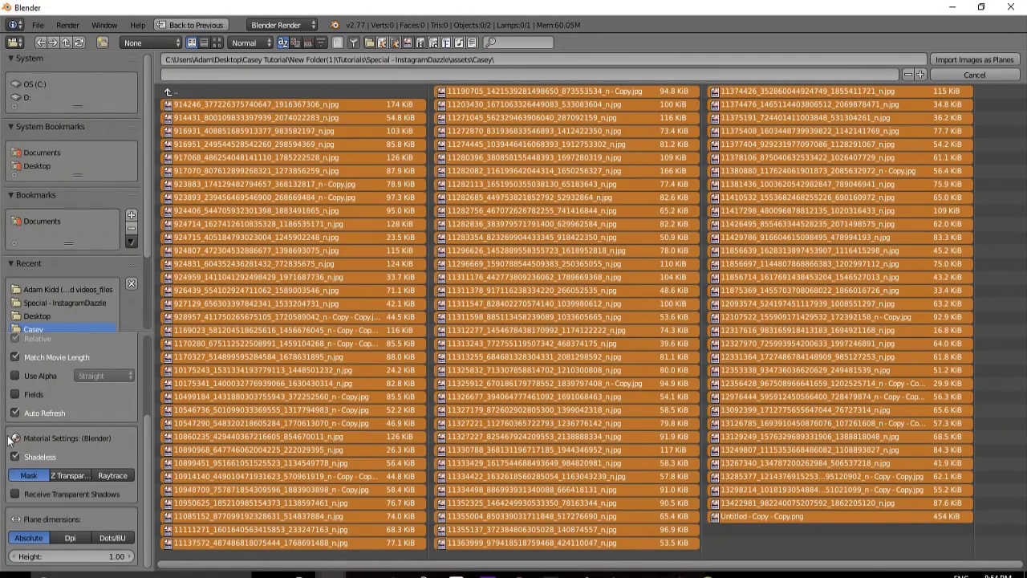
left_click(987, 58)
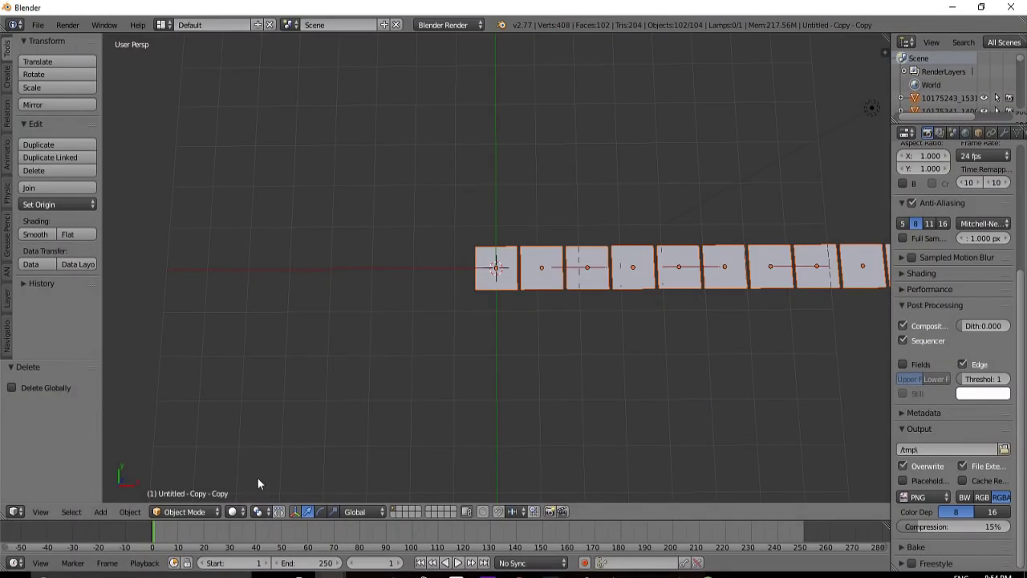
Step: Switch the viewport shading so the imported planes display their photos
key("ctrl+z")
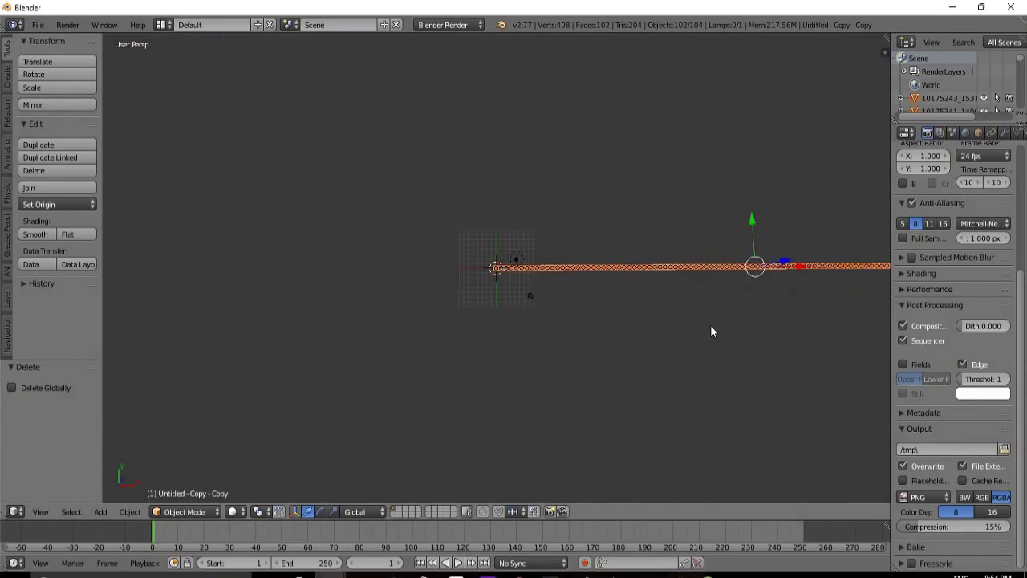
key("ctrl+shift+z")
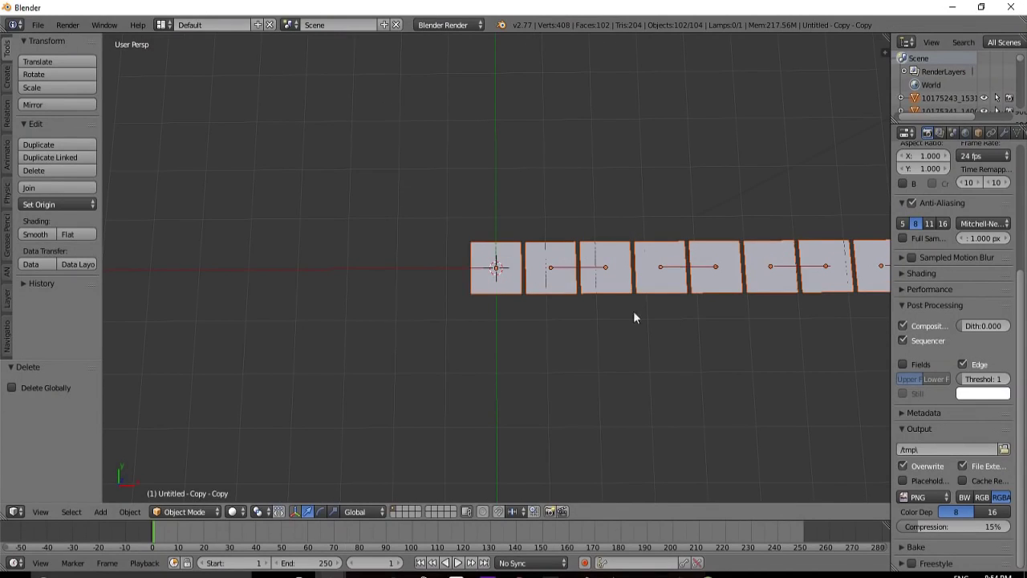
left_click(233, 511)
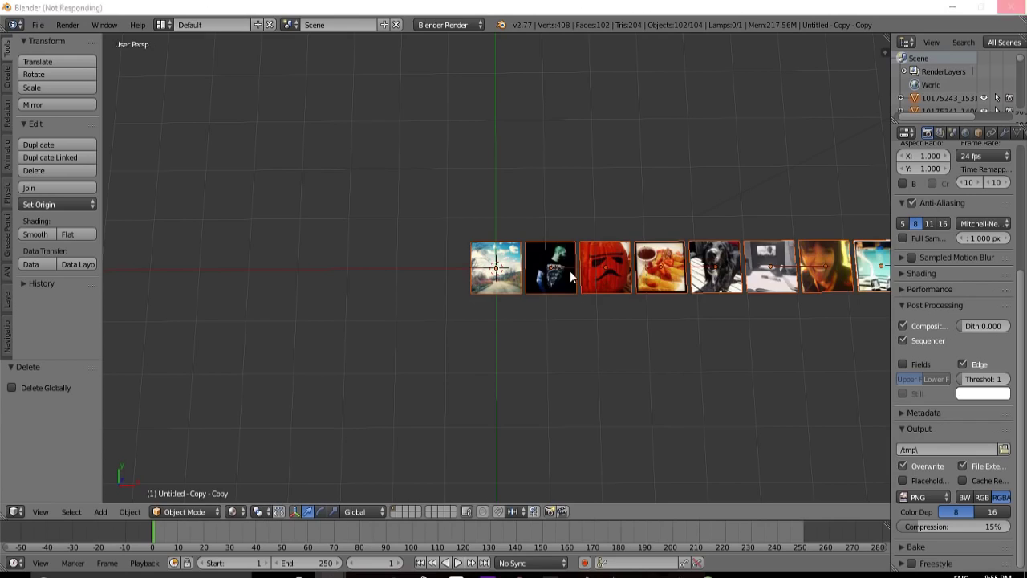
scroll(636, 323, "up", 5)
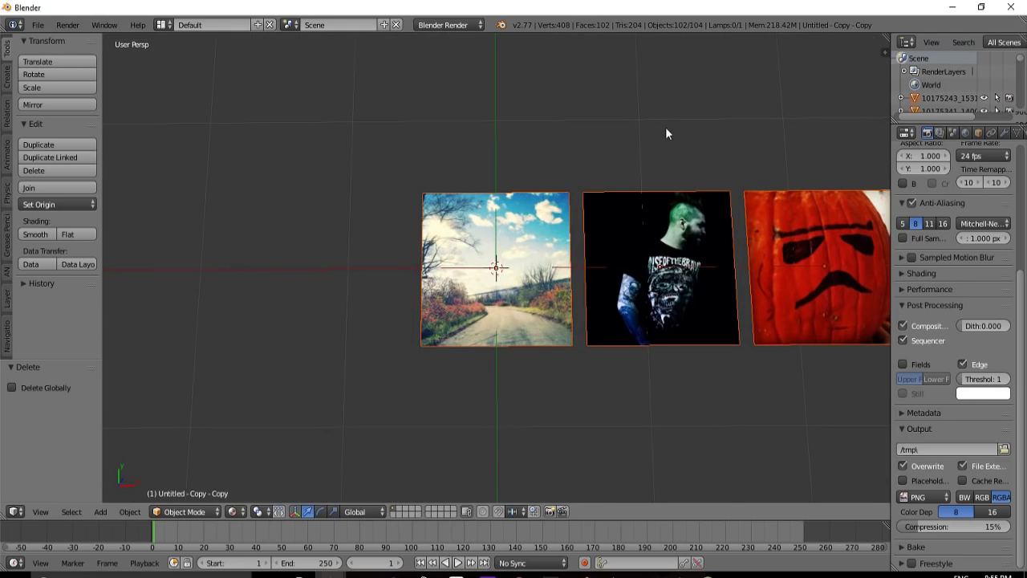
scroll(666, 129, "down", 6)
scroll(618, 232, "up", 3)
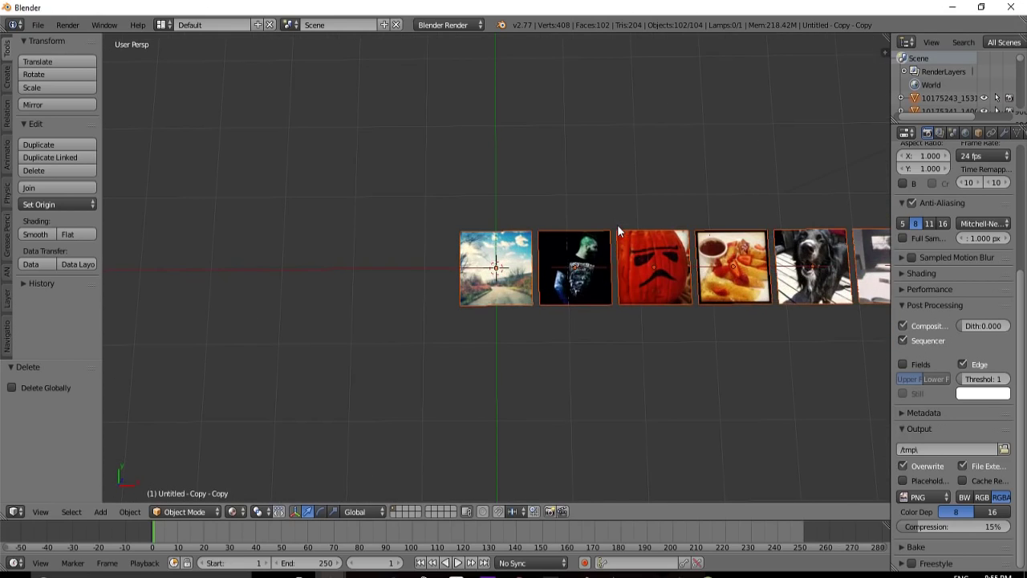
Step: Move all the photo planes to layer 20 and display that layer
key("m")
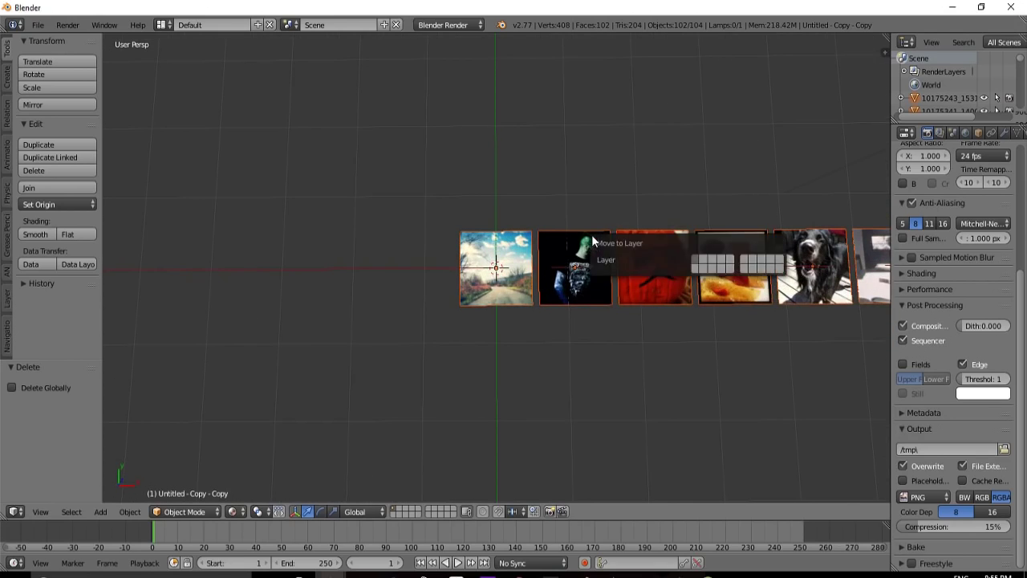
left_click(780, 271)
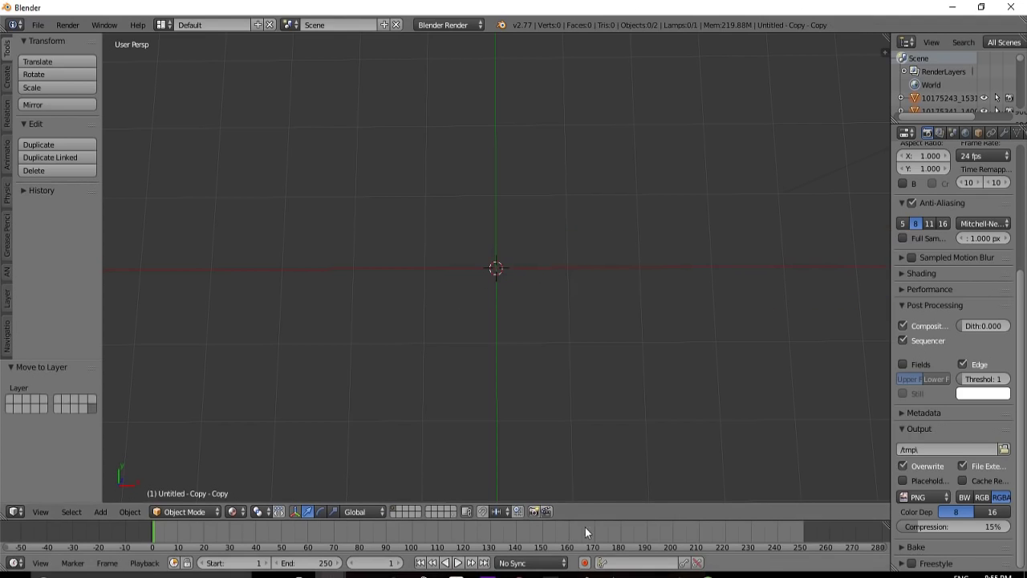
left_click(452, 515)
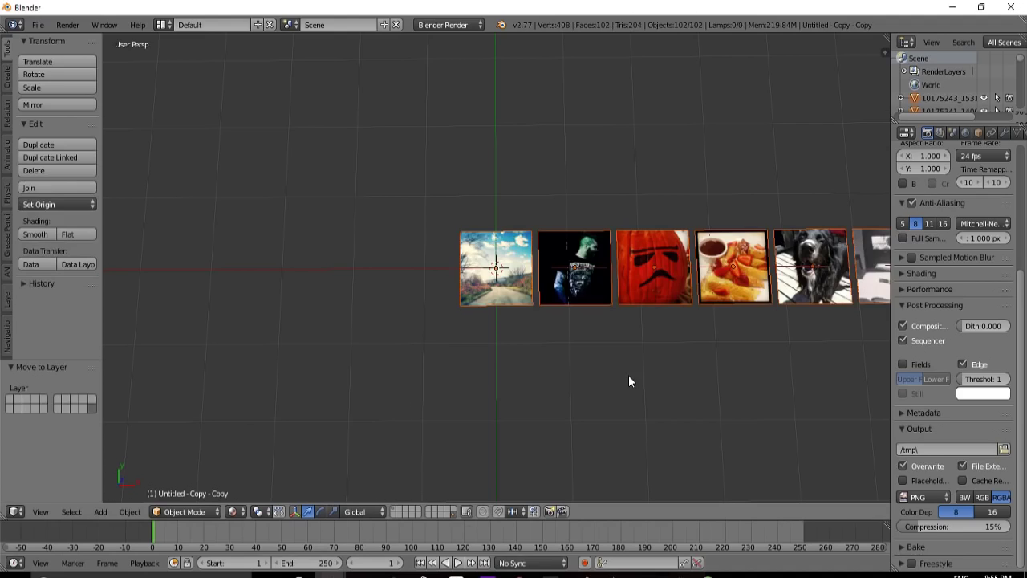
Step: Put all the photo planes in a new group named Caseyspics
key("ctrl+g")
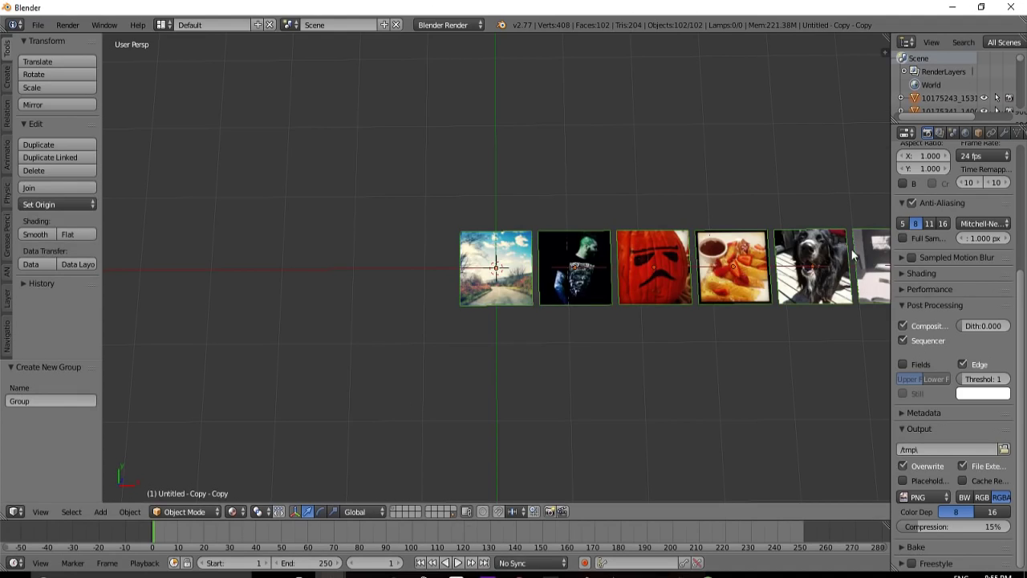
left_click(32, 399)
type("Caseyspics")
key("Return")
Step: Duplicate the first six photo planes on layer 20, offset the copies about -1.9 along Y, and raise them about 0.23 along Z
left_click(395, 509)
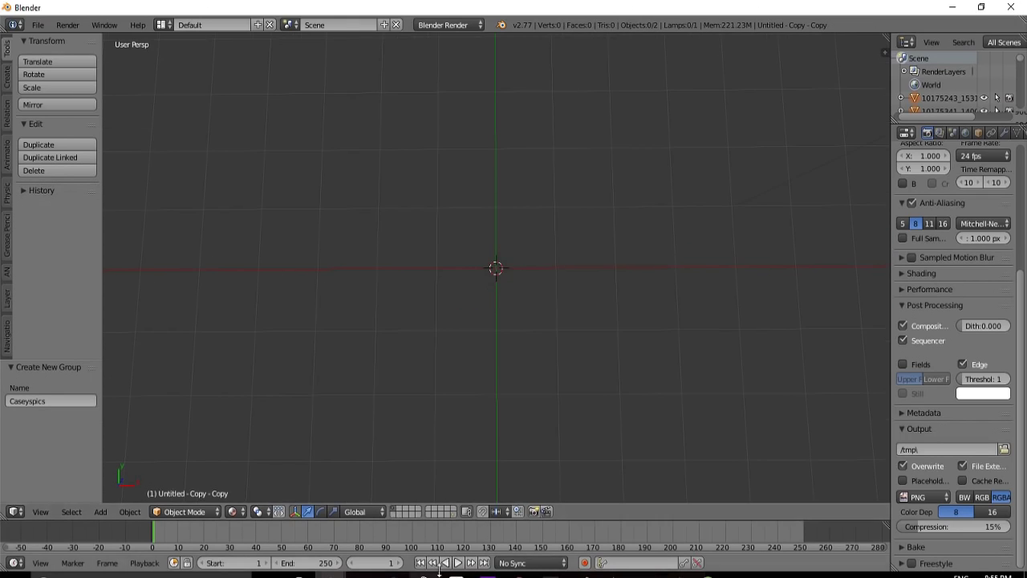
left_click(454, 516)
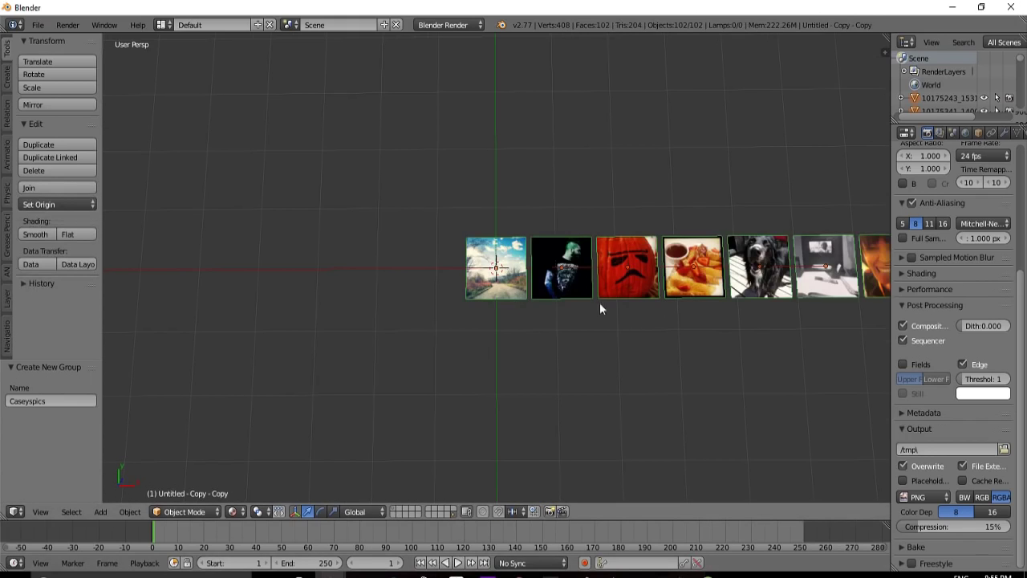
right_click(821, 287)
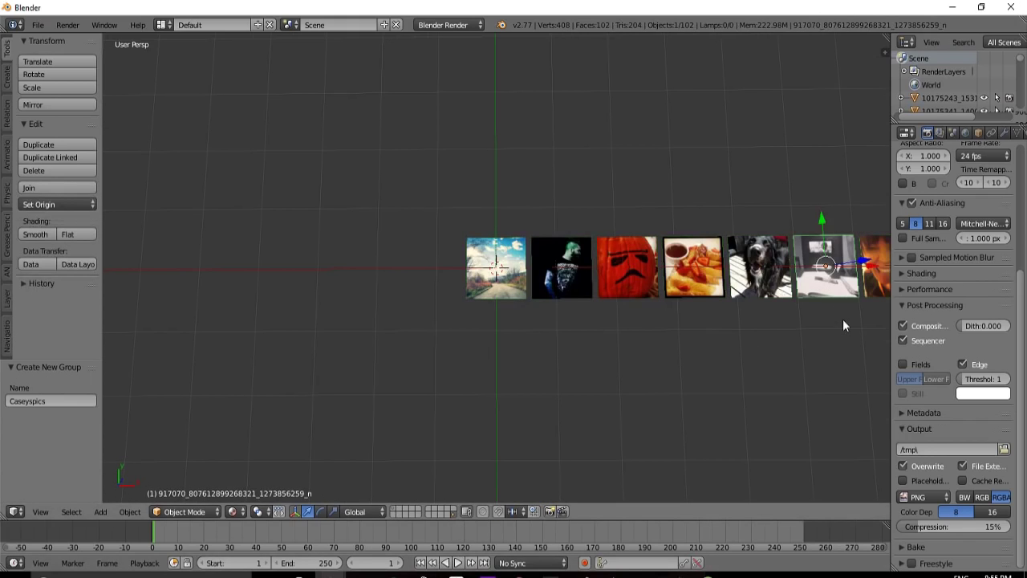
key("b")
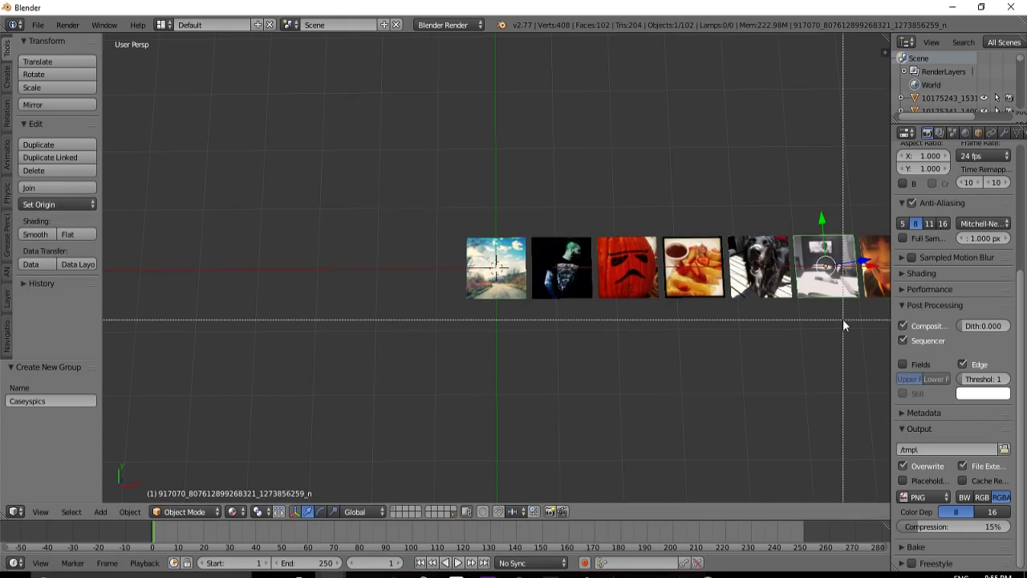
left_click_drag(842, 319, 371, 200)
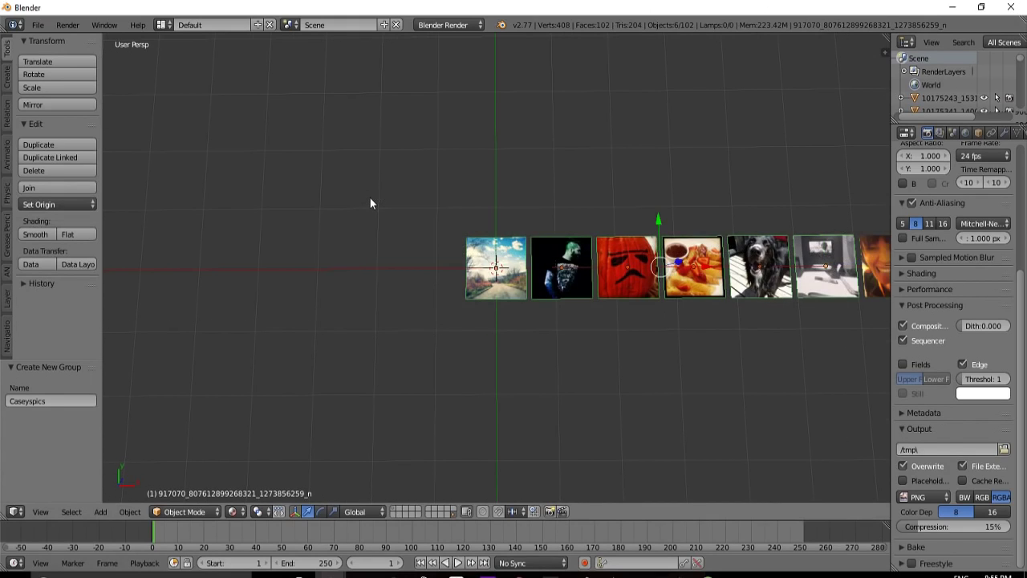
key("shift+d")
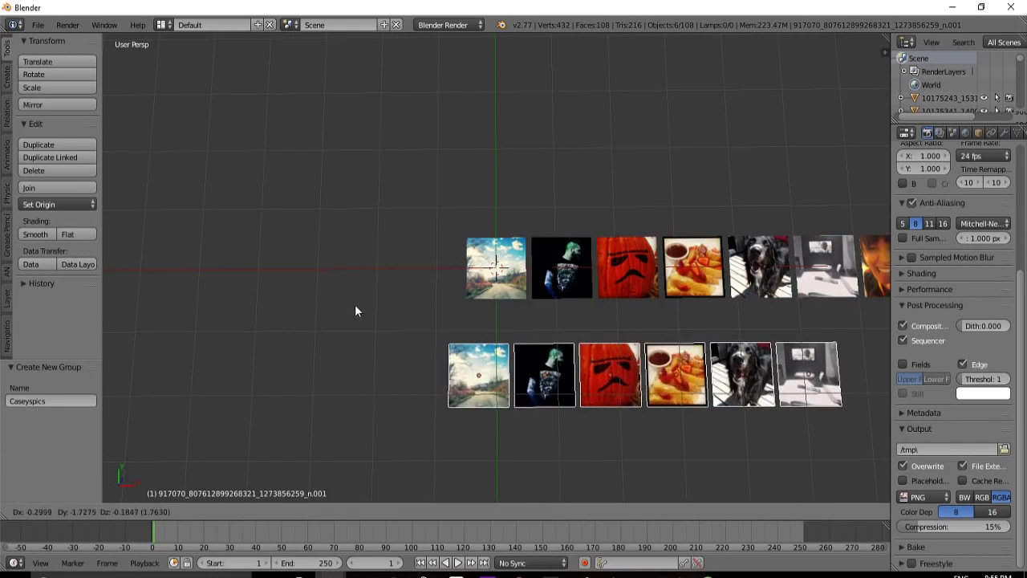
left_click(331, 311)
middle_click_drag(534, 406, 553, 282)
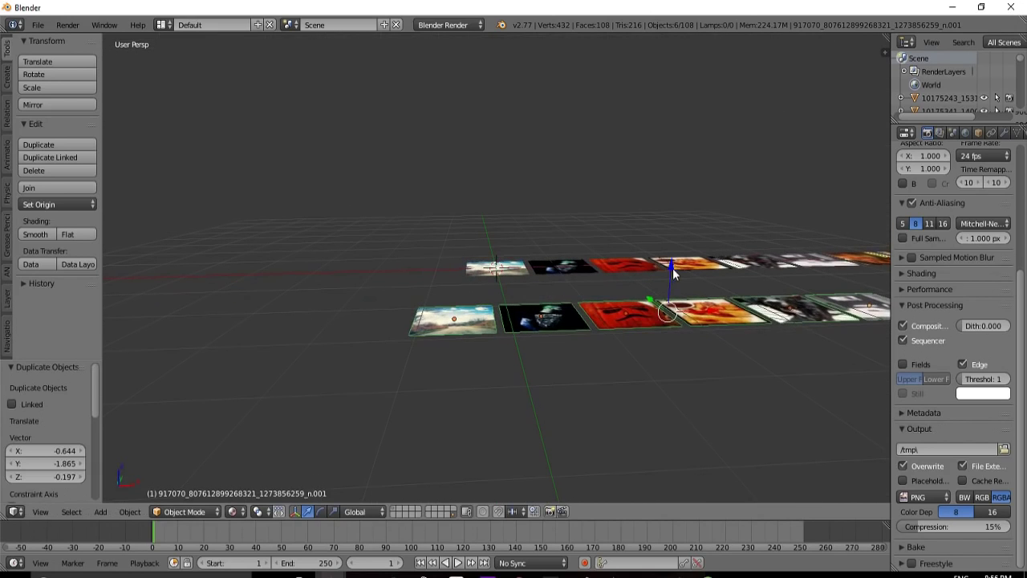
left_click_drag(674, 269, 674, 254)
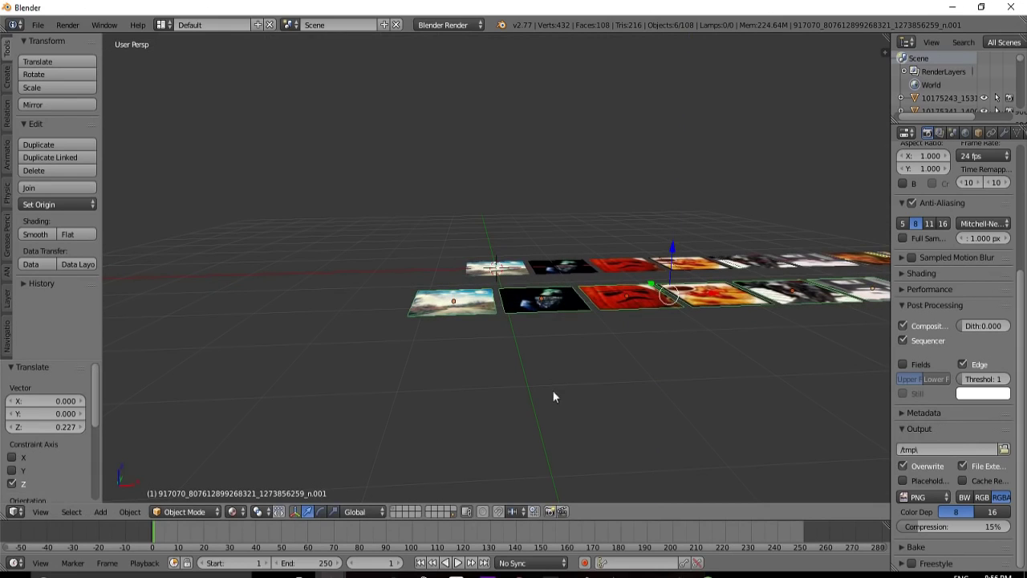
Step: Move the six duplicated photo planes to layer 1 and display that layer
key("m")
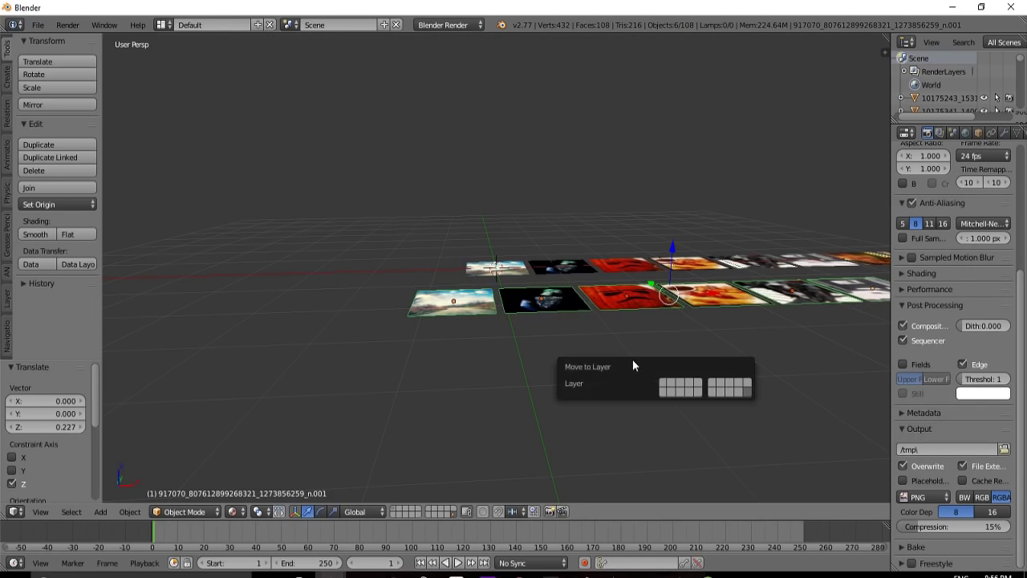
left_click(664, 382)
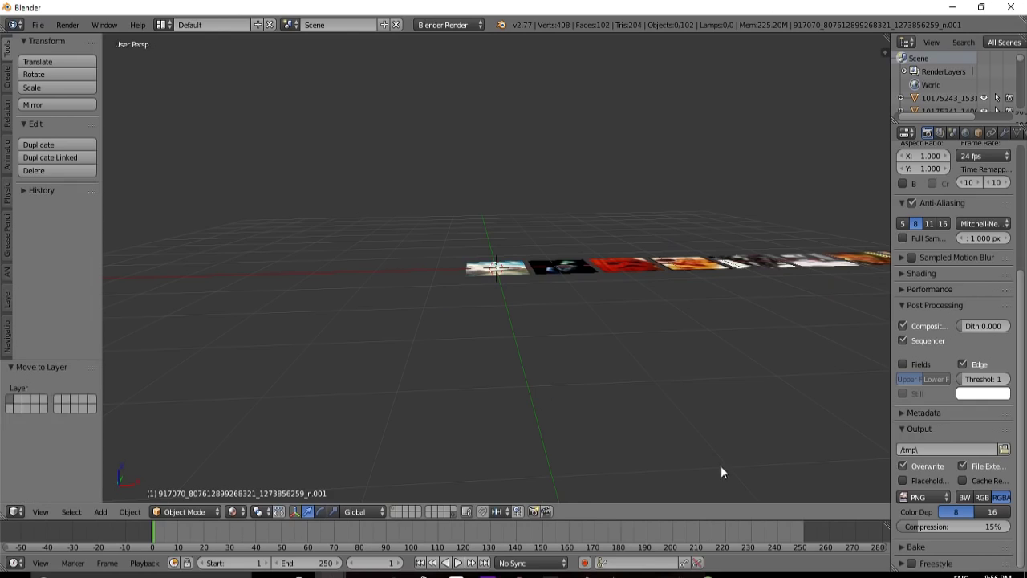
left_click(401, 508)
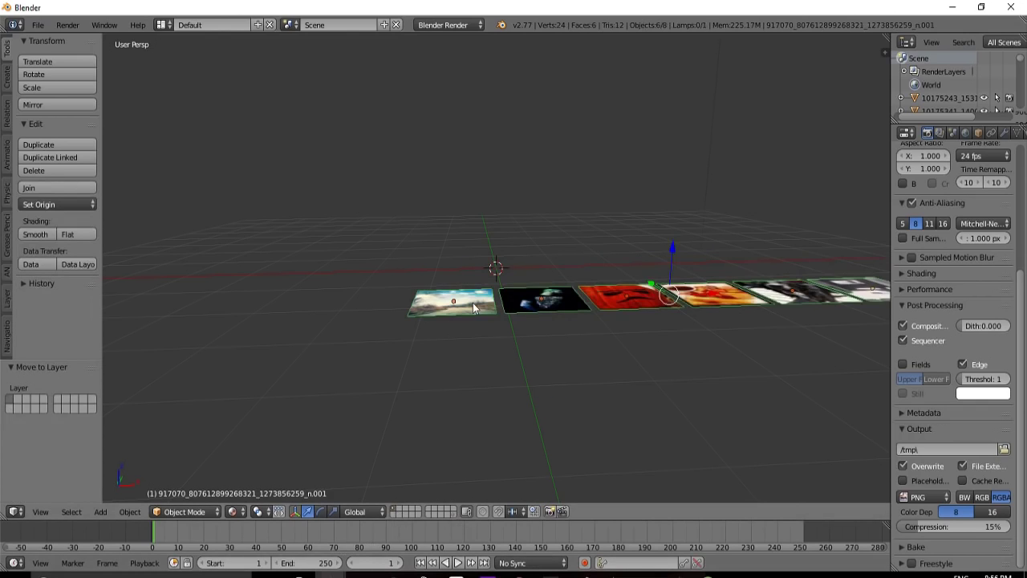
Step: Move the six duplicated planes to layer 7 and back to layer 1, displaying each layer
key("m")
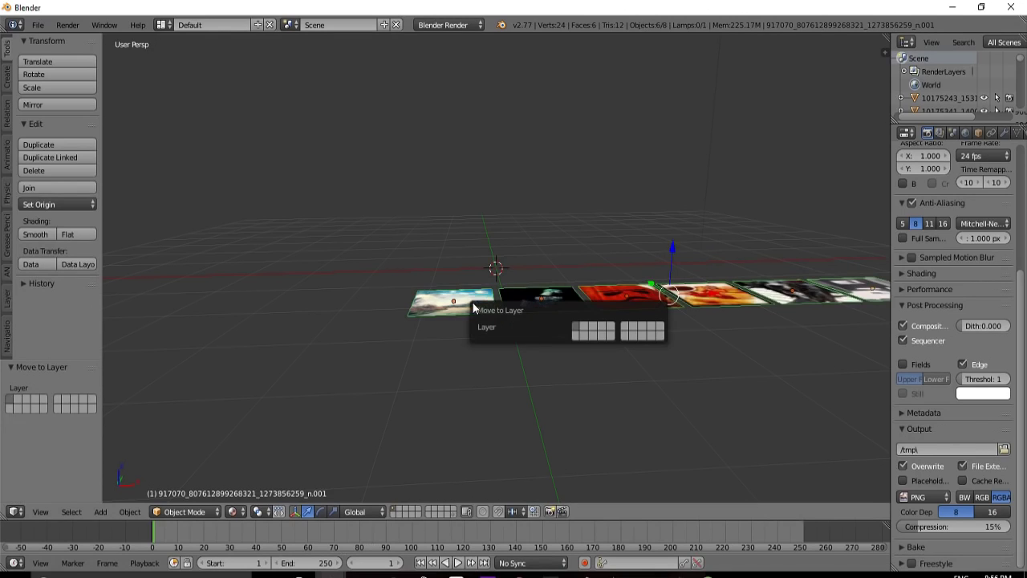
left_click(624, 323)
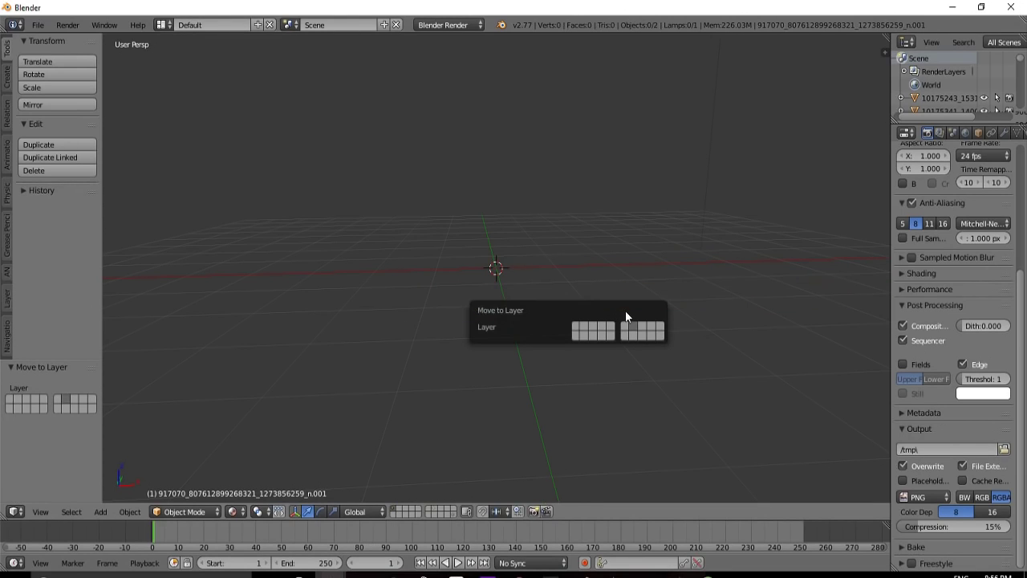
left_click(429, 508)
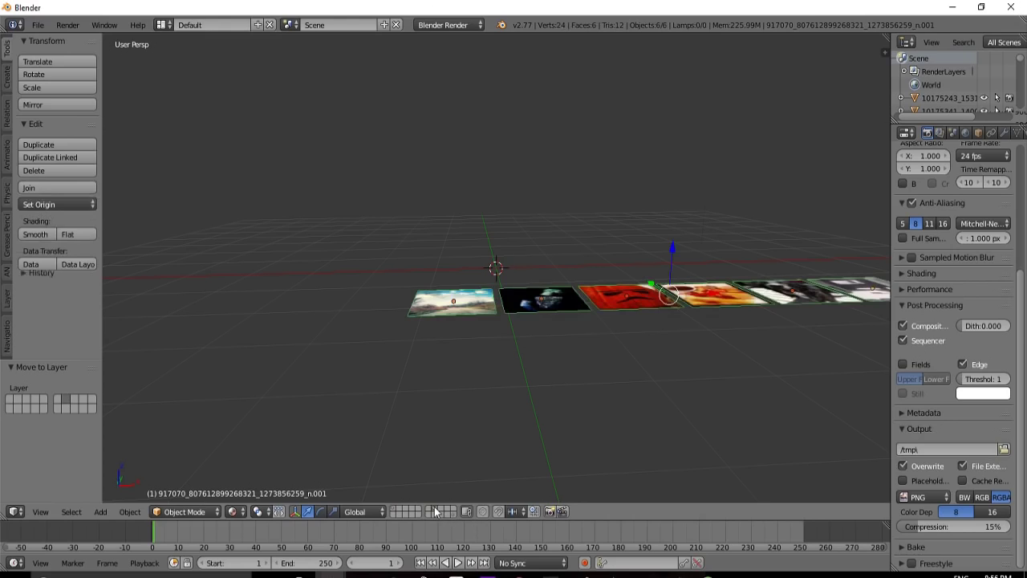
key("m")
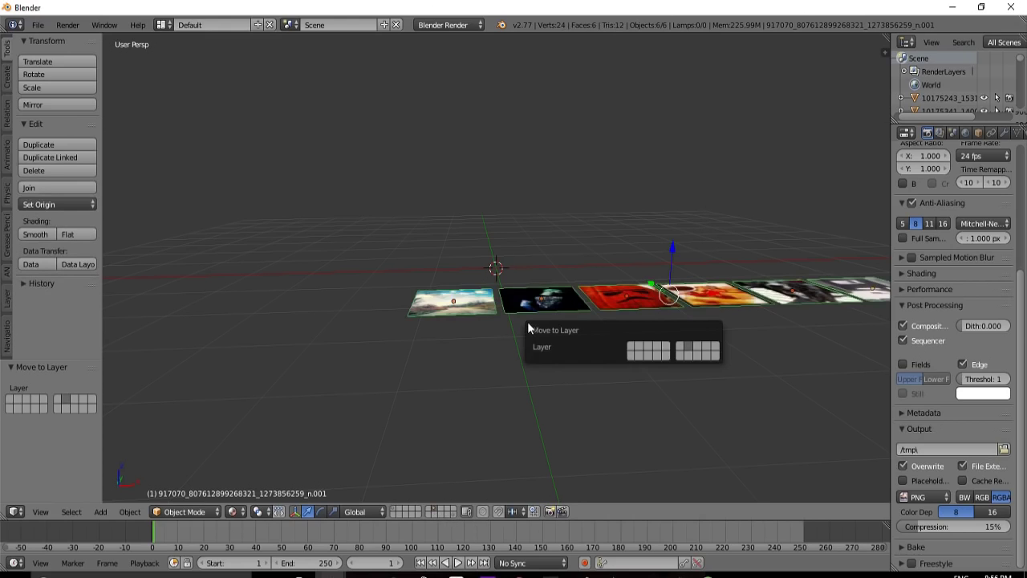
left_click(630, 348)
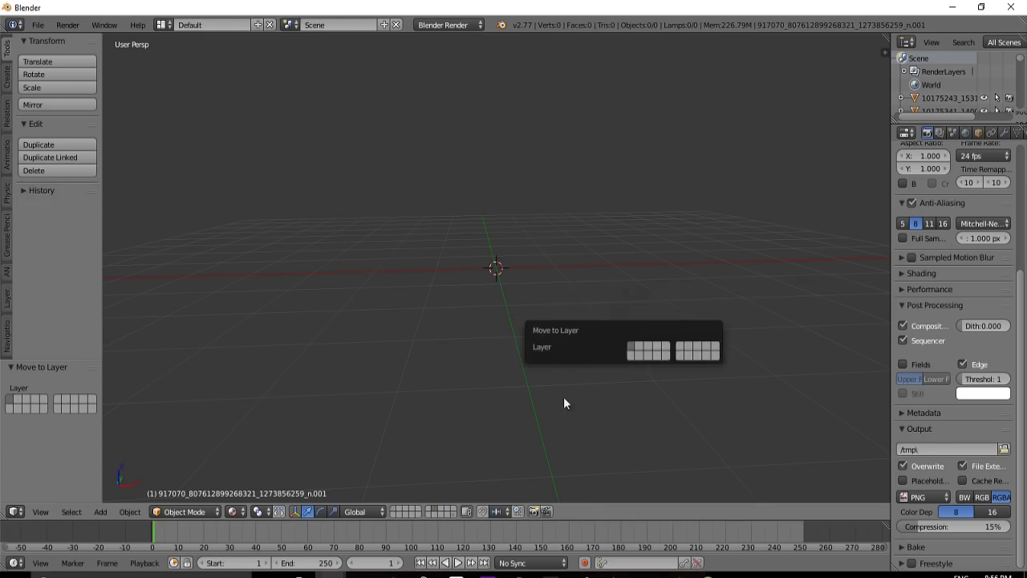
left_click(394, 509)
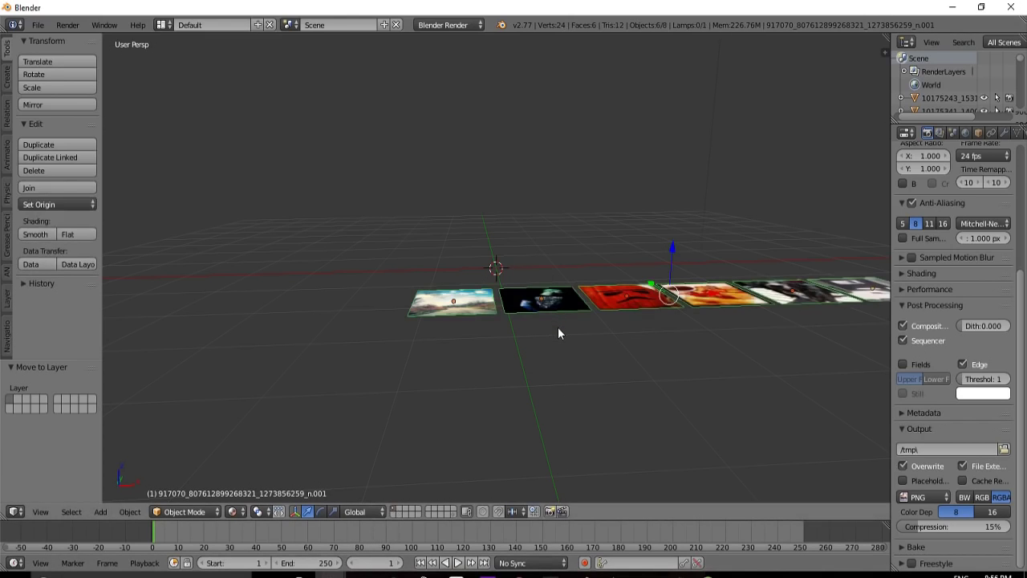
Step: Switch to top orthographic view and remove the duplicated road photo from the Caseyspics group
key("KP_7")
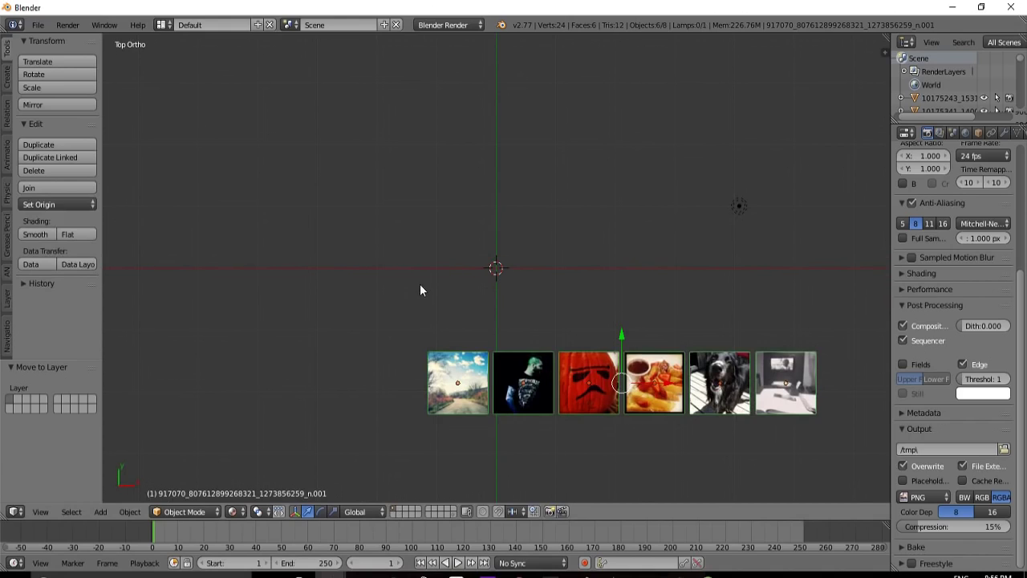
left_click(44, 512)
right_click(462, 398)
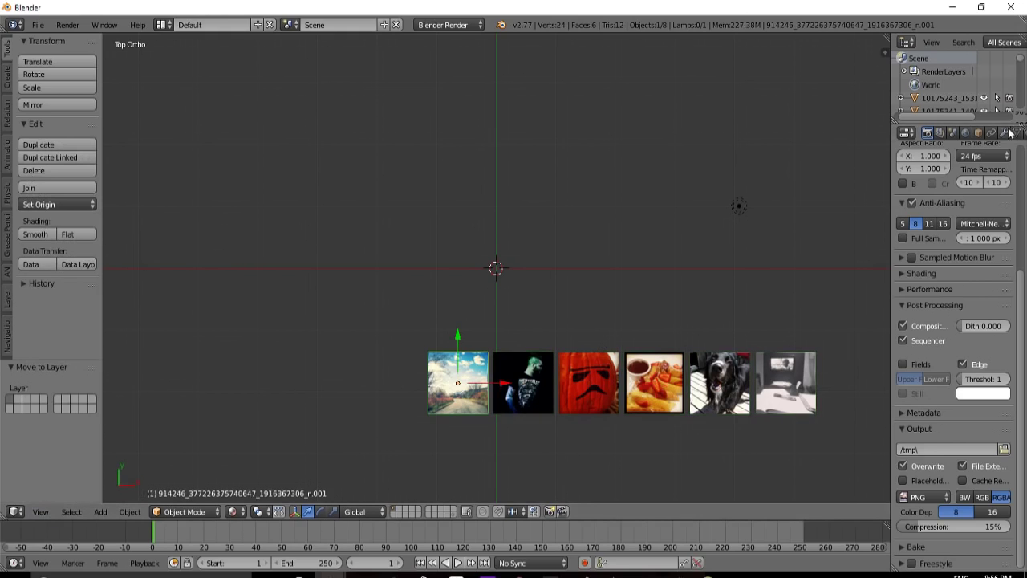
left_click(978, 132)
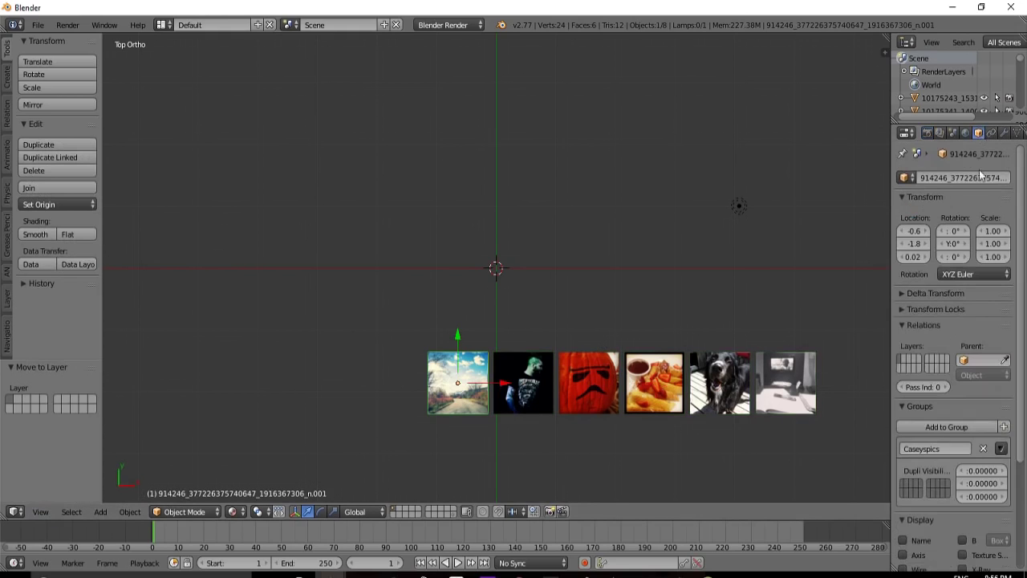
left_click(985, 448)
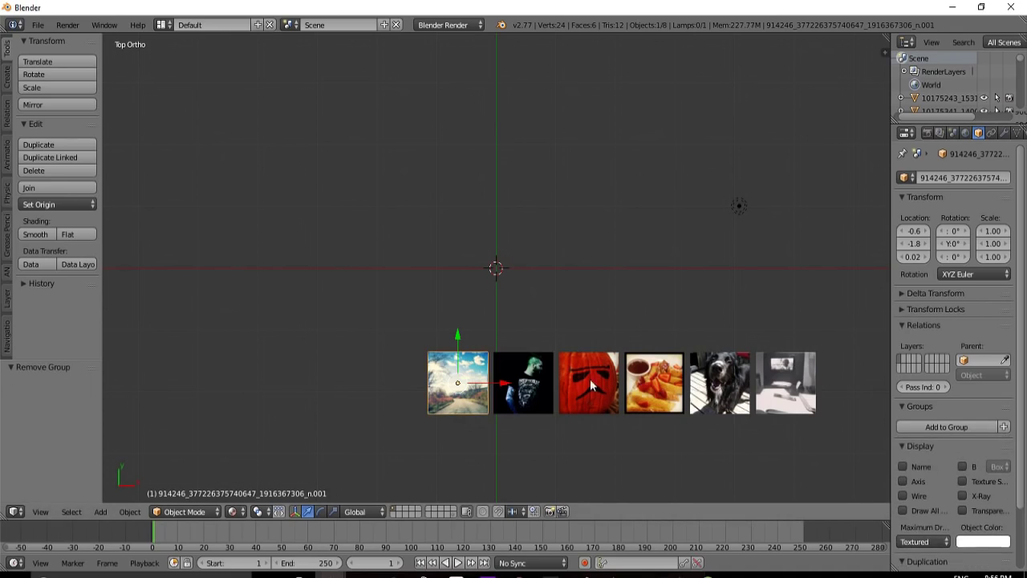
Step: Remove the other five duplicated photo planes from the Caseyspics group, one at a time
right_click(523, 383)
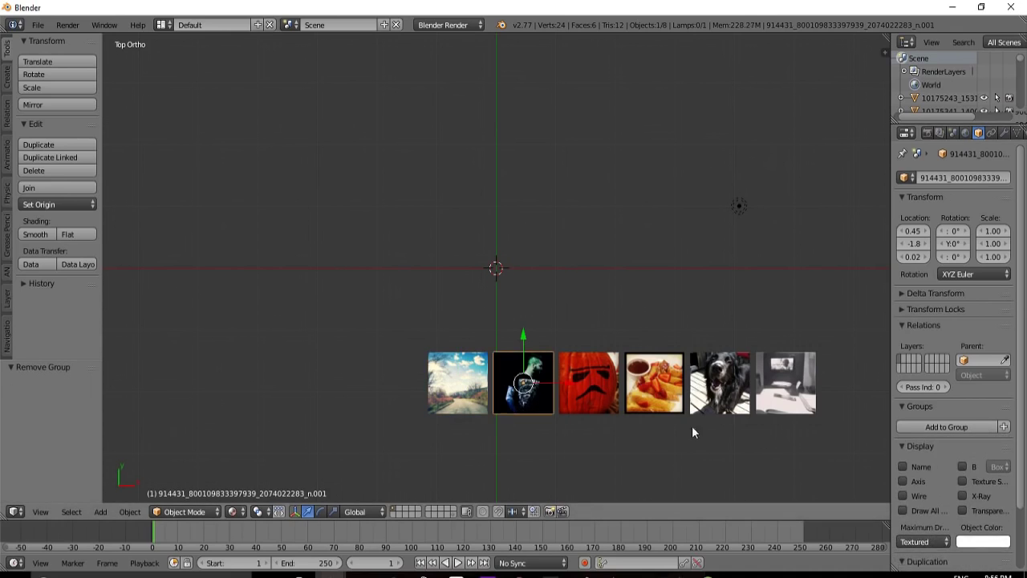
right_click(598, 409)
left_click(984, 449)
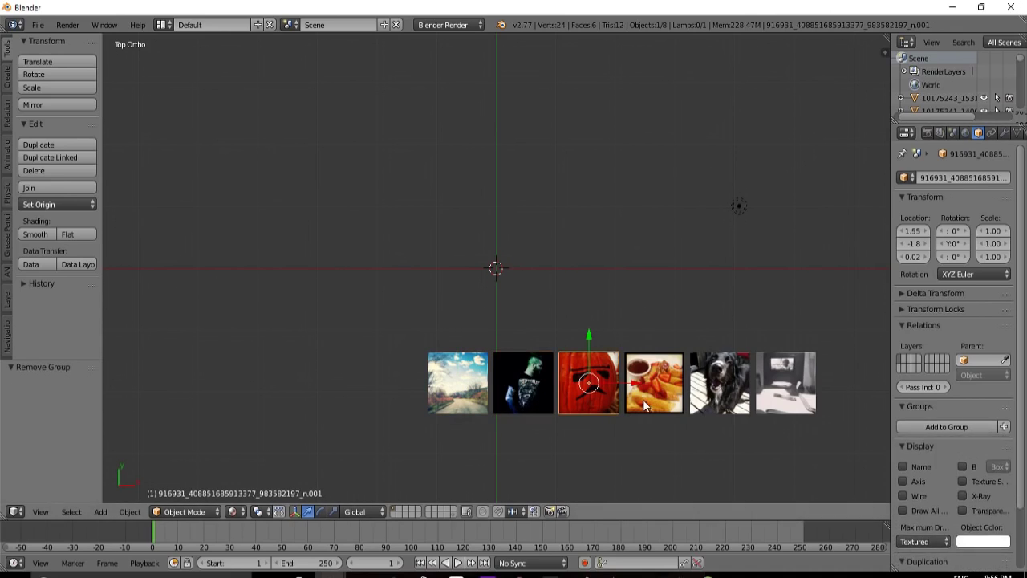
right_click(643, 399)
left_click(984, 450)
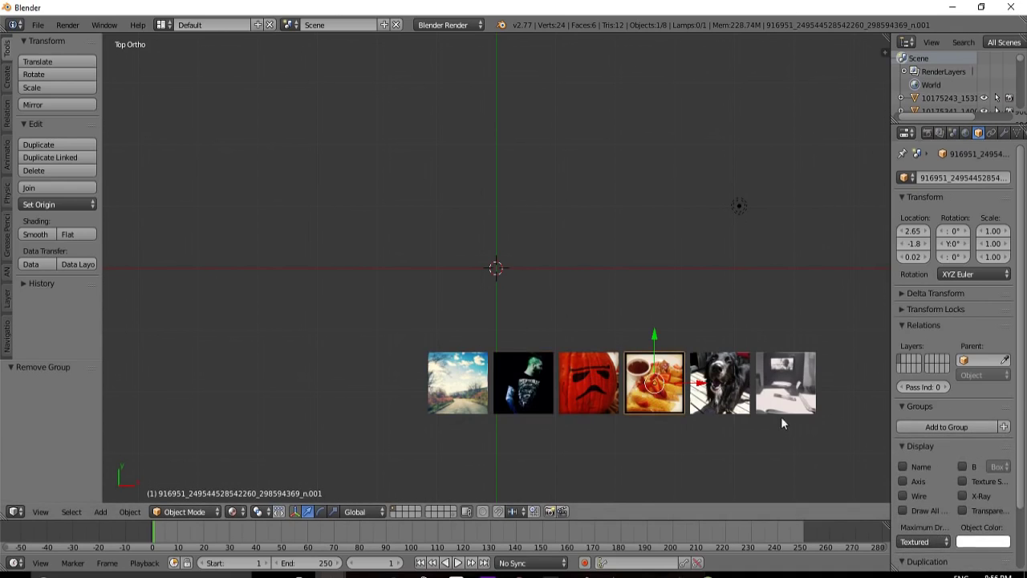
right_click(720, 384)
left_click(984, 450)
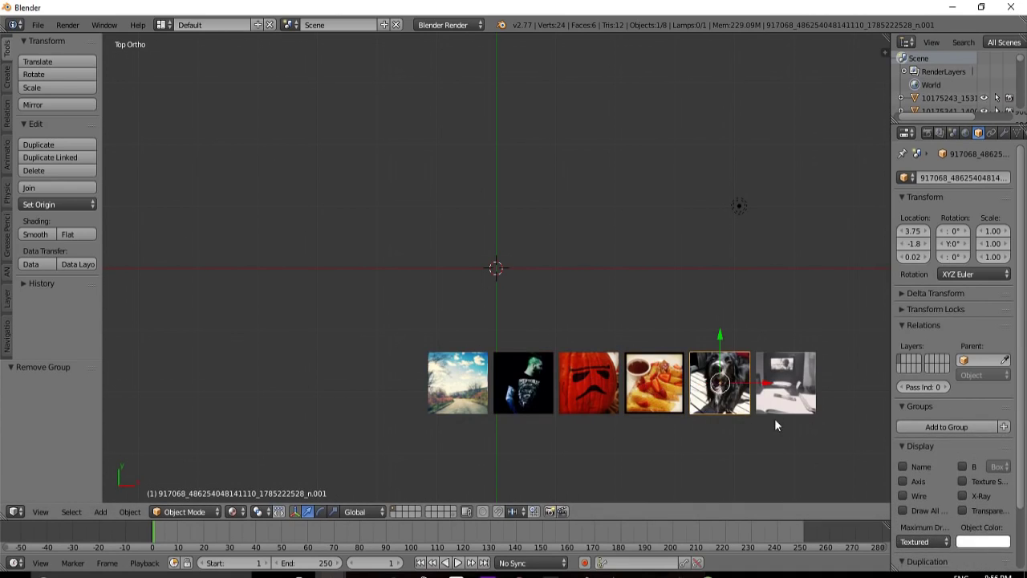
right_click(777, 401)
left_click(984, 448)
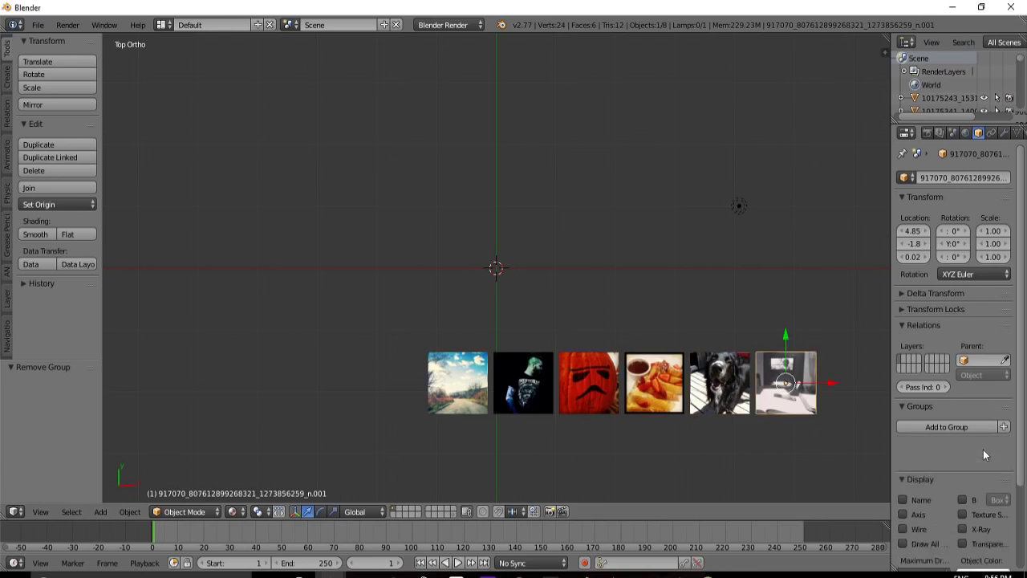
Step: Rotate the pumpkin and strawberry toast photo planes together by 90 degrees in top view
scroll(629, 387, "up", 2)
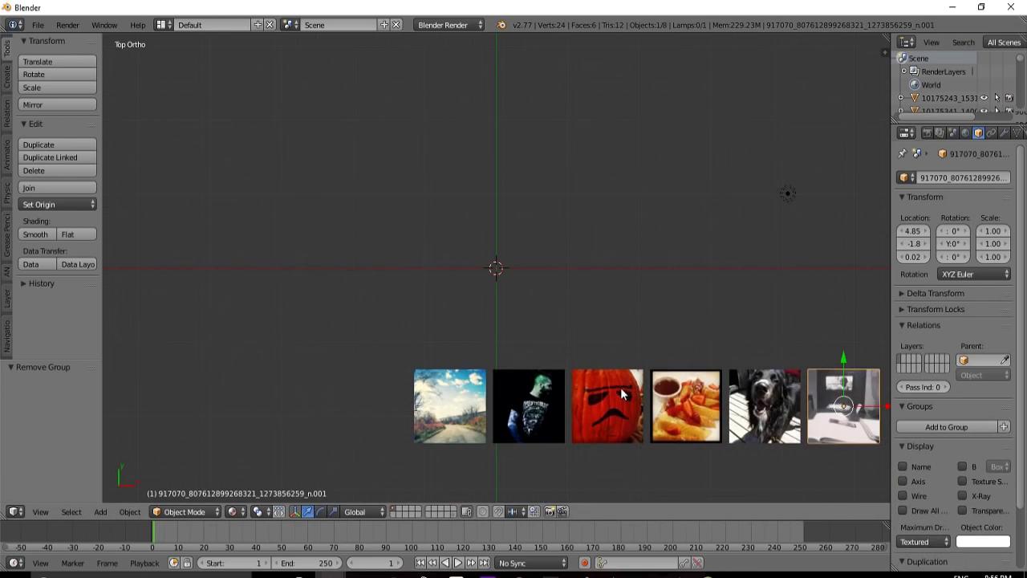
middle_click_drag(653, 394, 546, 315, "shift")
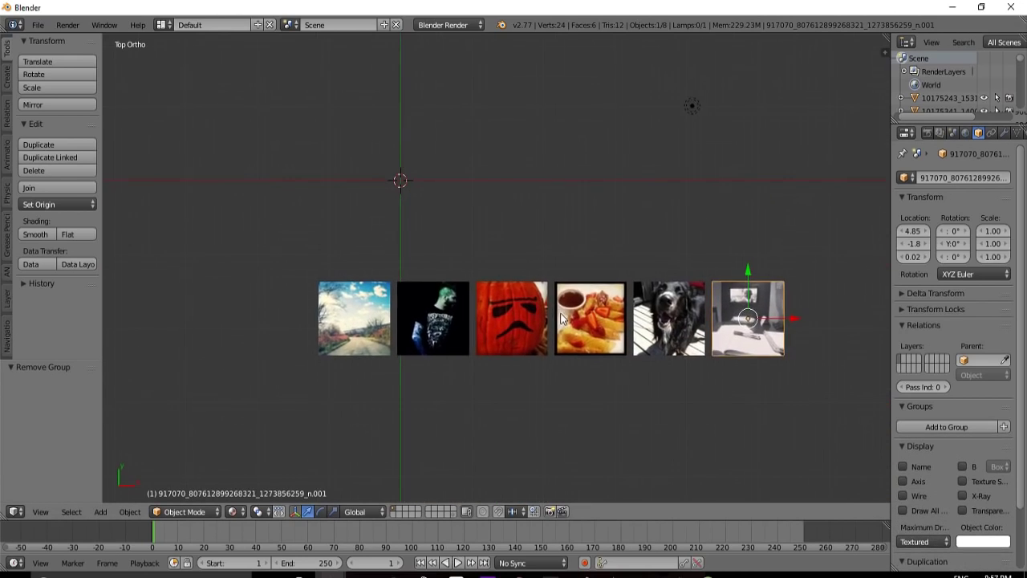
scroll(544, 317, "up", 4)
scroll(543, 317, "down", 3)
scroll(543, 317, "up", 2)
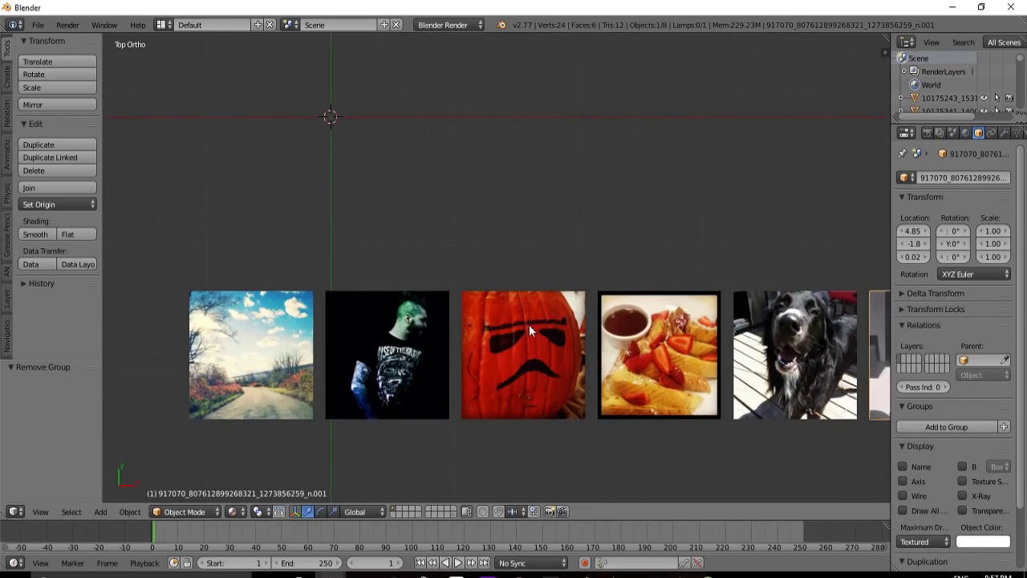
right_click(529, 325)
right_click(640, 349, "shift")
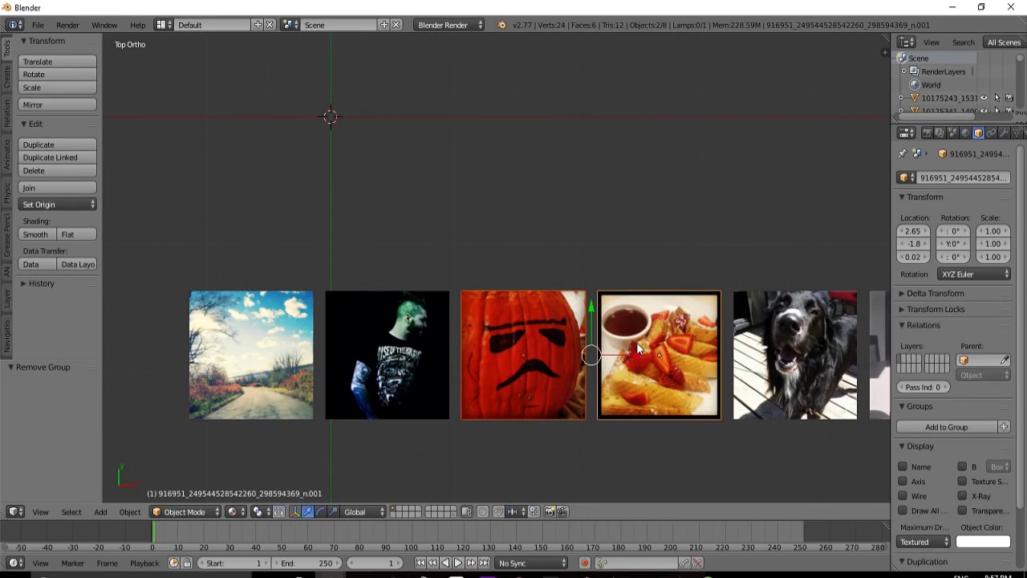
key("r")
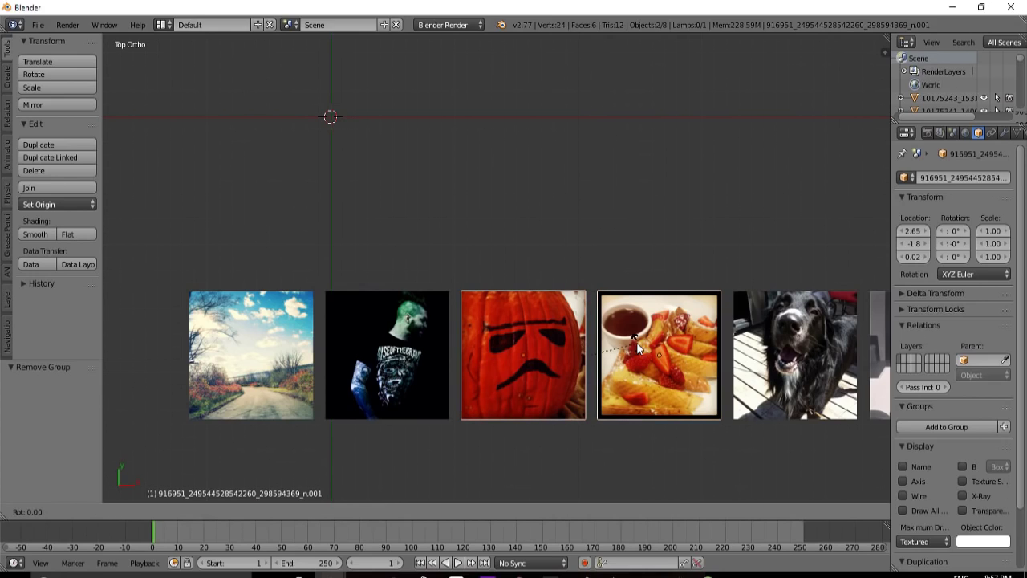
type("90")
key("Return")
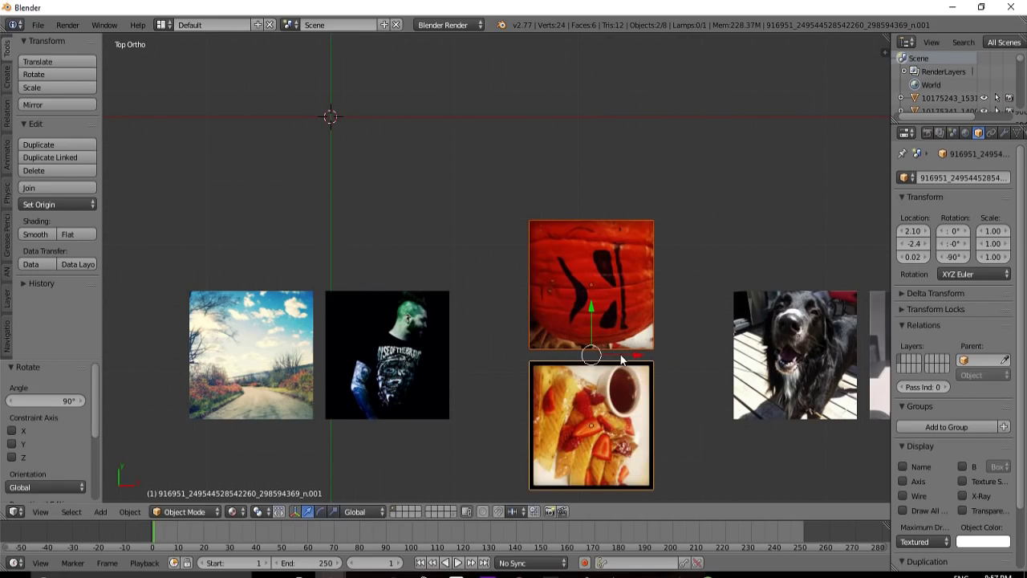
Step: Move the rotated pumpkin and toast pair about -1.645 in X and 0.55 in Y, placing the toast photo beside the road photo
key("g")
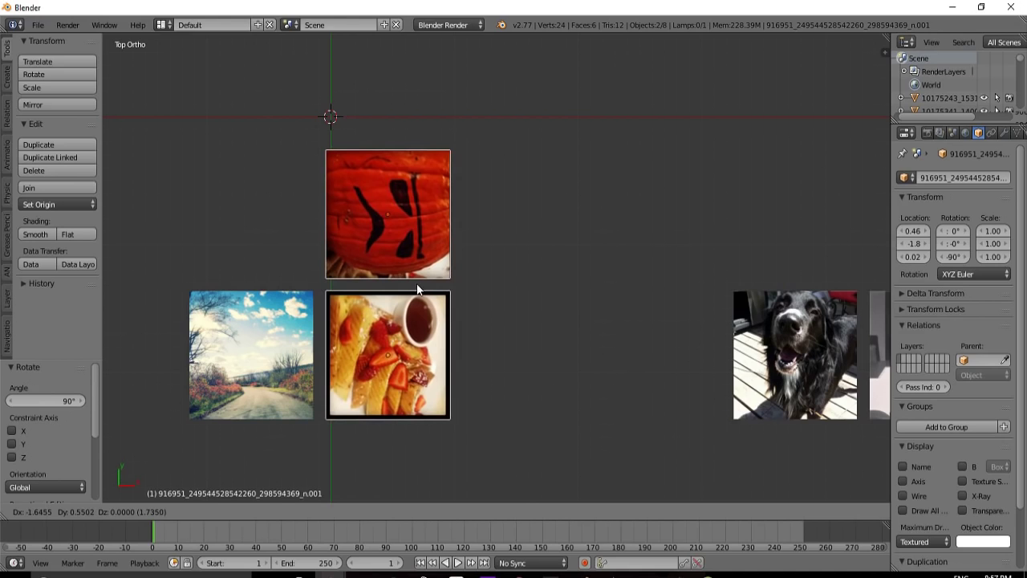
left_click(417, 283)
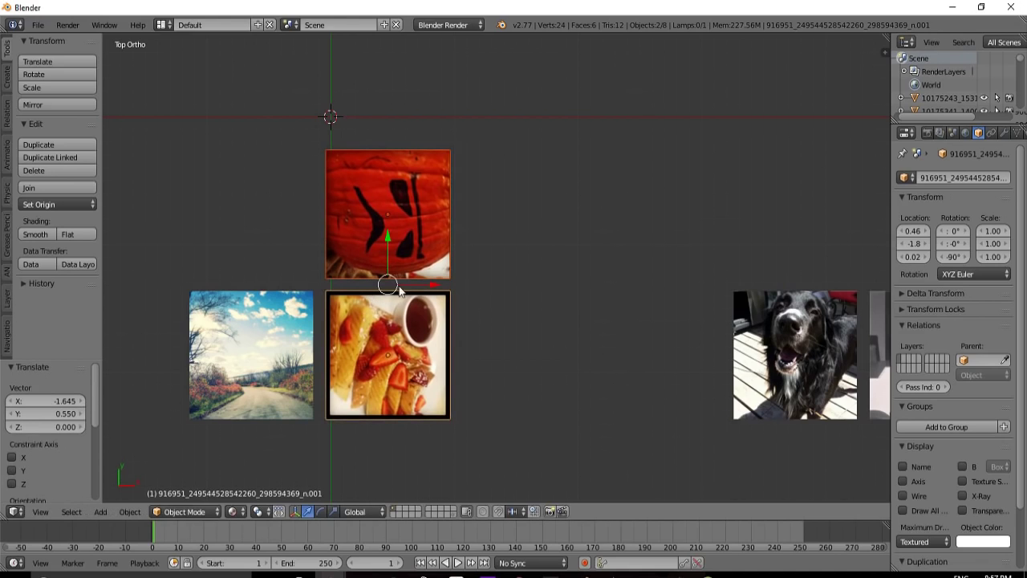
scroll(264, 280, "up", 2)
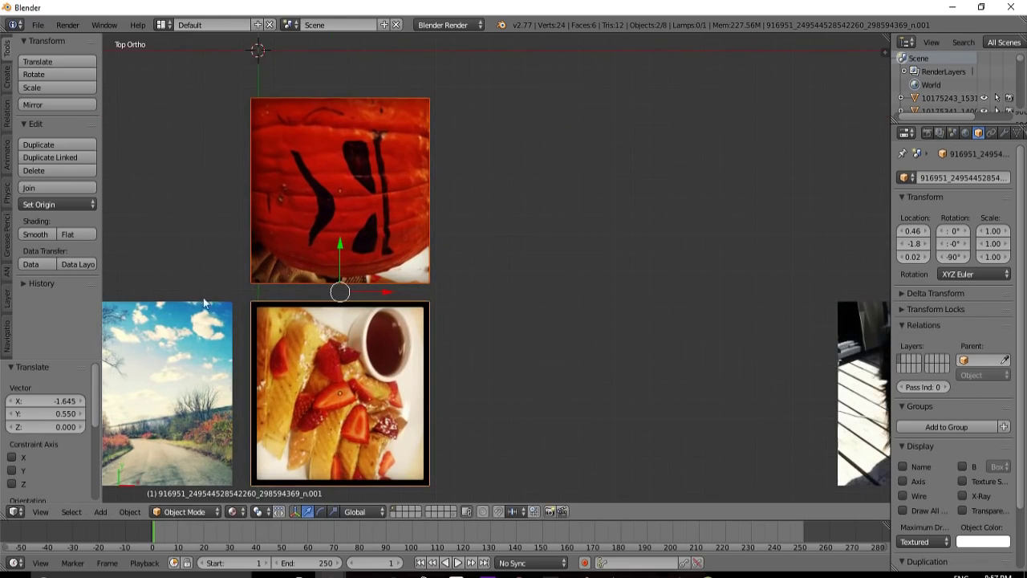
scroll(255, 356, "down", 3)
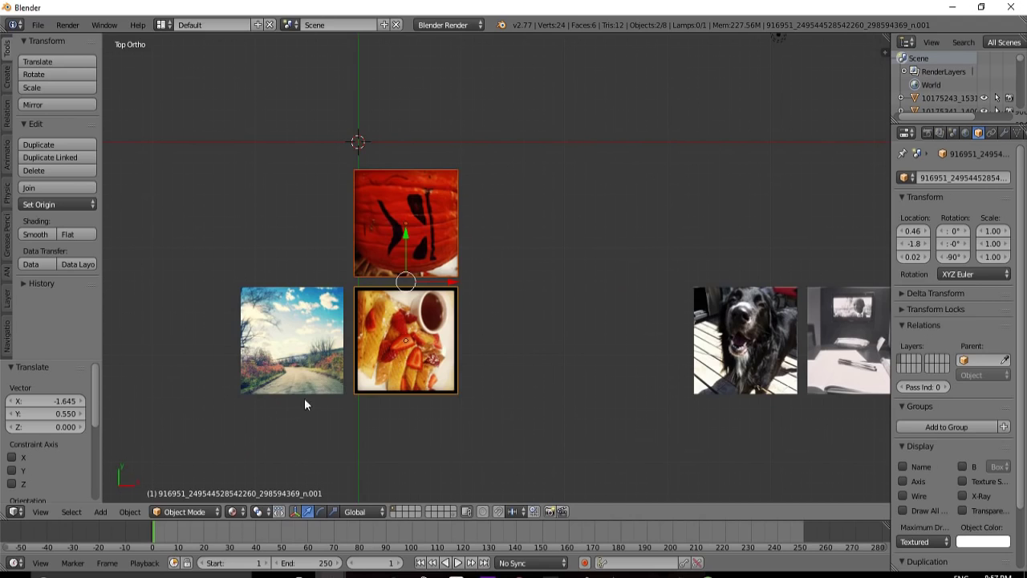
scroll(333, 310, "up", 3)
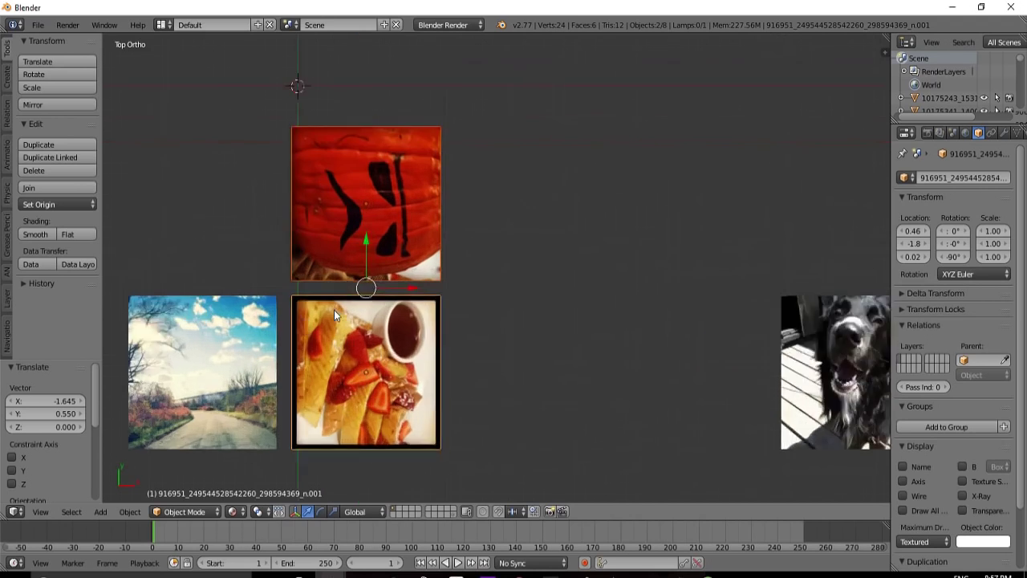
scroll(707, 214, "down", 5)
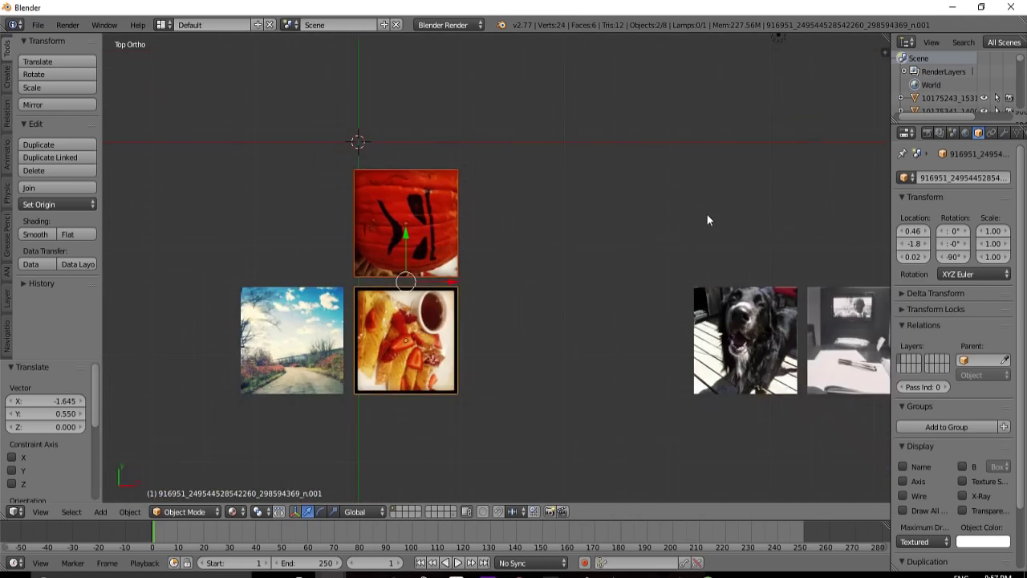
Step: Delete the black-and-white desk photo, the dog photo and the dark portrait plane beneath the toast photo
right_click(732, 321)
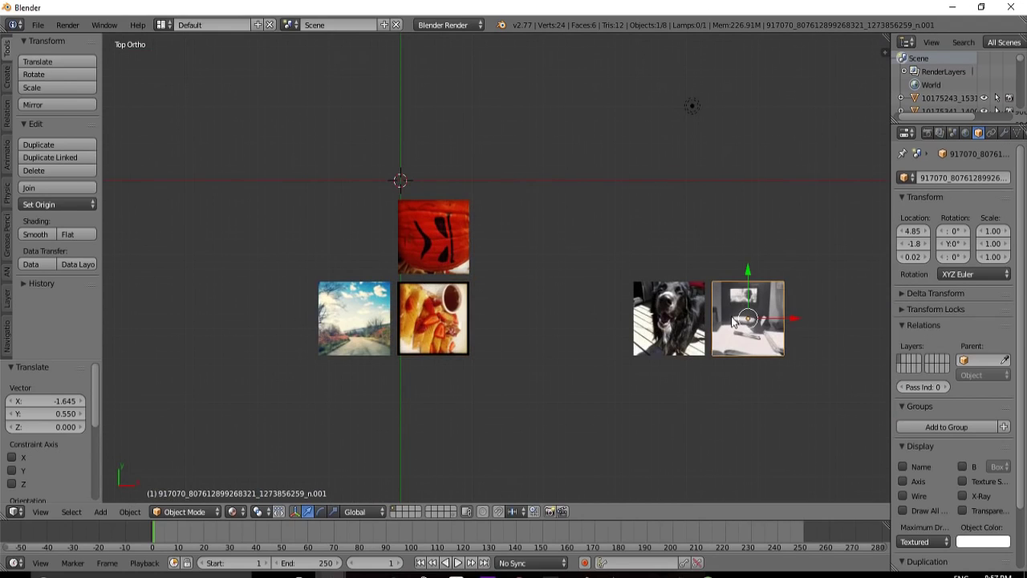
key("x")
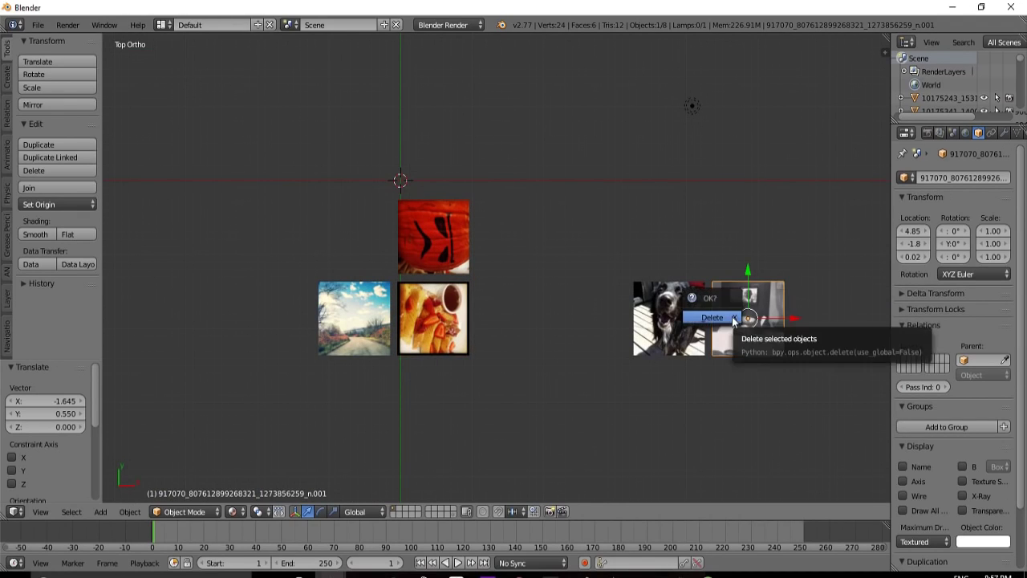
left_click(713, 318)
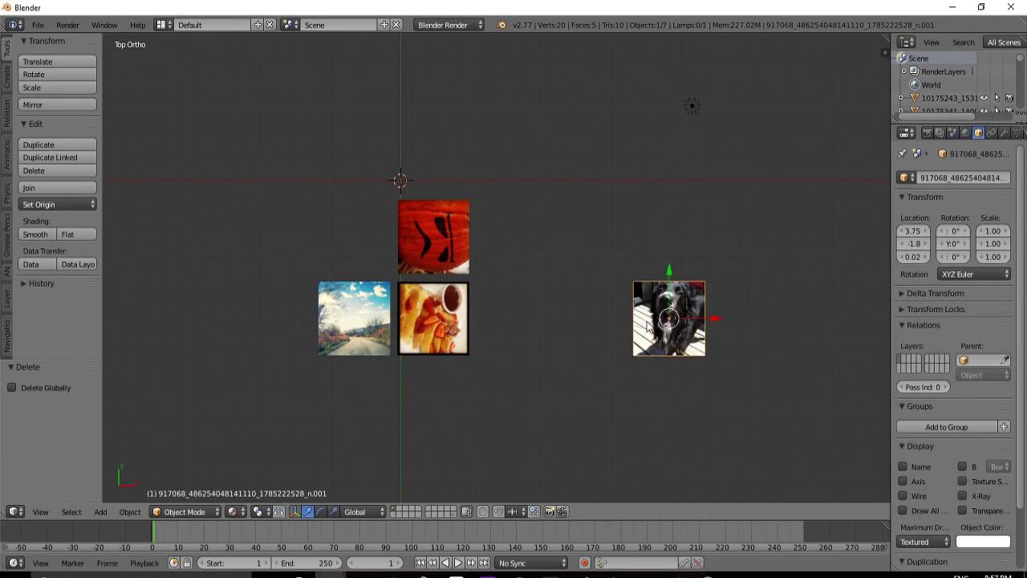
key("x")
left_click(634, 325)
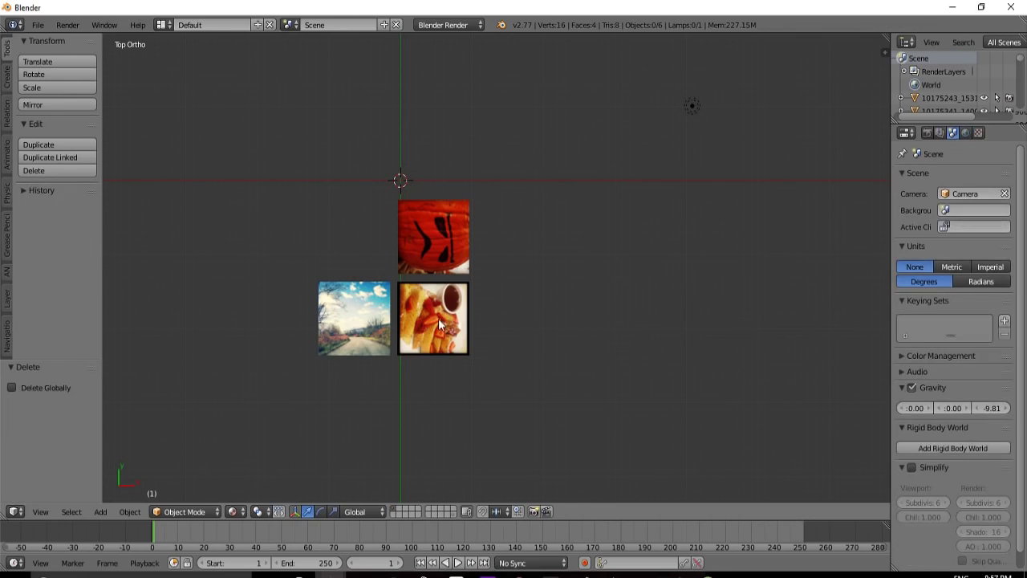
right_click(440, 324)
key("x")
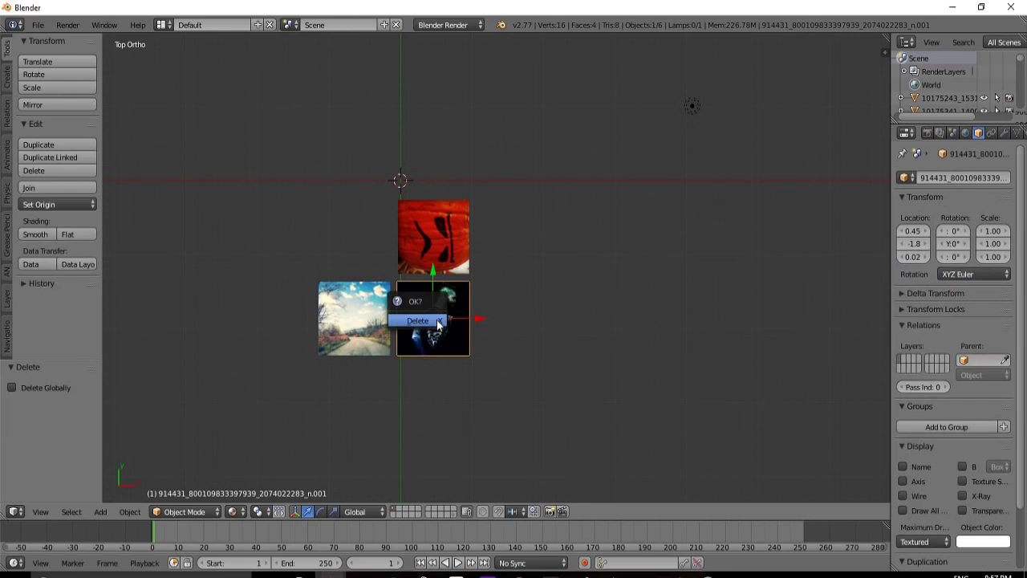
left_click(437, 324)
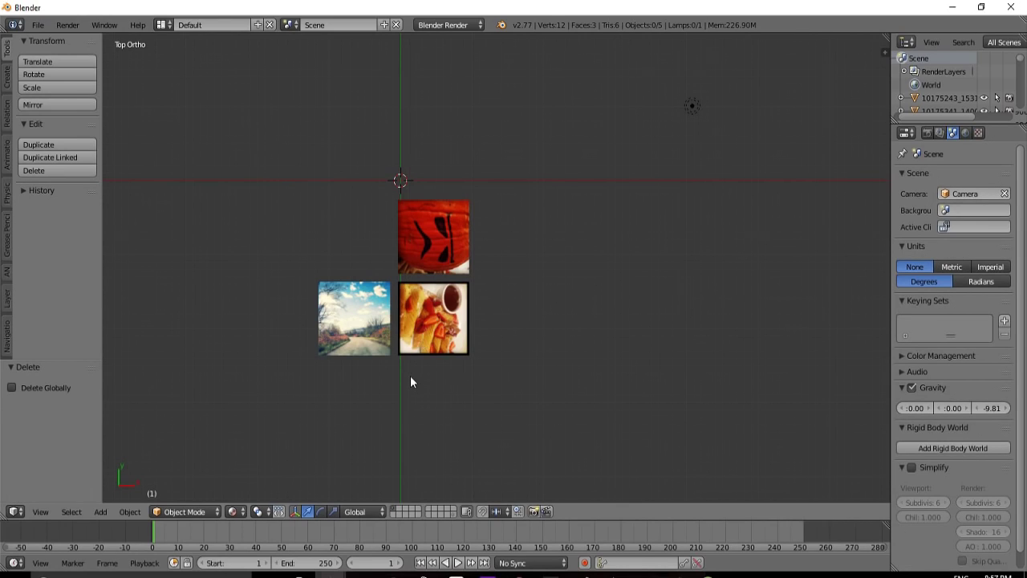
Step: Rotate the road photo plane -90 degrees about the global X axis
scroll(411, 376, "up", 3)
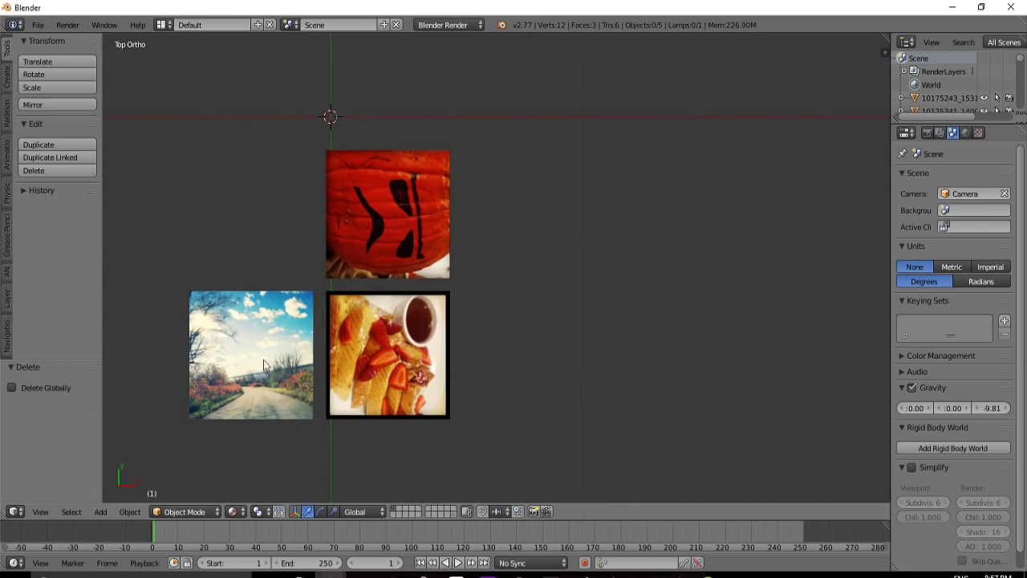
right_click(239, 366)
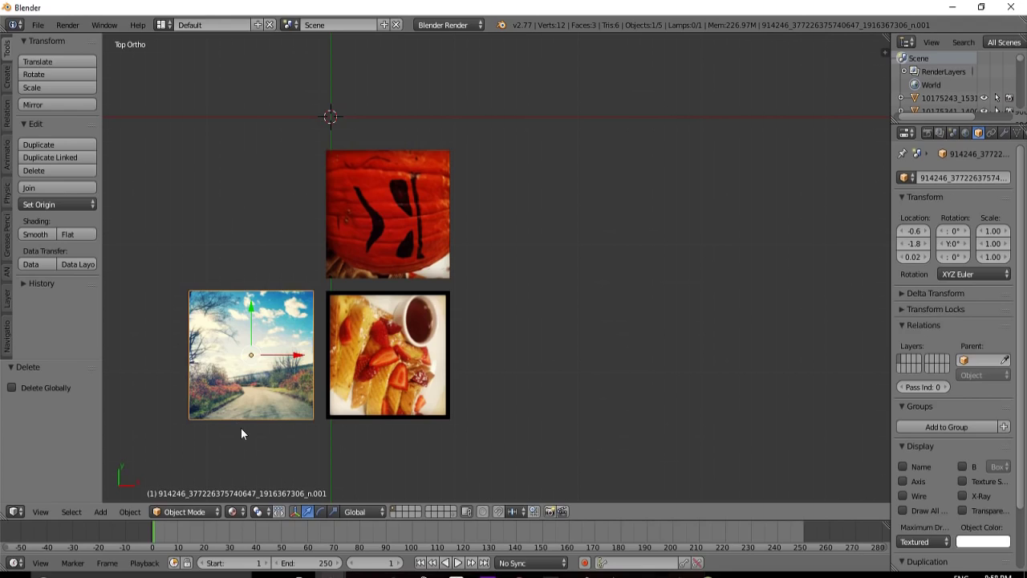
key("r")
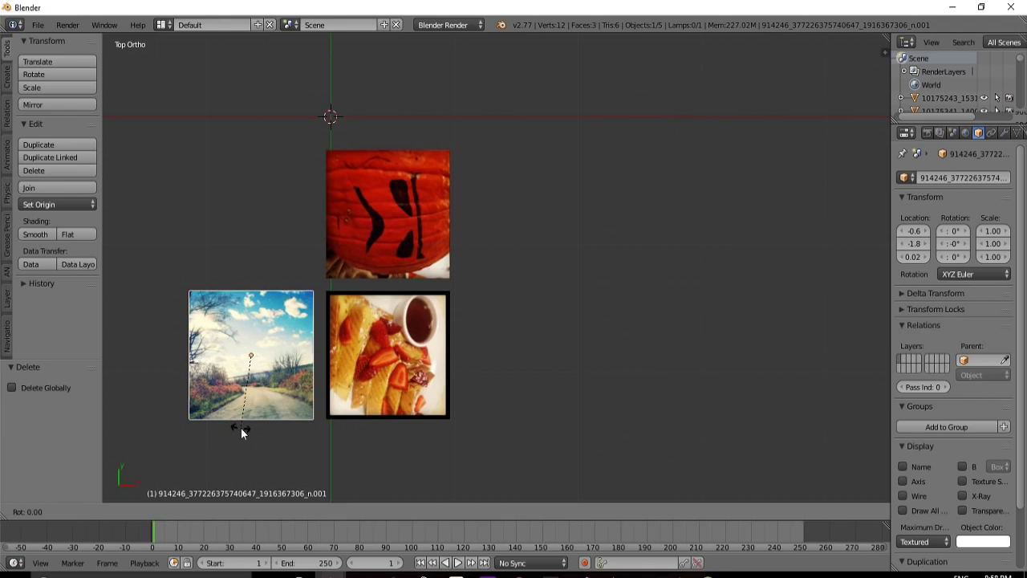
key("x")
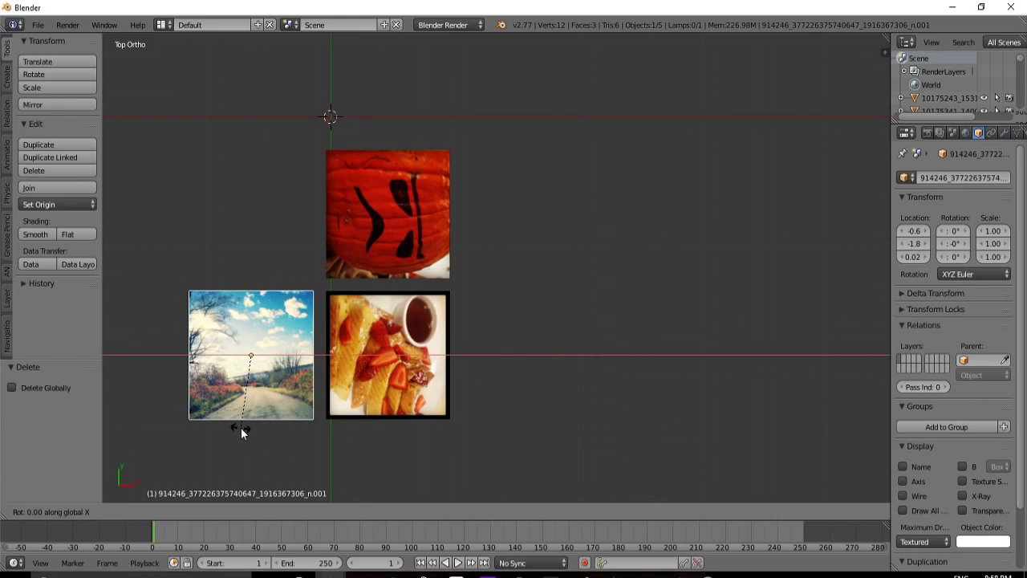
type("-90")
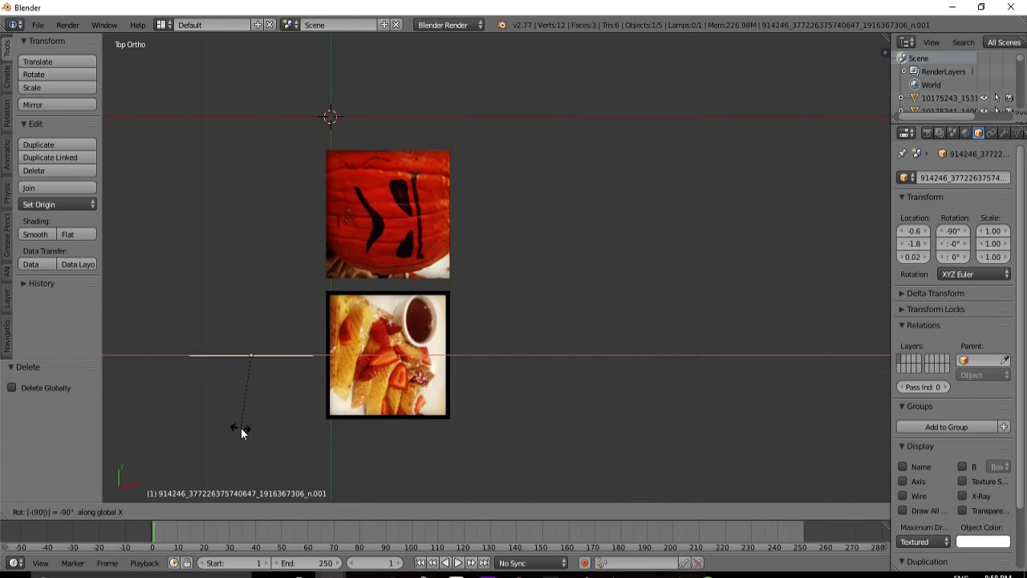
key("Return")
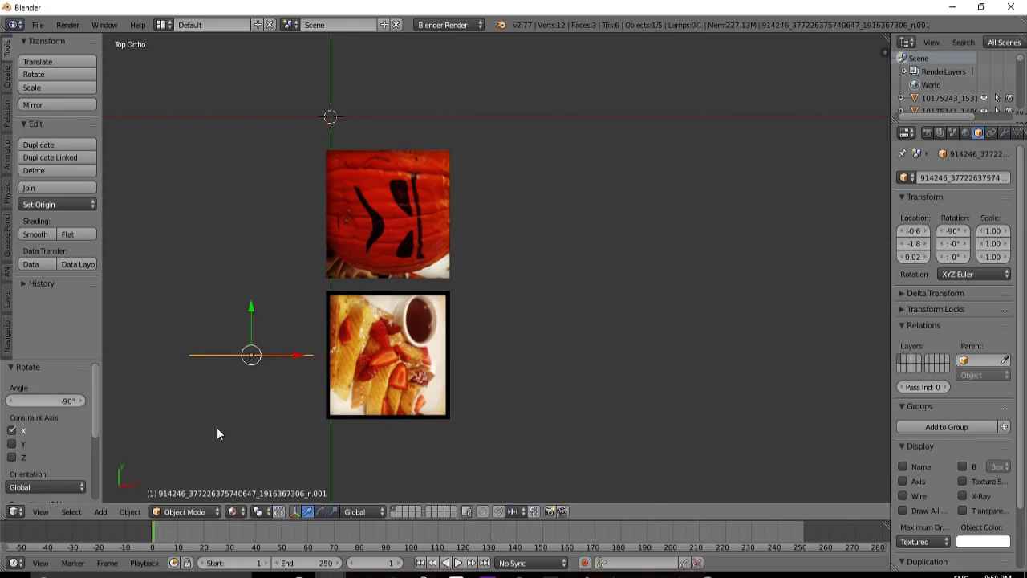
Step: Show the road plane's face normals in Edit Mode, lengthen them to check the facing direction, and return to Object Mode
key("Tab")
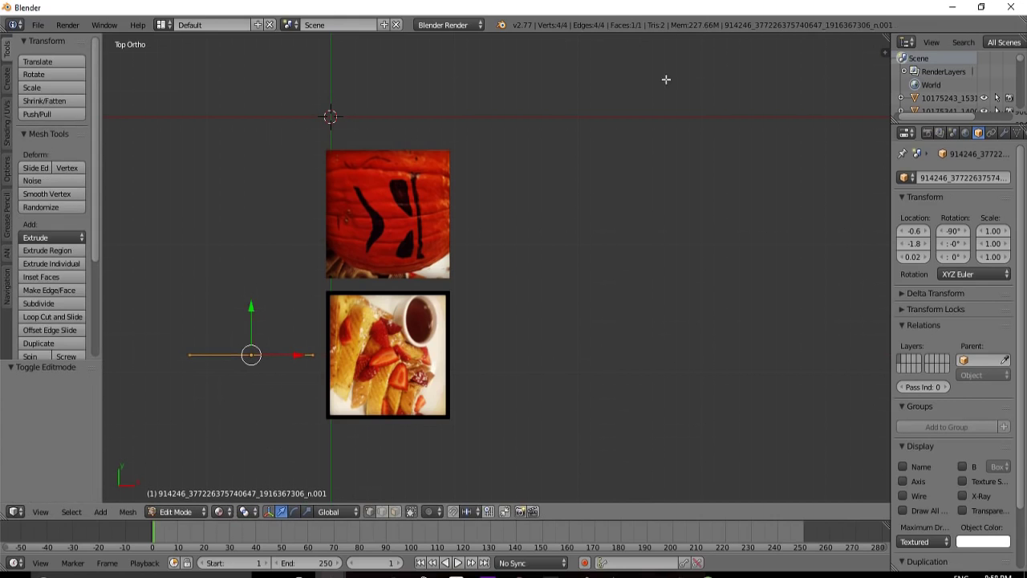
mouse_move(880, 57)
left_mouse_down()
mouse_move(619, 76)
mouse_move(657, 77)
left_mouse_up()
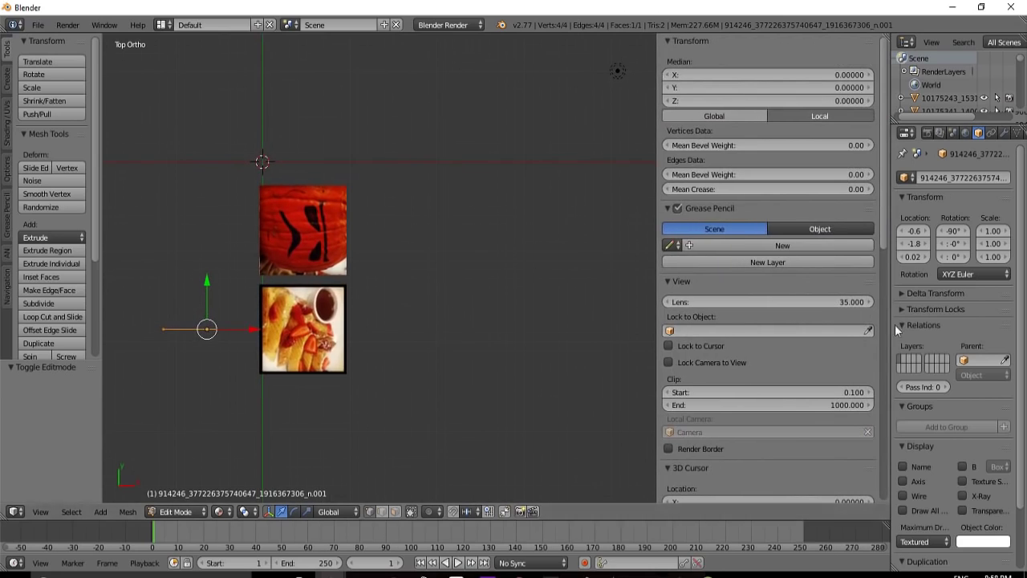
scroll(827, 345, "down", 15)
scroll(827, 345, "down", 3)
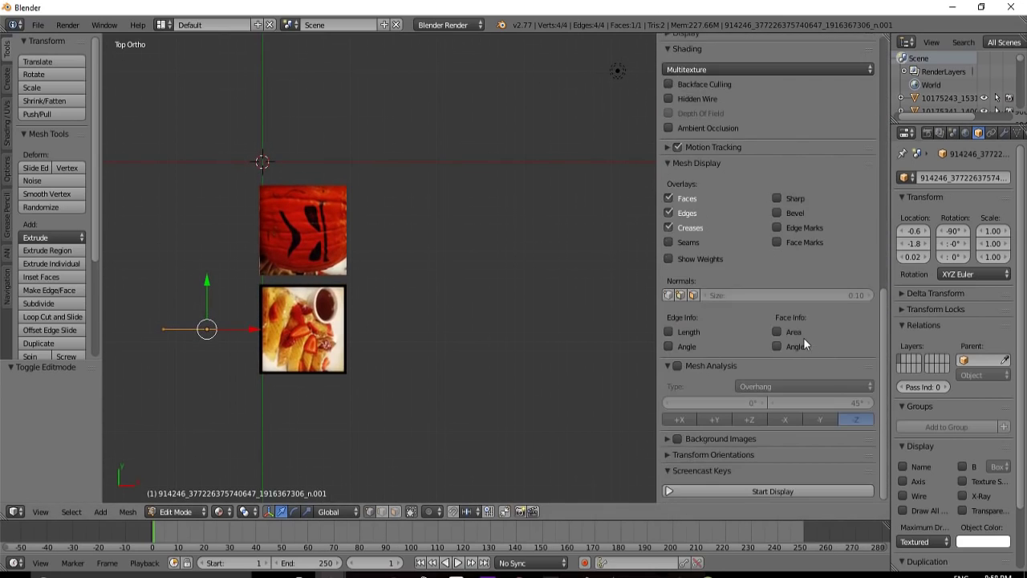
left_click(694, 296)
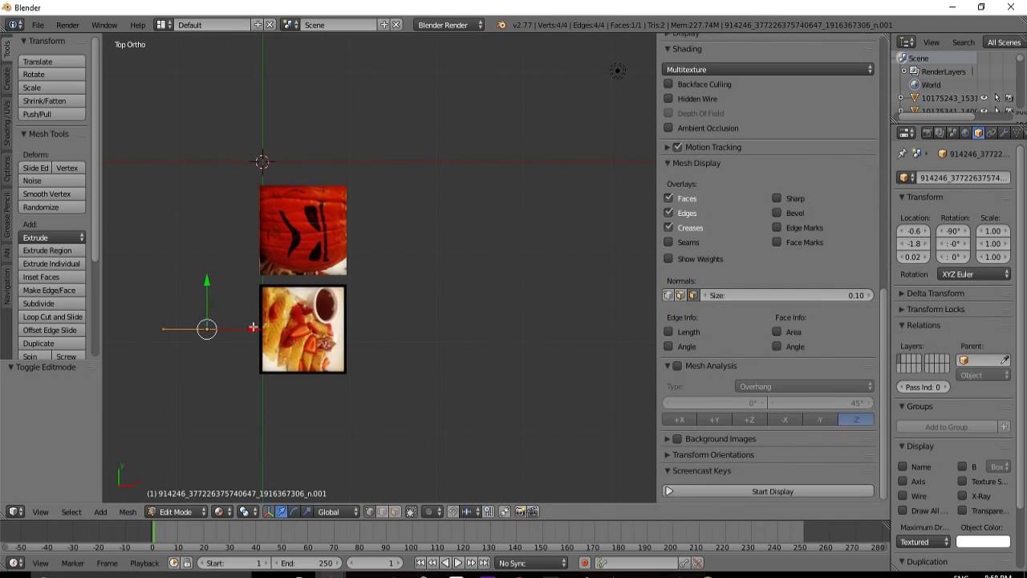
left_click_drag(780, 291, 835, 290)
key("Tab")
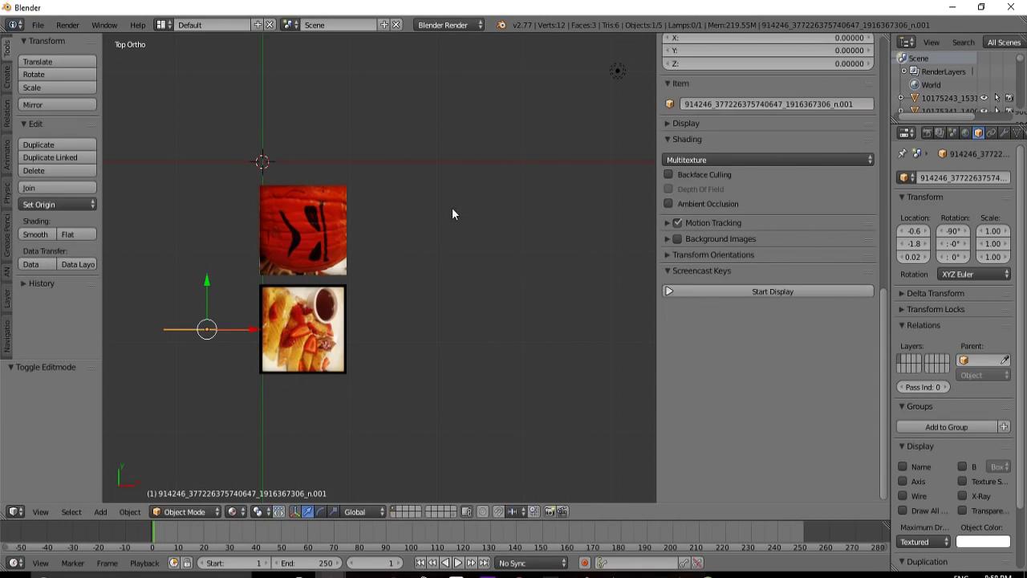
Step: Move the upright road plane about -0.5 along Y to line up with the toast photo's lower edge, and check it from an angle
scroll(308, 371, "up", 2)
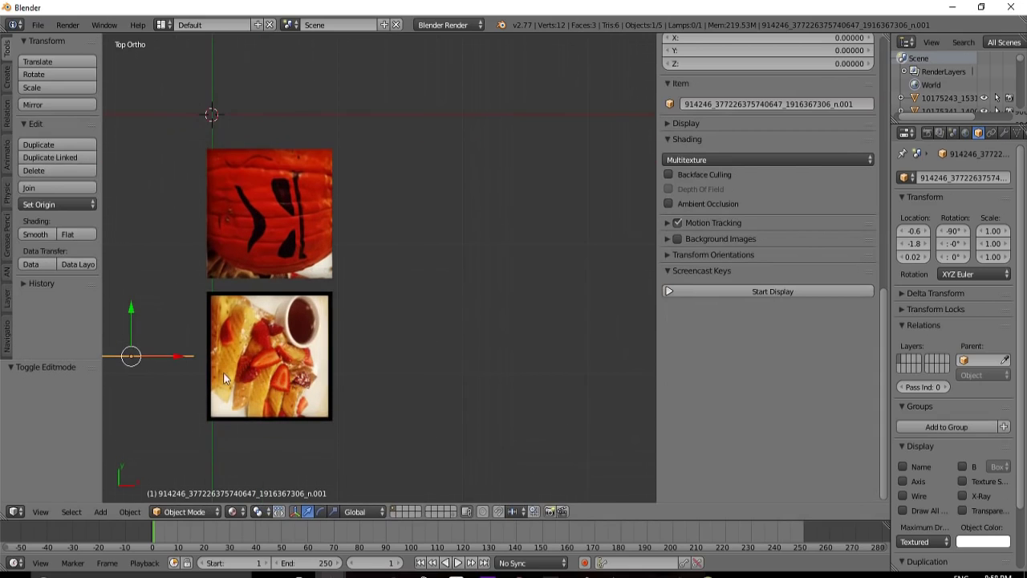
left_click_drag(131, 318, 130, 374)
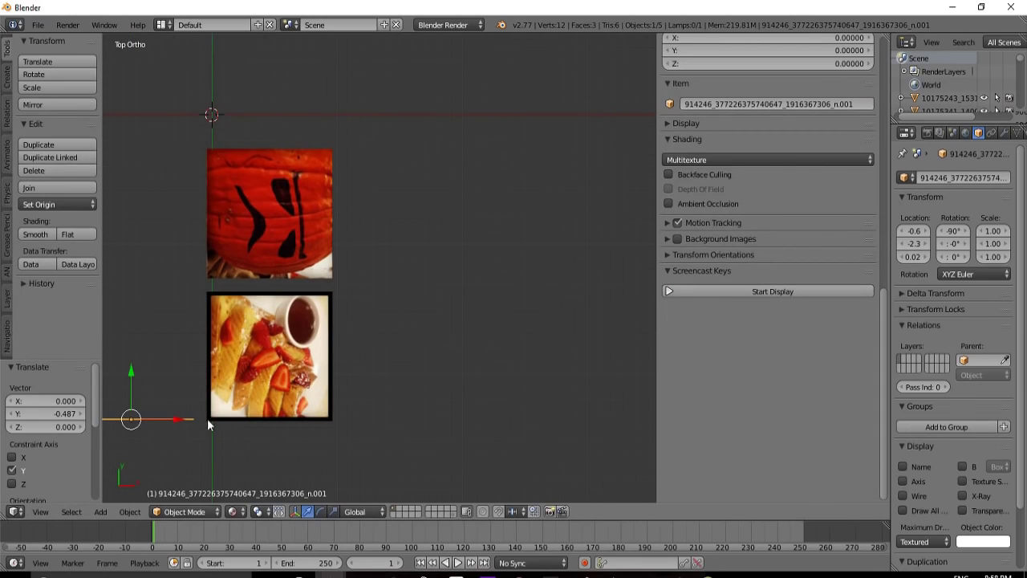
left_click_drag(131, 374, 131, 375)
scroll(337, 392, "down", 3)
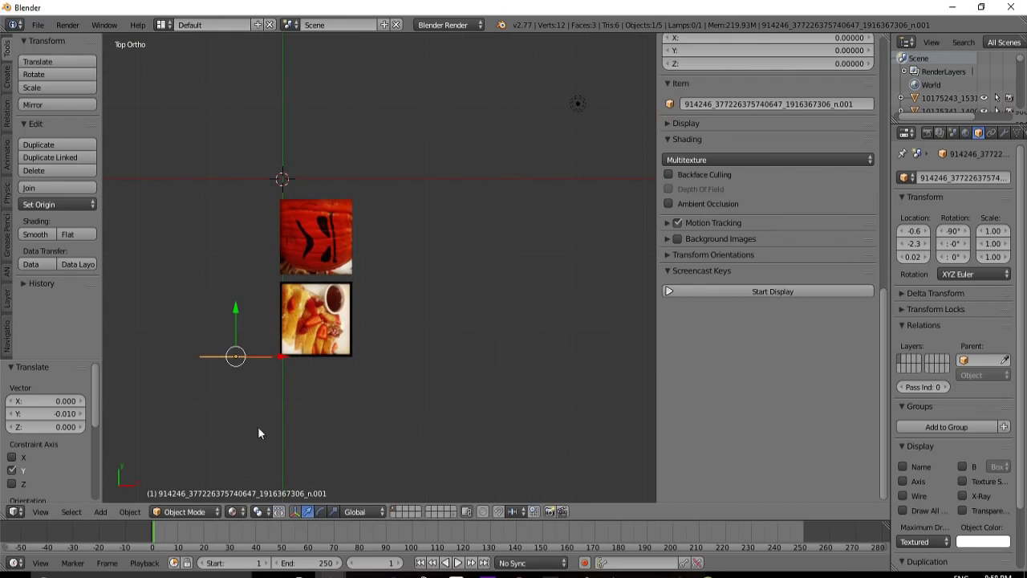
scroll(232, 360, "up", 2)
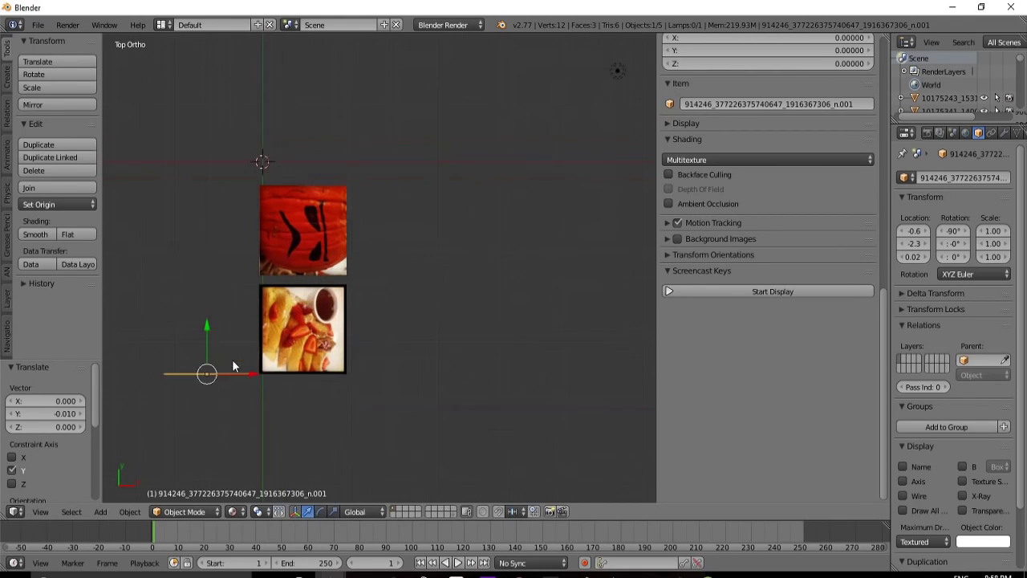
scroll(297, 368, "down", 1)
middle_click_drag(297, 368, 306, 387)
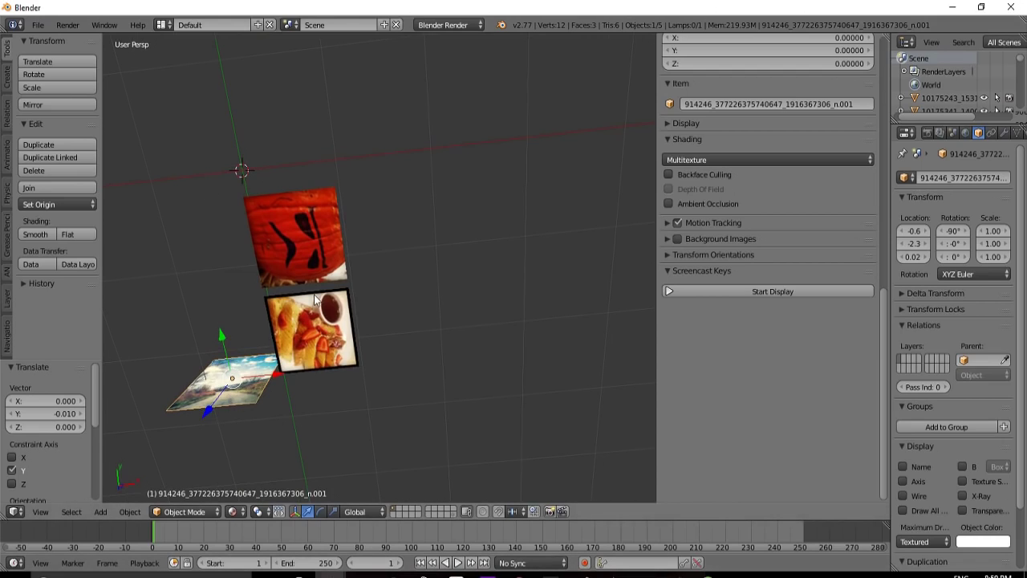
key("KP_7")
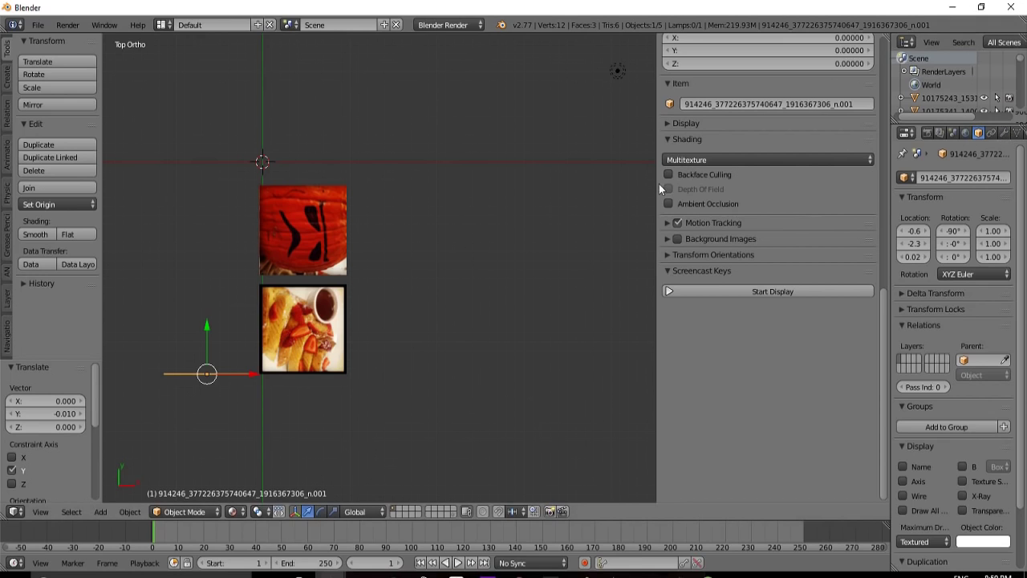
Step: Add an Array modifier to the upright road plane with a relative X offset of 1.1
left_click_drag(656, 183, 889, 185)
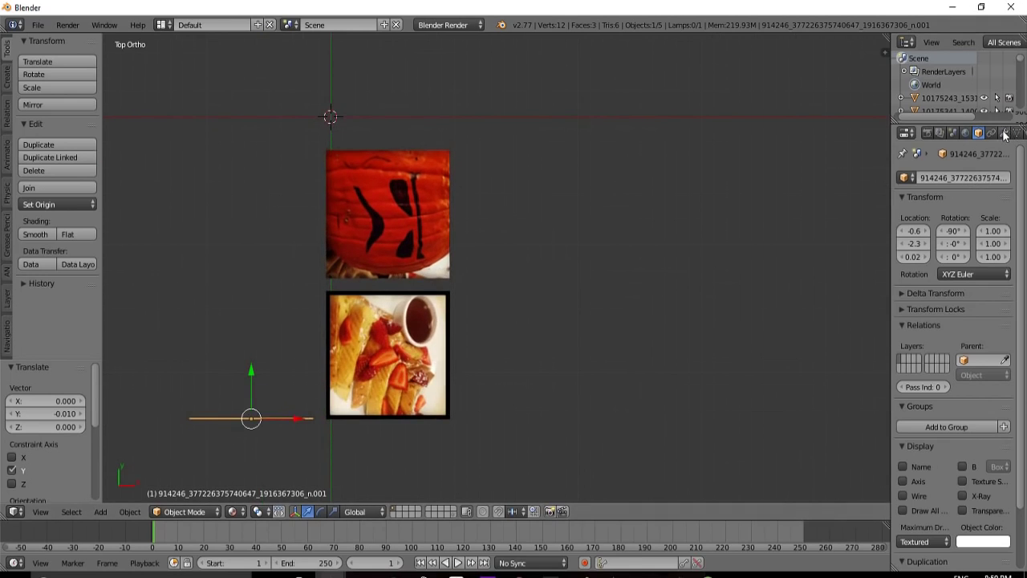
left_click(1004, 133)
left_click(952, 178)
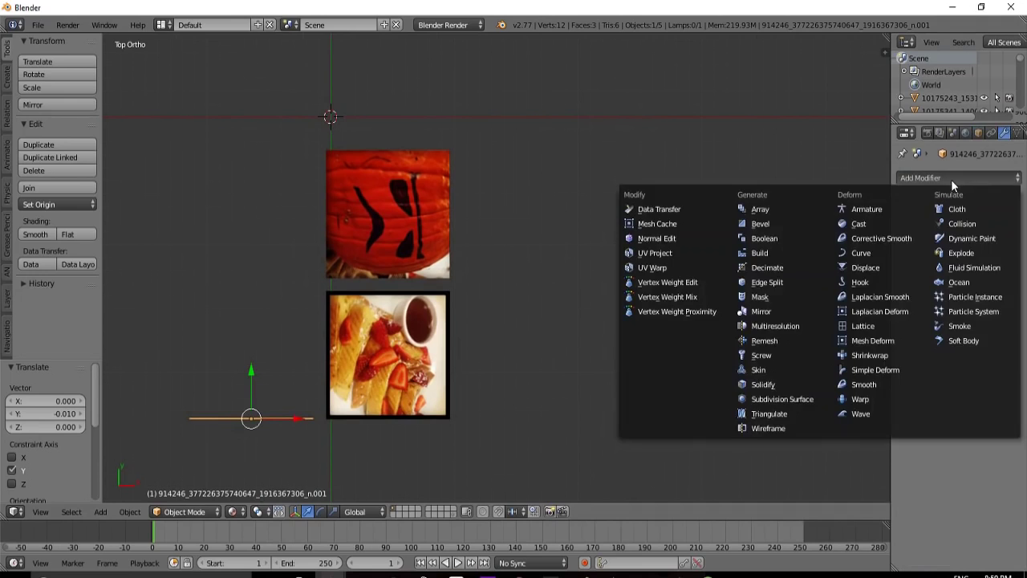
left_click(790, 210)
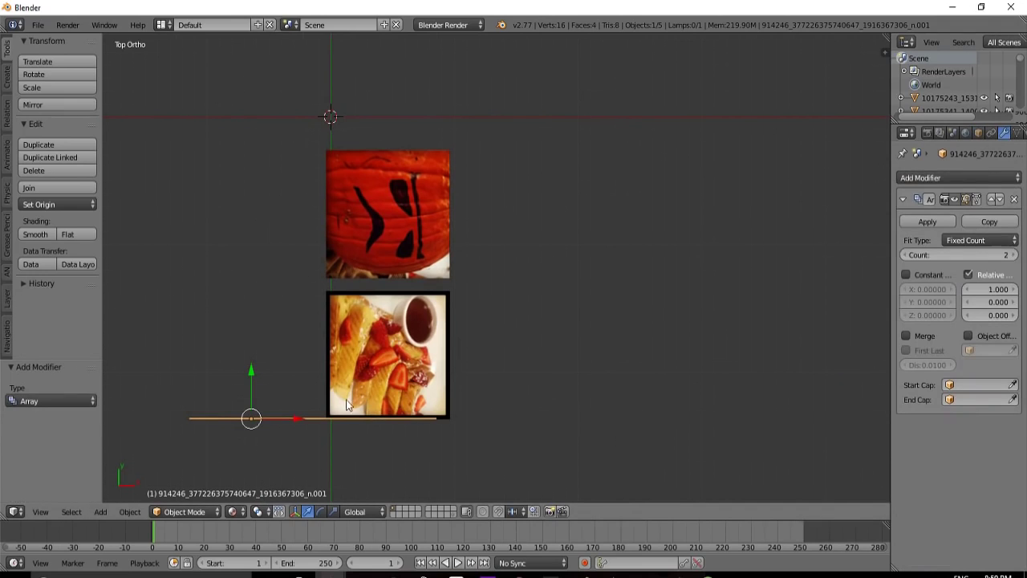
left_click_drag(890, 265, 777, 267)
scroll(498, 353, "up", 2)
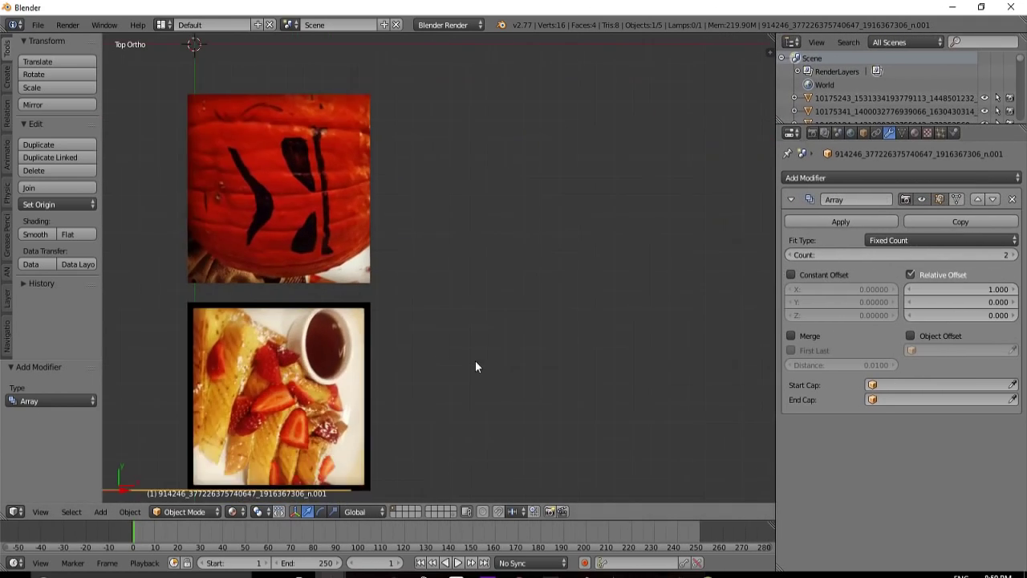
middle_click_drag(346, 352, 381, 343)
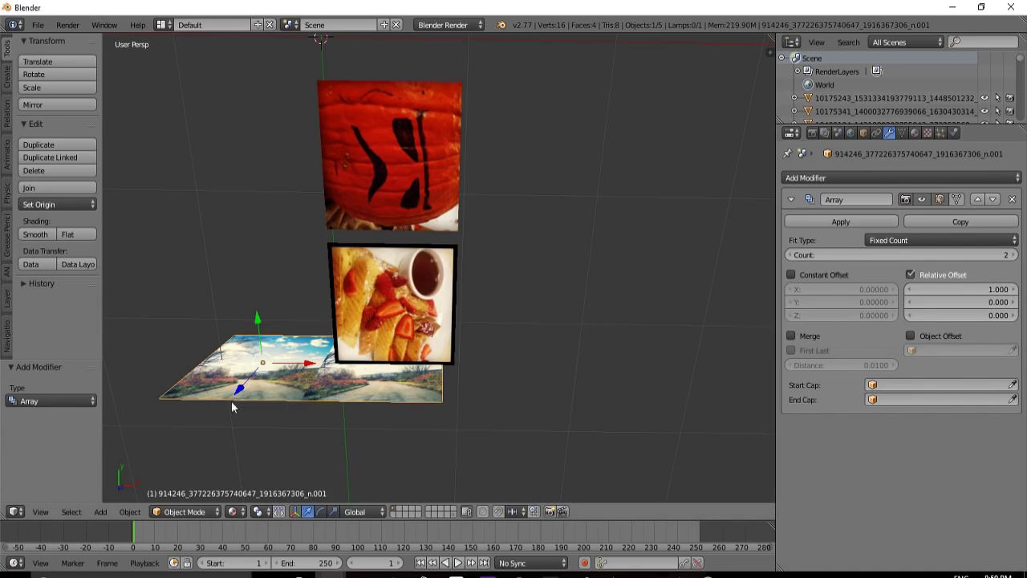
left_click(1014, 290)
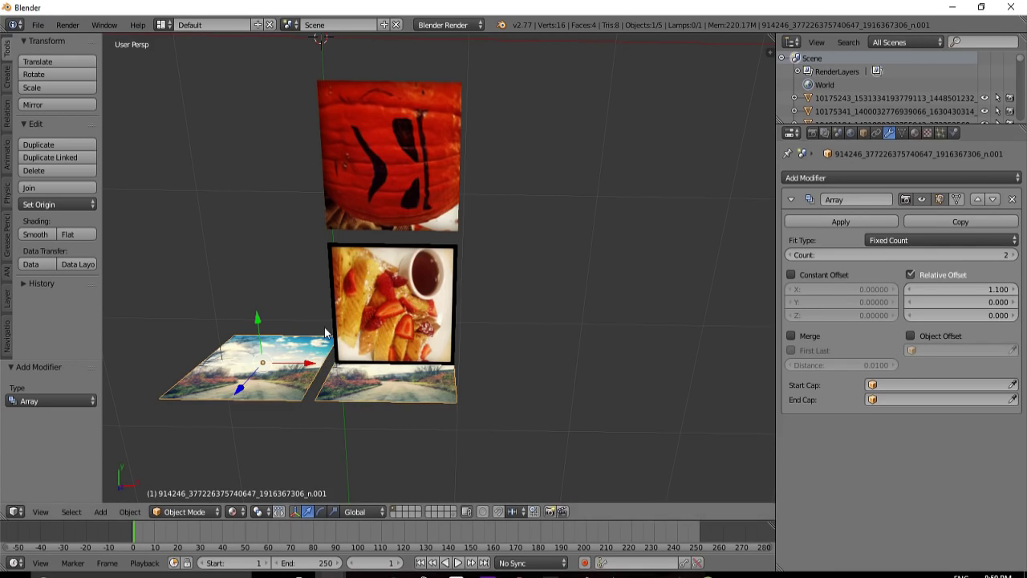
Step: Copy the Array modifier and switch the copy from relative to constant offset with a Z value of 1
key("KP_7")
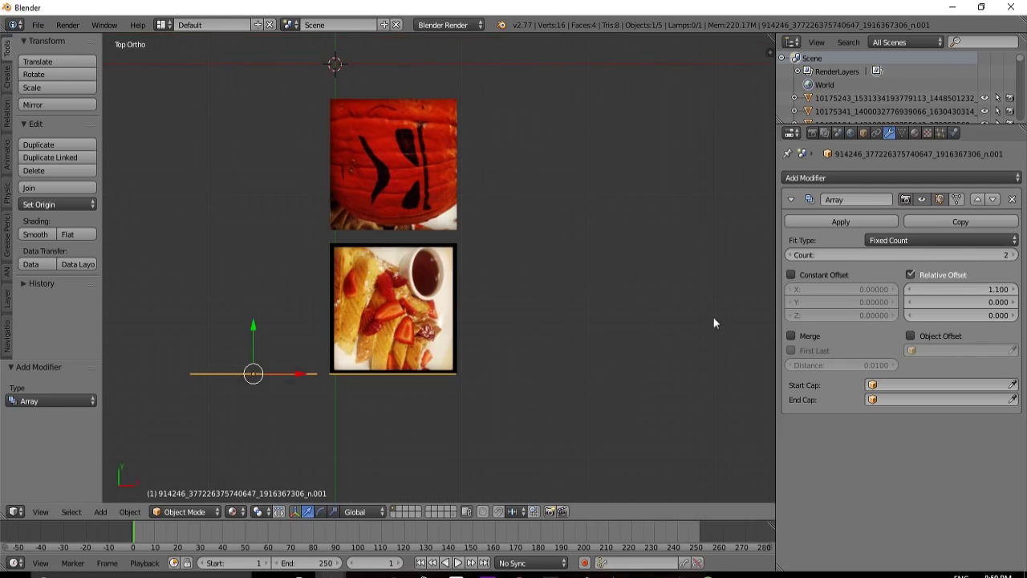
left_click(963, 222)
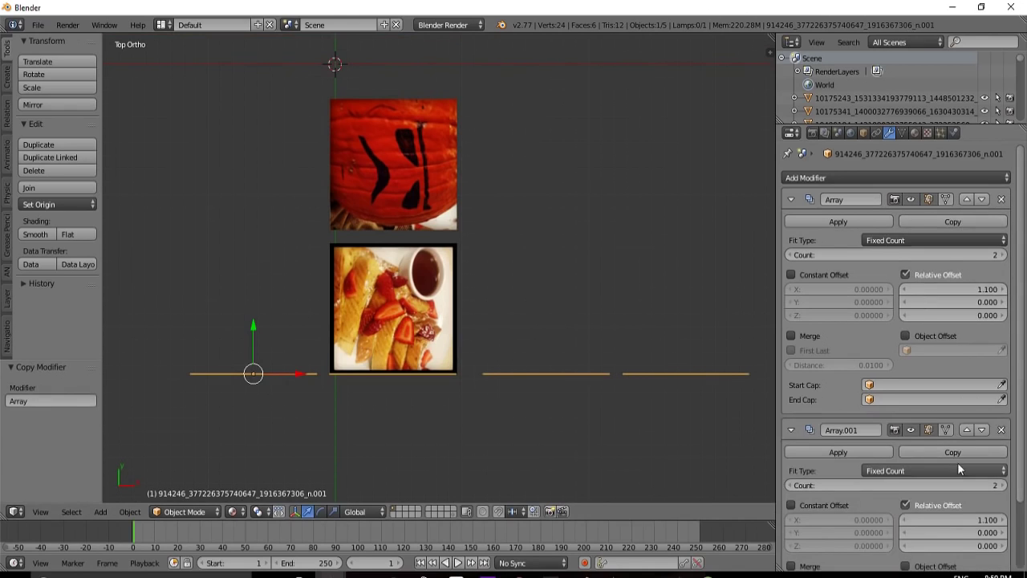
scroll(967, 462, "down", 3)
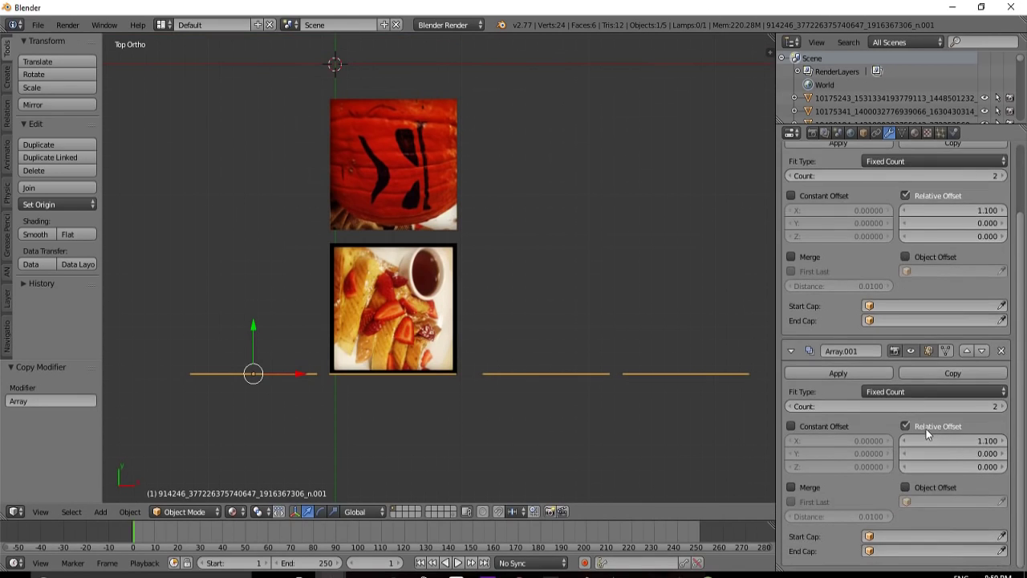
left_click(792, 427)
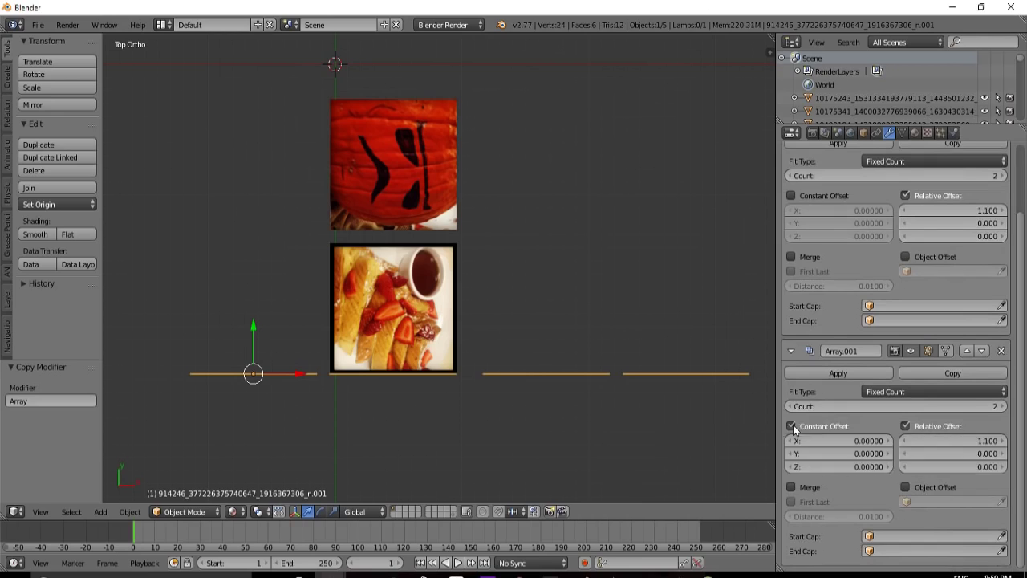
left_click(910, 425)
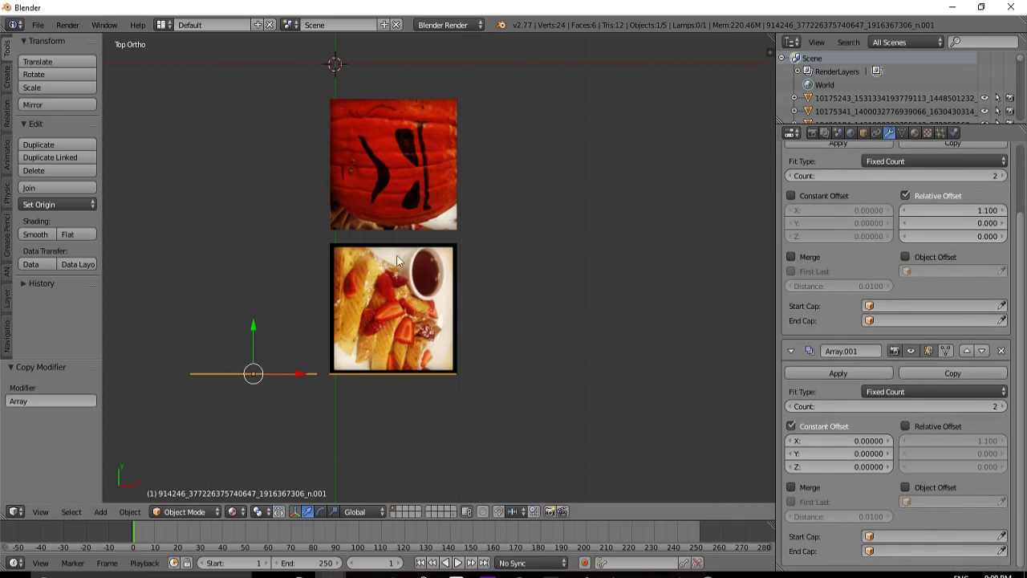
left_click(867, 469)
type("1")
key("Return")
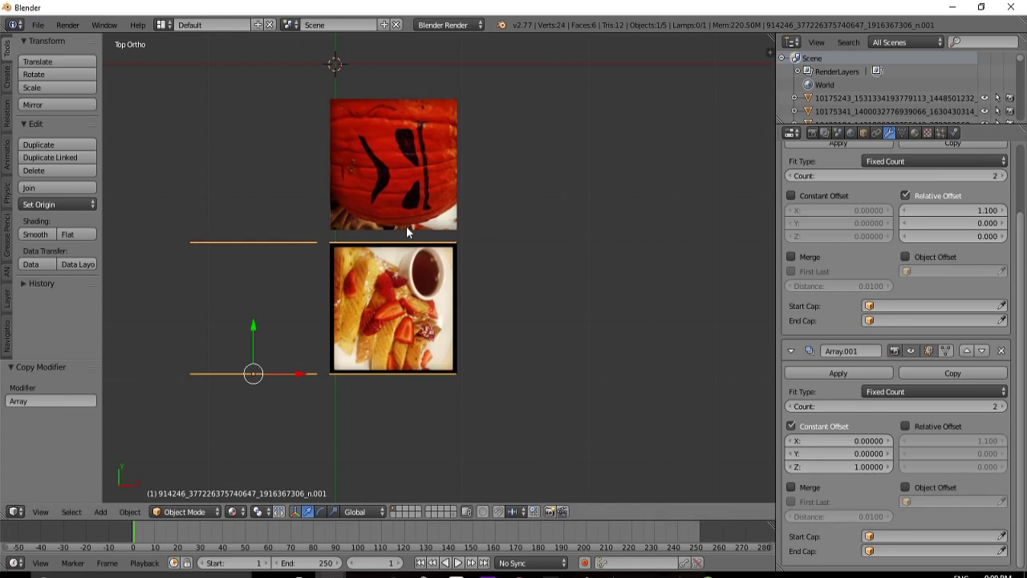
Step: Raise the second array's constant Z offset to 1.1 so its row lines up with the pumpkin photo's lower edge
scroll(374, 227, "up", 4)
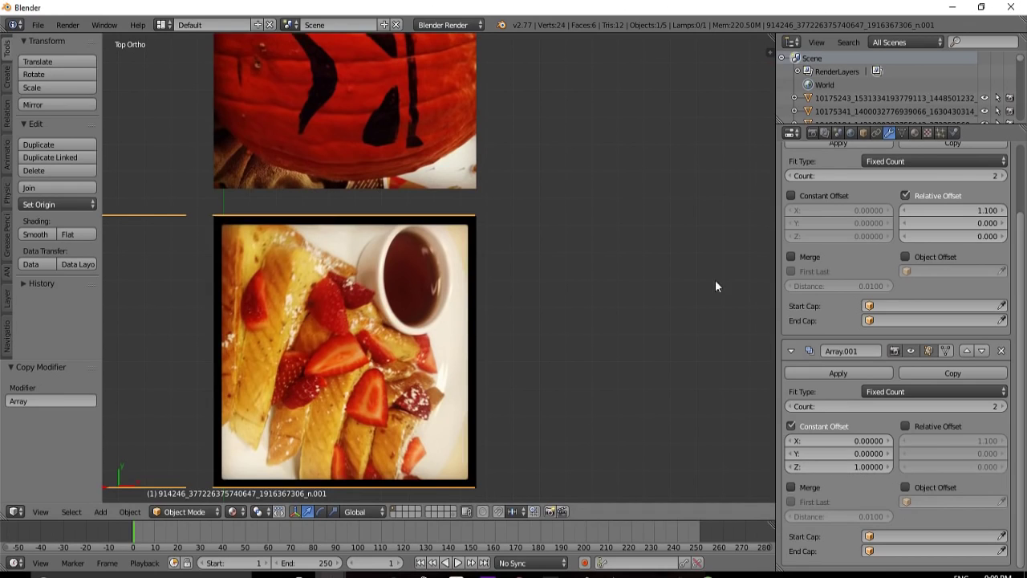
scroll(890, 465, "up", 7, "ctrl")
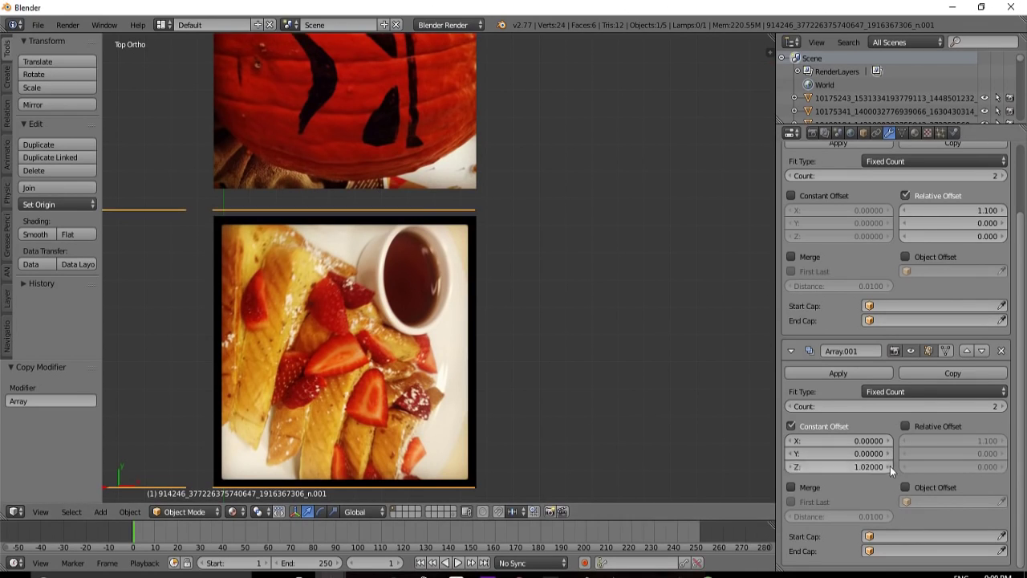
scroll(891, 466, "up", 3, "ctrl")
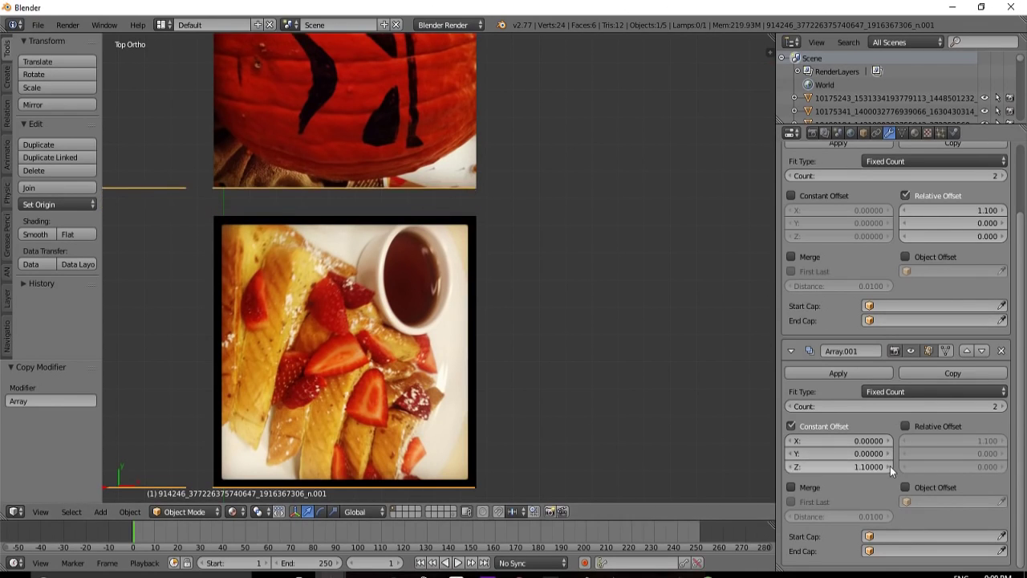
scroll(516, 288, "down", 2)
scroll(516, 287, "down", 4)
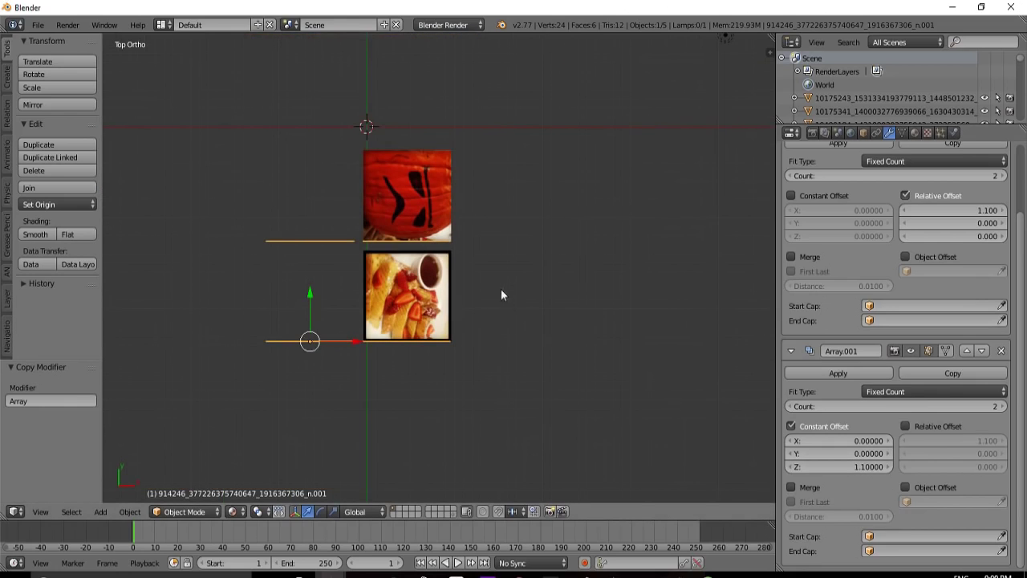
Step: Delete the toast photo plane and the pumpkin photo plane
right_click(419, 293)
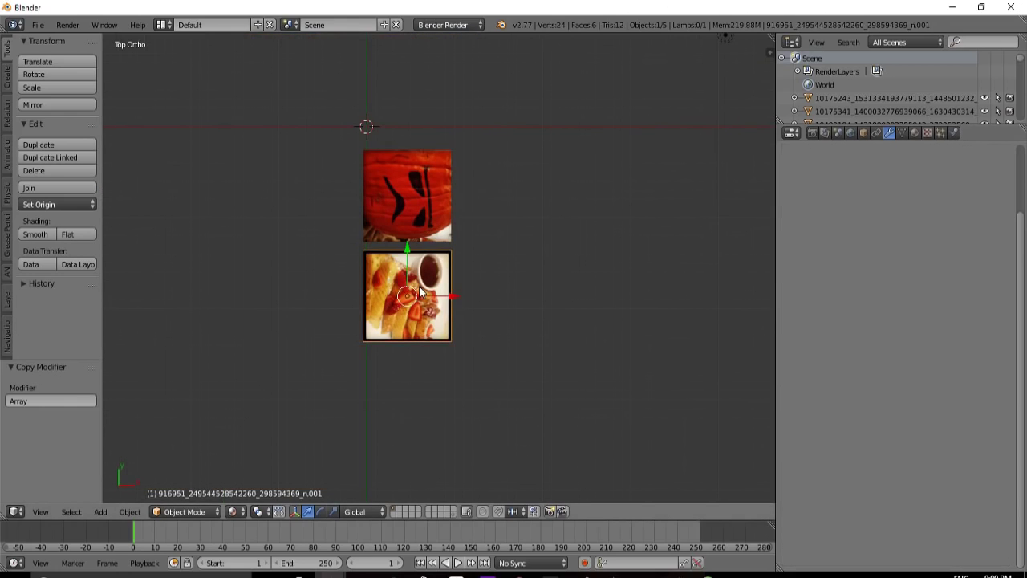
key("x")
left_click(418, 287)
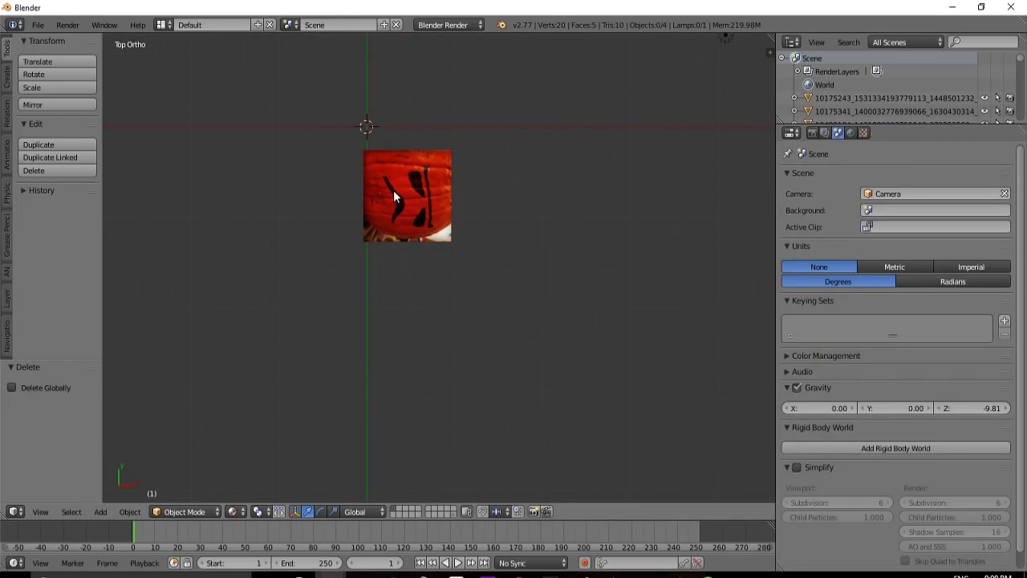
right_click(410, 179)
key("x")
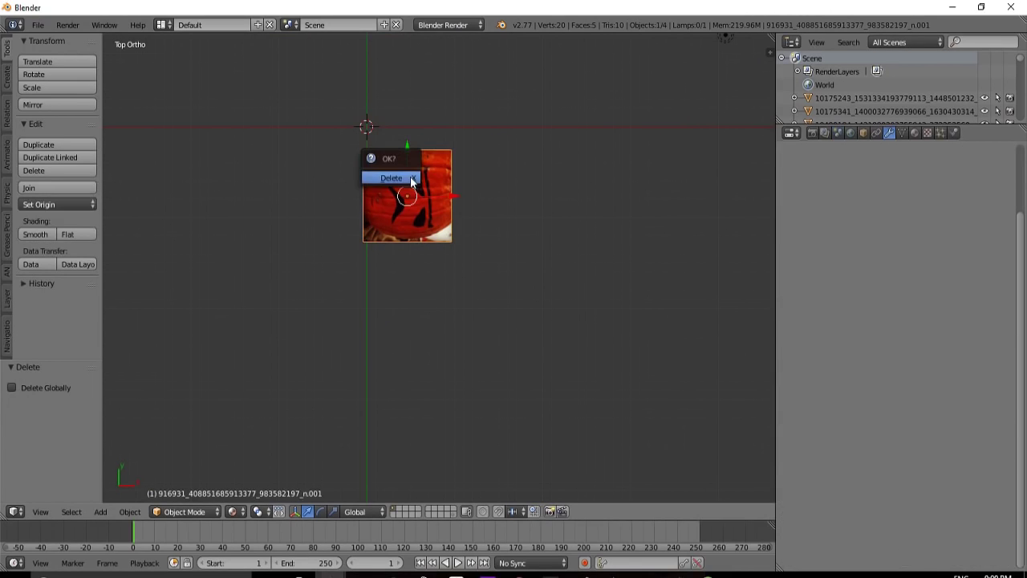
left_click(411, 182)
Step: Select the arrayed road plane and set the first Array modifier's count to 12
key("KP_5")
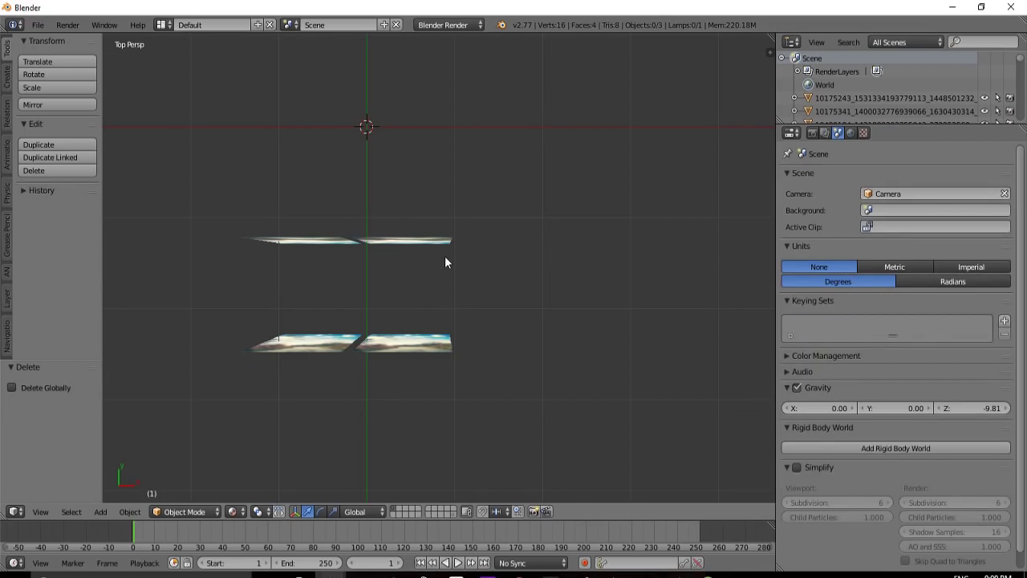
mouse_move(445, 262)
middle_mouse_down()
mouse_move(457, 280)
mouse_move(461, 271)
mouse_move(422, 268)
mouse_move(418, 287)
mouse_move(435, 277)
middle_mouse_up()
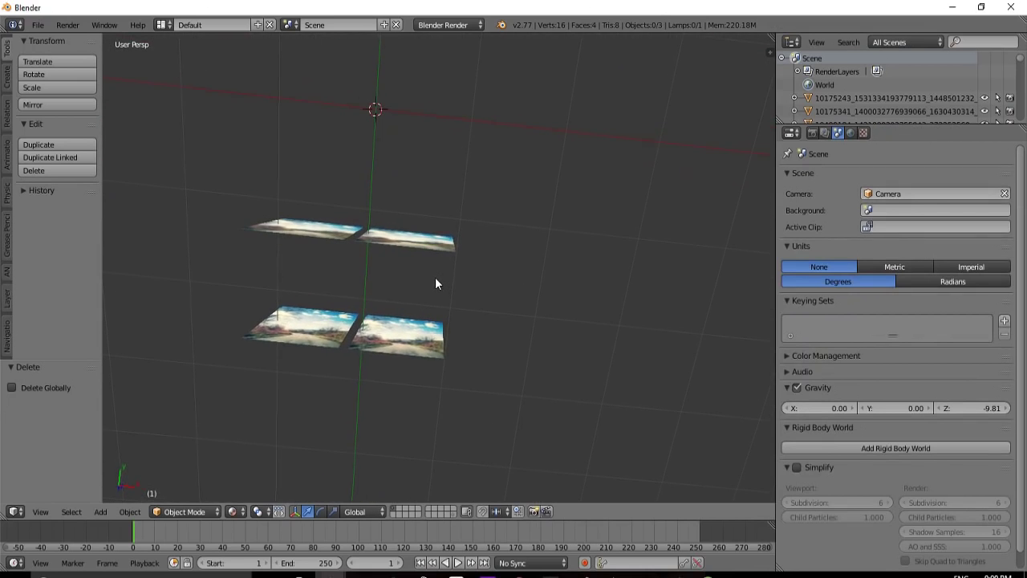
right_click(286, 230)
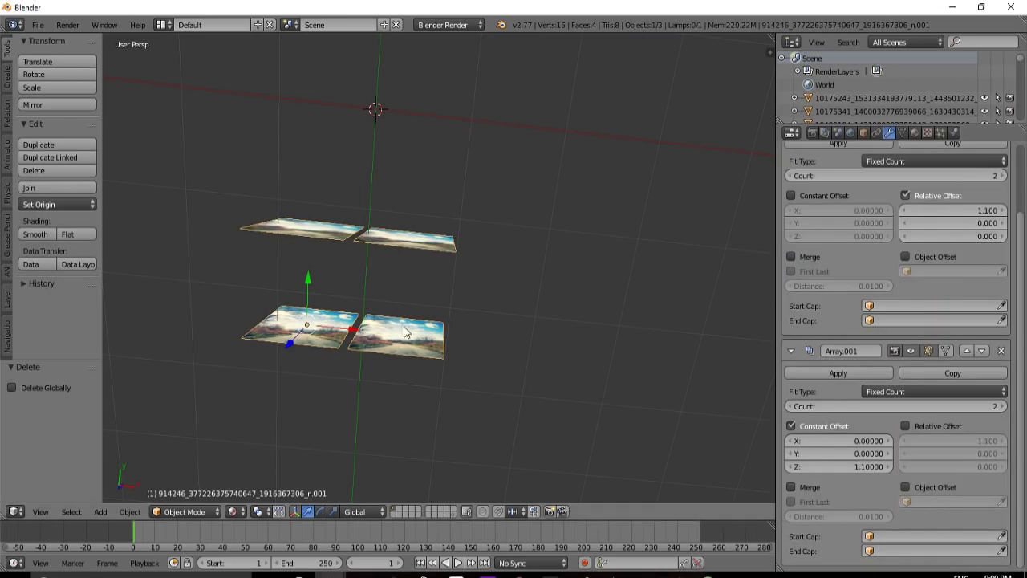
scroll(469, 243, "down", 3)
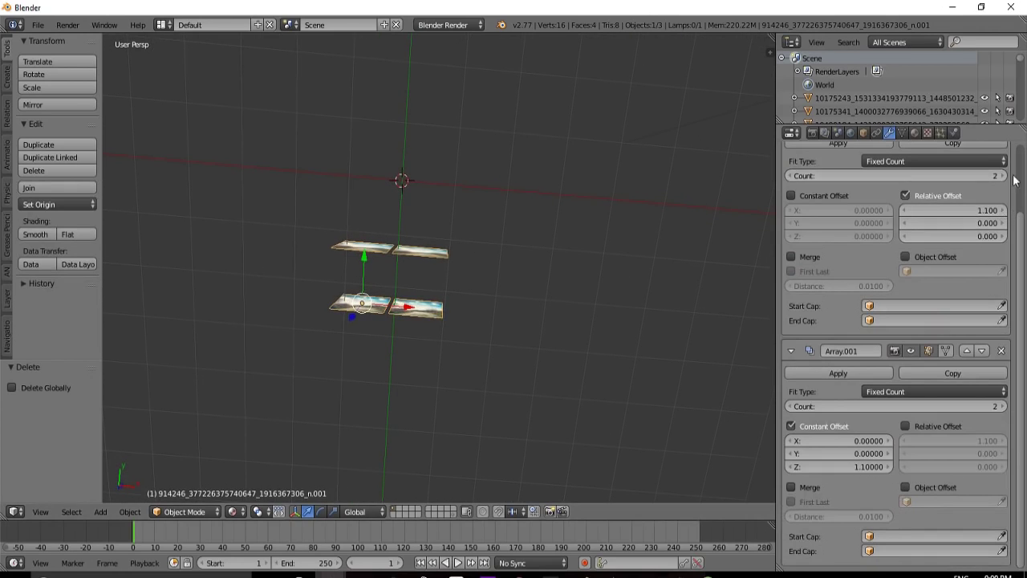
scroll(1016, 172, "up", 3)
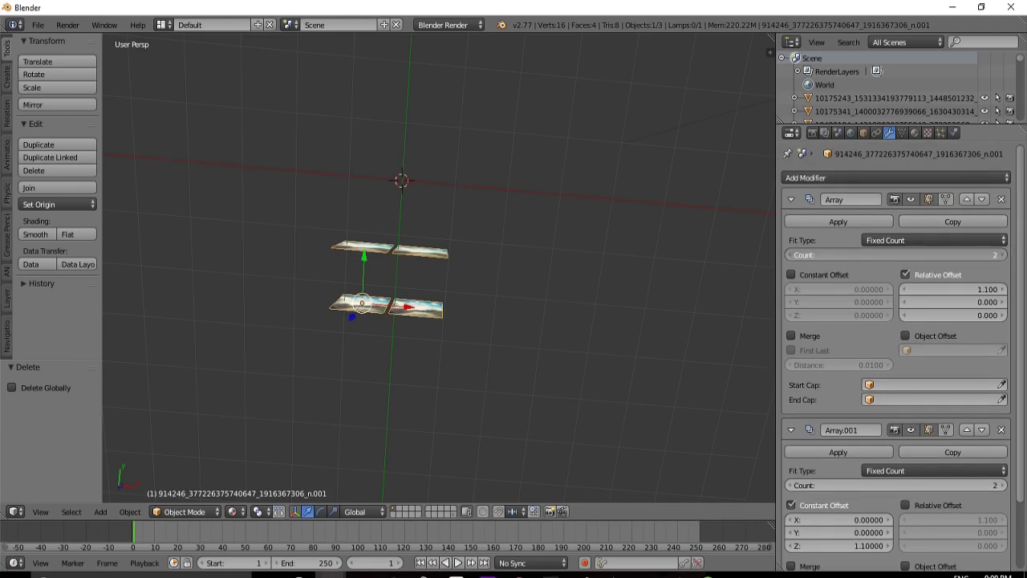
left_click(1003, 255)
left_click(1003, 254)
left_click(1003, 255)
left_click(1003, 255)
left_click(1003, 255)
left_click(1003, 255)
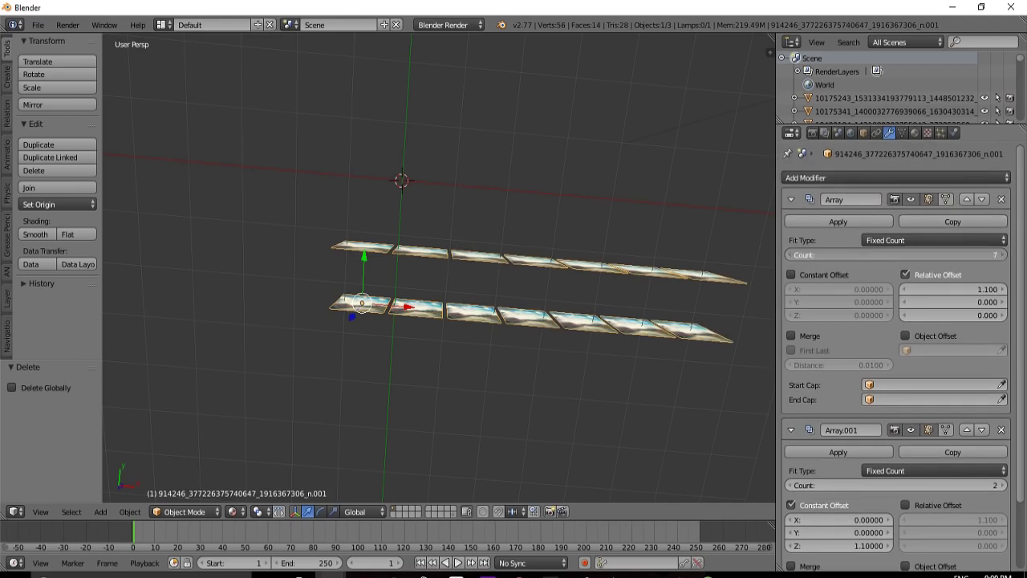
left_click(1004, 255)
left_click(1004, 255)
left_click(1004, 255)
left_click(1005, 255)
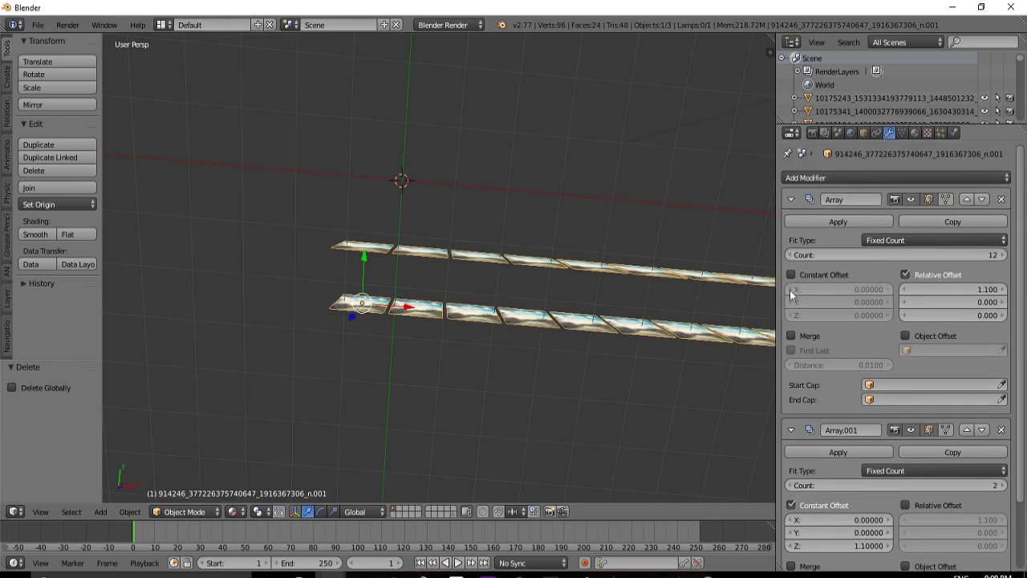
Step: Set the second Array modifier's count to 7 and check the rows of photos from an angle
scroll(1005, 255, "down", 2)
scroll(643, 286, "down", 2)
scroll(642, 289, "up", 1)
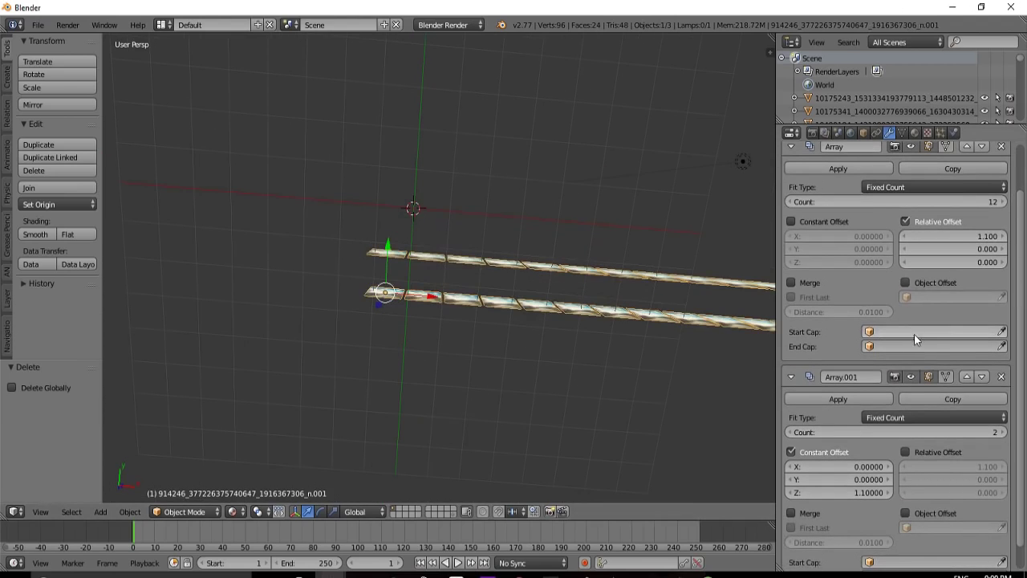
left_click(1003, 432)
left_click(1004, 432)
left_click(1003, 432)
left_click(1003, 432)
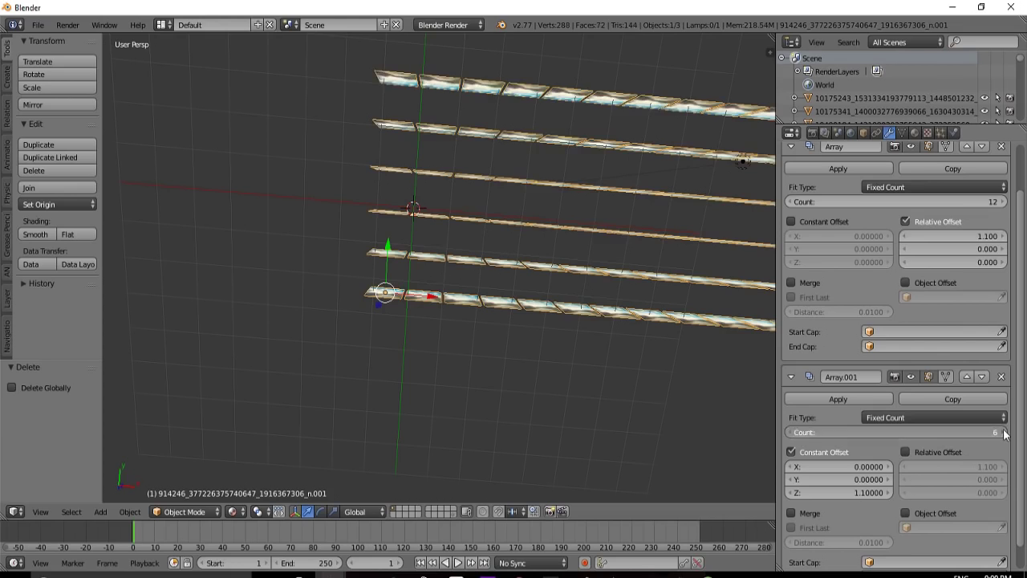
left_click(1003, 432)
scroll(604, 303, "down", 4)
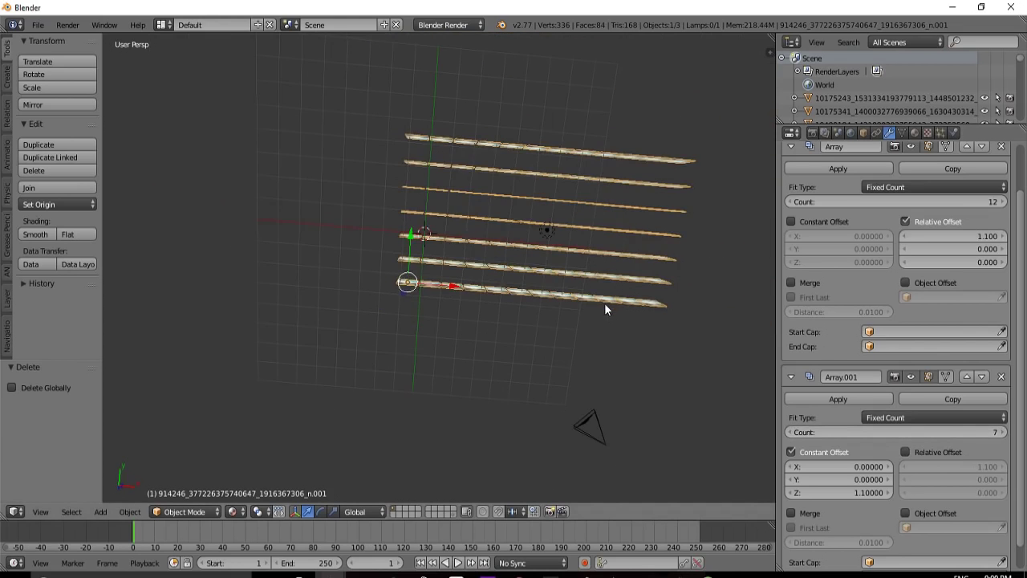
mouse_move(605, 302)
middle_mouse_down()
mouse_move(618, 321)
mouse_move(606, 283)
middle_mouse_up()
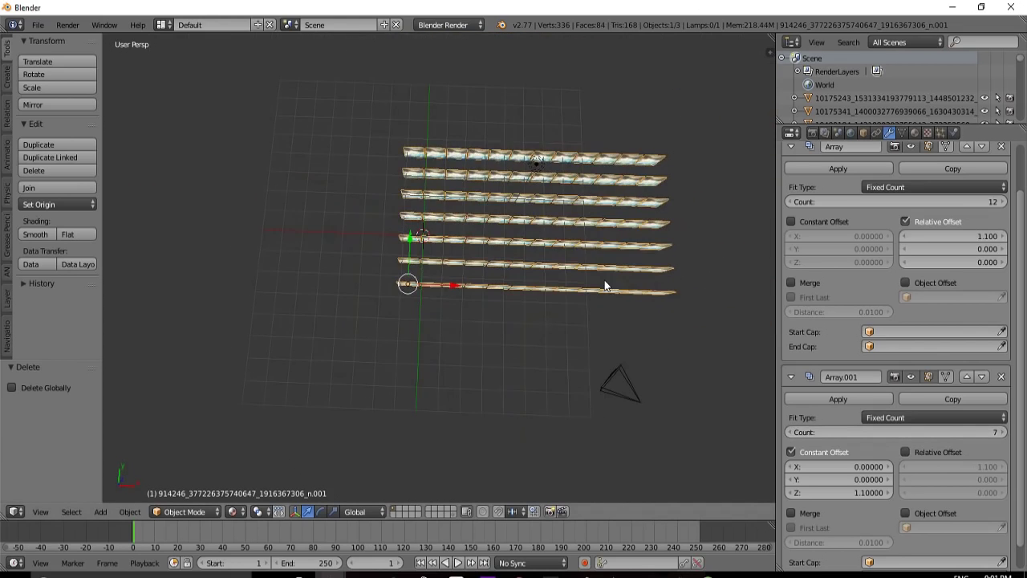
Step: Move the road photo array about -6 along X to centre it on the origin, and place a duplicate about 10.7 along X from it
key("KP_7")
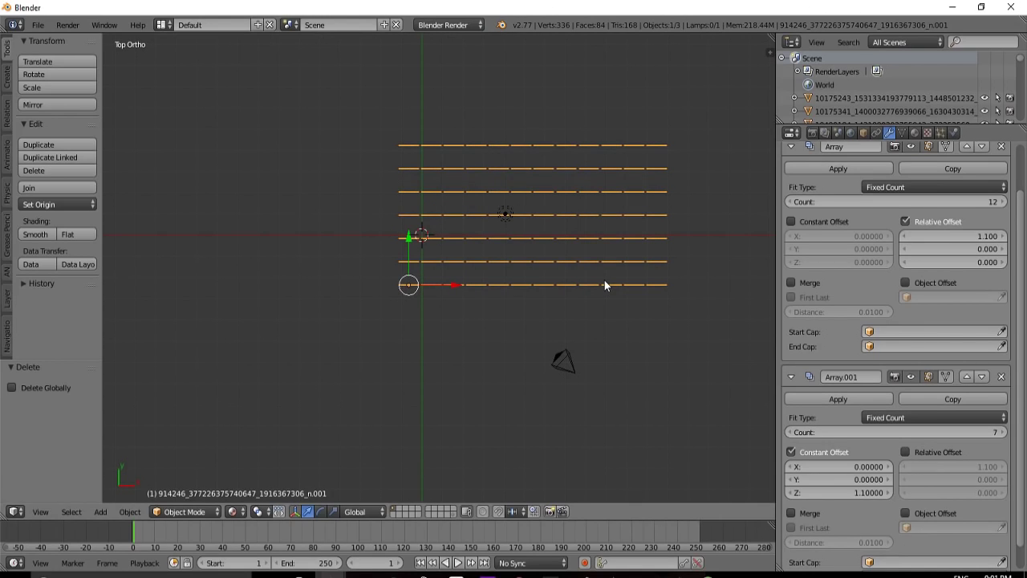
scroll(545, 222, "up", 1)
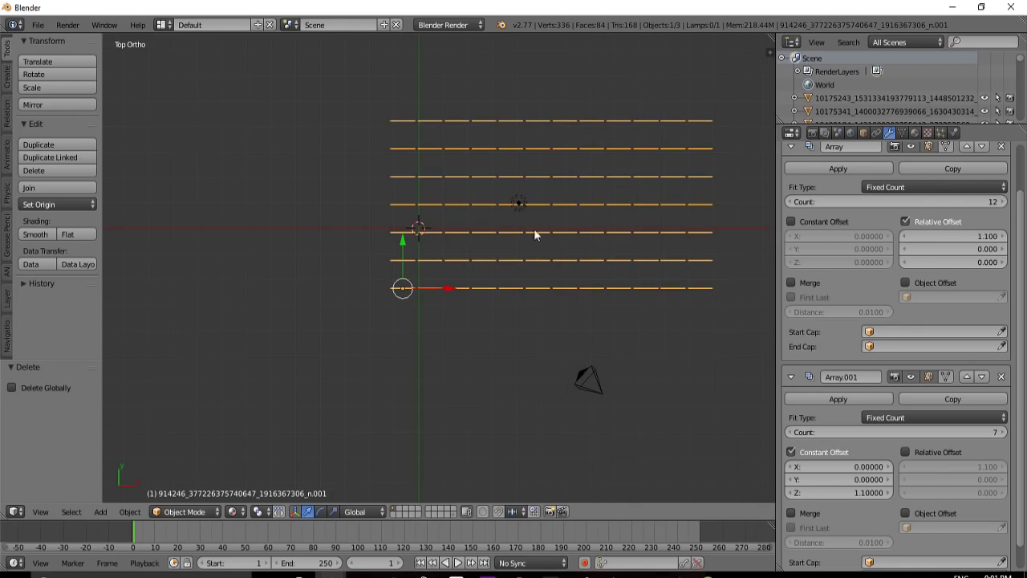
left_click_drag(445, 287, 298, 289)
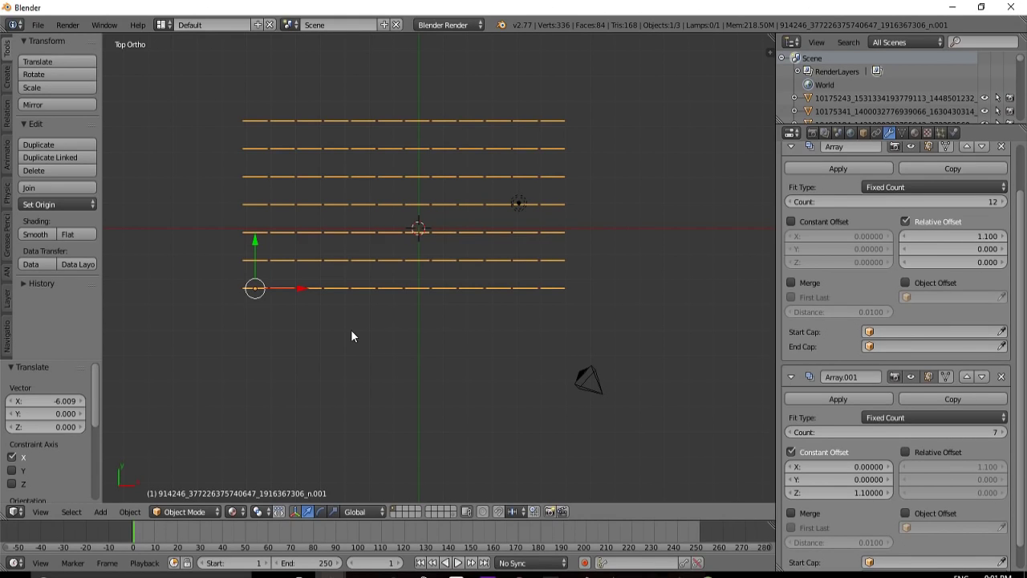
key("shift+d")
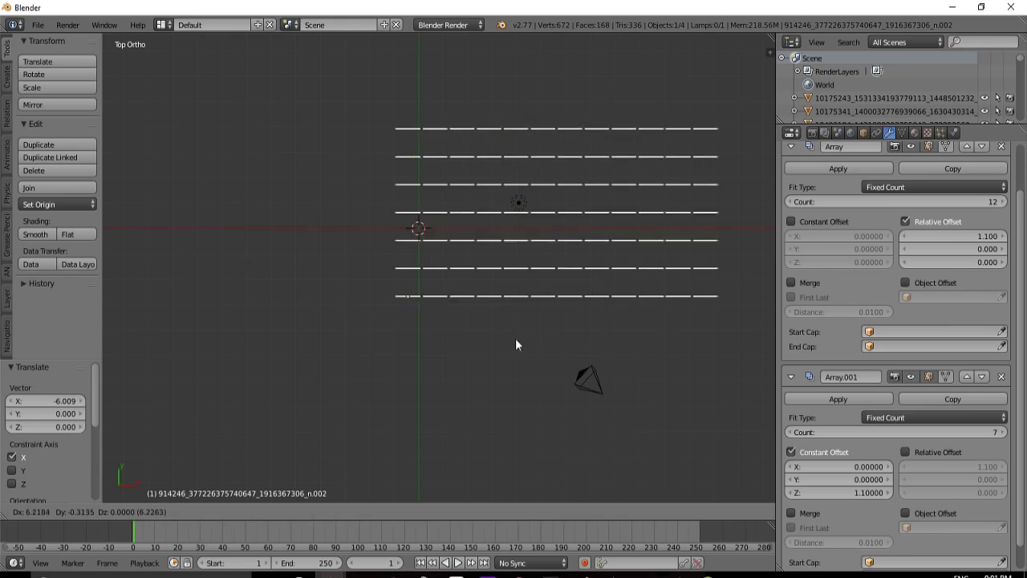
left_click(612, 331)
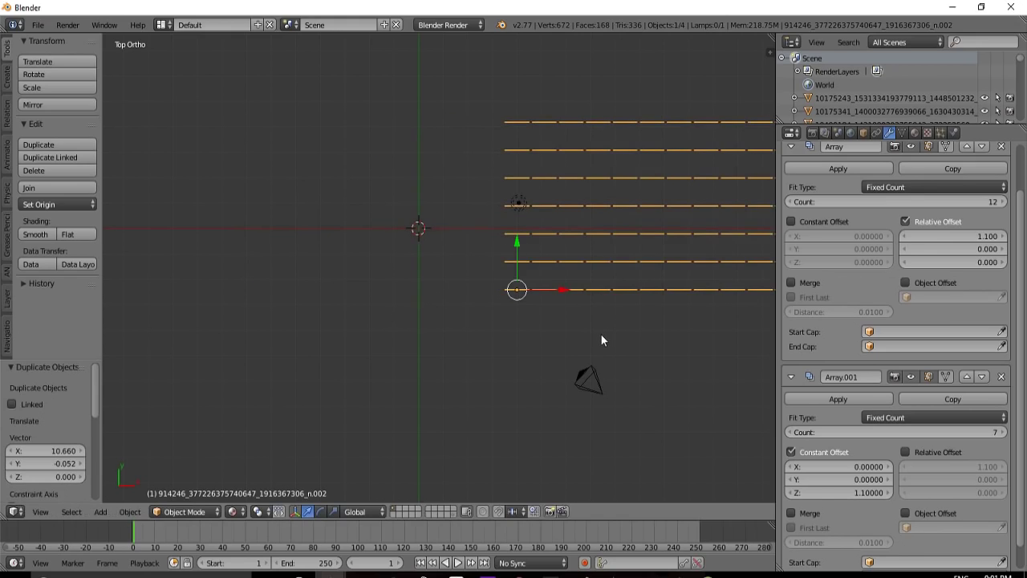
Step: Move the duplicated road photo array to layer 10 and view the original array from an angle
key("m")
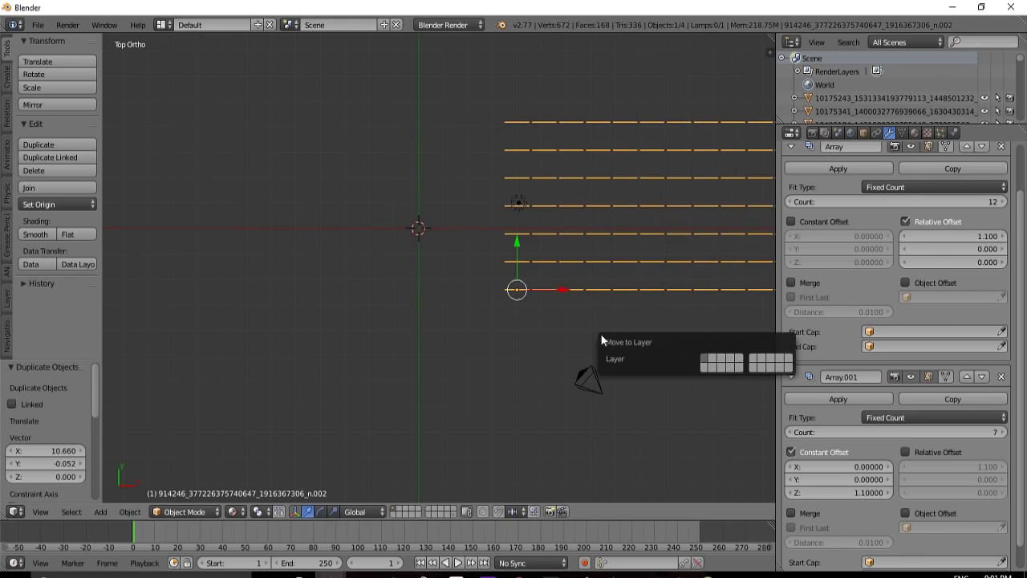
left_click(789, 363)
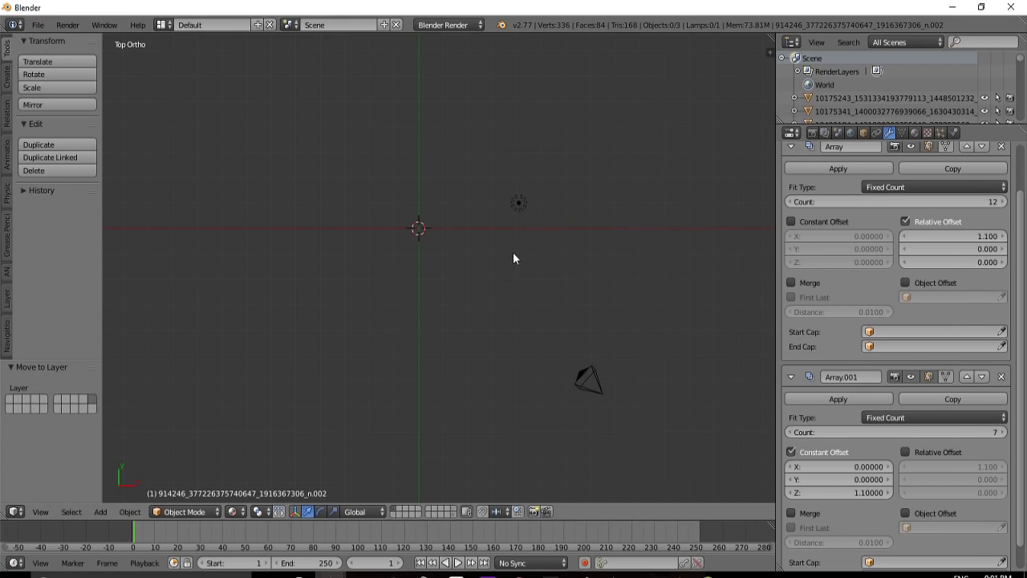
key("ctrl+z")
middle_click_drag(513, 254, 321, 300)
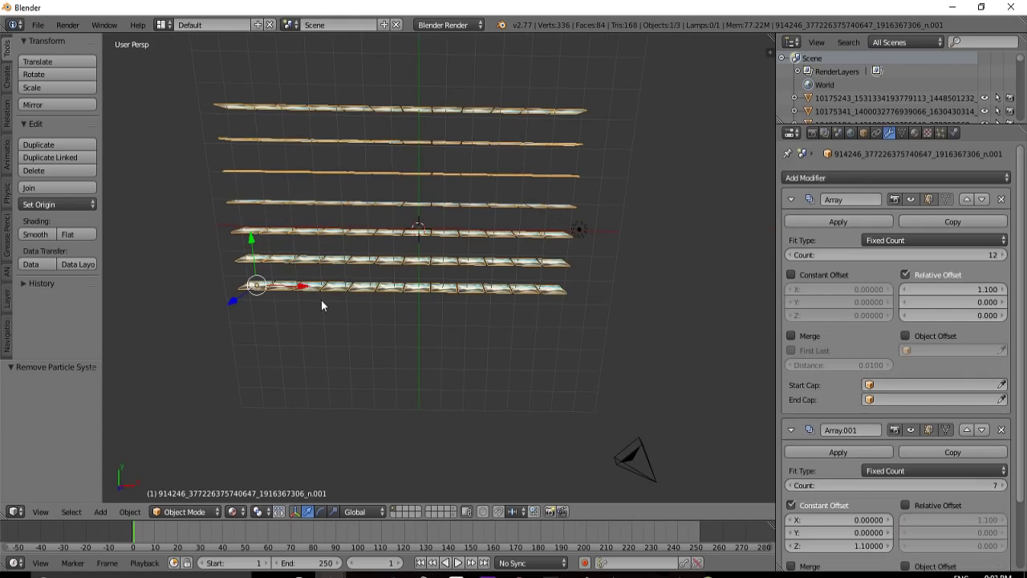
middle_click_drag(421, 292, 383, 300)
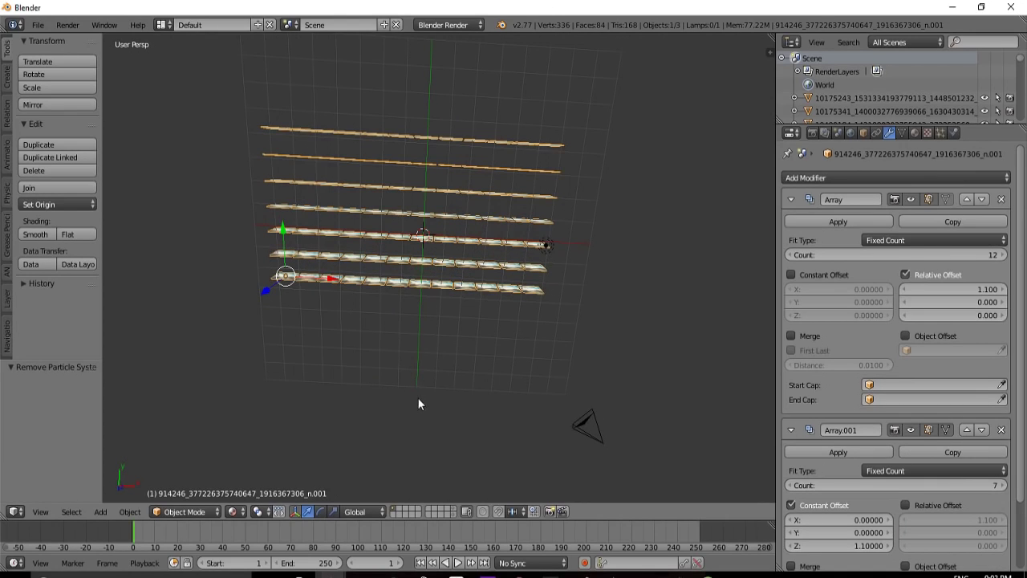
Step: On layer 10, select the duplicated photo array and set its first Array count to 13 and its second Array count to 6
left_click(455, 508)
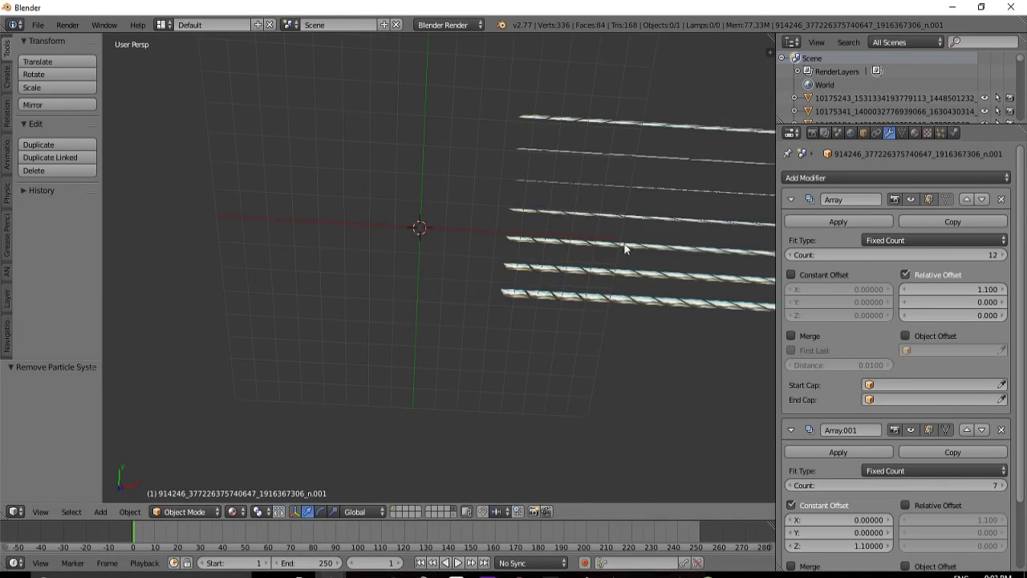
middle_click_drag(586, 330, 615, 109)
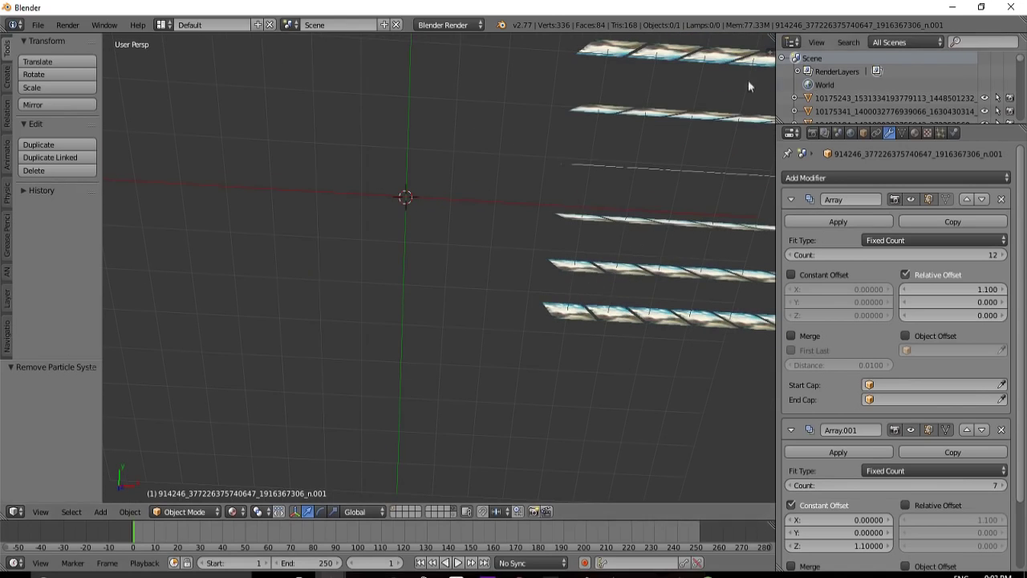
scroll(514, 278, "down", 6)
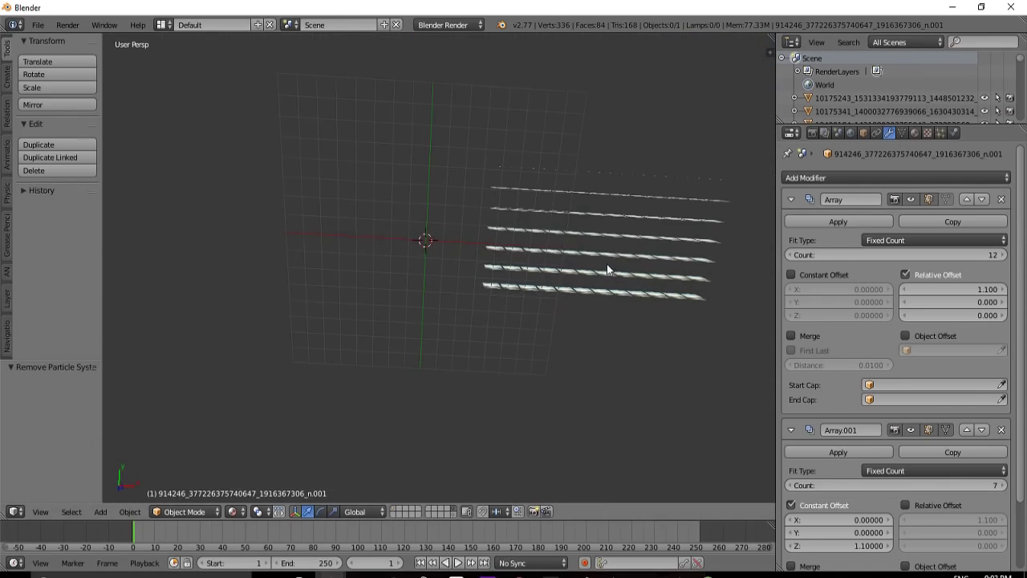
right_click(563, 289)
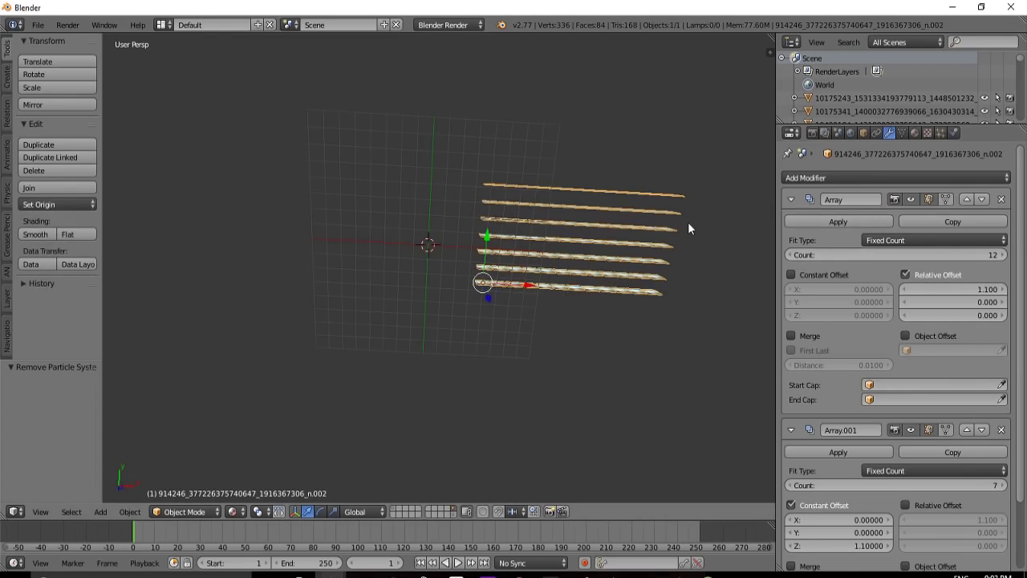
left_click(1003, 255)
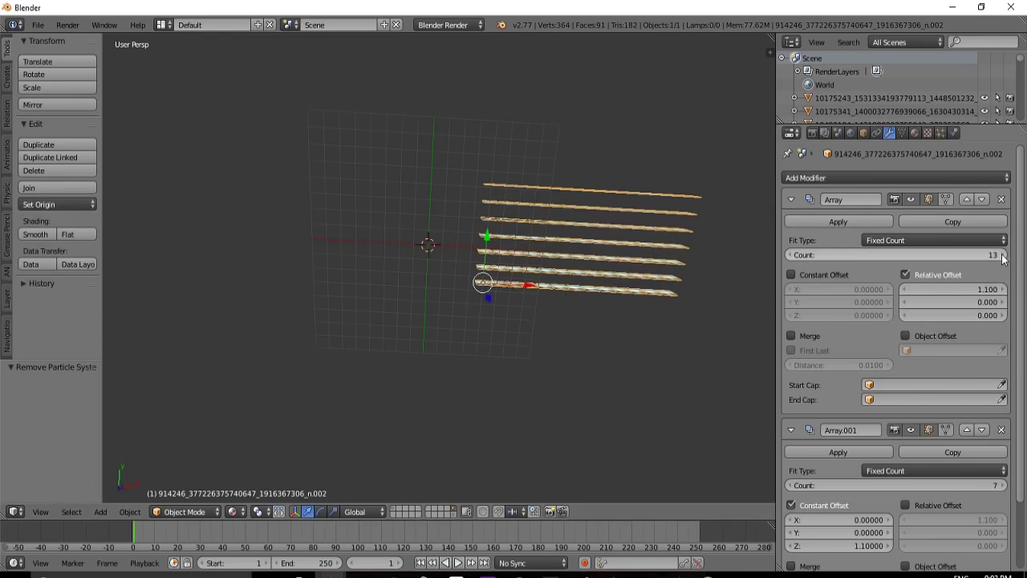
left_click(791, 505)
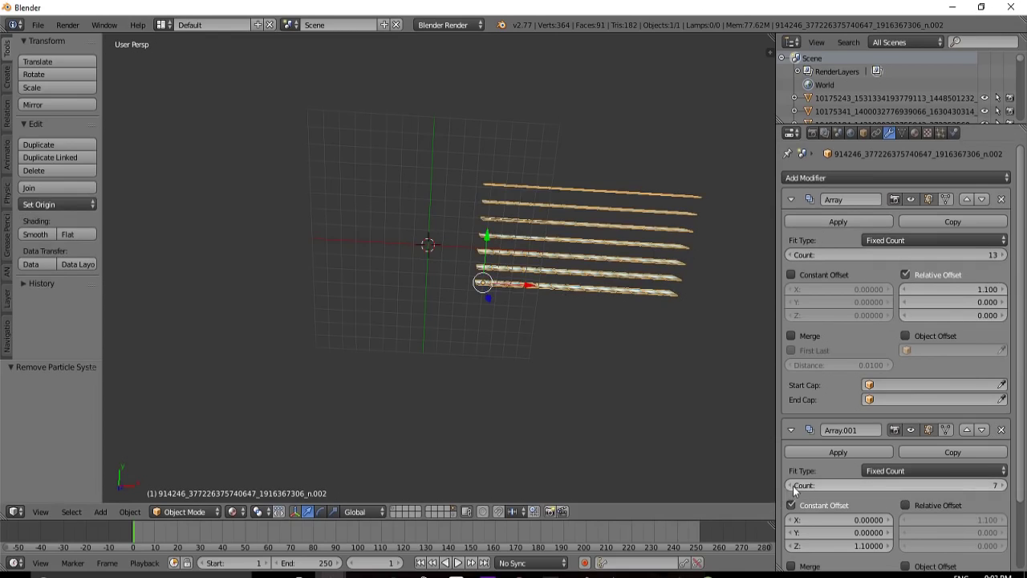
left_click(790, 485)
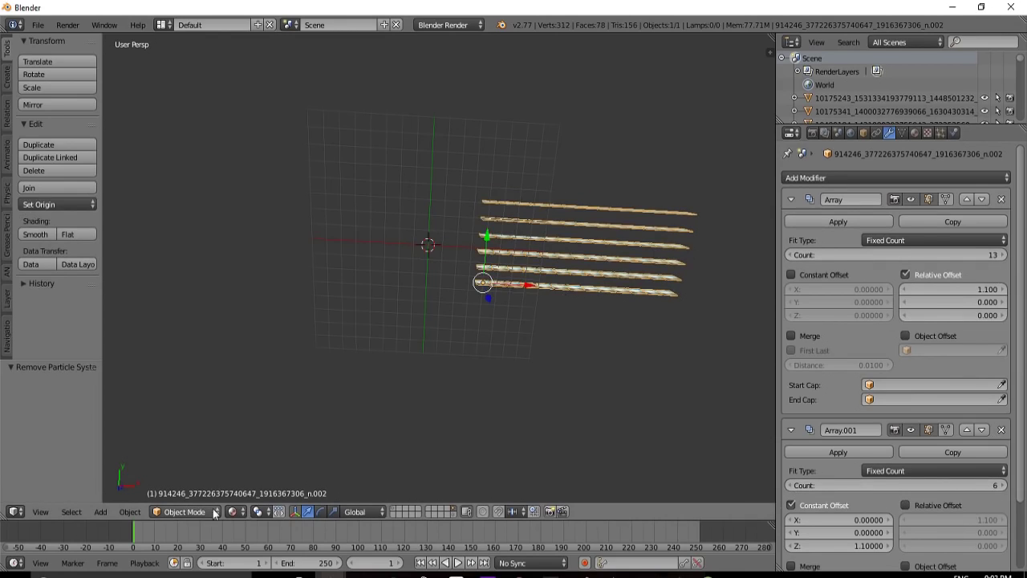
Step: Apply both Array modifiers to the original road photo array on layer 1 and check the resulting mesh in Edit Mode
left_click(395, 508)
right_click(394, 241)
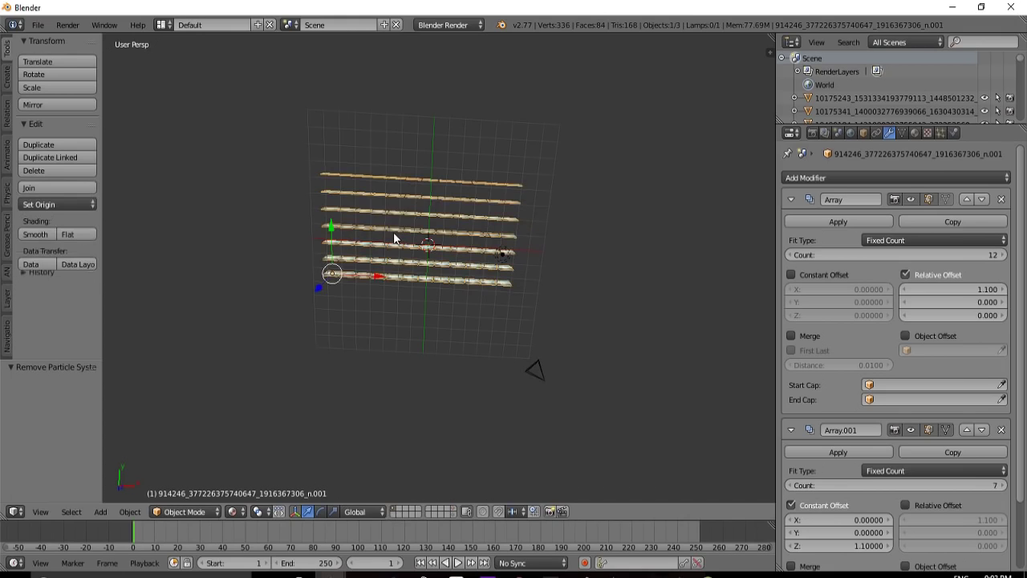
left_click(829, 220)
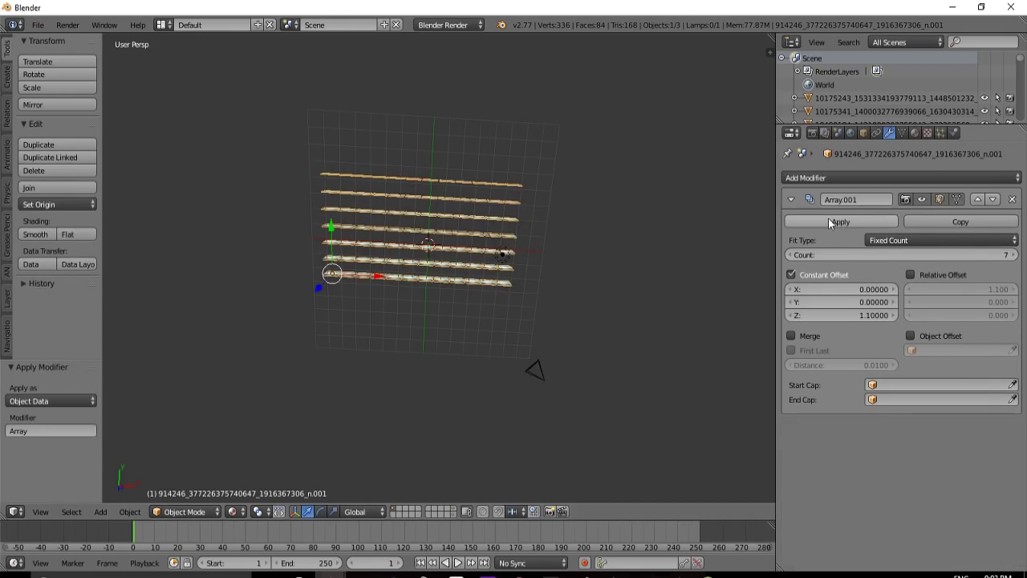
left_click(811, 223)
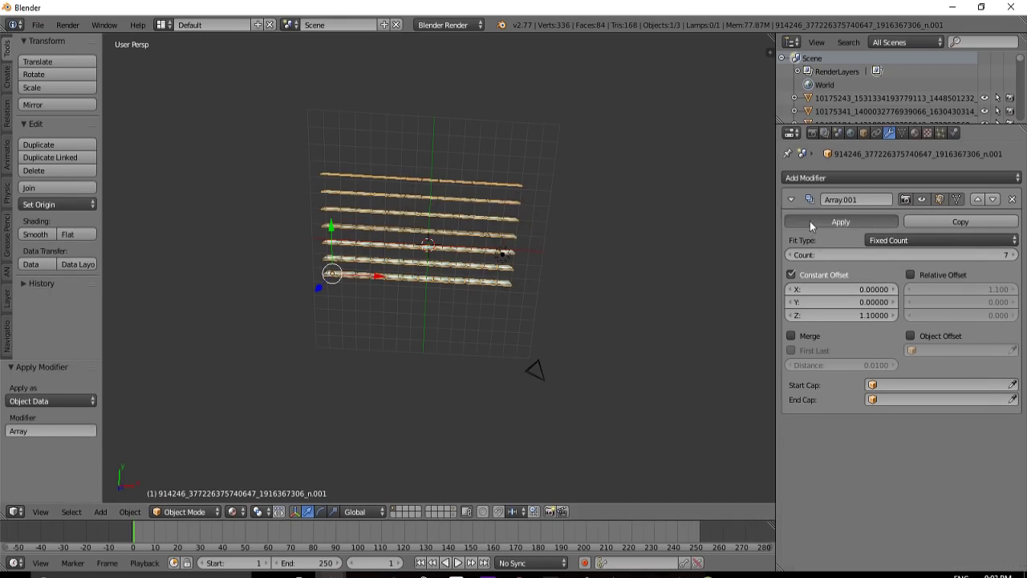
scroll(370, 408, "up", 3)
middle_click_drag(370, 409, 363, 281)
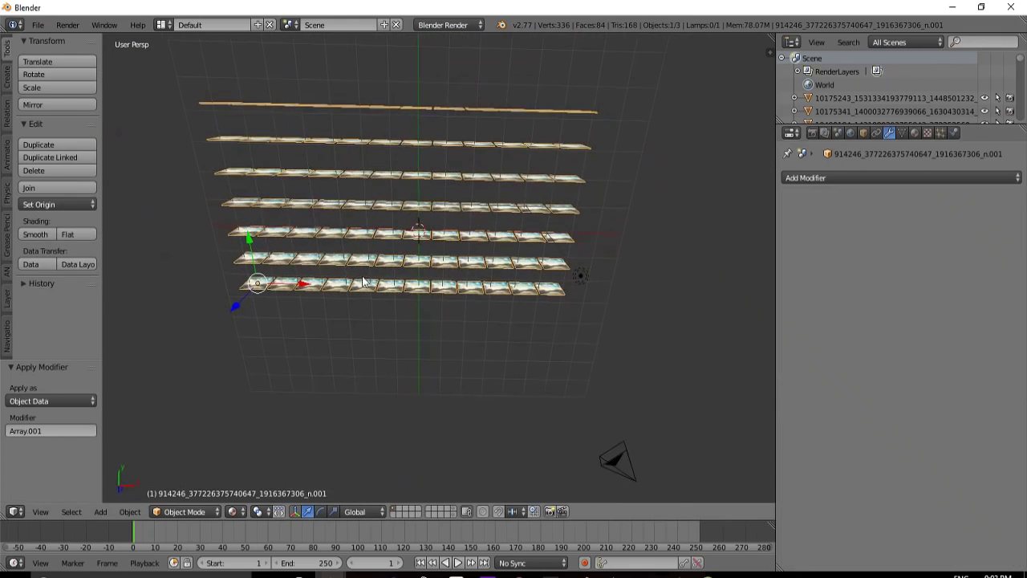
key("Tab")
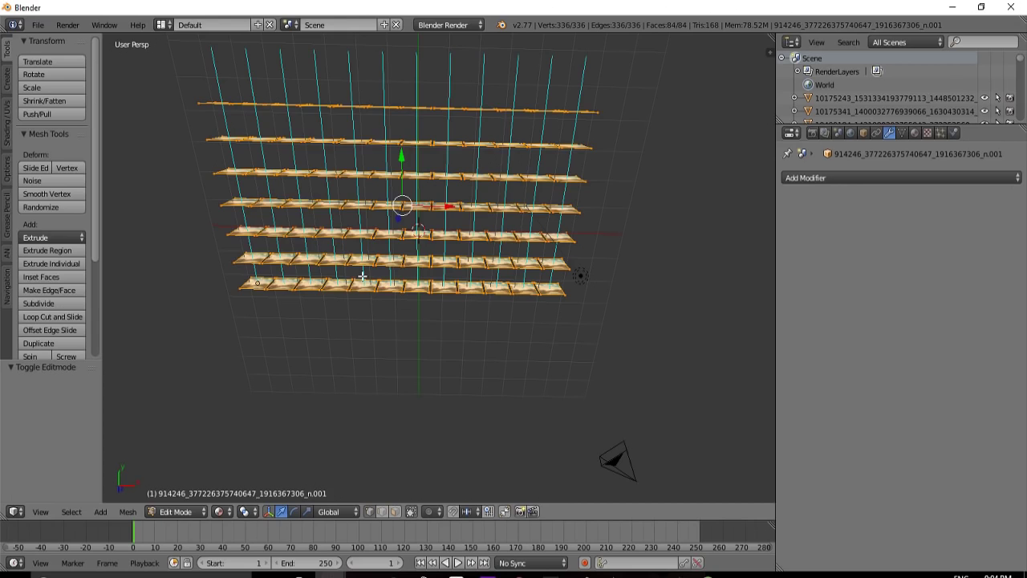
key("Tab")
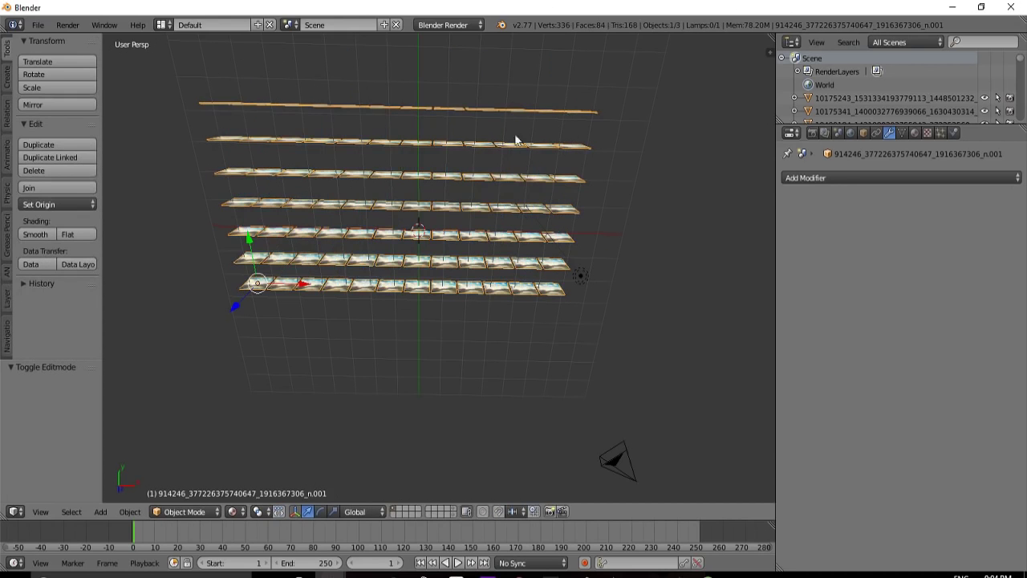
middle_click_drag(484, 312, 484, 291)
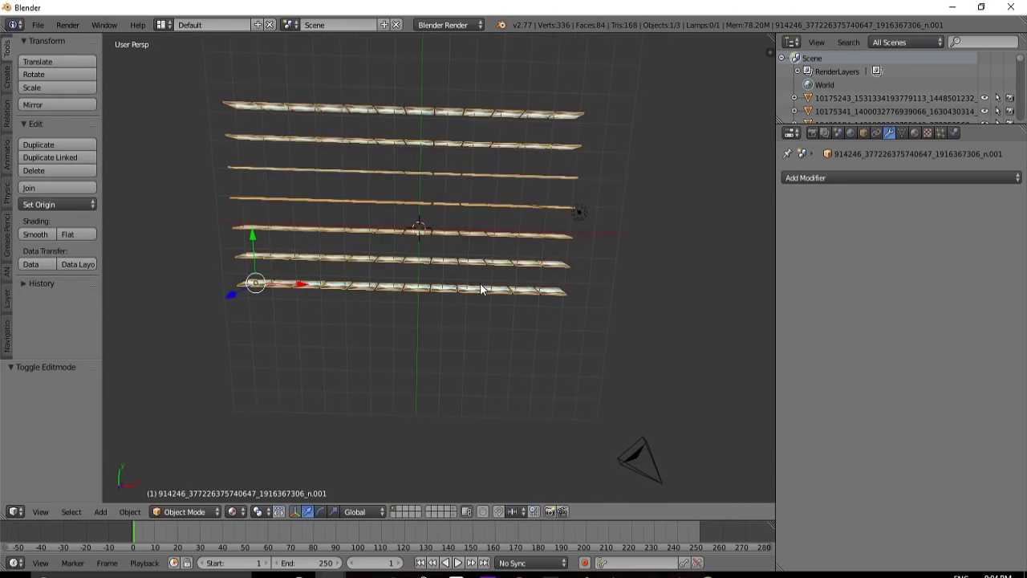
scroll(477, 276, "up", 2)
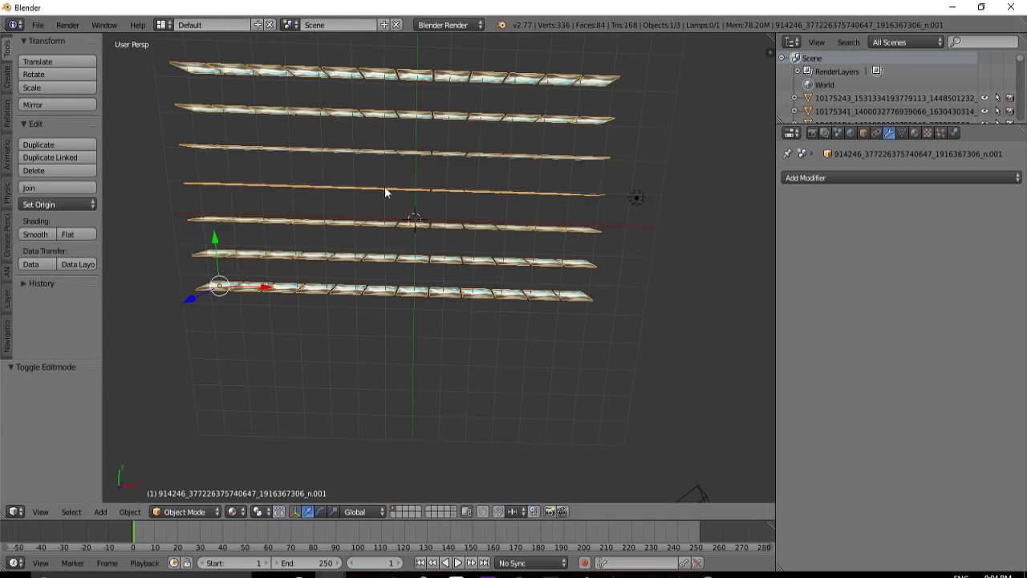
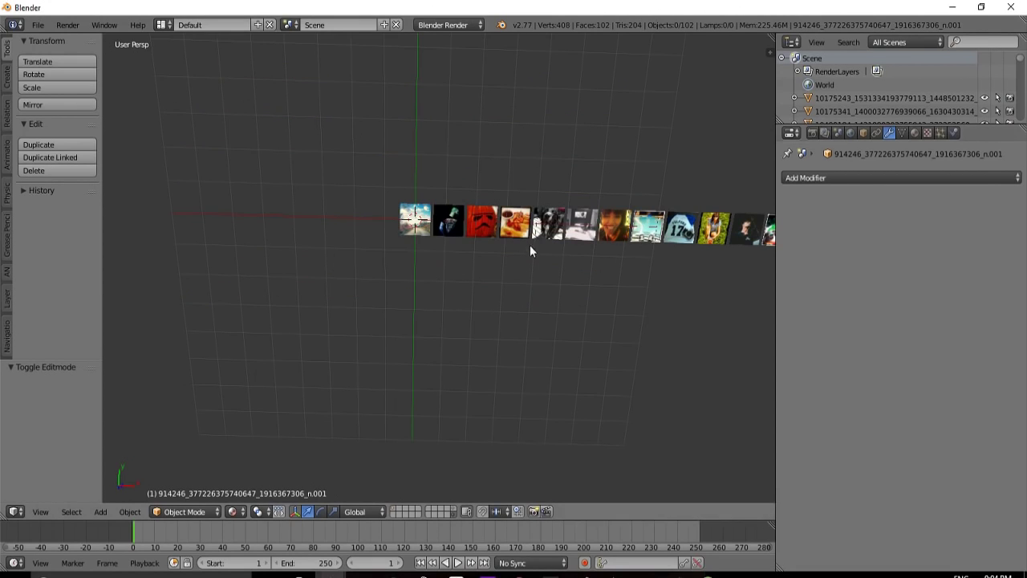
Step: Look along the full row of imported Instagram photo planes on their layer
scroll(553, 239, "down", 4)
scroll(553, 236, "down", 5)
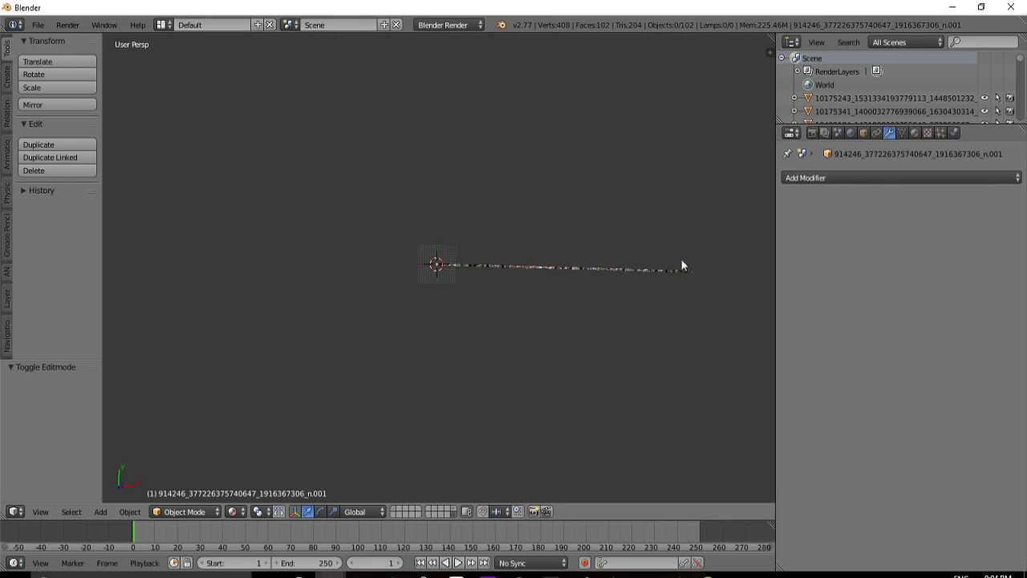
scroll(460, 291, "up", 3)
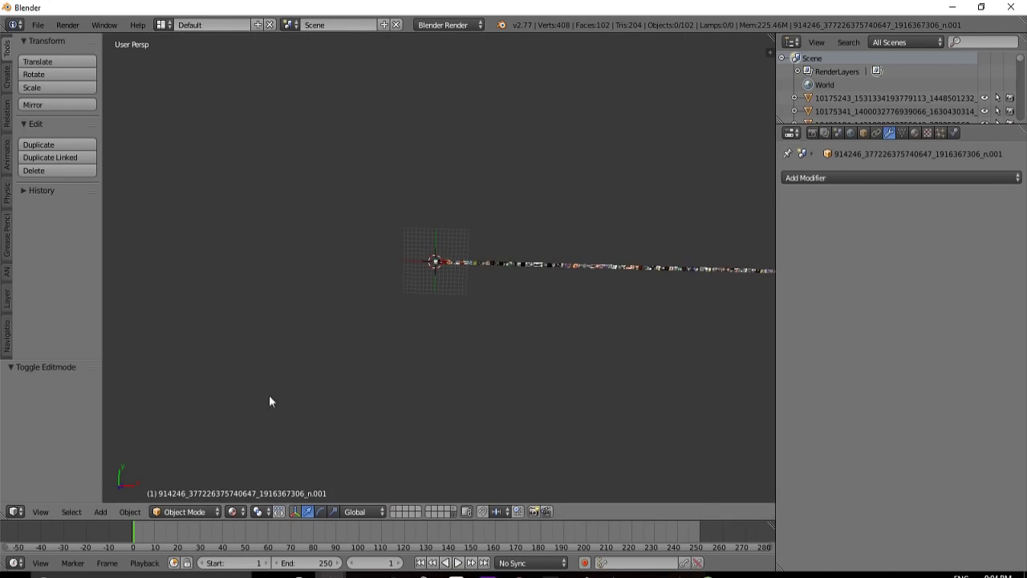
scroll(364, 420, "up", 5)
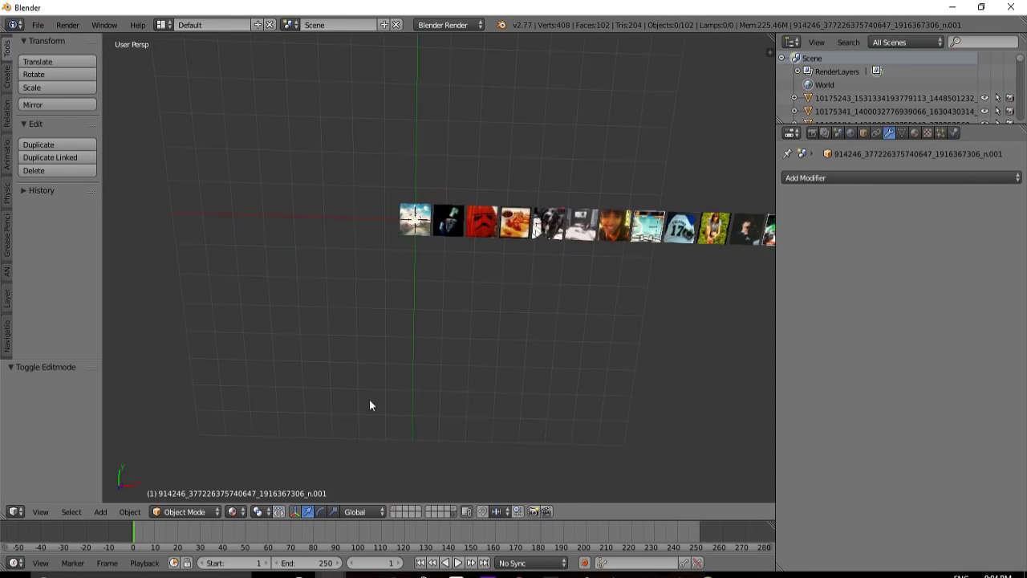
Step: Add a Hair particle system to the road photo array on layer 1 and set its segments to 2
left_click(394, 509)
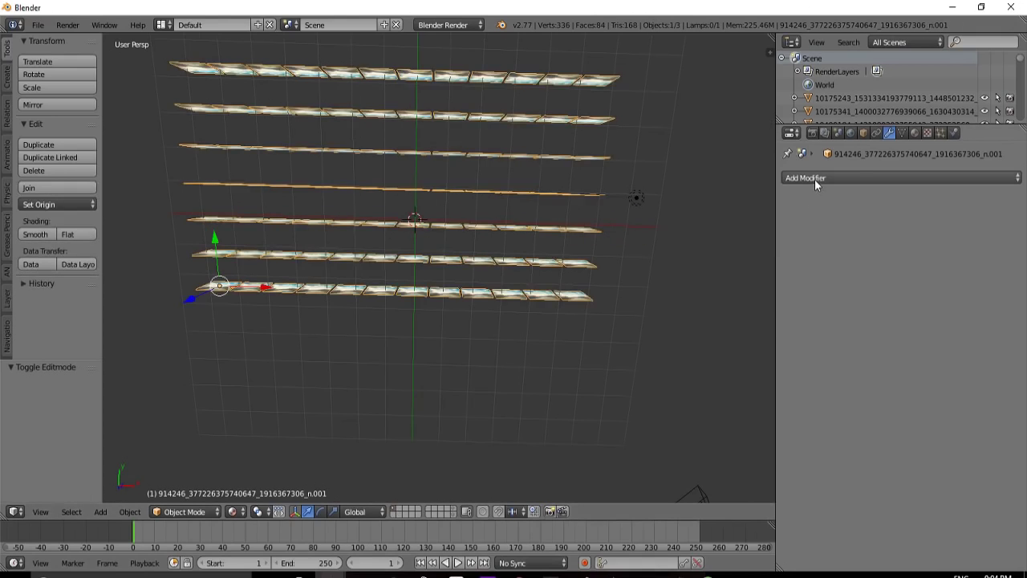
left_click(941, 133)
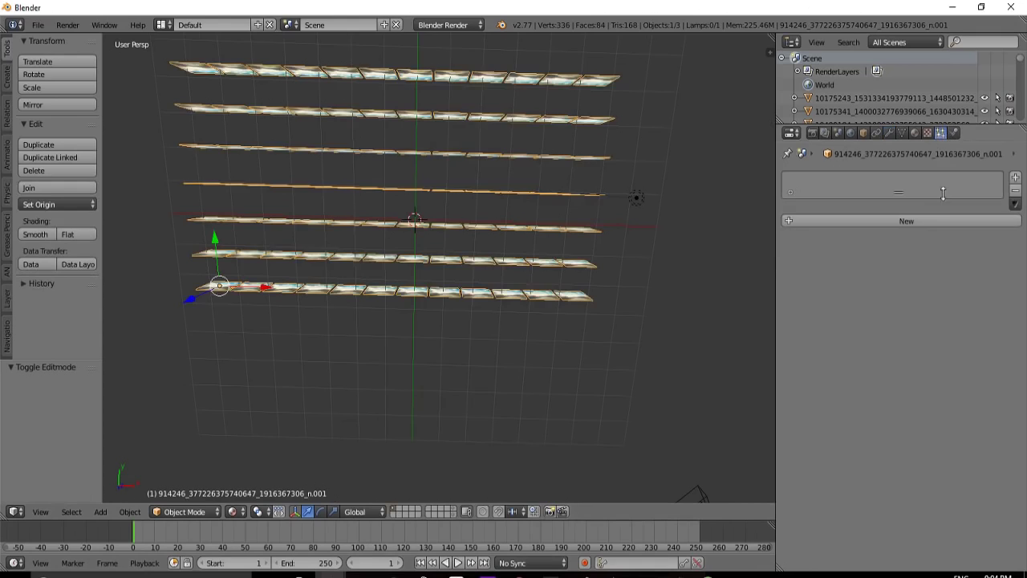
left_click(912, 221)
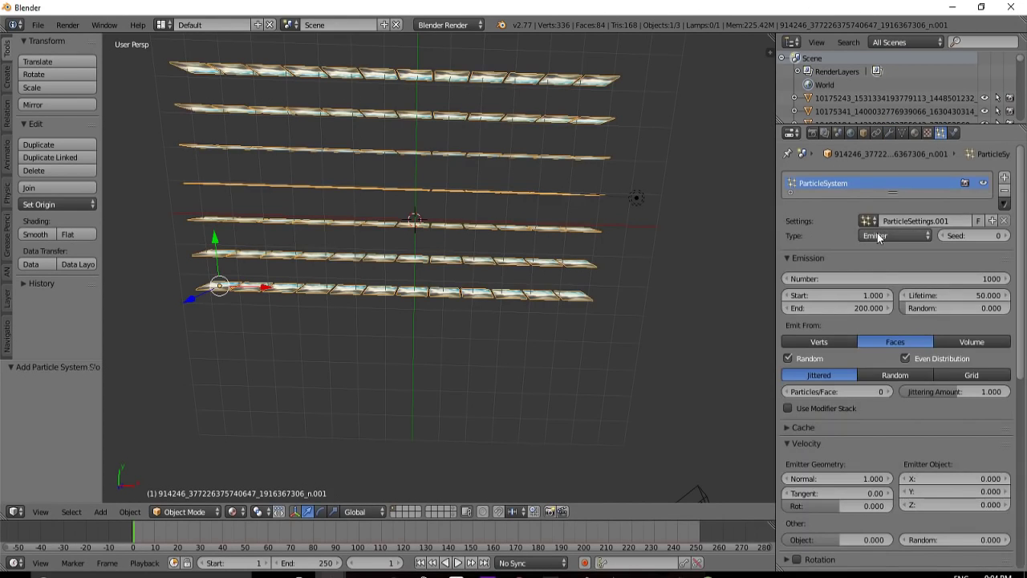
left_click(915, 233)
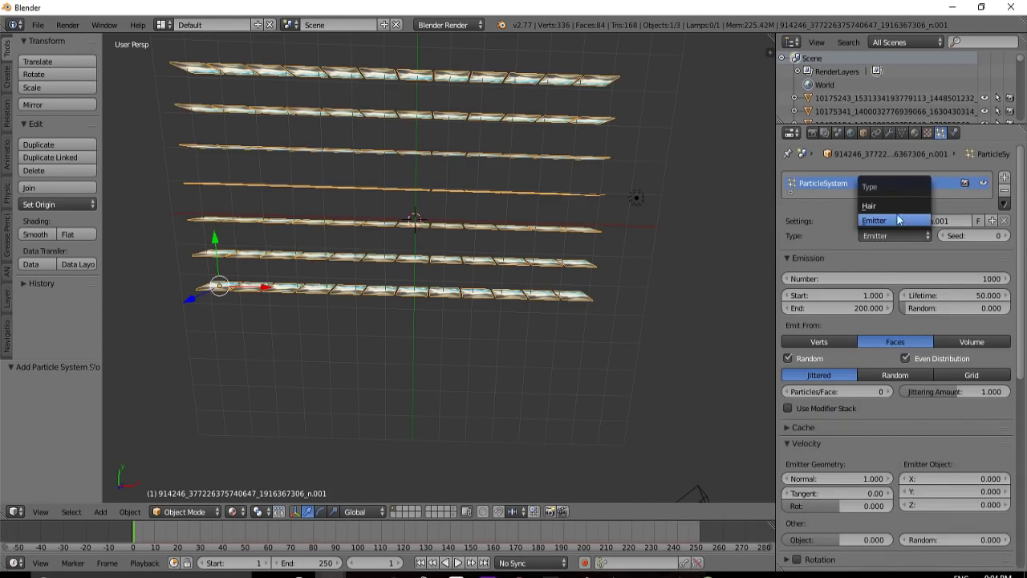
left_click(894, 204)
scroll(426, 211, "up", 1)
scroll(426, 211, "down", 5)
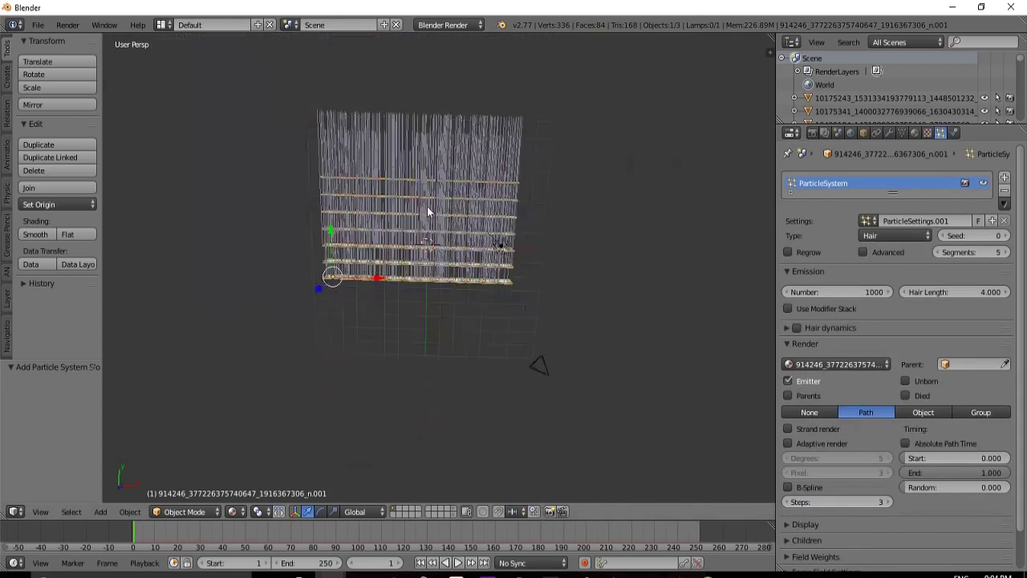
mouse_move(426, 211)
middle_mouse_down()
mouse_move(383, 178)
mouse_move(447, 171)
mouse_move(459, 229)
mouse_move(422, 213)
middle_mouse_up()
left_click_drag(976, 254, 942, 253)
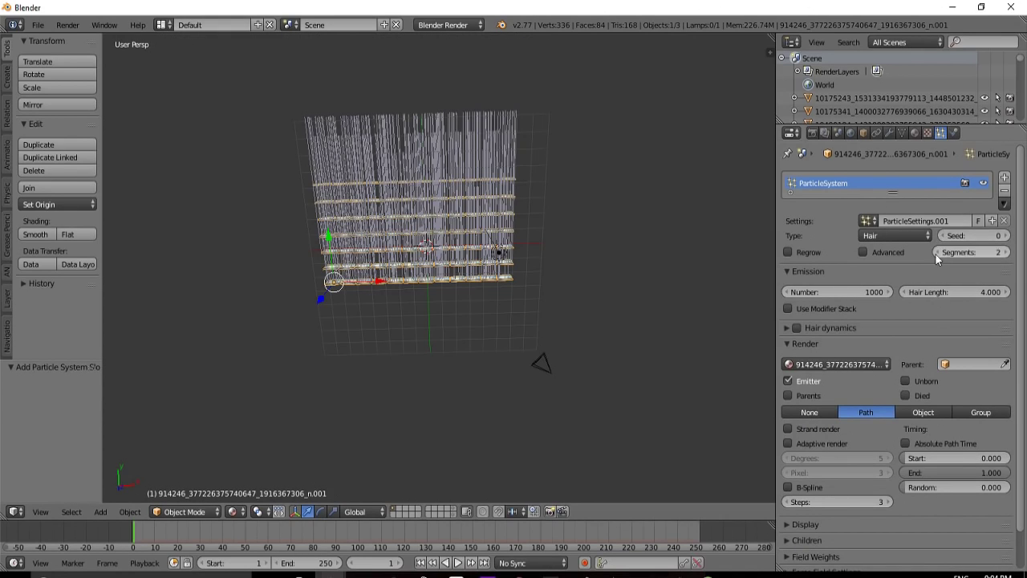
scroll(561, 258, "up", 4)
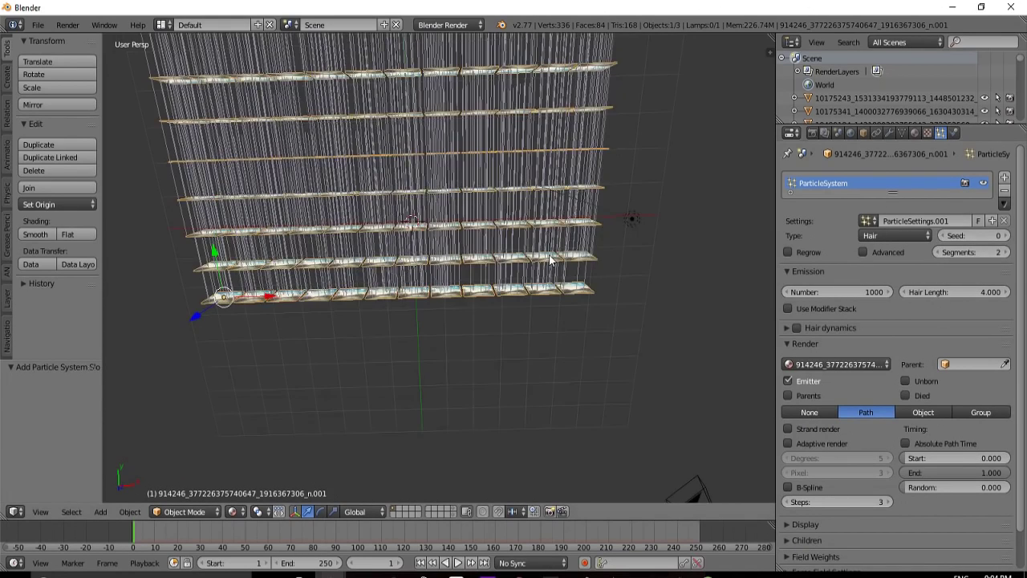
scroll(551, 257, "down", 2)
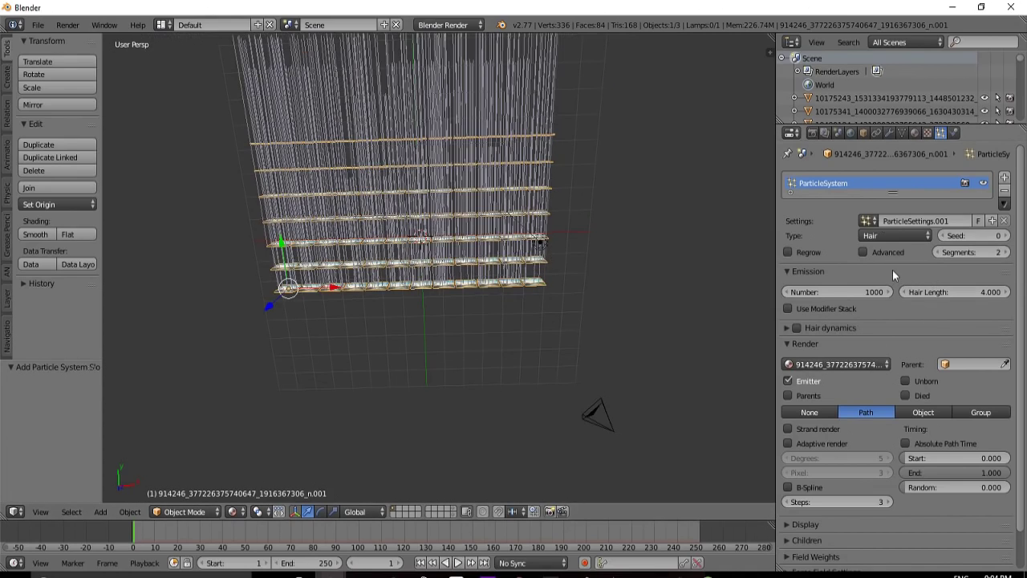
Step: Enable the particle system's Advanced options, turn off Even Distribution and Random emission, and check the hair strands on the photo rows
left_click(863, 252)
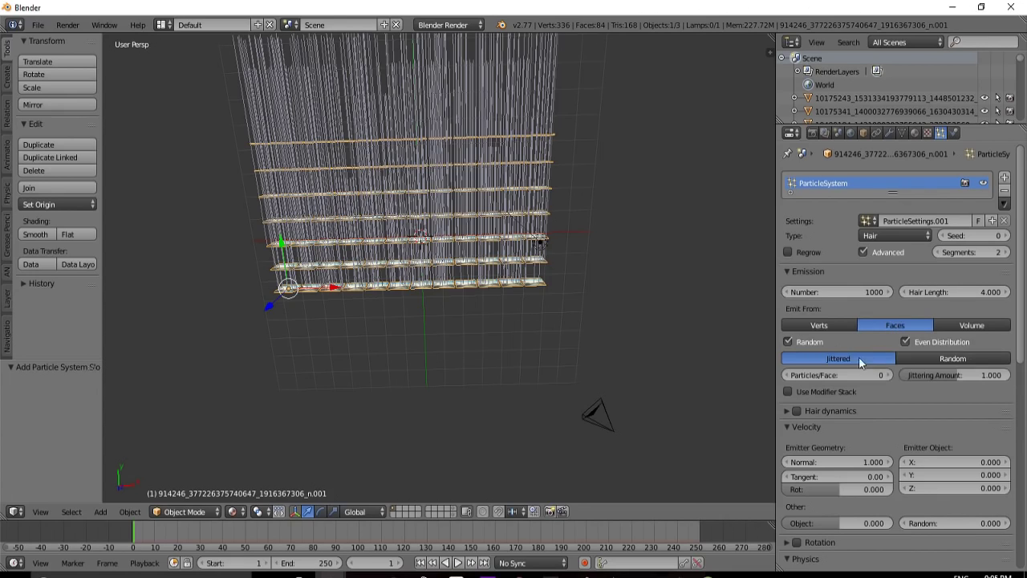
left_click(906, 341)
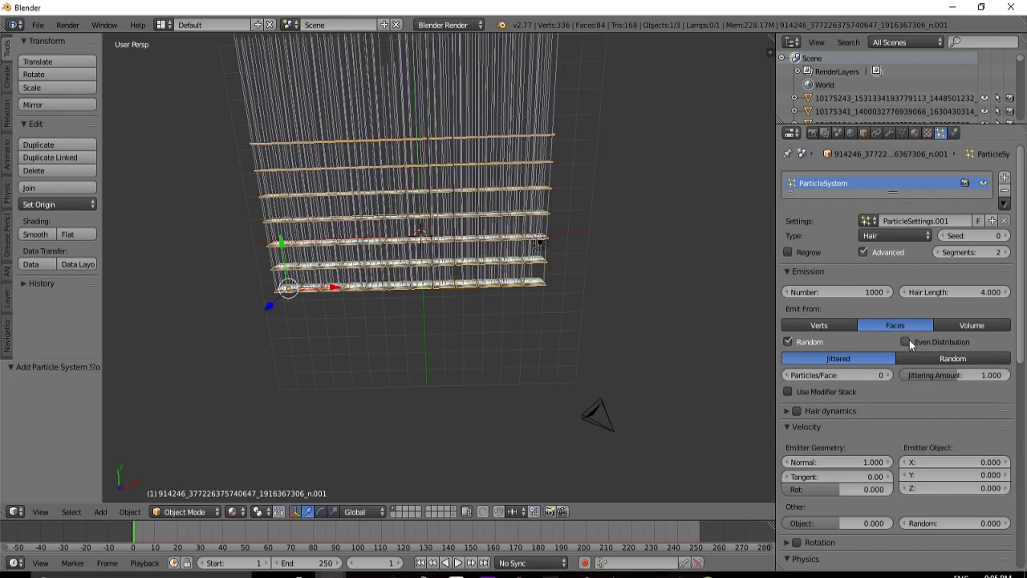
left_click(790, 342)
scroll(460, 279, "down", 3)
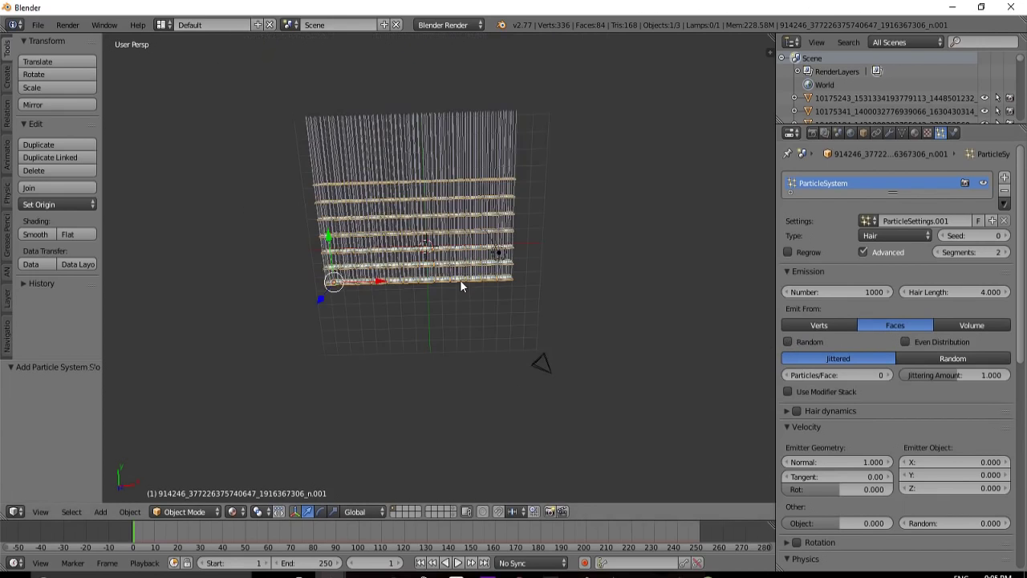
middle_click_drag(460, 279, 467, 252)
scroll(466, 252, "up", 2)
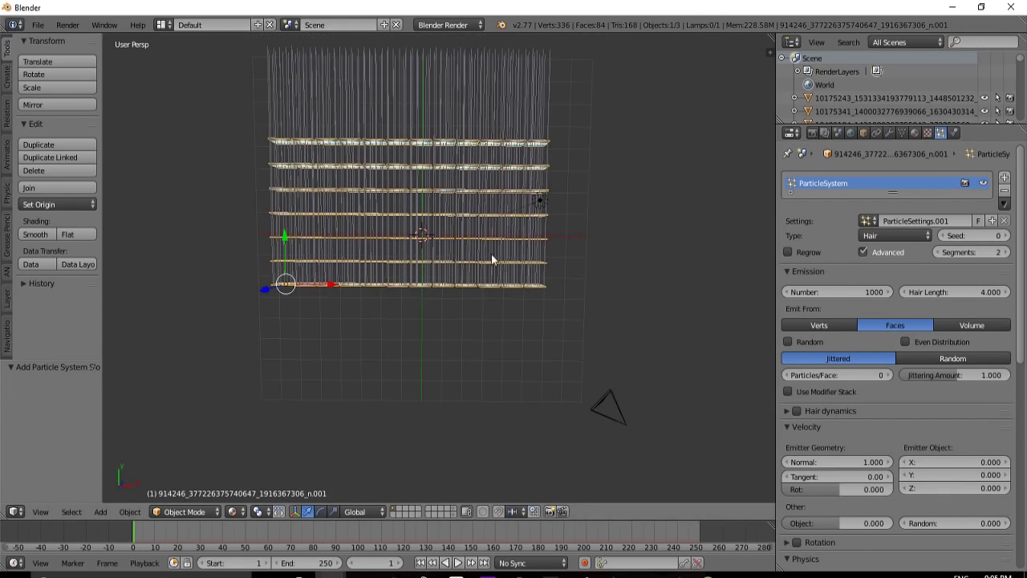
Step: Set the particle system's Particles/Face to 1 and its emission number to 120
left_click(889, 377)
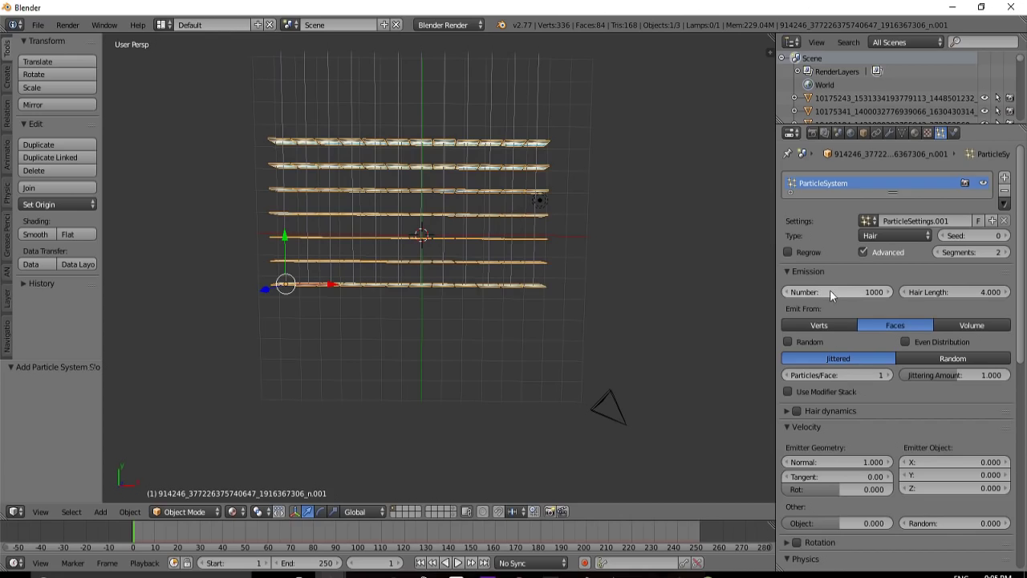
left_click(871, 296)
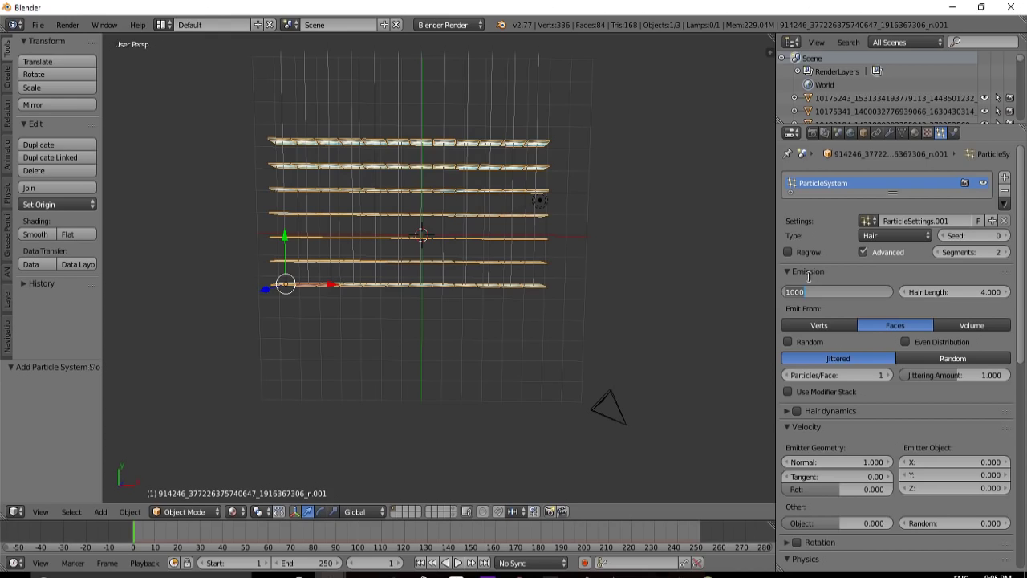
type("1")
key("Return")
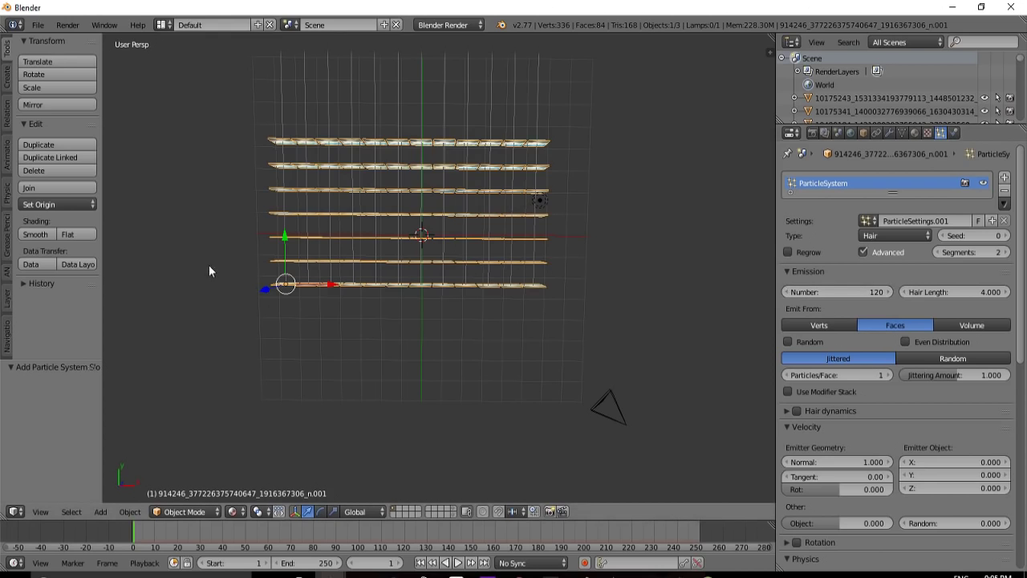
scroll(287, 264, "up", 3)
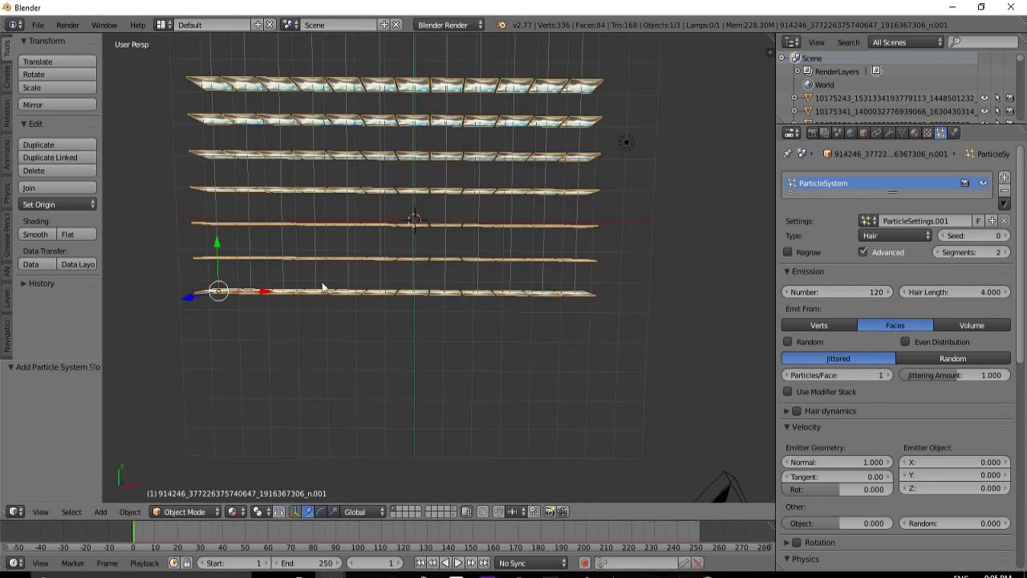
Step: Render the particles as the Caseyspics group and check the photo instances on the array rows
left_click(806, 560)
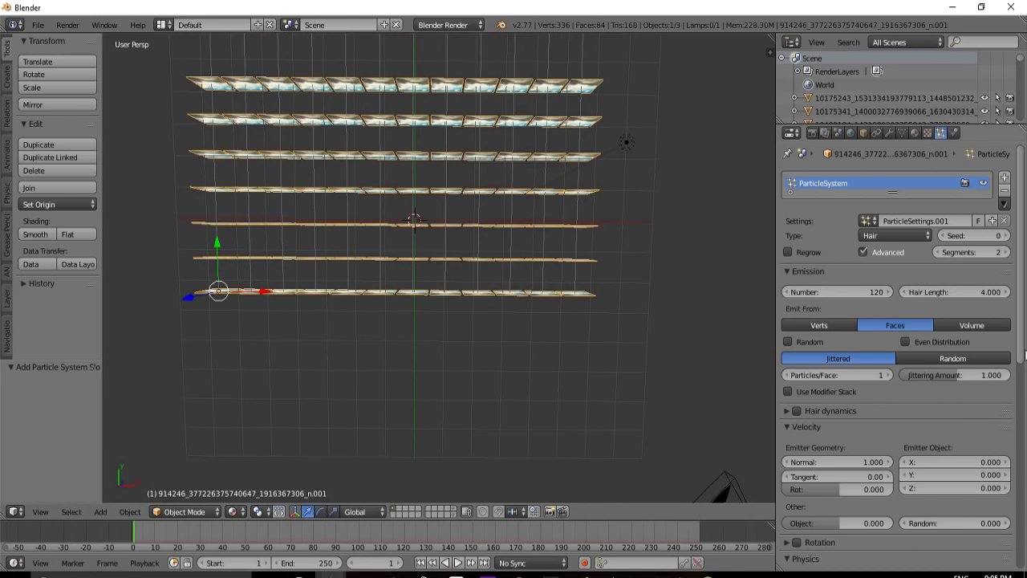
scroll(984, 453, "down", 8)
scroll(984, 453, "down", 3)
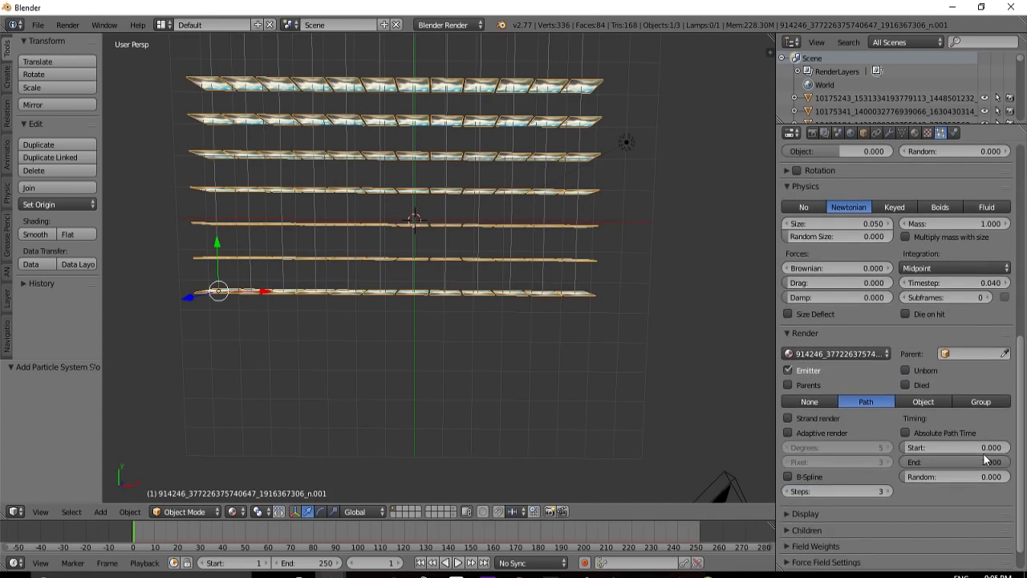
left_click(981, 401)
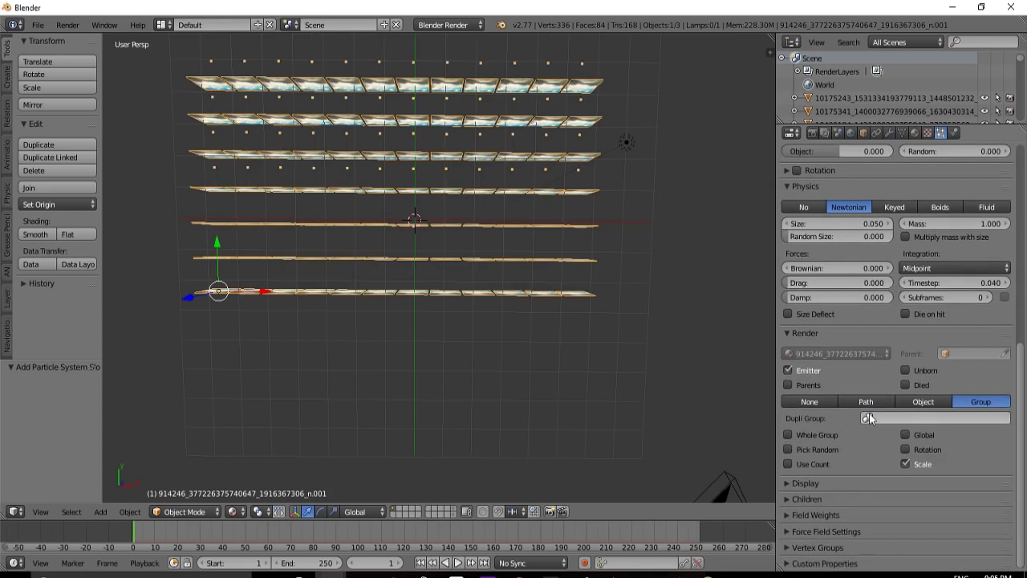
left_click(868, 417)
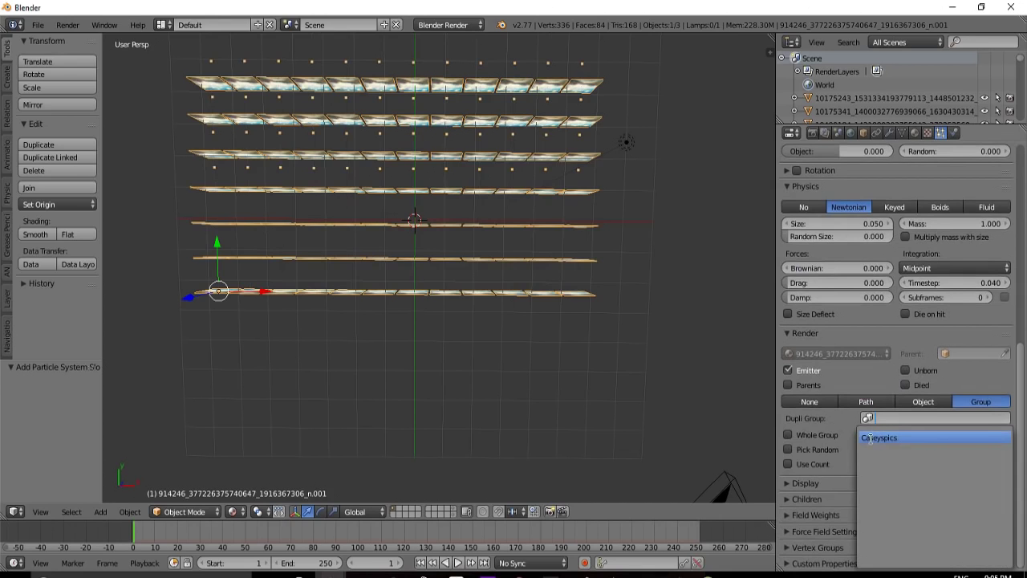
left_click(871, 439)
scroll(637, 383, "up", 5)
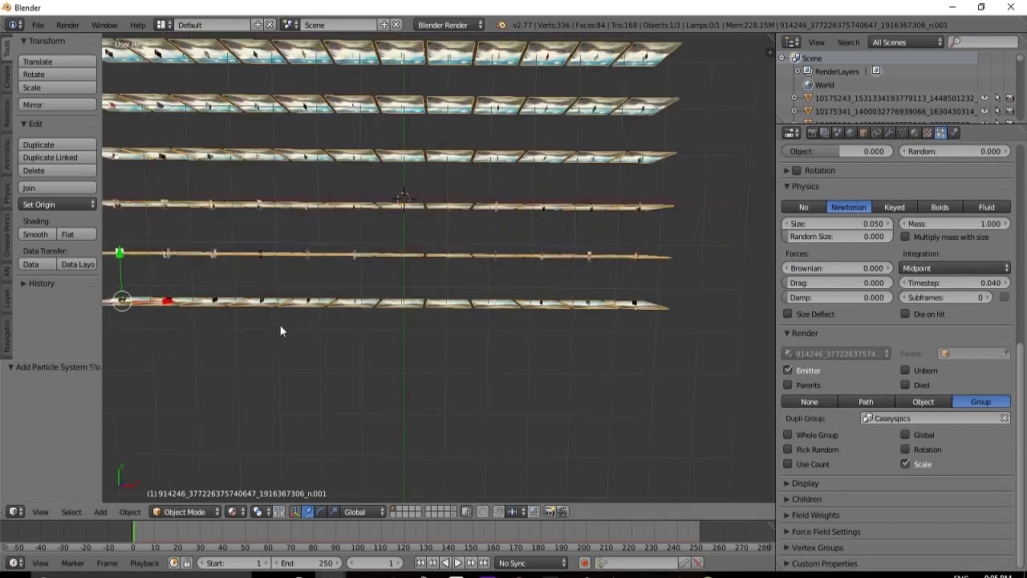
scroll(341, 305, "up", 6)
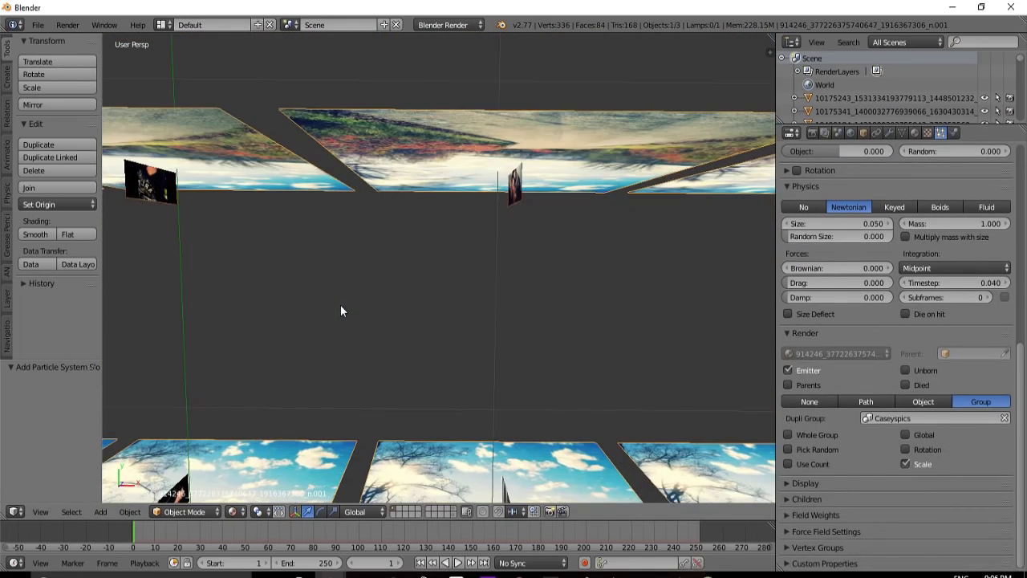
scroll(264, 229, "down", 2)
scroll(305, 228, "up", 1)
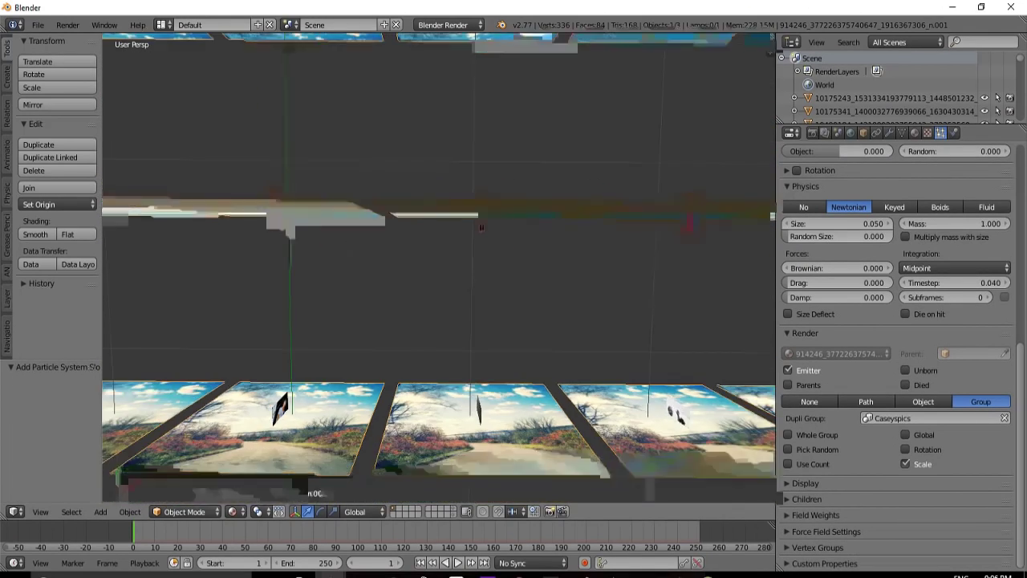
scroll(348, 243, "down", 3)
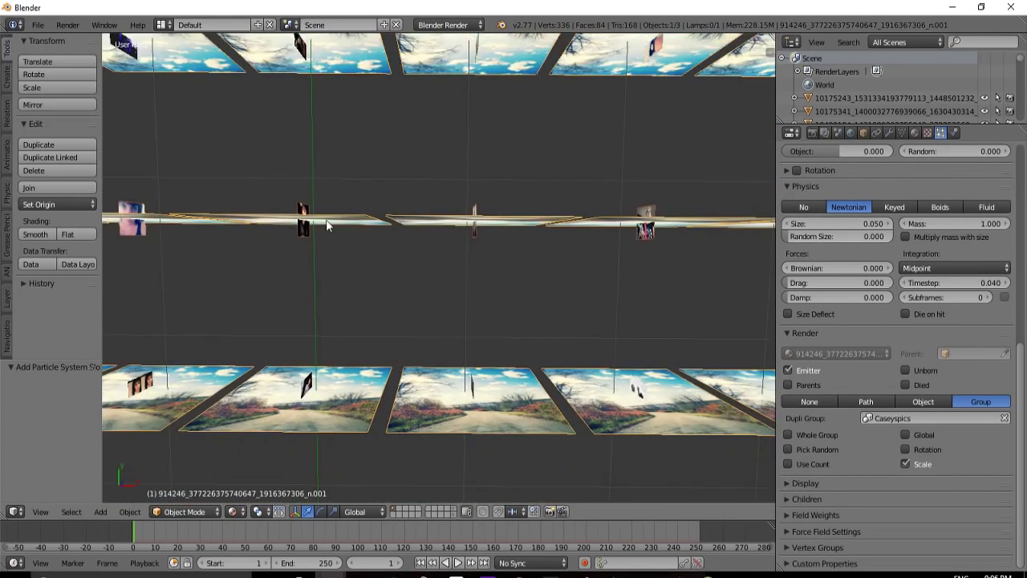
scroll(326, 219, "down", 1)
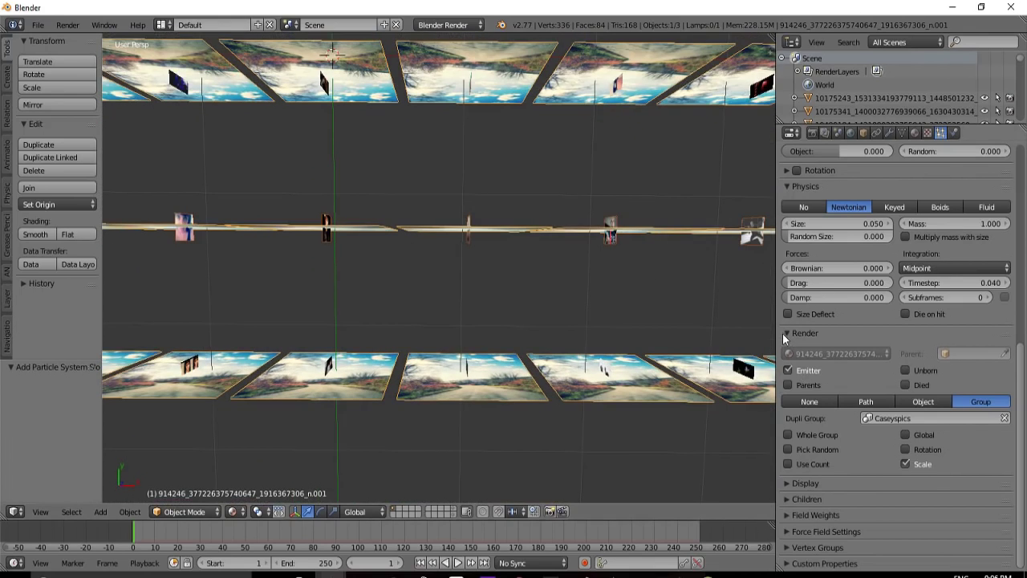
Step: Turn off Emitter rendering and set the particle system's Emitter Object Y velocity to 0.010
left_click(789, 370)
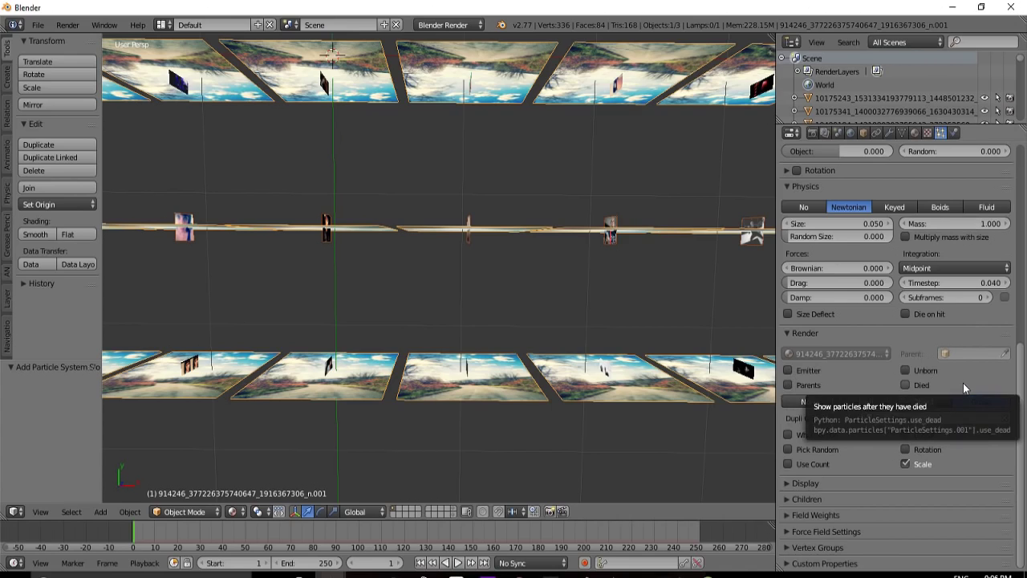
scroll(955, 358, "up", 3)
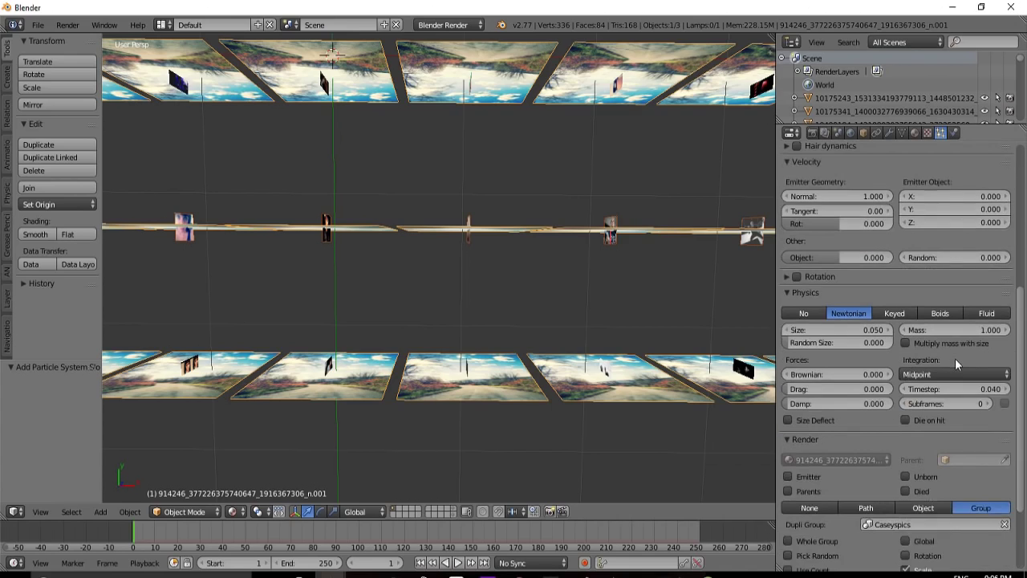
scroll(955, 358, "up", 2)
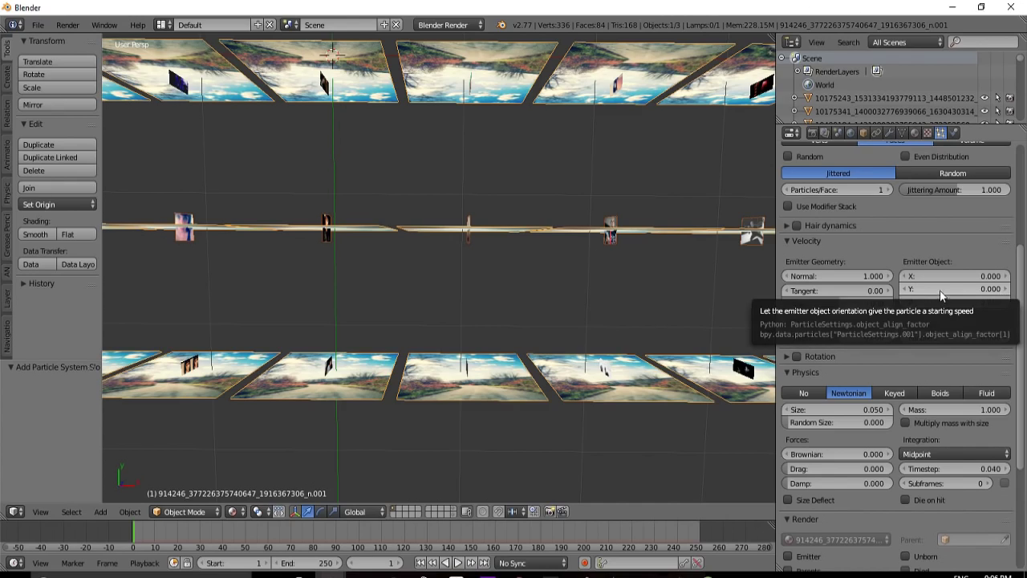
left_click(1008, 290)
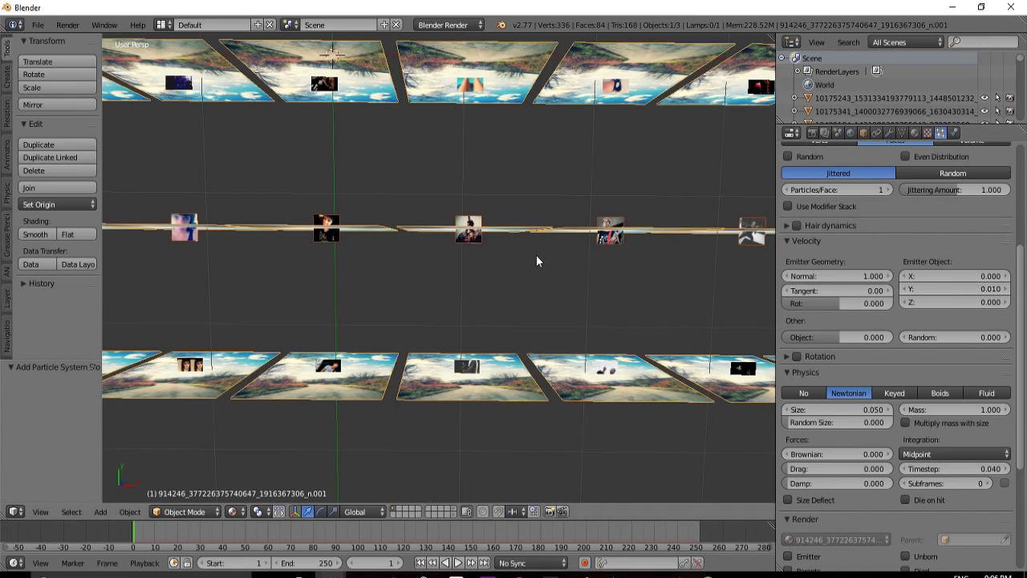
Step: Examine the particle photos from the top view, closing in on the black-and-white photo of two people at the grid's edge
scroll(536, 254, "down", 2)
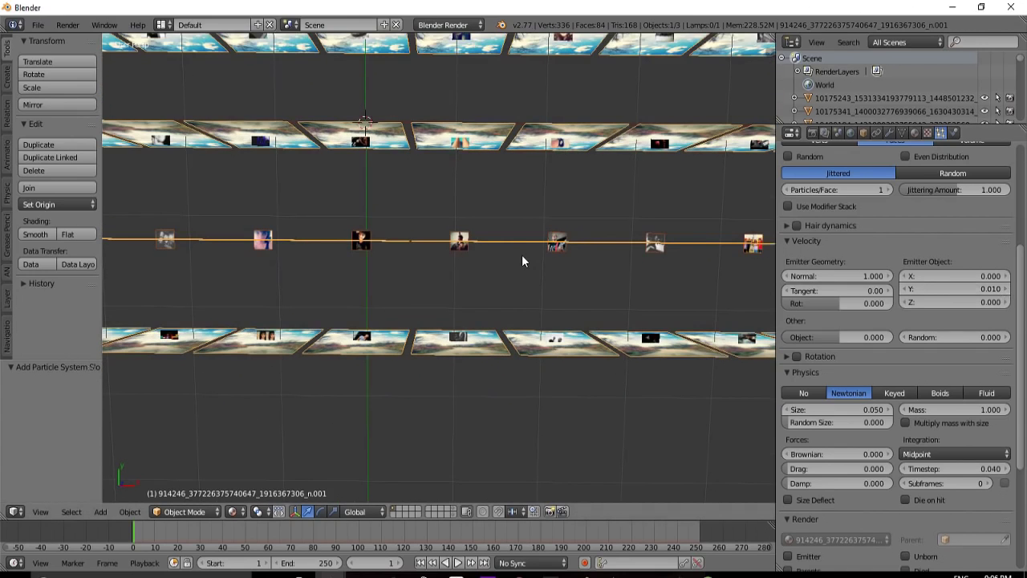
key("KP_7")
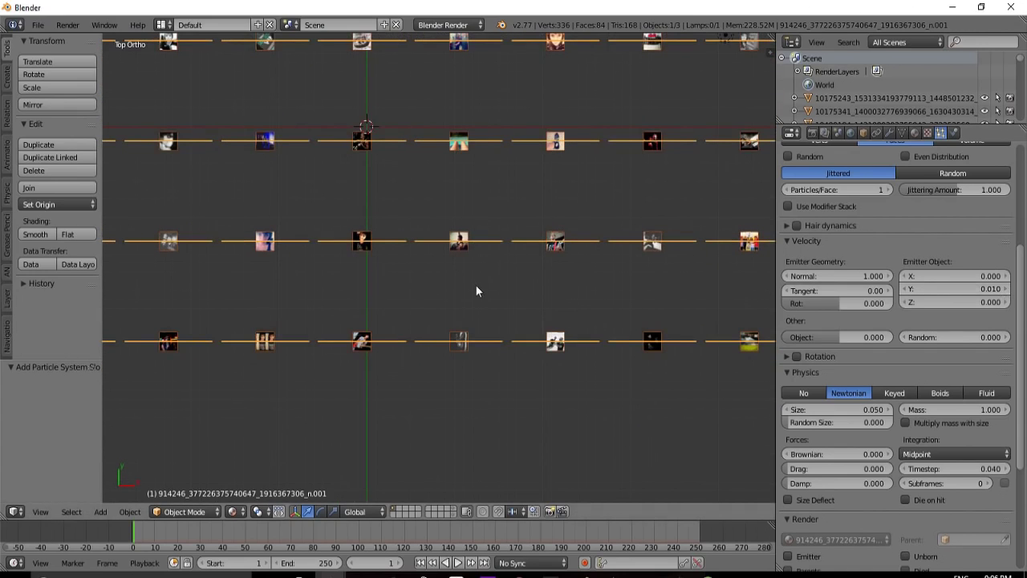
middle_click_drag(491, 282, 500, 488, "shift")
scroll(446, 196, "up", 5)
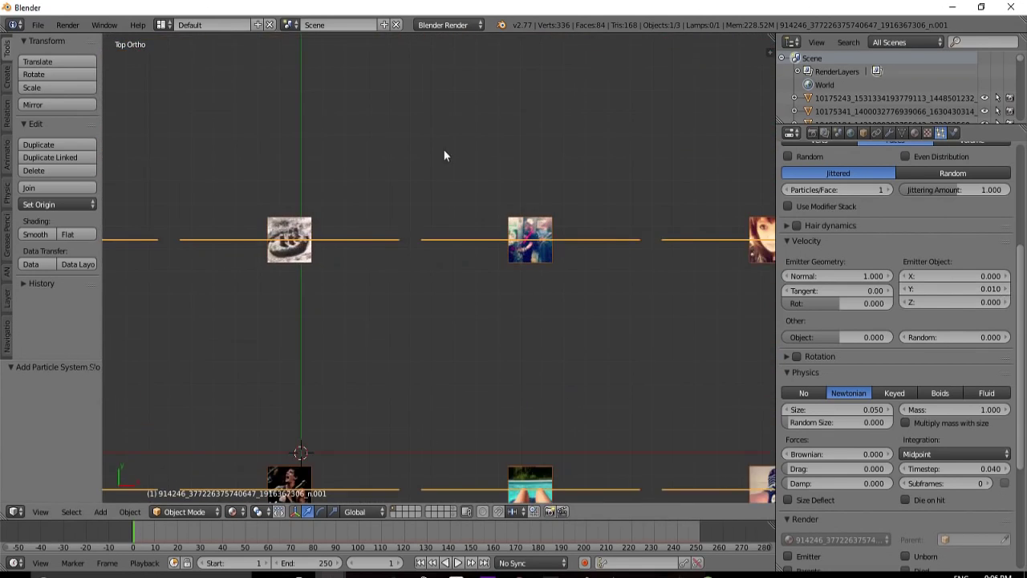
middle_click_drag(443, 148, 105, 88, "shift")
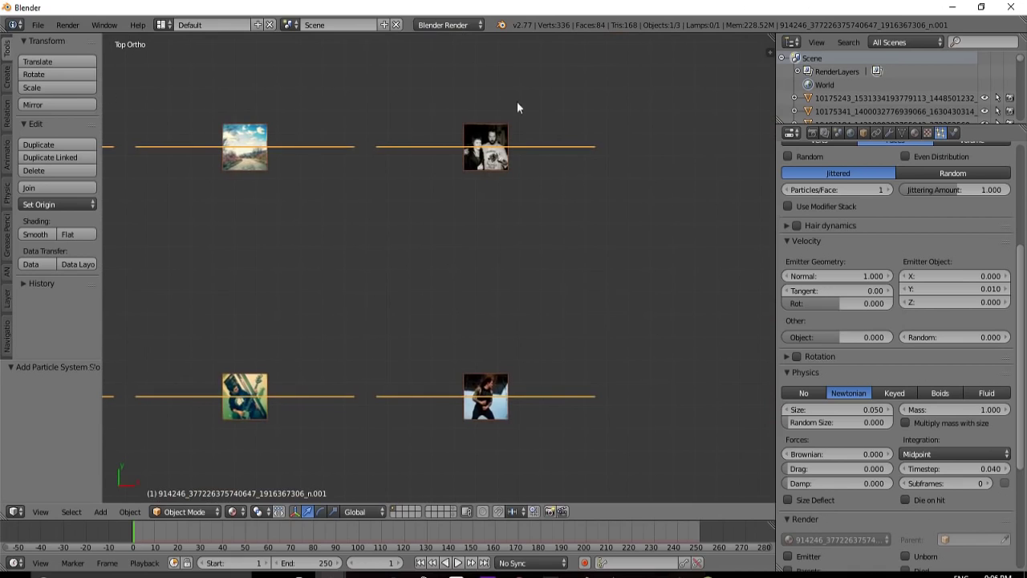
scroll(517, 101, "up", 5)
middle_click_drag(501, 107, 447, 387, "shift")
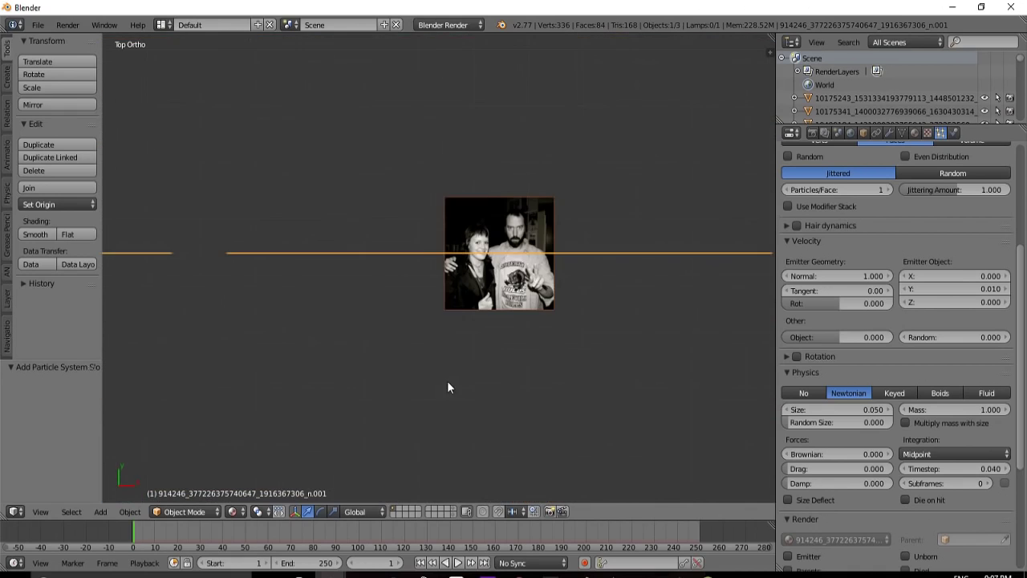
scroll(499, 322, "up", 5)
middle_click_drag(522, 251, 405, 266, "shift")
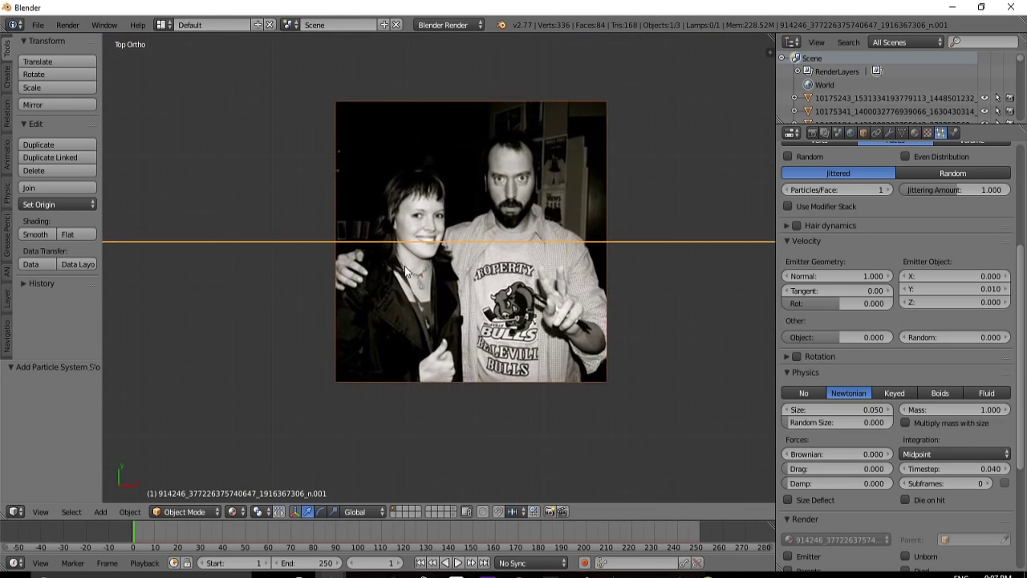
scroll(508, 249, "up", 2)
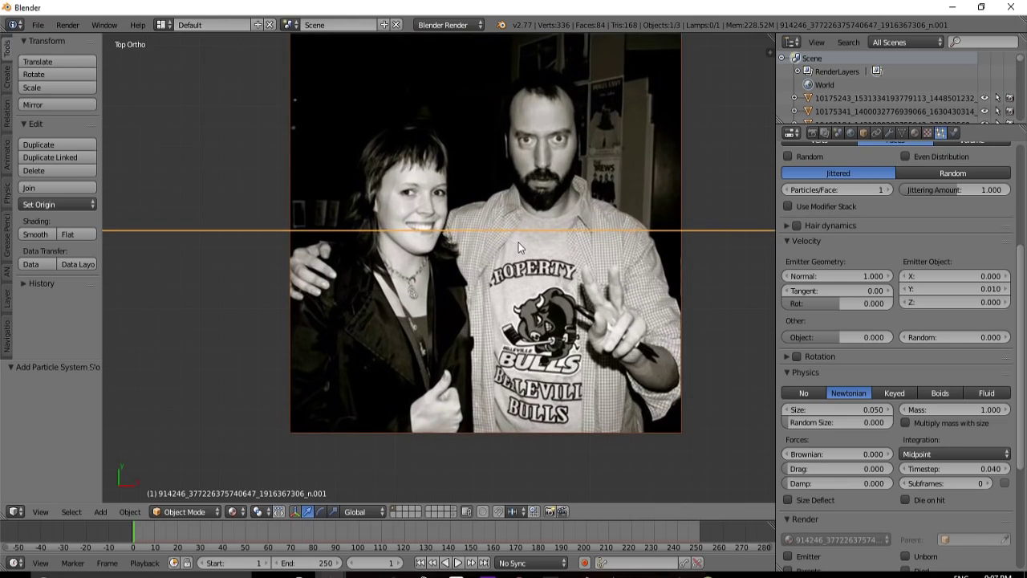
Step: Switch to the slideshow.blend window, view the finished photo wall and the preceding reference slide, and return to the working scene
mouse_move(325, 573)
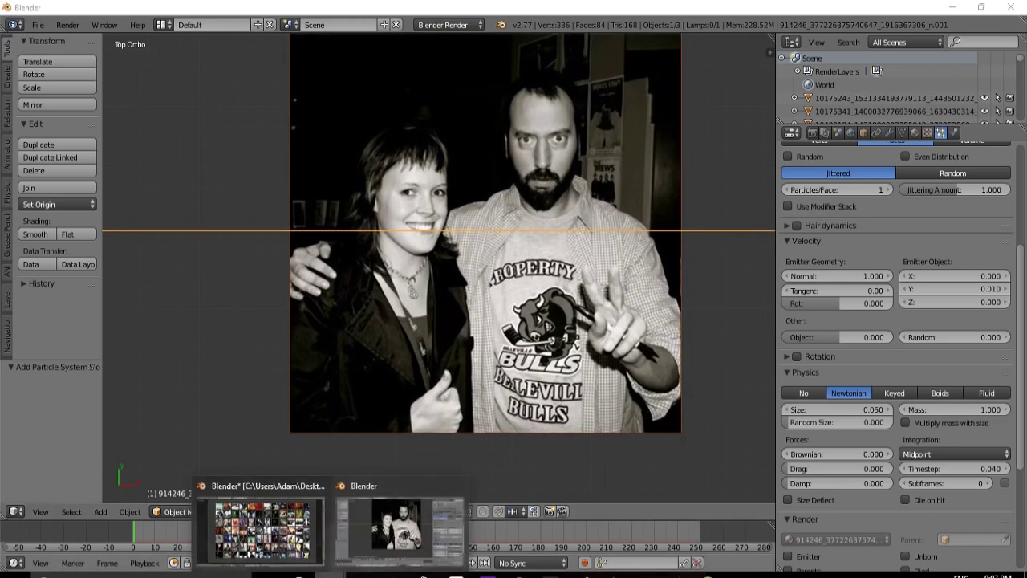
left_click(275, 535)
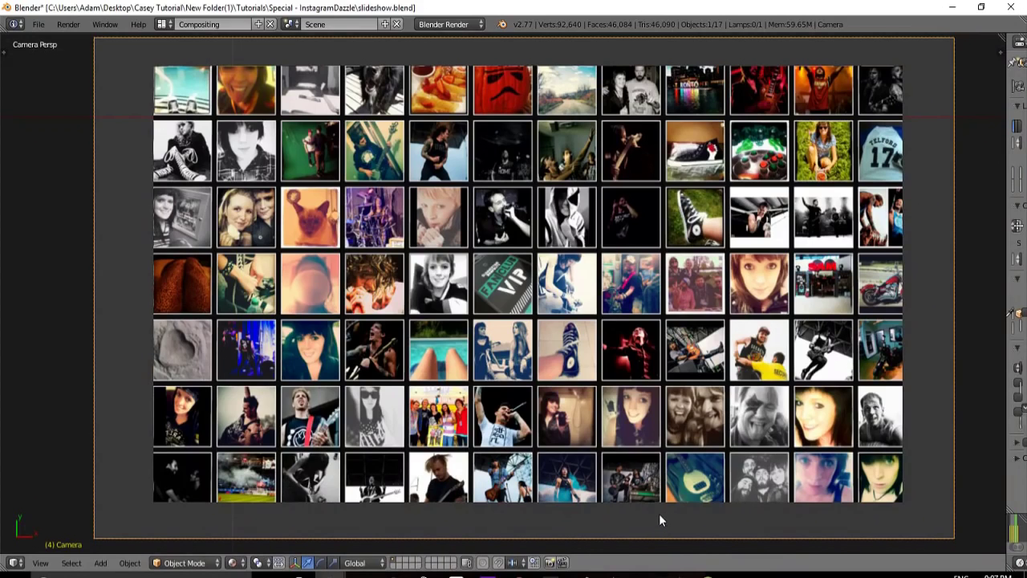
key("Left")
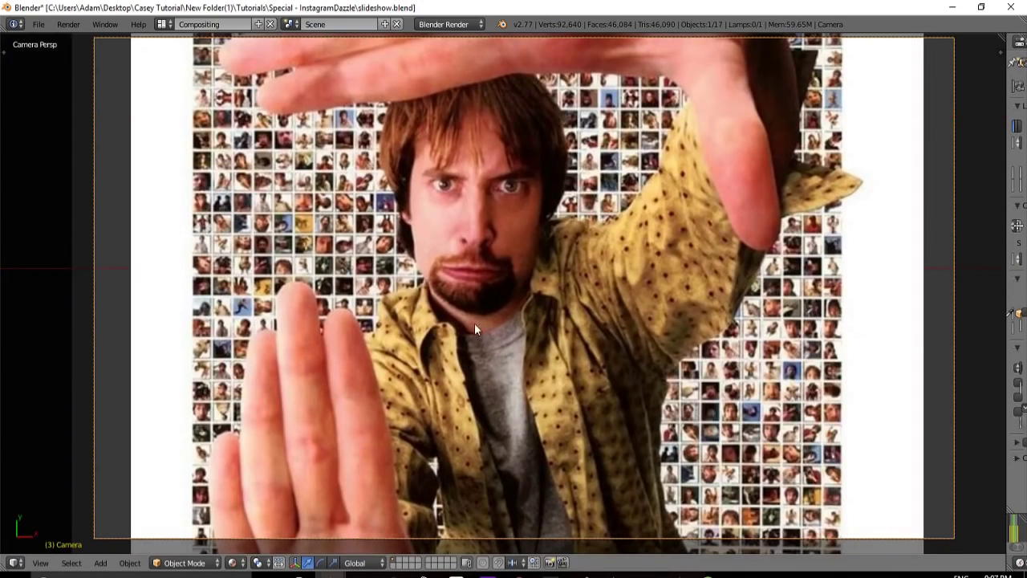
mouse_move(325, 573)
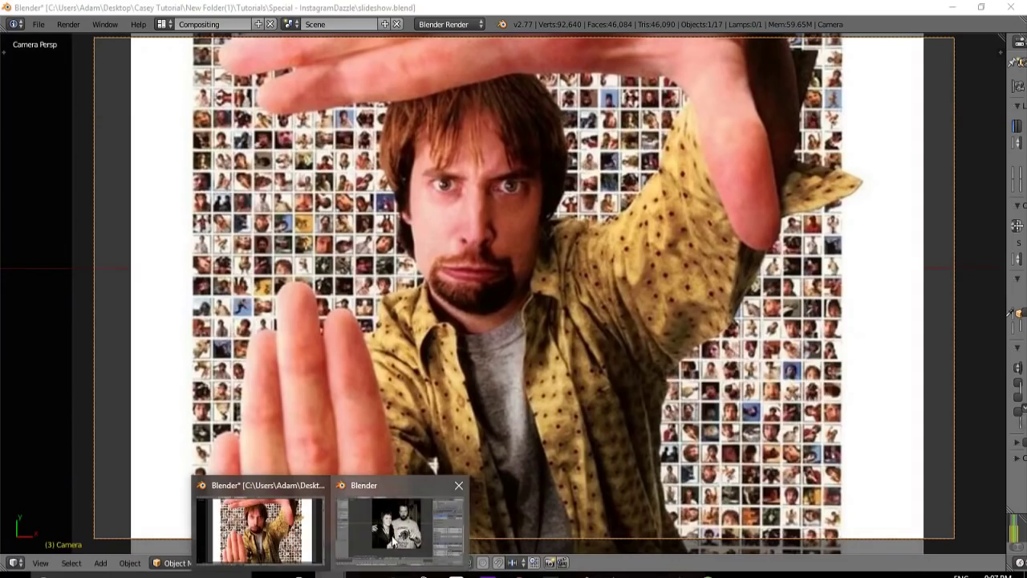
left_click(394, 542)
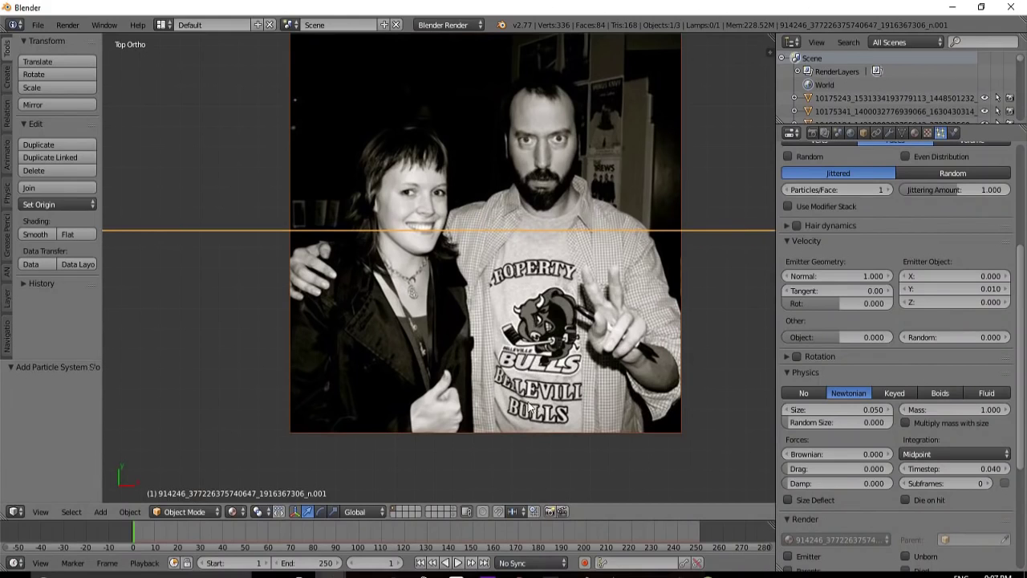
Step: Raise the particle system's Normal velocity to about 5.48 so the photos fill the grid in top view
scroll(527, 408, "down", 6)
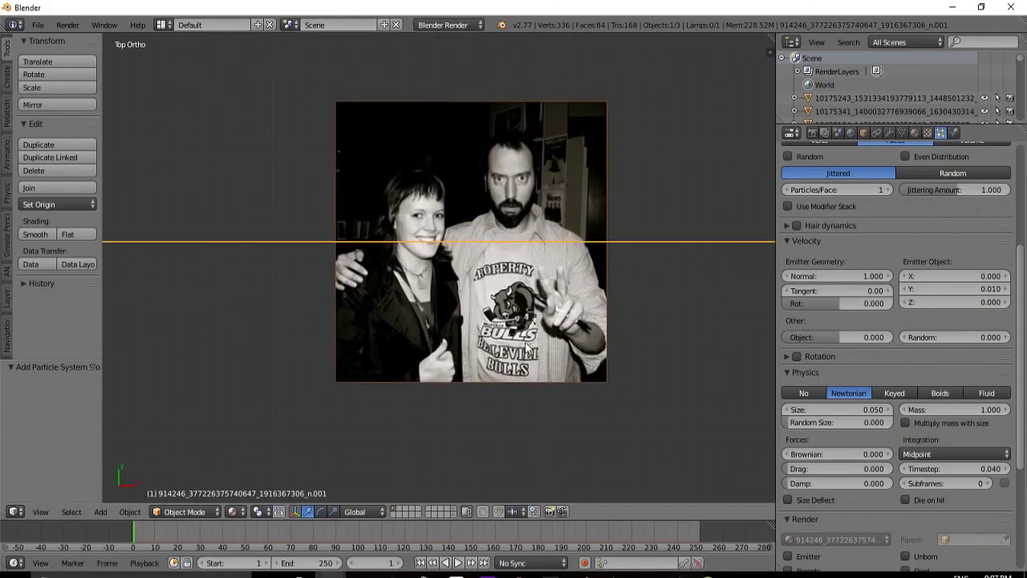
scroll(518, 341, "down", 12)
scroll(400, 355, "down", 3)
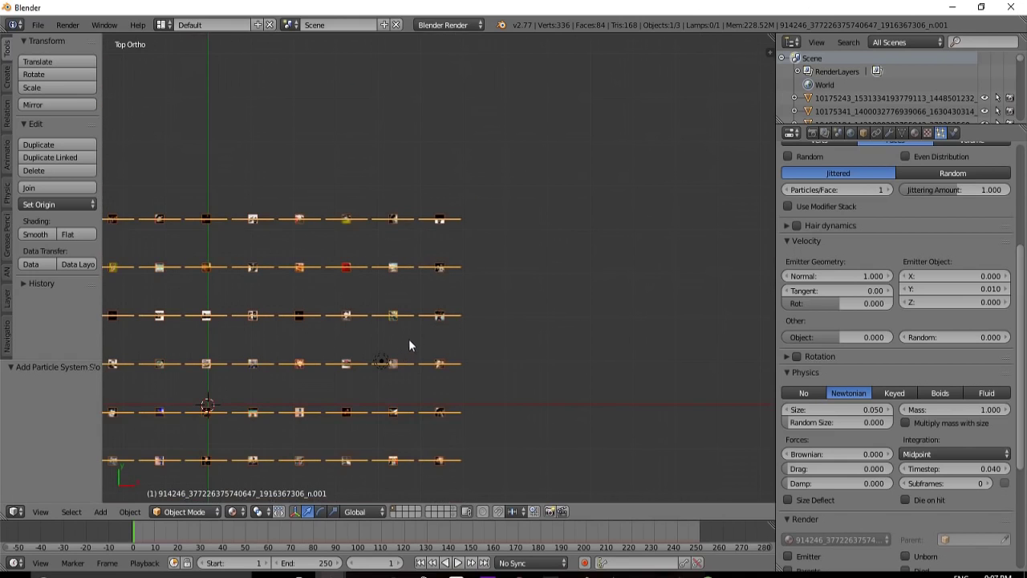
middle_click_drag(410, 344, 741, 266, "shift")
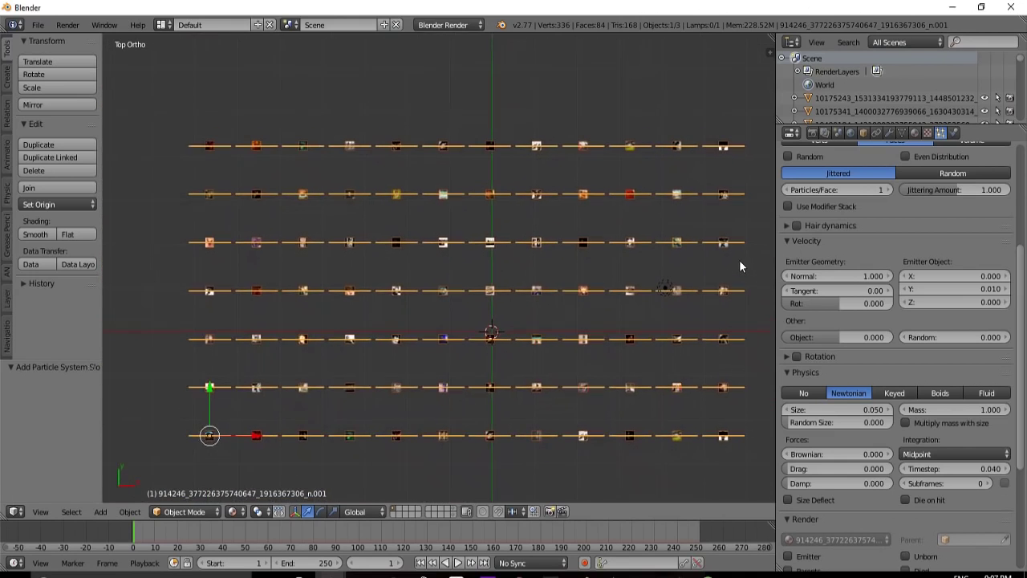
scroll(537, 270, "up", 3)
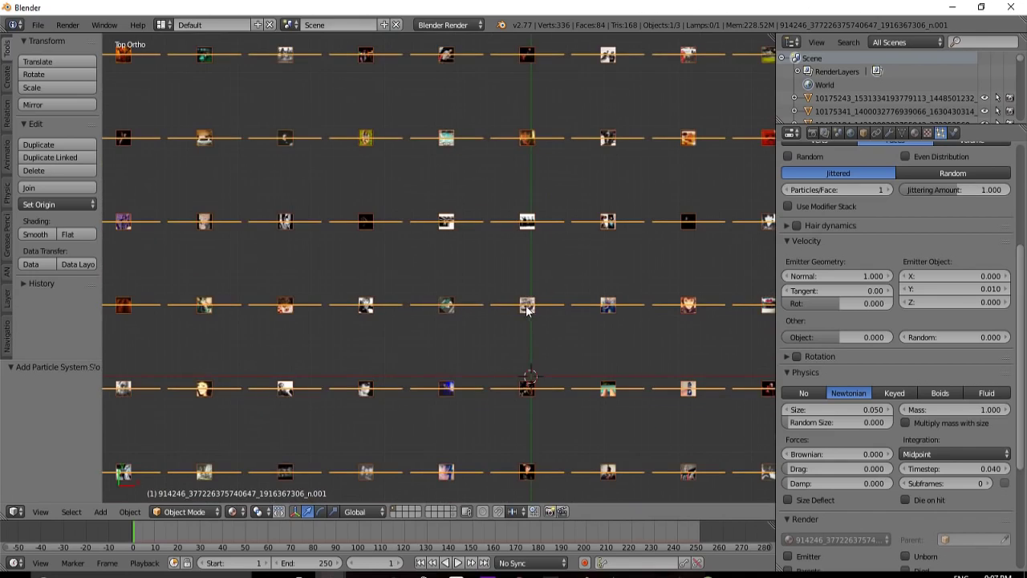
scroll(526, 305, "up", 3)
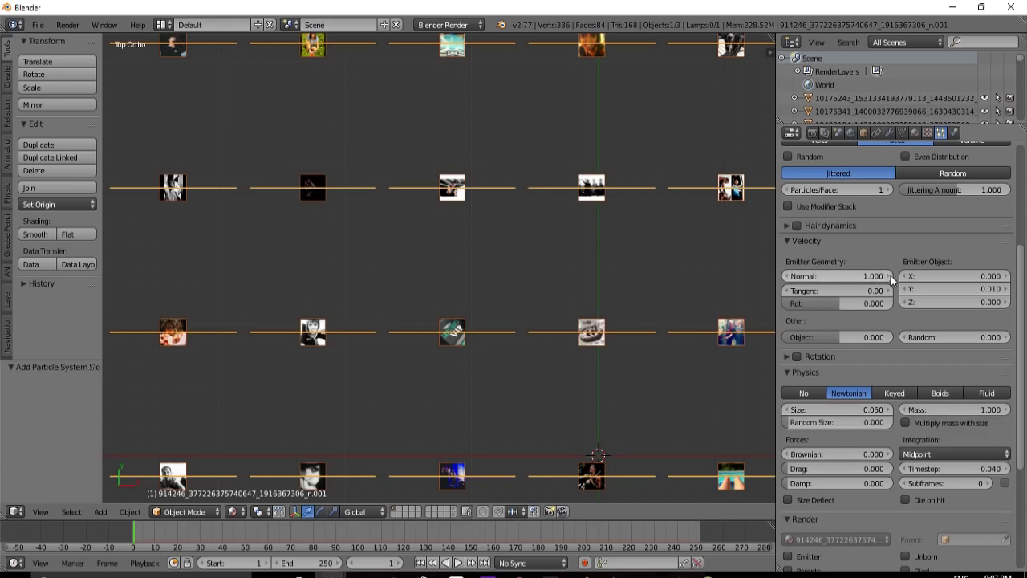
left_click_drag(889, 278, 1026, 278)
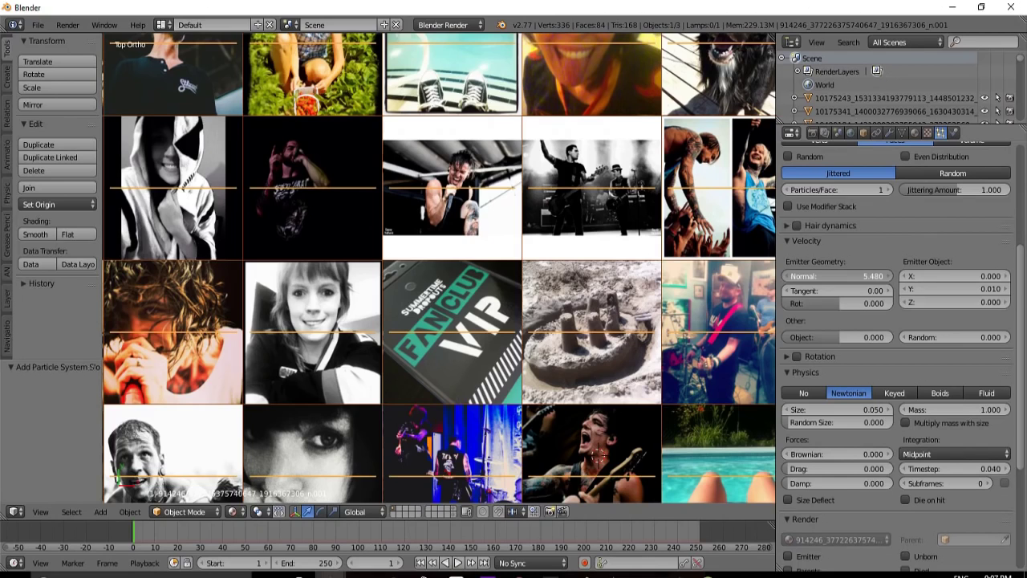
Step: Set the particle system's Normal velocity to 5.000 so the photos shrink with gaps between them in top view
left_click_drag(1026, 277, 1023, 278)
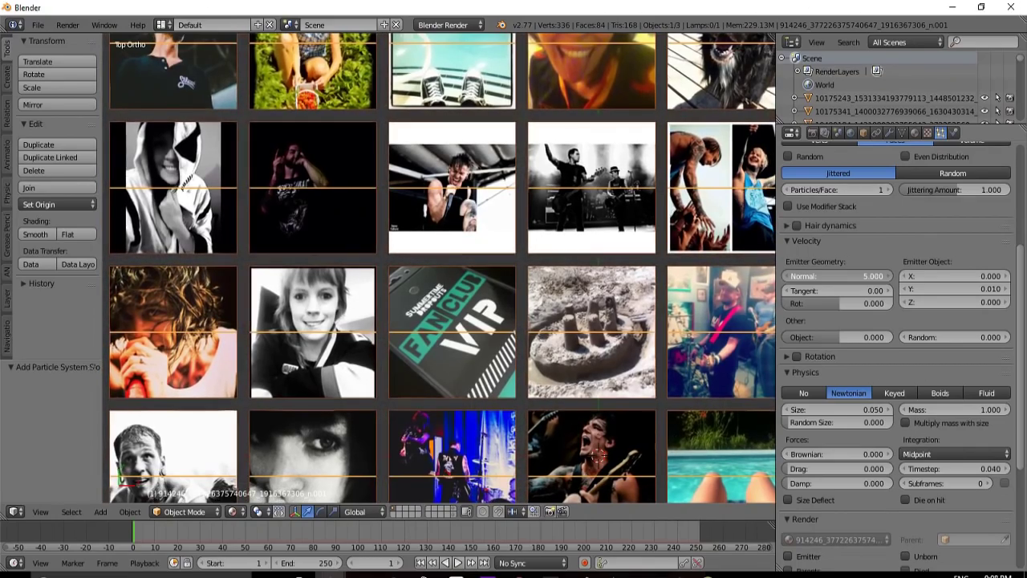
scroll(329, 269, "down", 7)
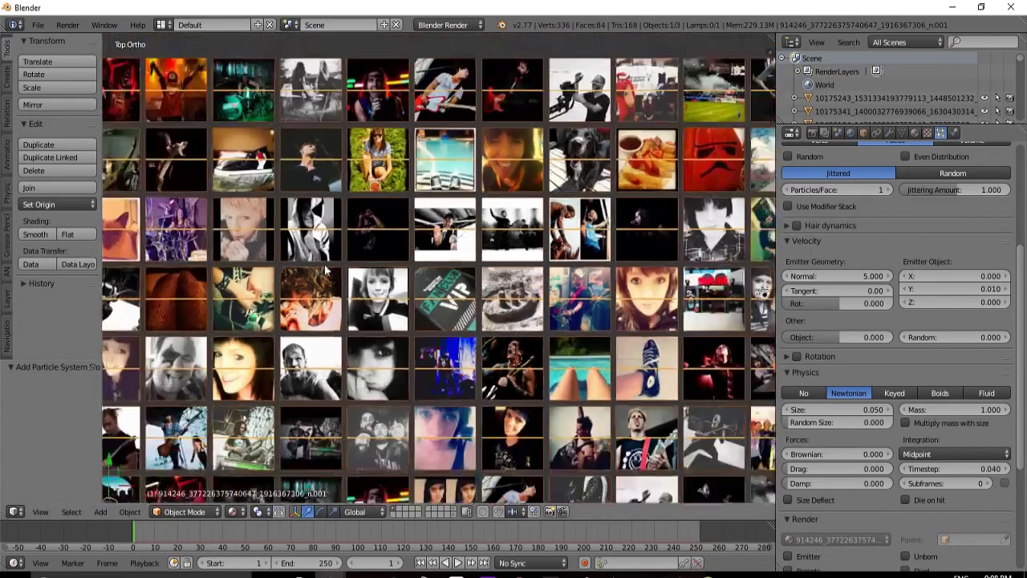
scroll(325, 261, "up", 3)
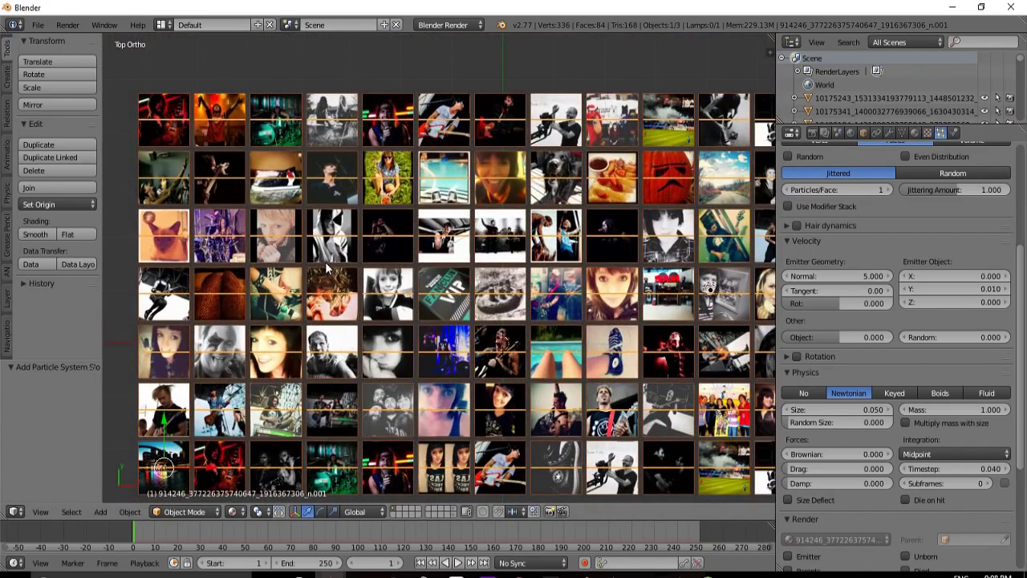
scroll(480, 300, "down", 1)
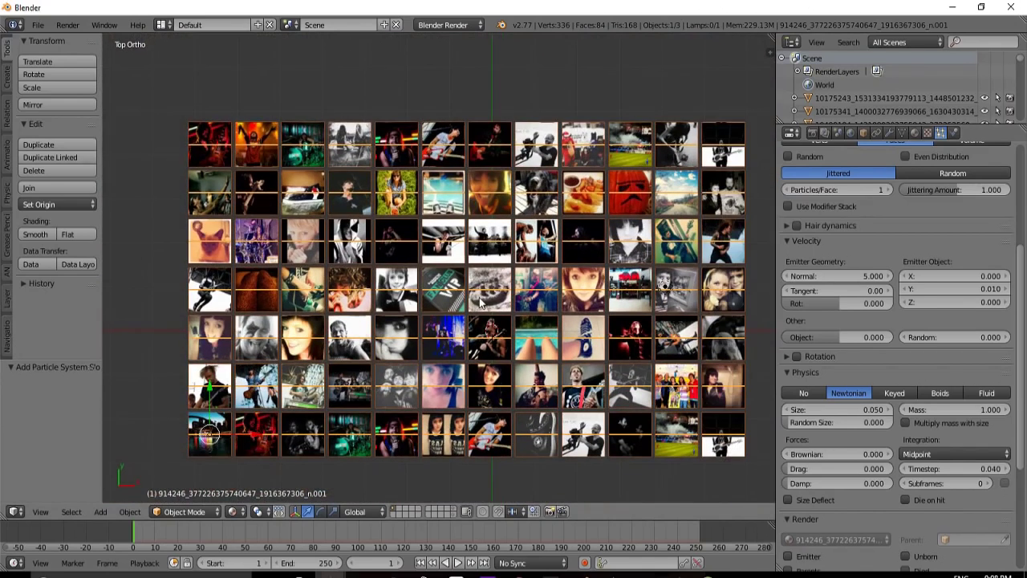
Step: Centre the whole photo wall in top view and align the camera to this view
scroll(480, 301, "up", 1)
scroll(480, 300, "down", 3)
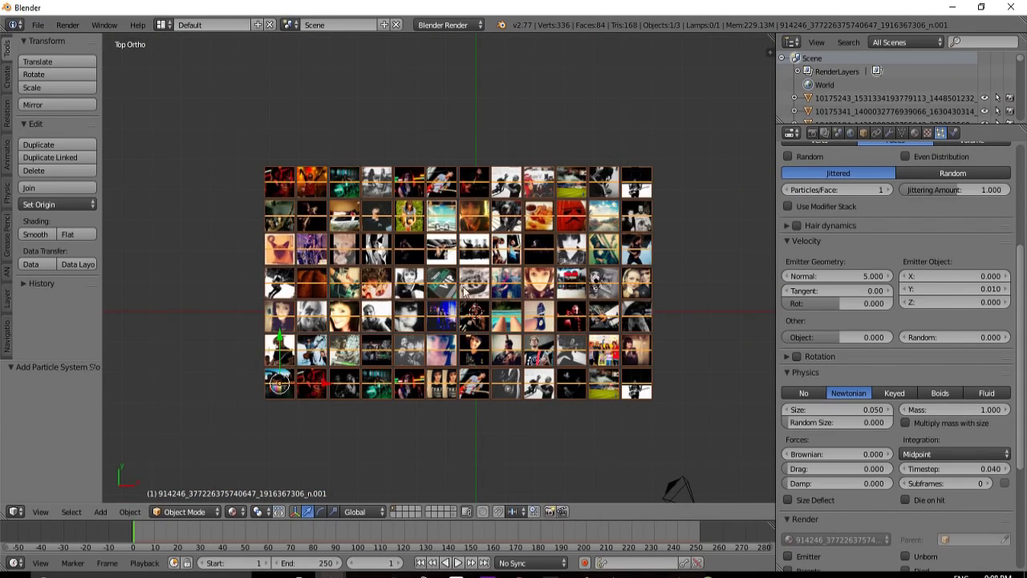
scroll(459, 337, "up", 2)
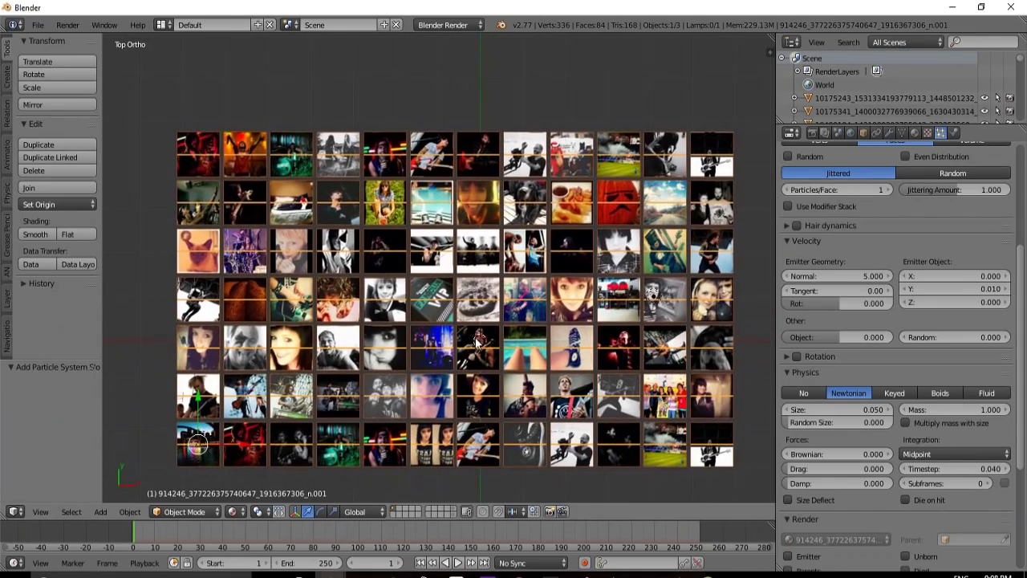
middle_click_drag(478, 342, 456, 307, "shift")
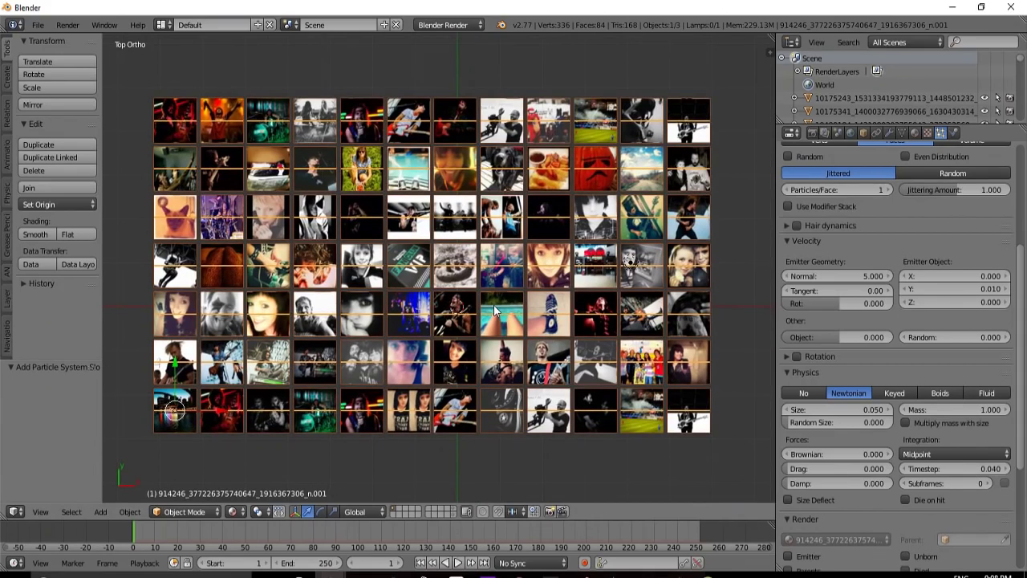
key("ctrl+alt+KP_0")
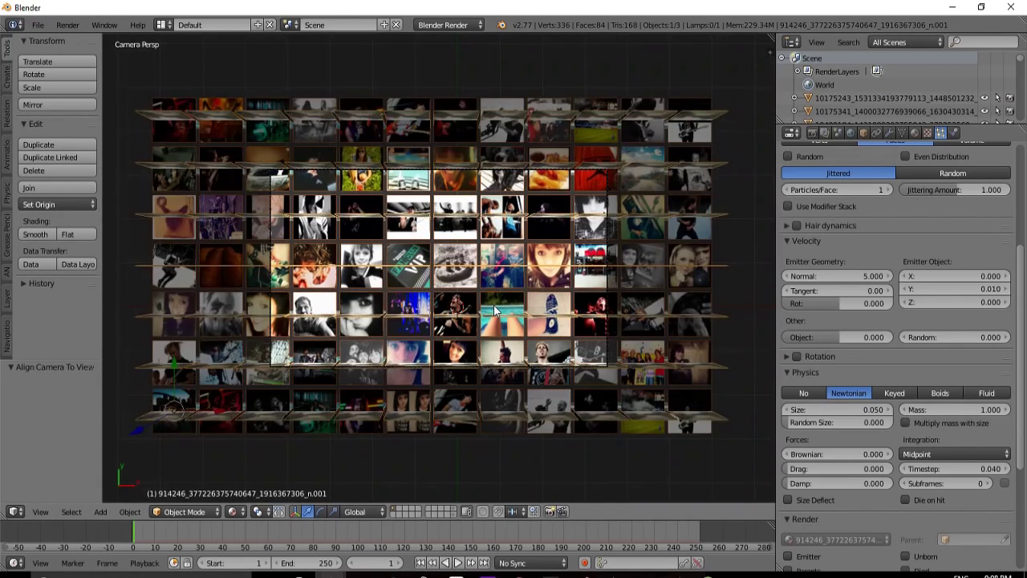
Step: Select the camera and raise it about 5.294 along the Z axis
right_click(608, 306)
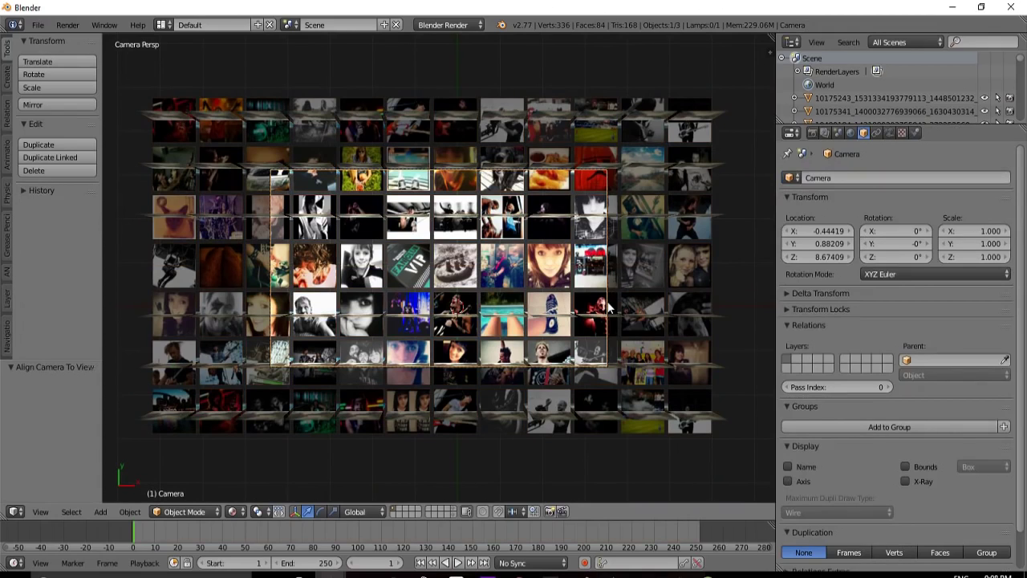
key("g")
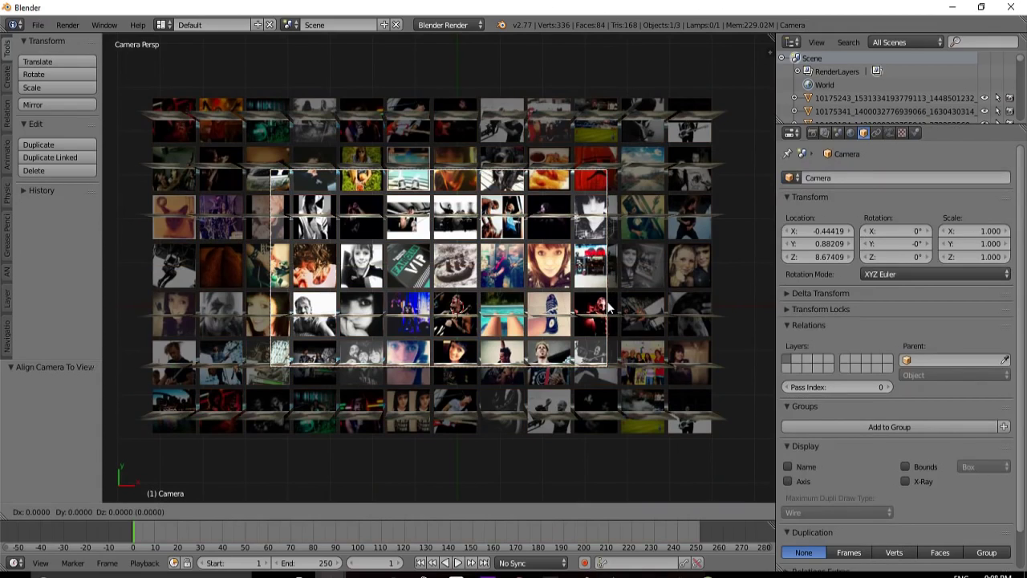
key("z")
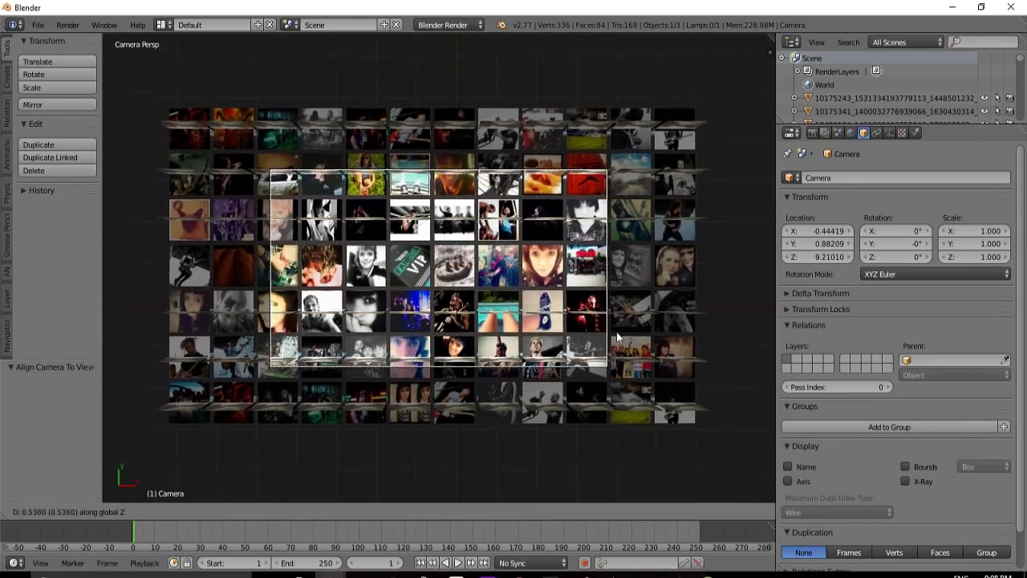
mouse_move(628, 372)
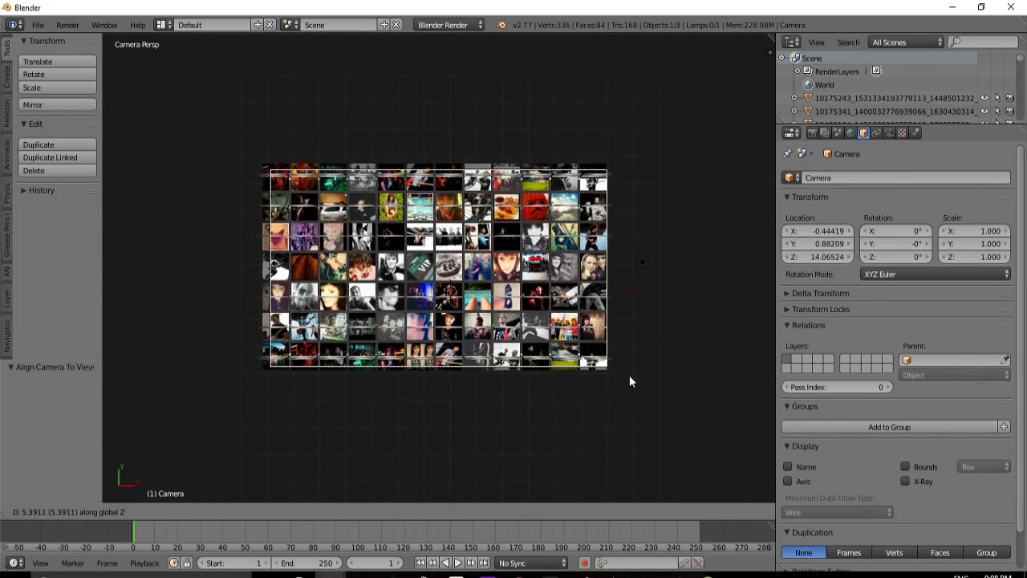
left_click(629, 374)
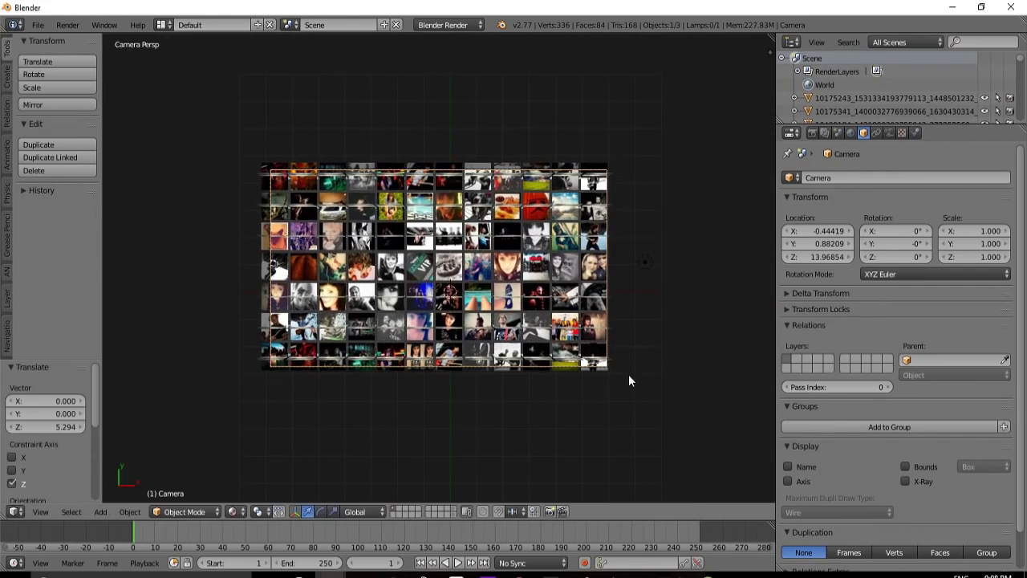
Step: Shift the camera about -0.157 in X and 0.010 in Y to centre the photo wall horizontally in its frame
key("g")
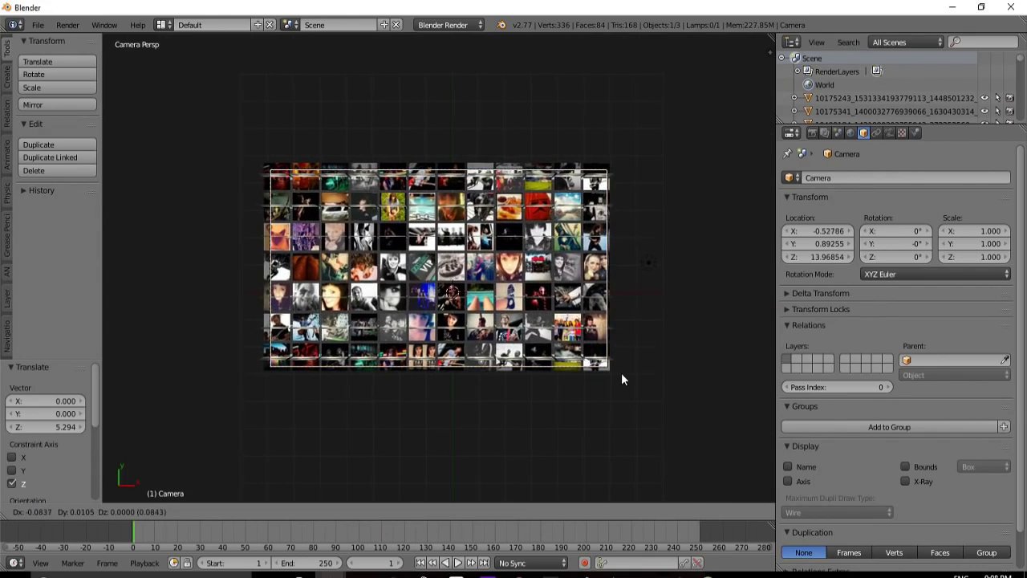
mouse_move(618, 379)
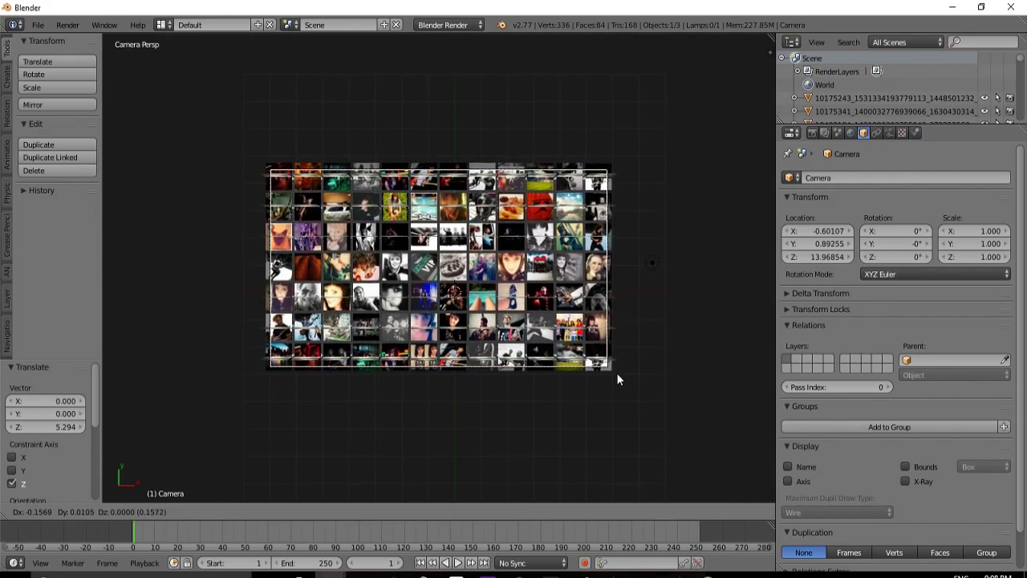
left_click(618, 375)
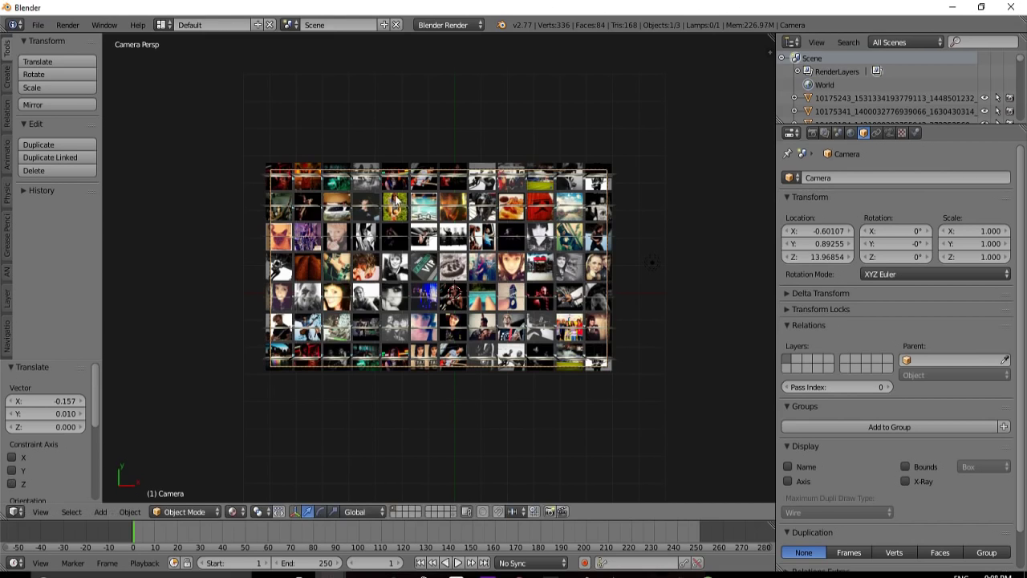
Step: Raise the camera about 1.135 along Z to fit the whole wall, and nudge it about -0.018 in X and 0.048 in Y
scroll(388, 193, "up", 2)
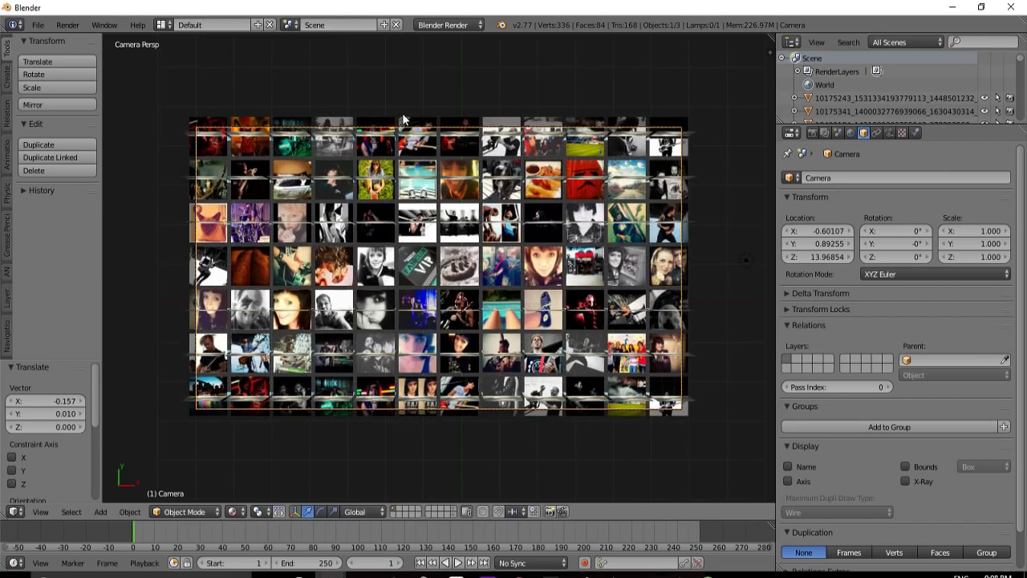
scroll(377, 170, "up", 1)
scroll(378, 170, "down", 1)
scroll(370, 240, "up", 2)
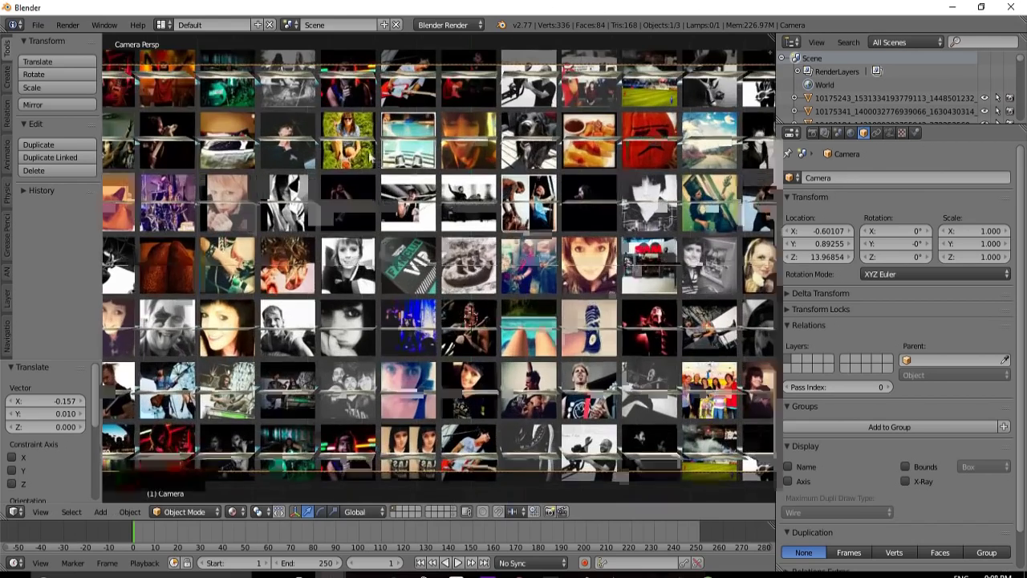
scroll(353, 337, "down", 1)
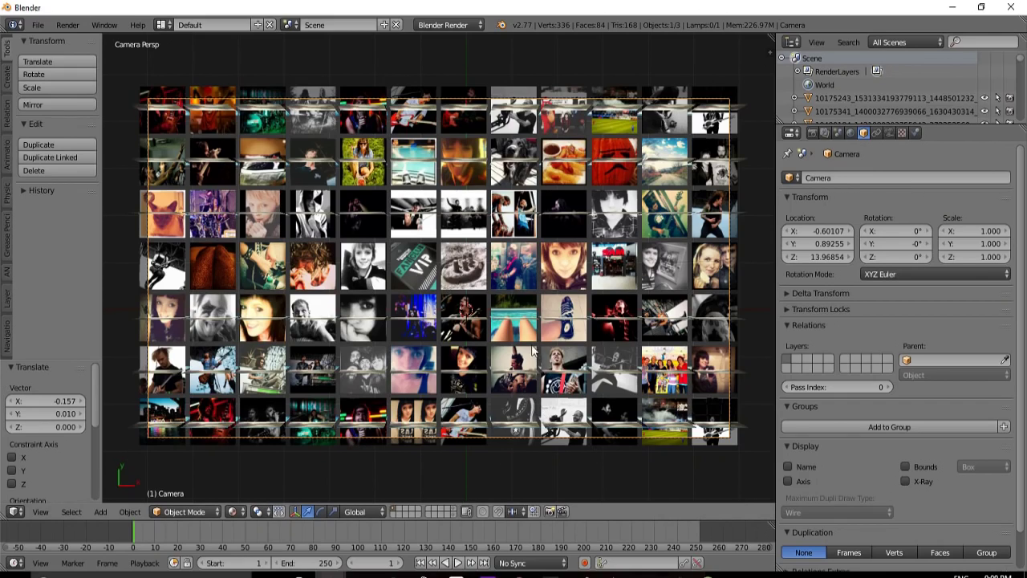
key("g")
key("z")
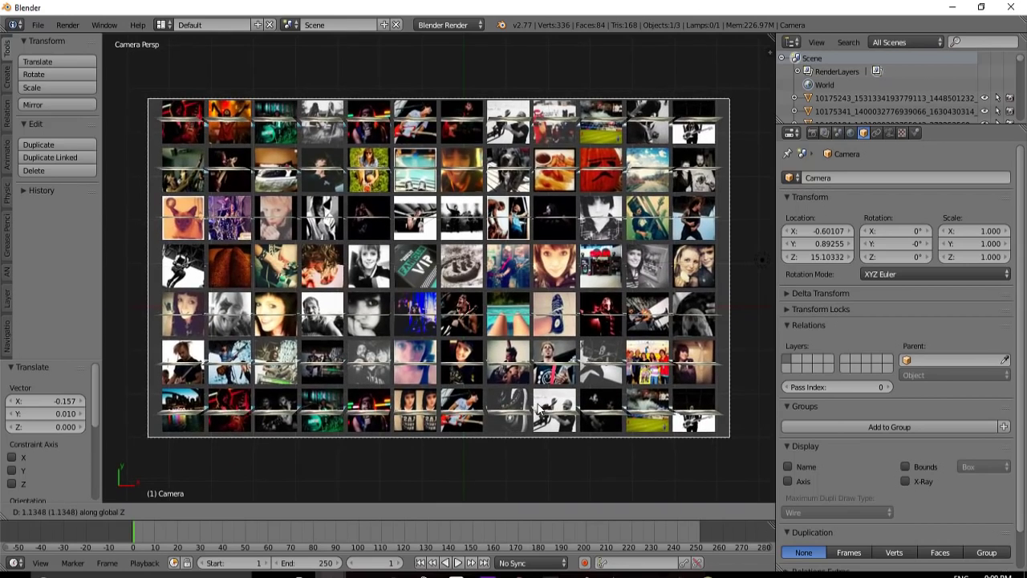
left_click(538, 407)
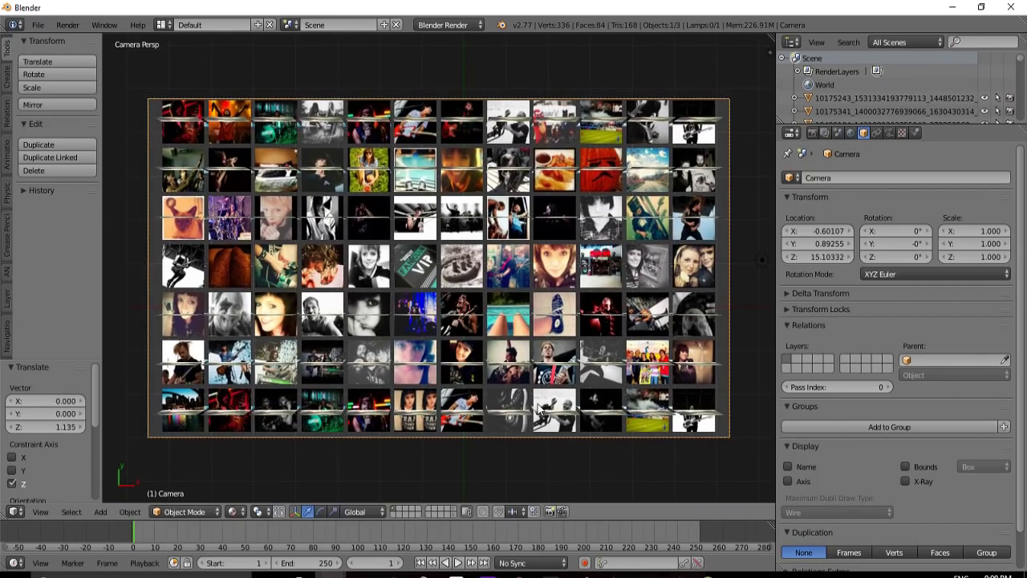
key("g")
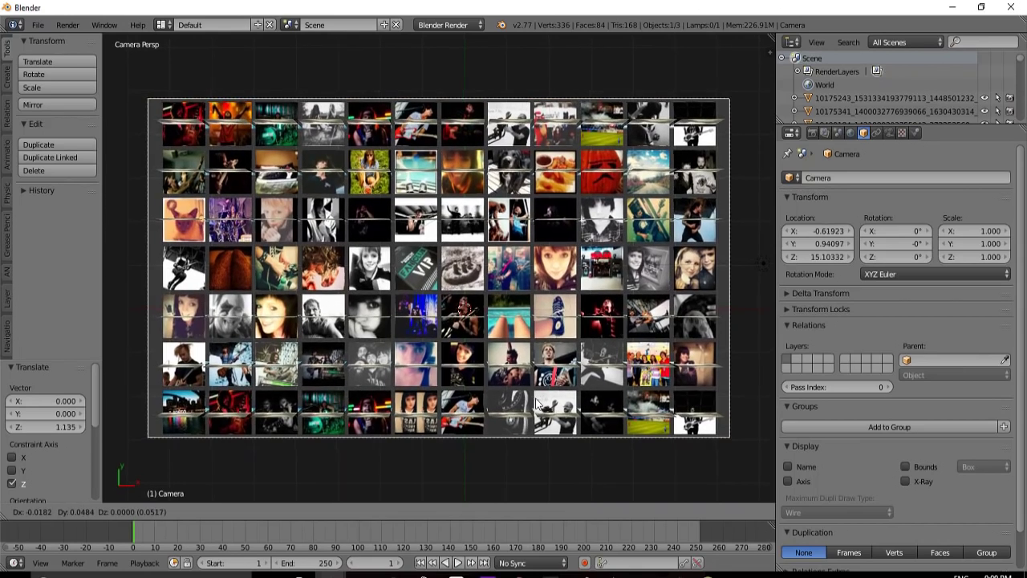
left_click(525, 401)
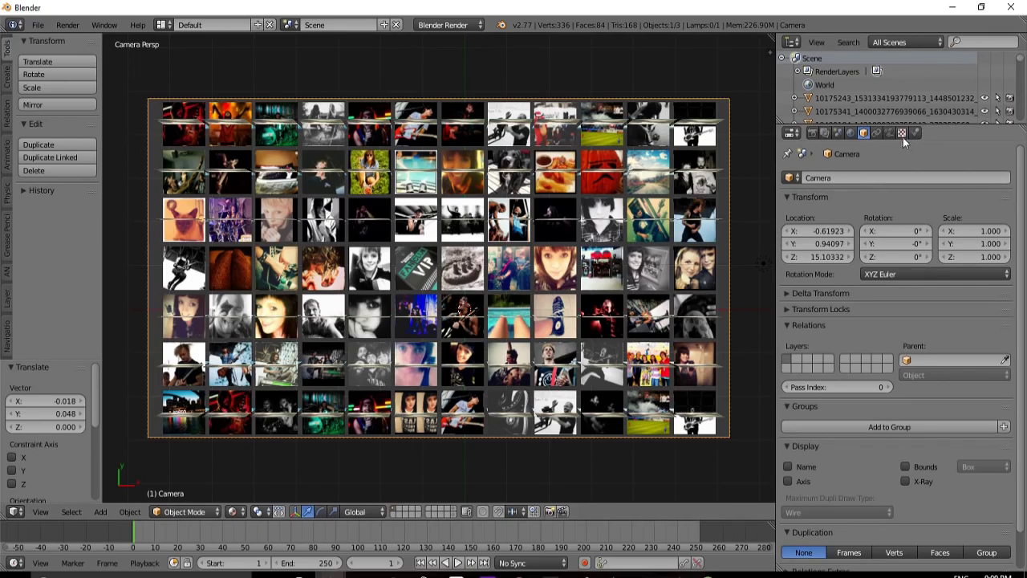
Step: Select the emitter grid and set its particle emission Number to 84 so every cell holds one photo
right_click(609, 121)
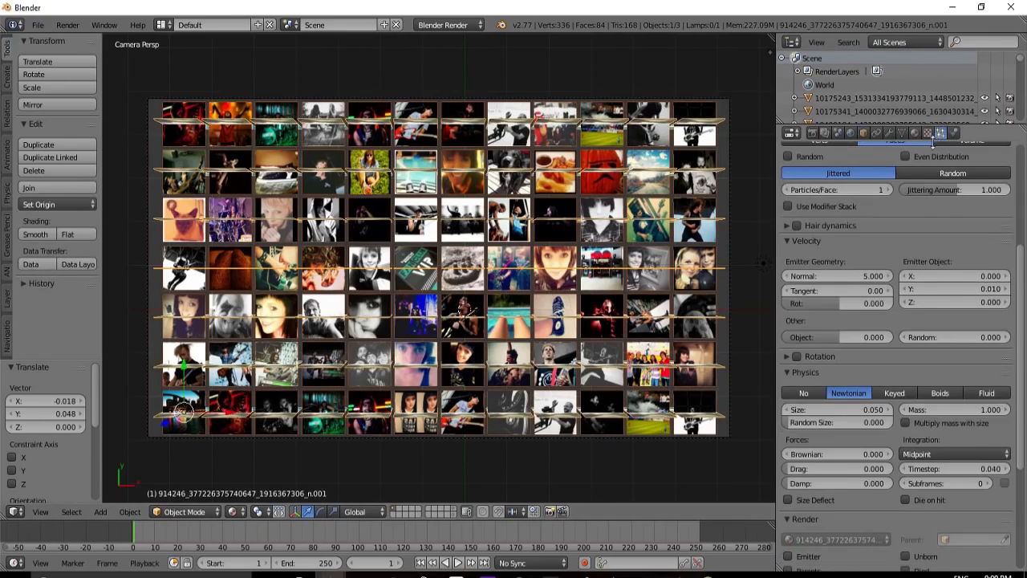
scroll(873, 232, "up", 3)
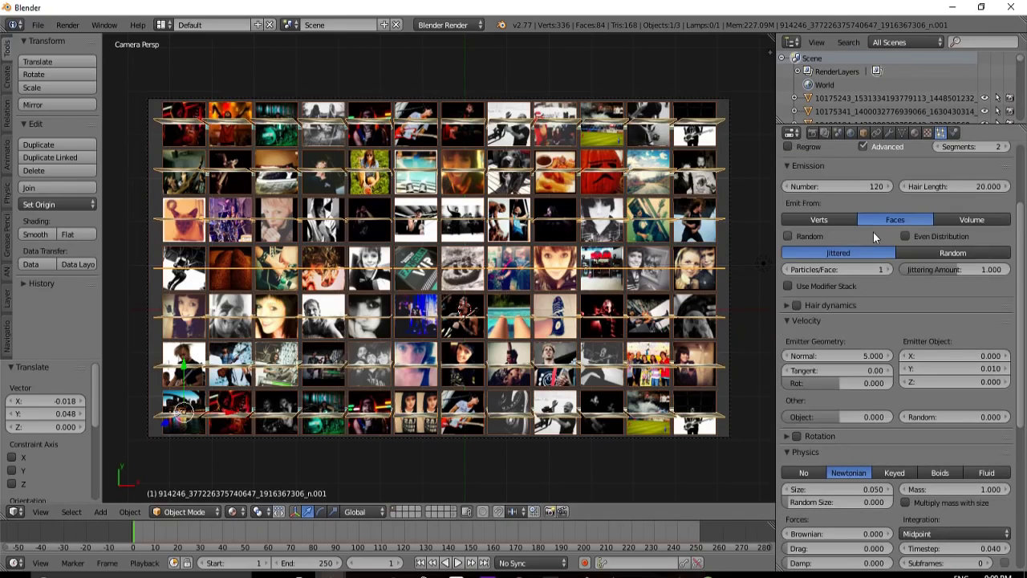
left_click(787, 186)
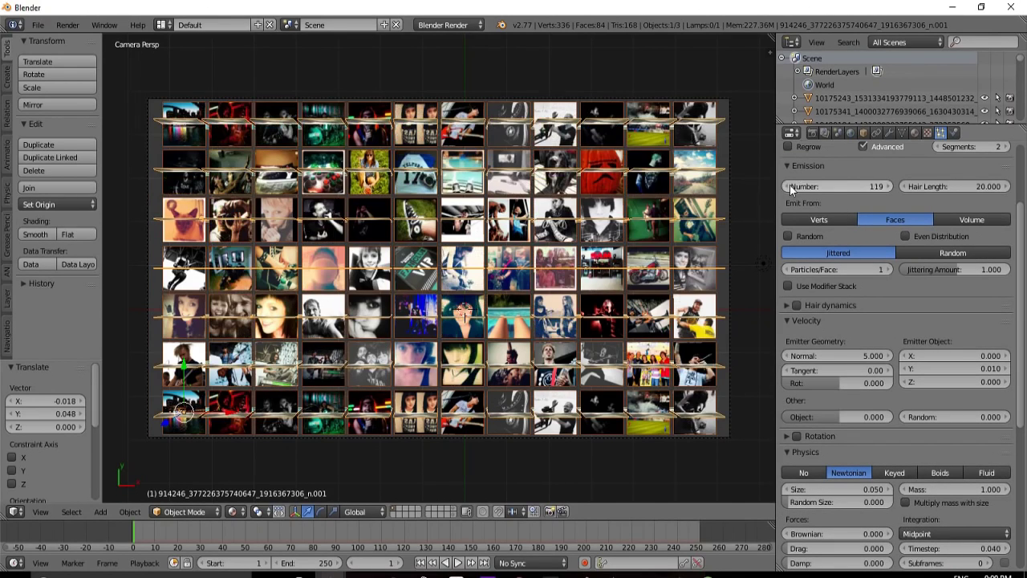
left_click(790, 186)
left_click(790, 185)
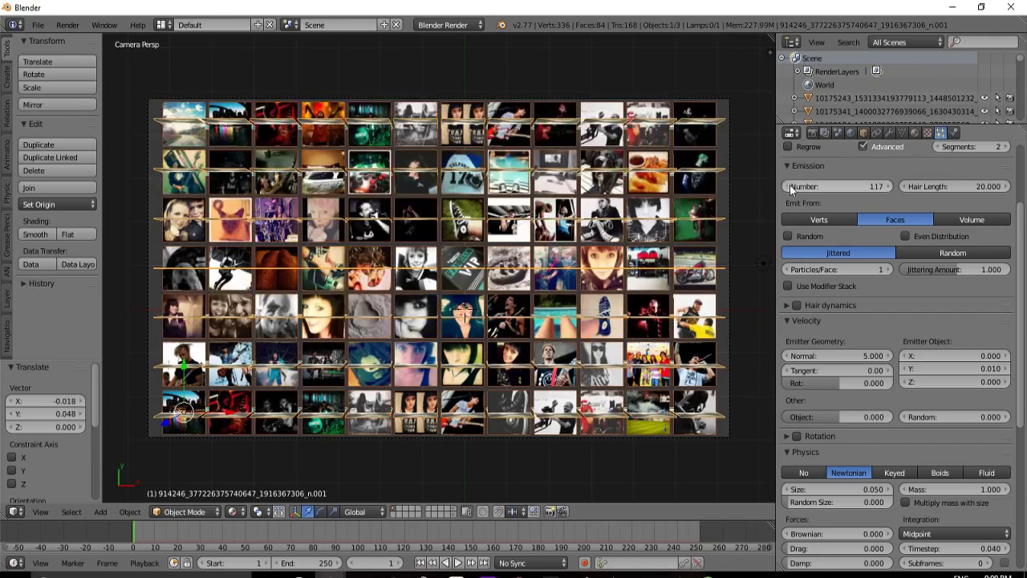
left_click(790, 185)
left_click(790, 185)
left_click(790, 185)
left_click(790, 186)
left_click(790, 185)
left_click(790, 186)
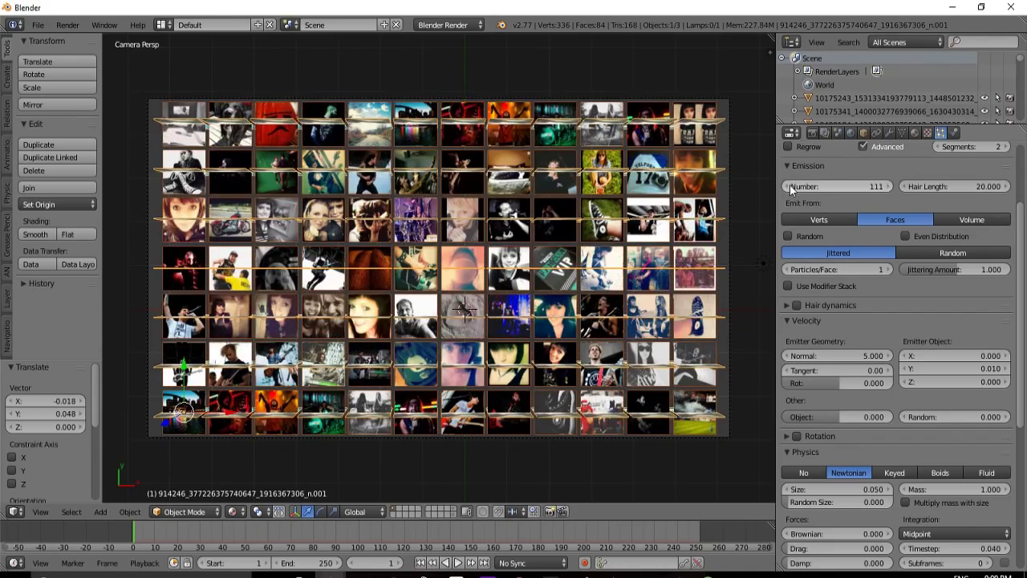
left_click_drag(790, 185, 831, 187)
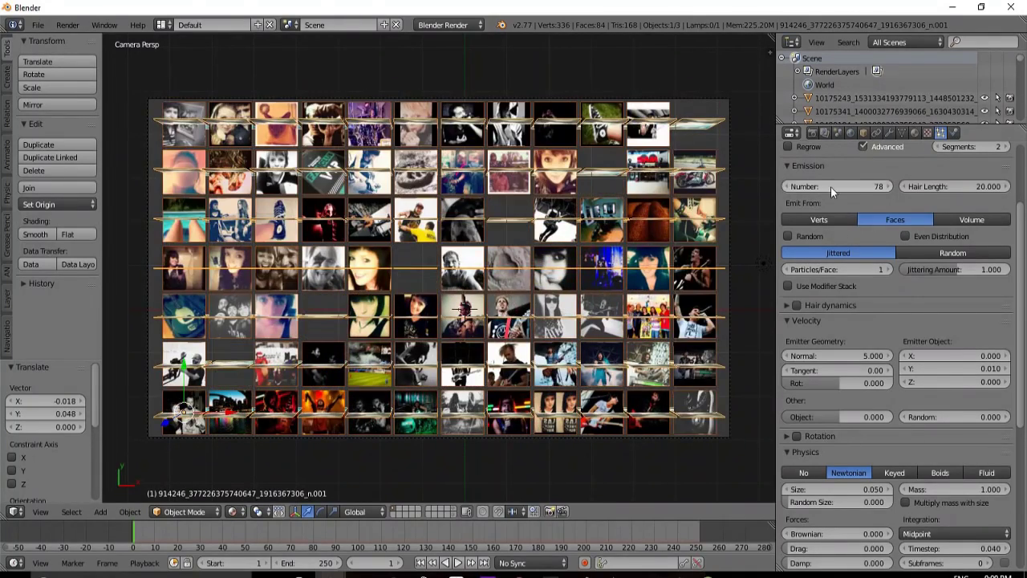
left_click(890, 184)
left_click(890, 184)
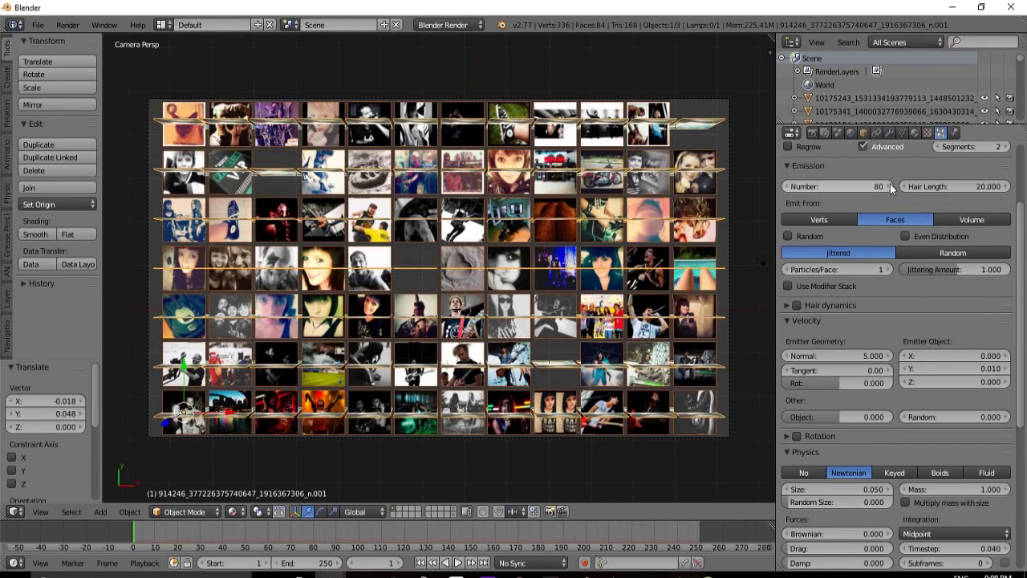
left_click(890, 186)
left_click(890, 186)
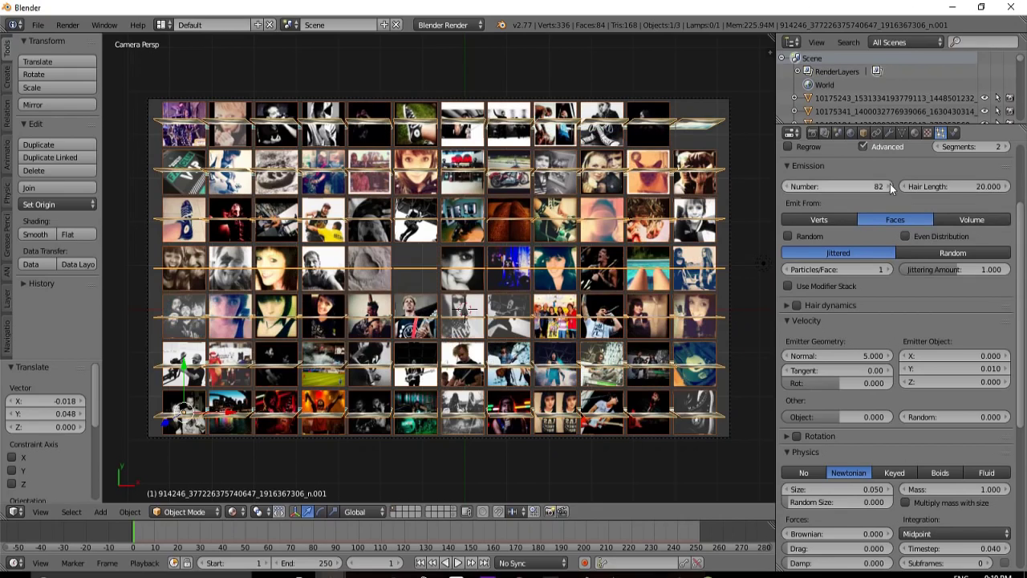
left_click(891, 184)
left_click(890, 184)
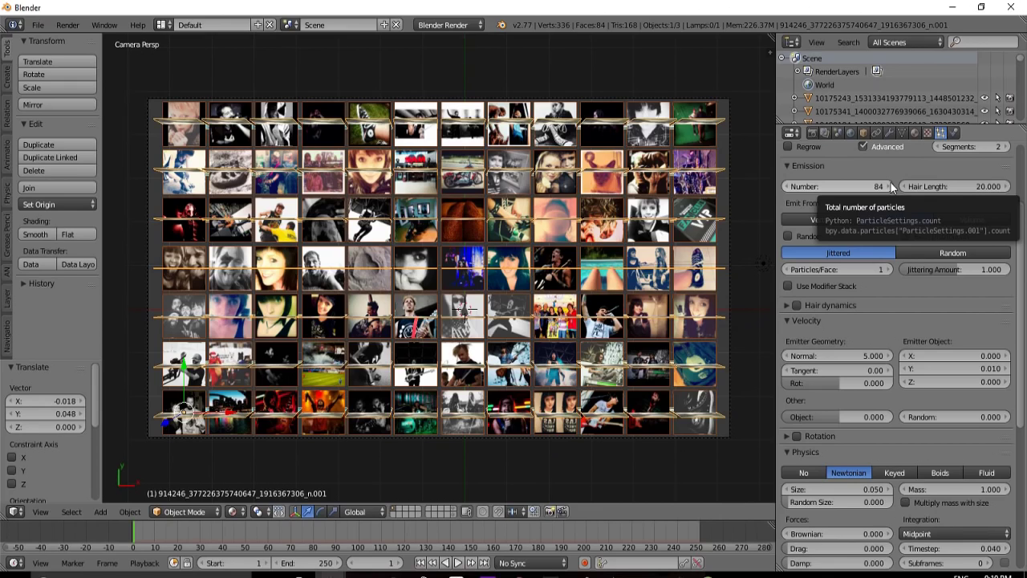
Step: Open the render settings and review the dimensions, anti-aliasing and output options
left_click(813, 133)
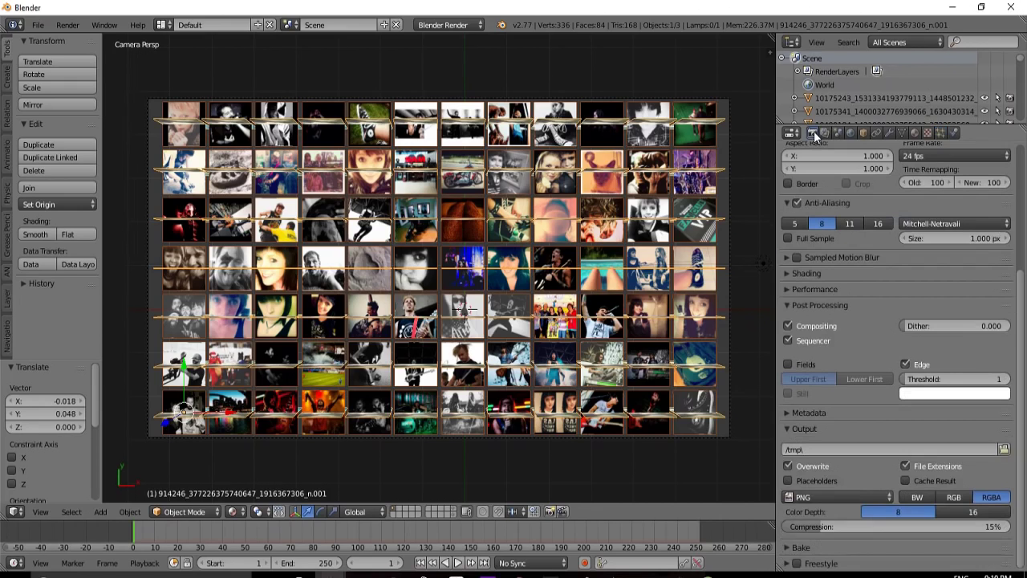
scroll(825, 259, "up", 5)
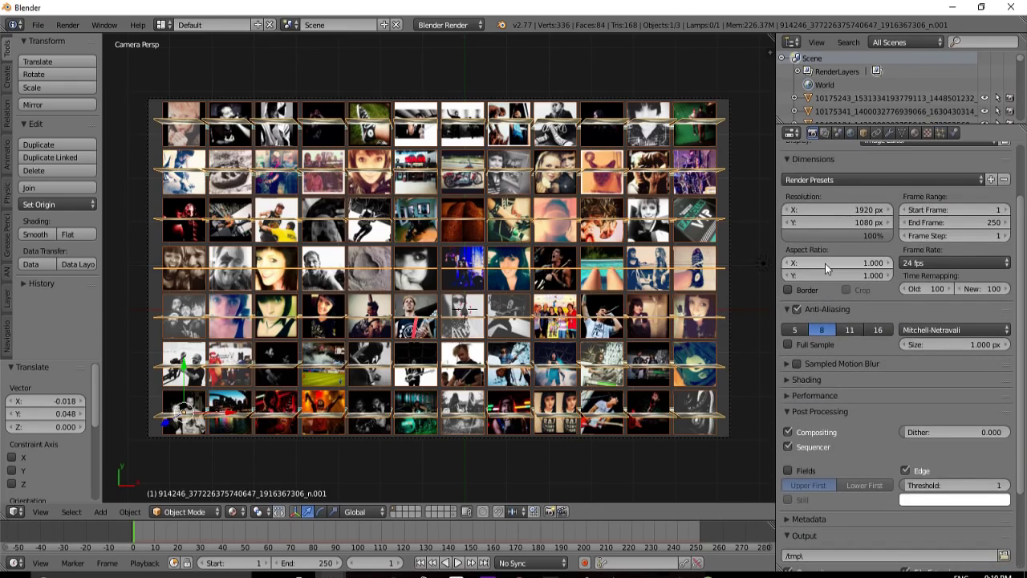
scroll(923, 384, "down", 5)
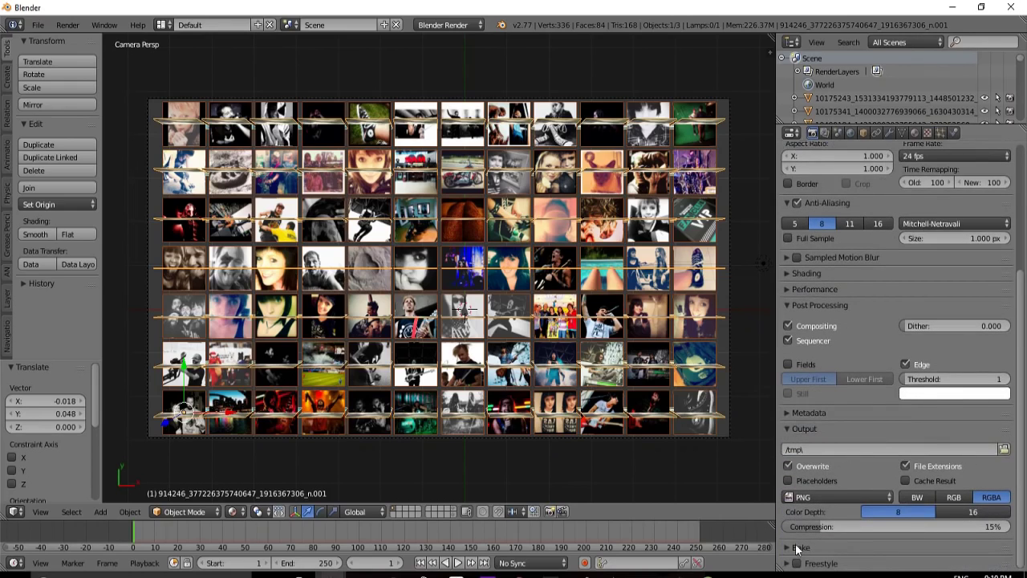
Step: Render the photo wall from the camera view as a still image
left_click(851, 133)
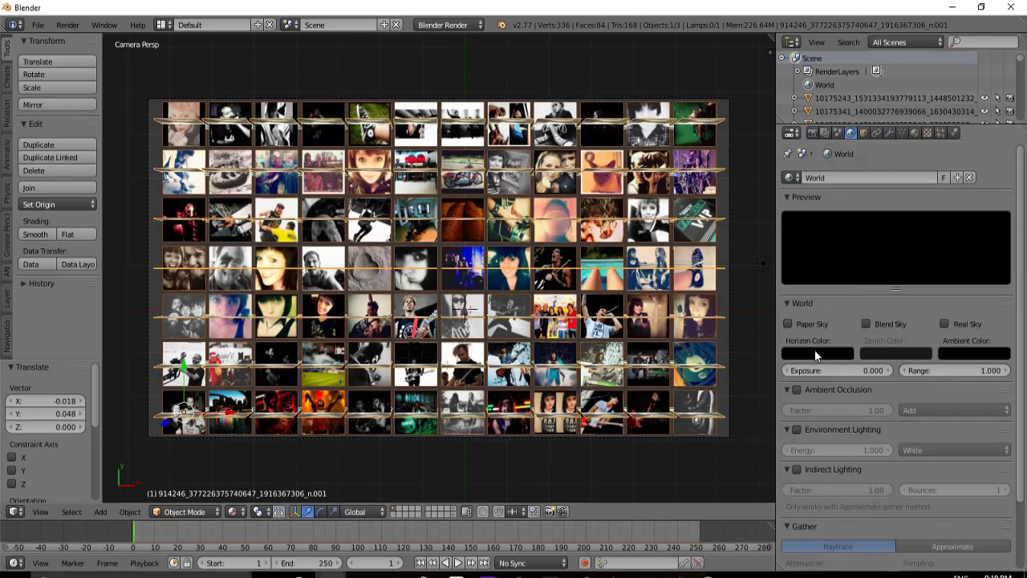
left_click(812, 133)
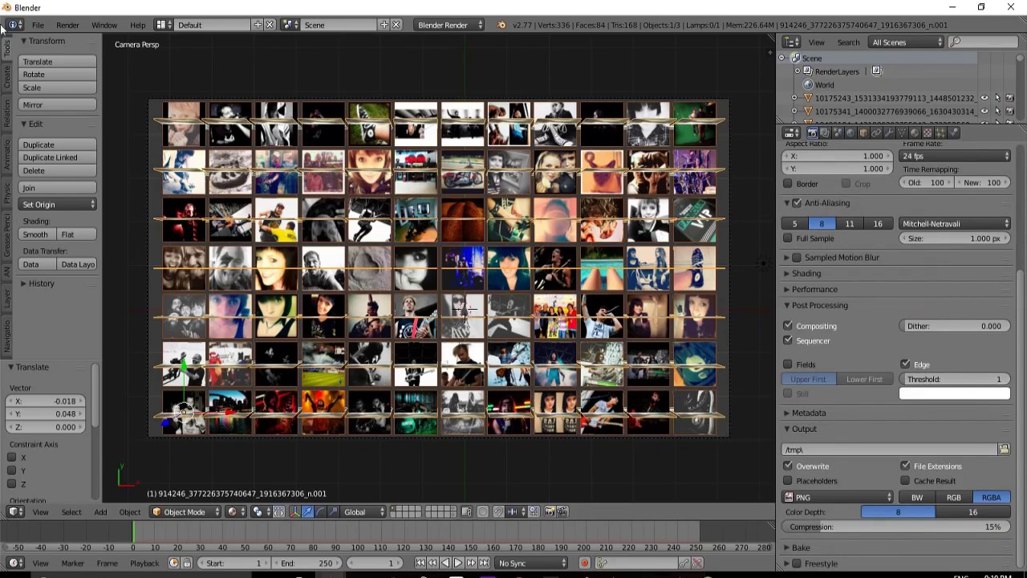
left_click(68, 25)
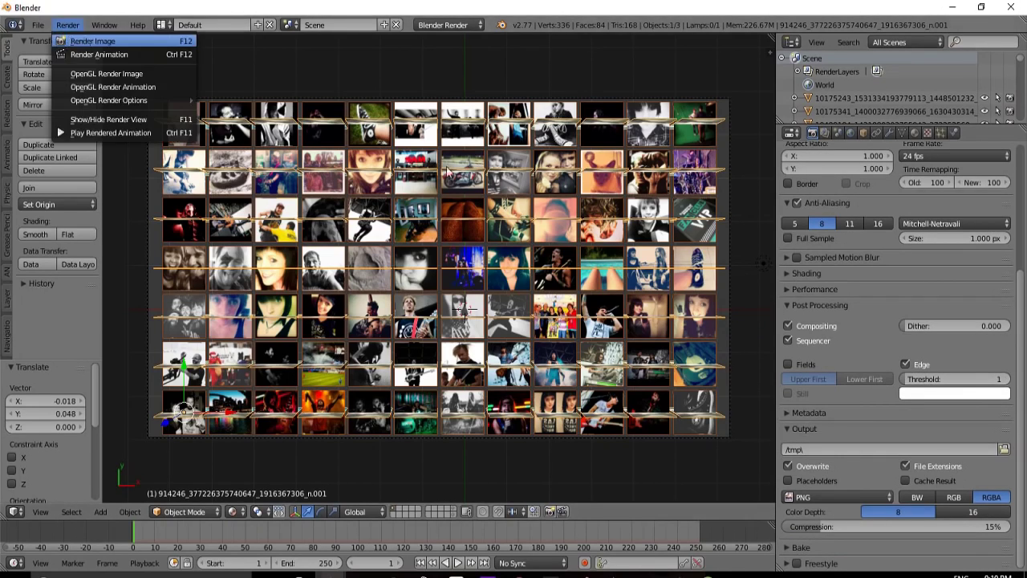
left_click(71, 41)
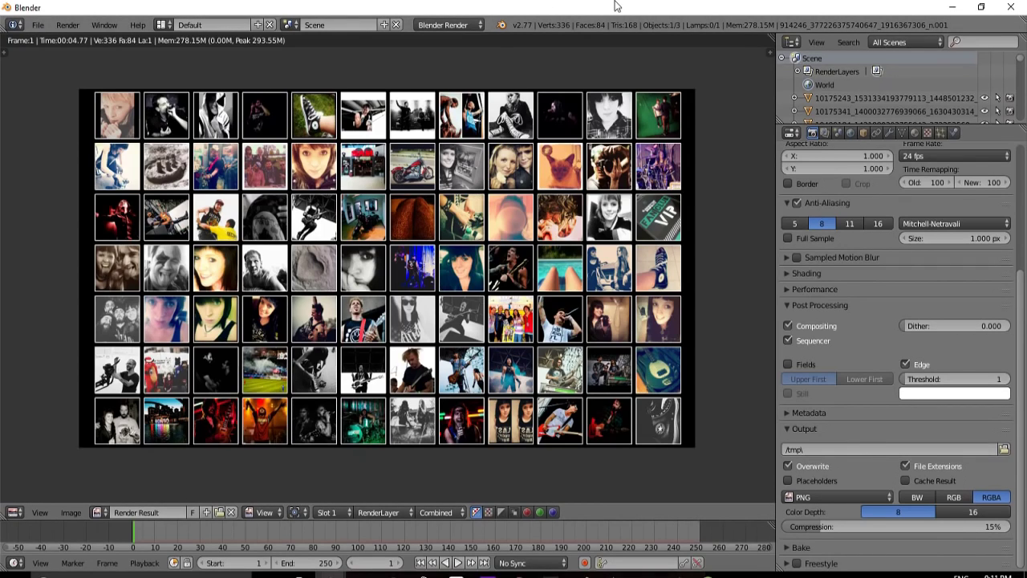
Step: Save the render as untitled.png in the Documents folder as an 8-bit RGBA PNG, and return to the 3D view
left_click(73, 514)
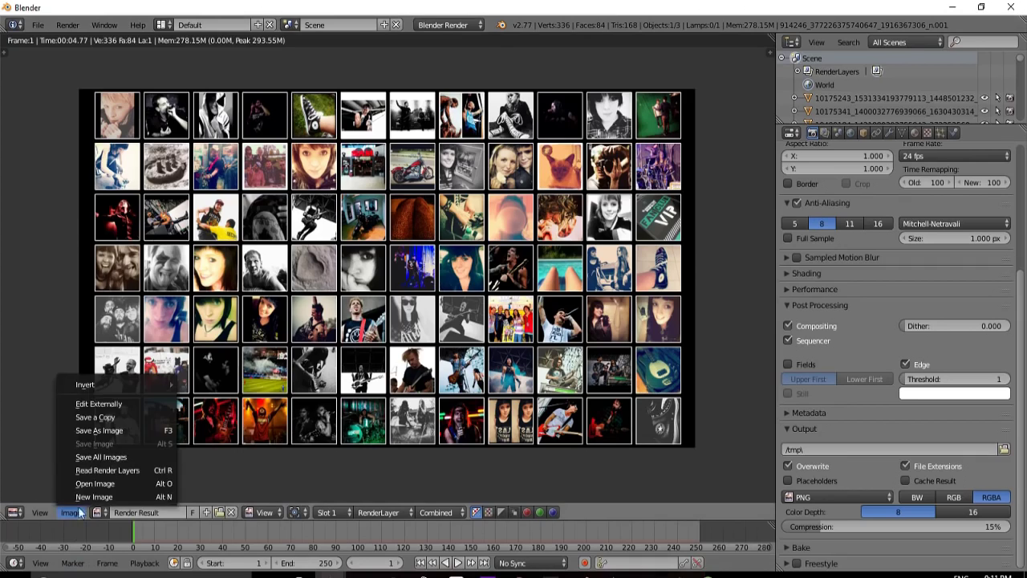
left_click(114, 430)
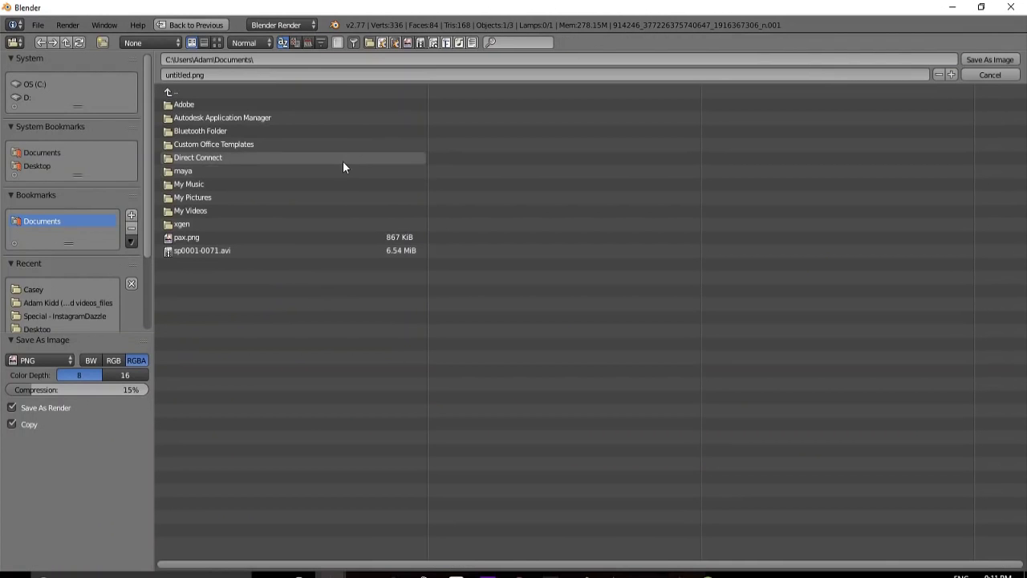
left_click(986, 57)
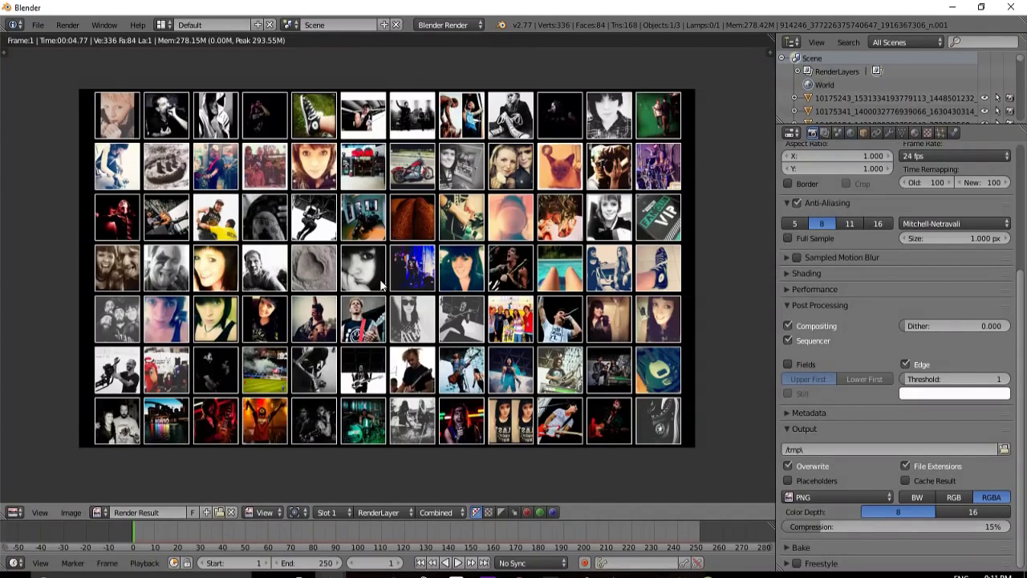
key("Escape")
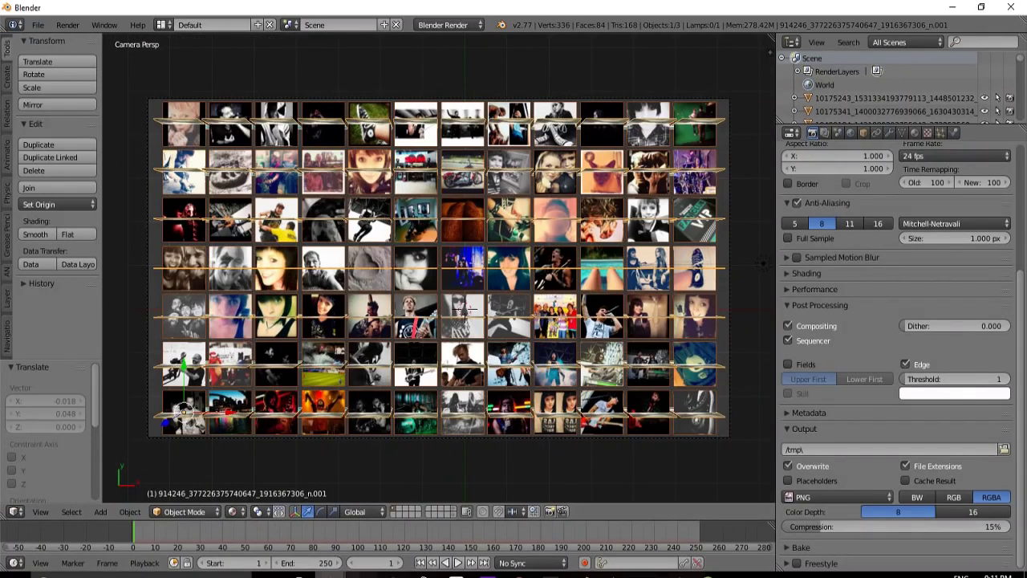
Step: Switch to Chrome, return to the start of the displayed Instagram profile and open the signed-in account's own profile
left_click(488, 574)
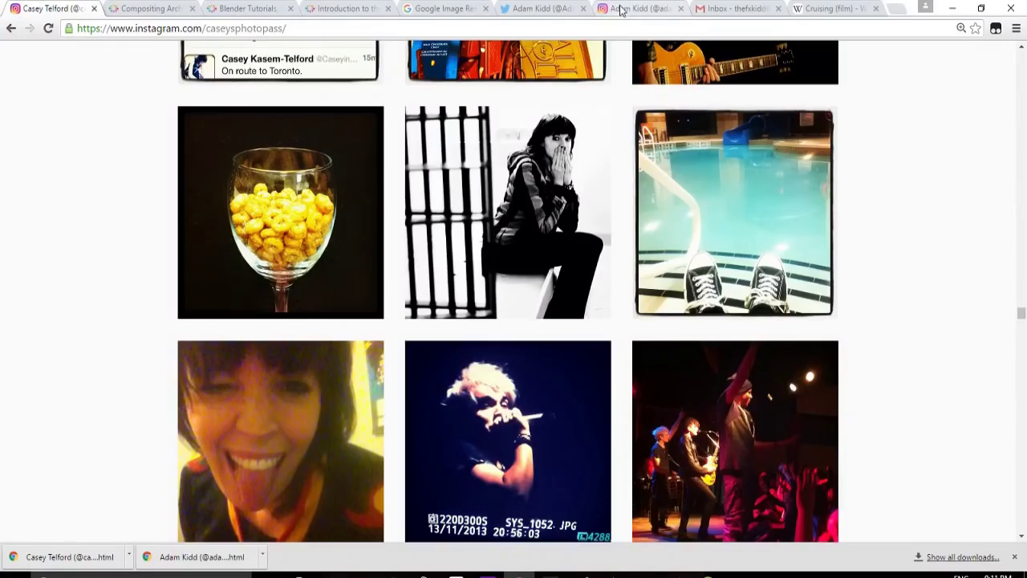
scroll(396, 222, "up", 20)
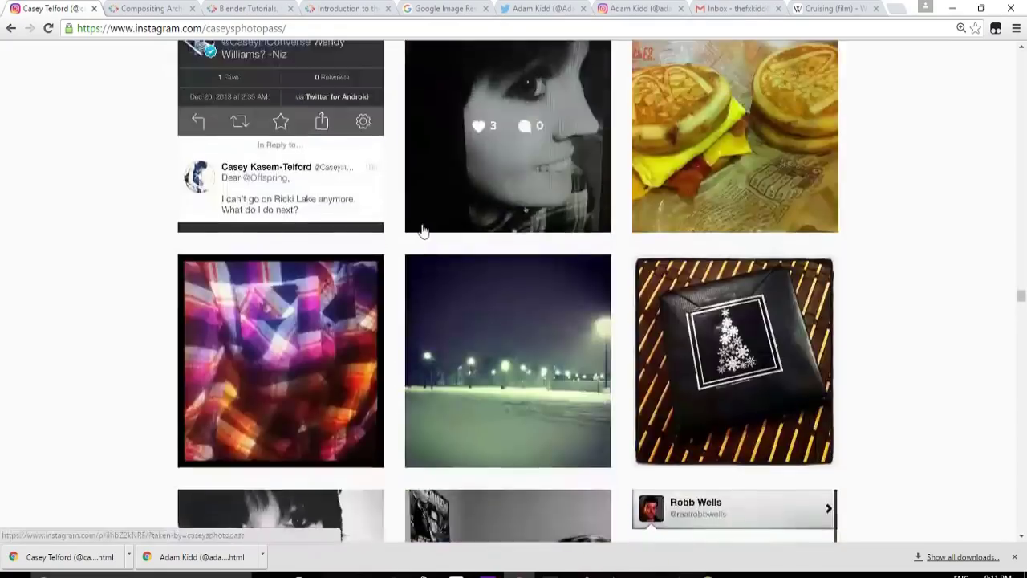
scroll(427, 232, "up", 10)
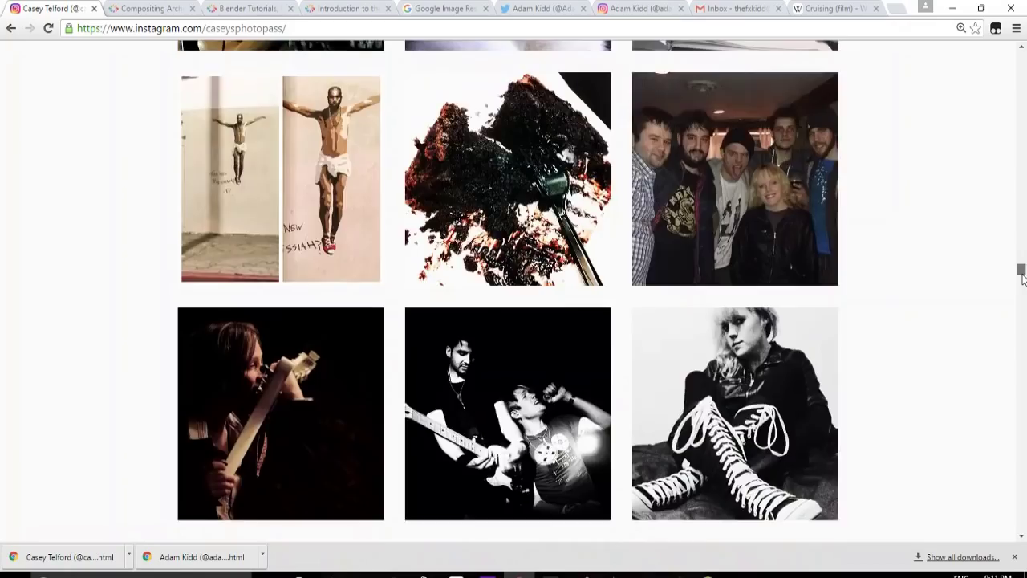
left_click_drag(1023, 277, 1023, 60)
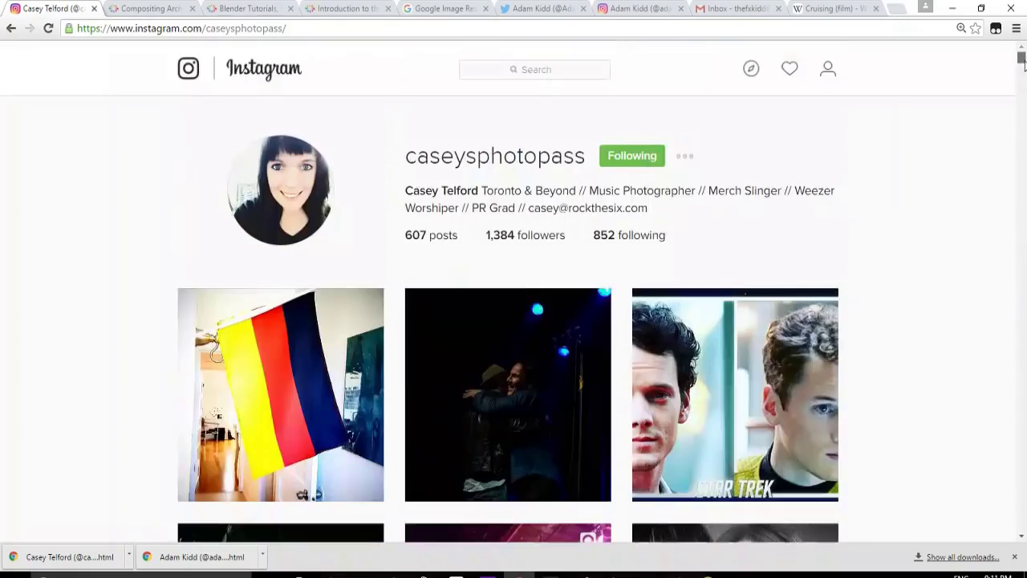
left_click(828, 69)
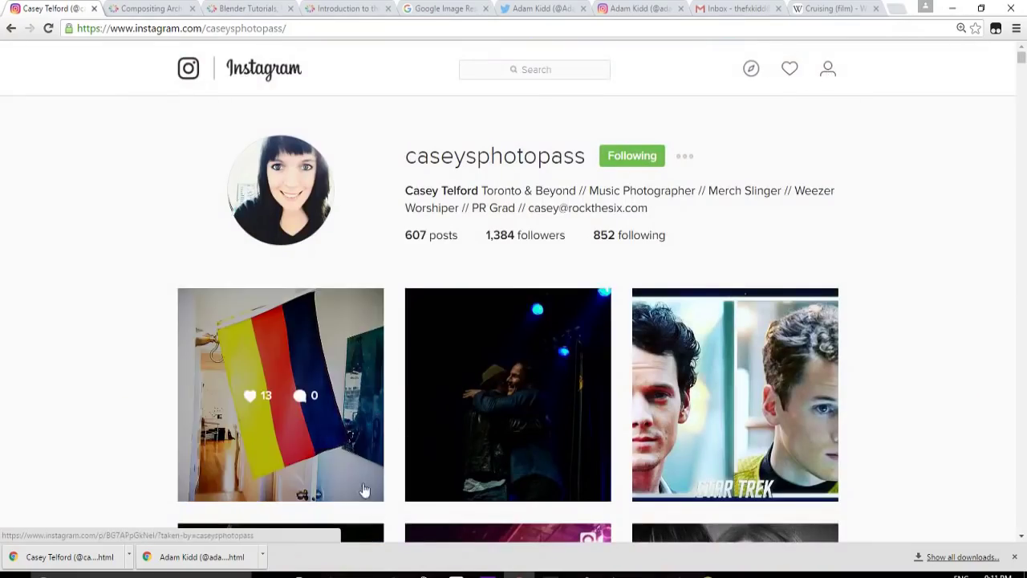
Step: Look through all the posts on the signed-in account's Instagram profile down to the page footer
scroll(349, 468, "down", 6)
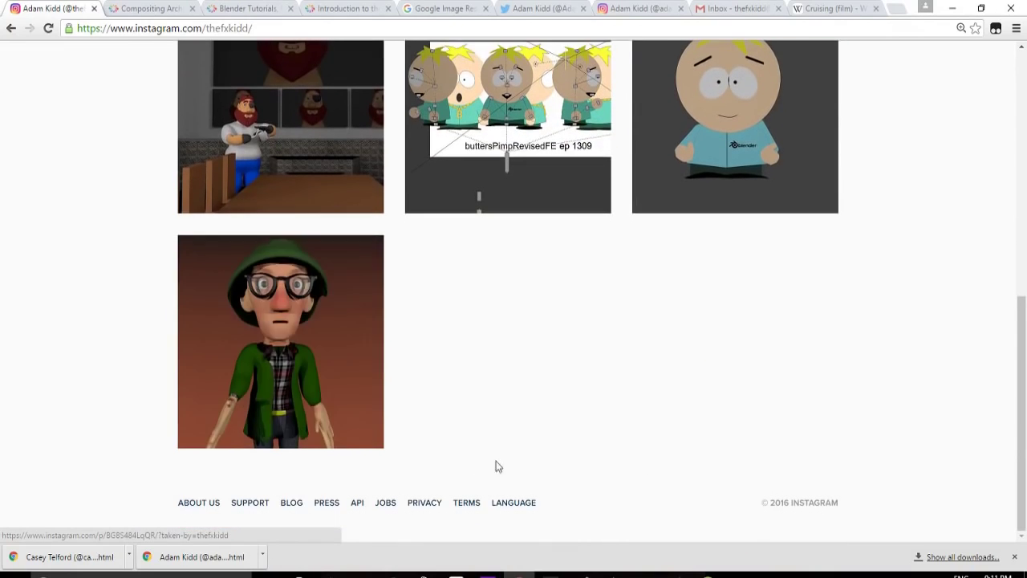
scroll(720, 452, "up", 3)
scroll(724, 452, "down", 2)
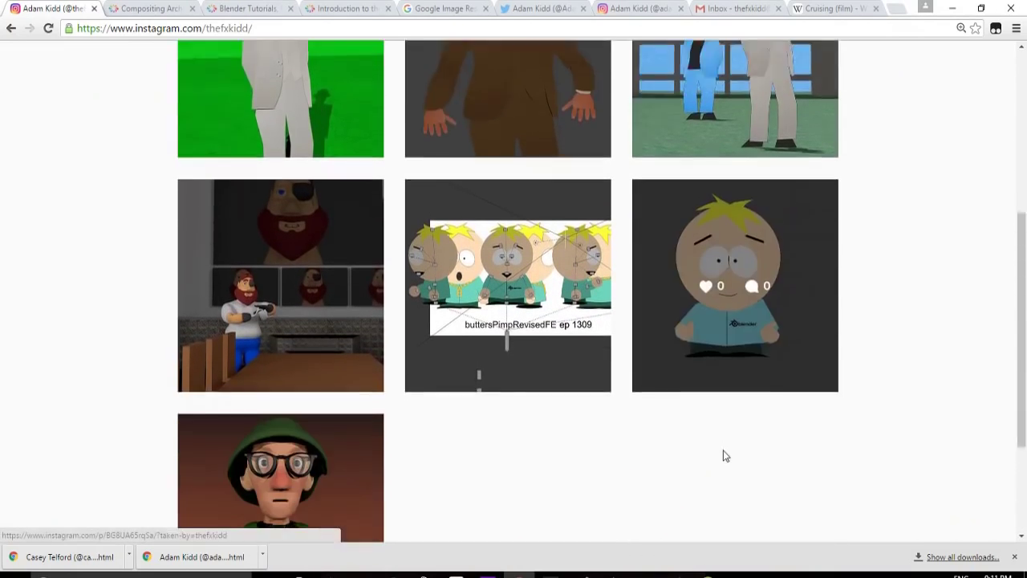
scroll(726, 448, "up", 3)
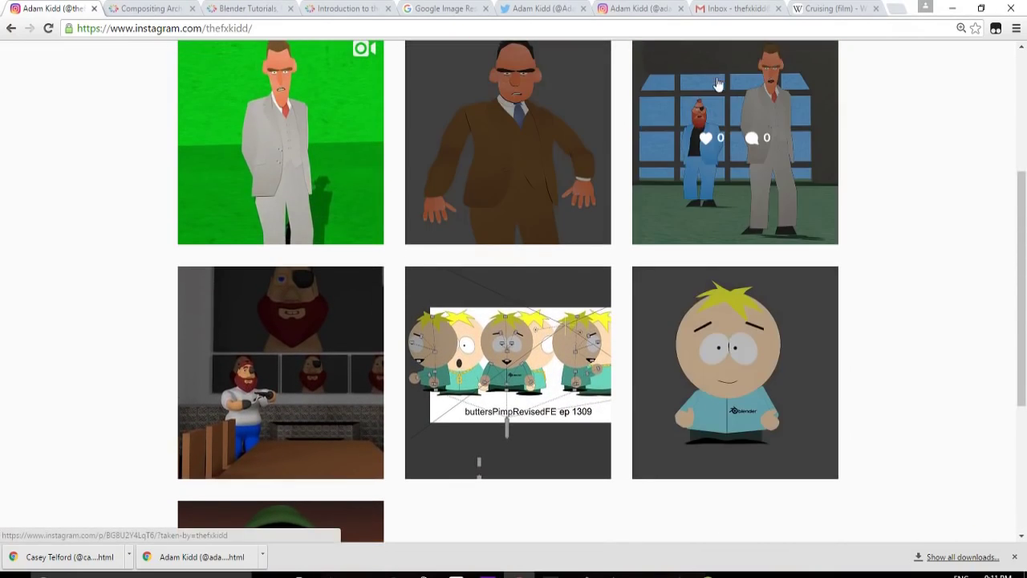
scroll(738, 174, "down", 3)
scroll(554, 374, "up", 1)
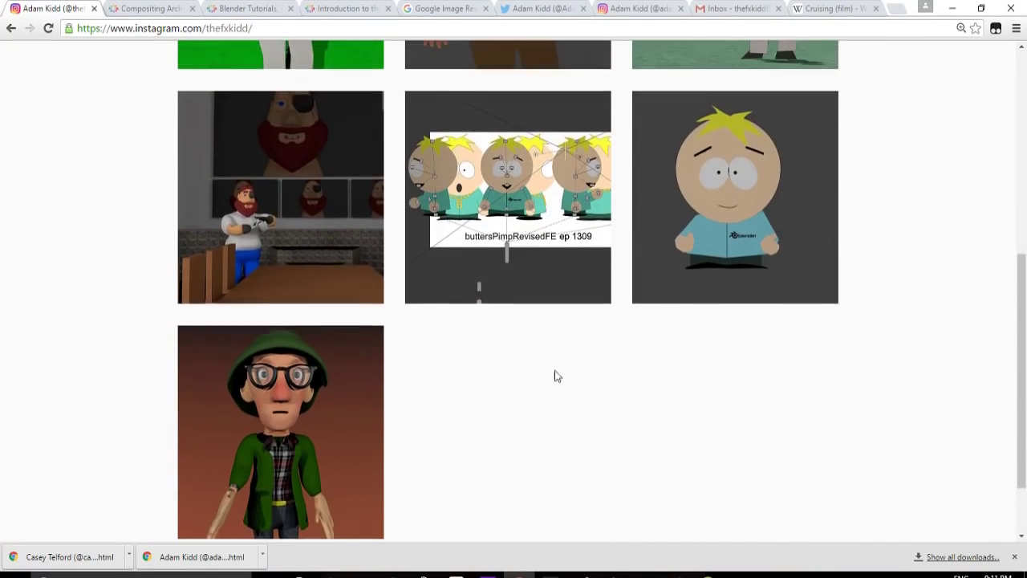
scroll(798, 455, "up", 4)
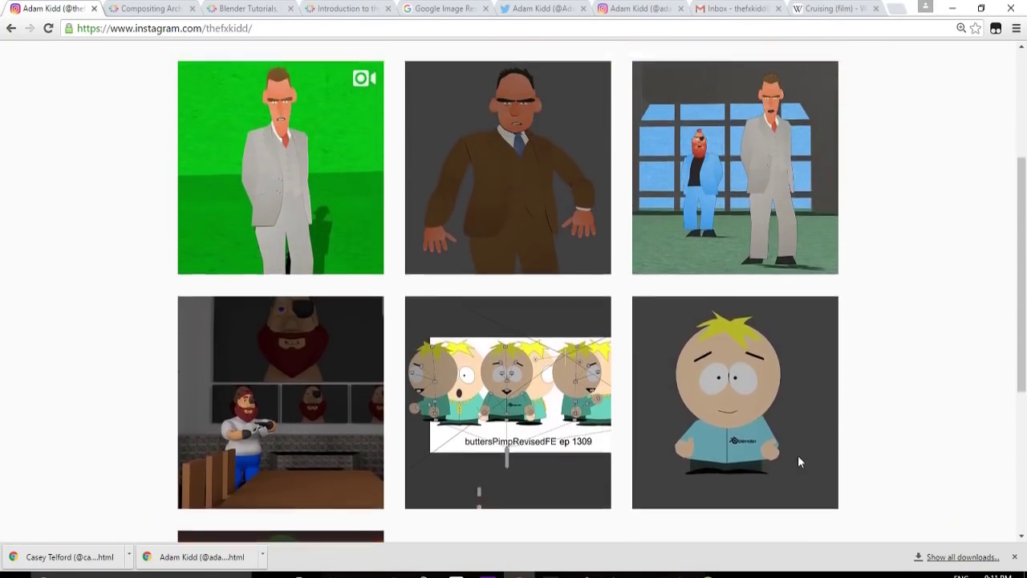
scroll(802, 460, "down", 1)
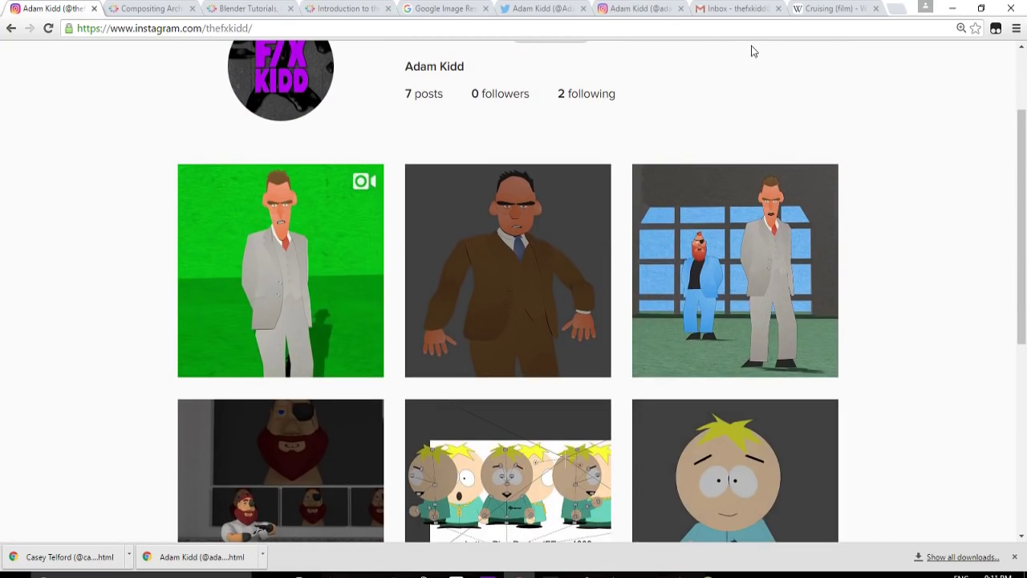
Step: Switch to the other open Instagram profile and load all its photos down to the page footer
left_click(638, 8)
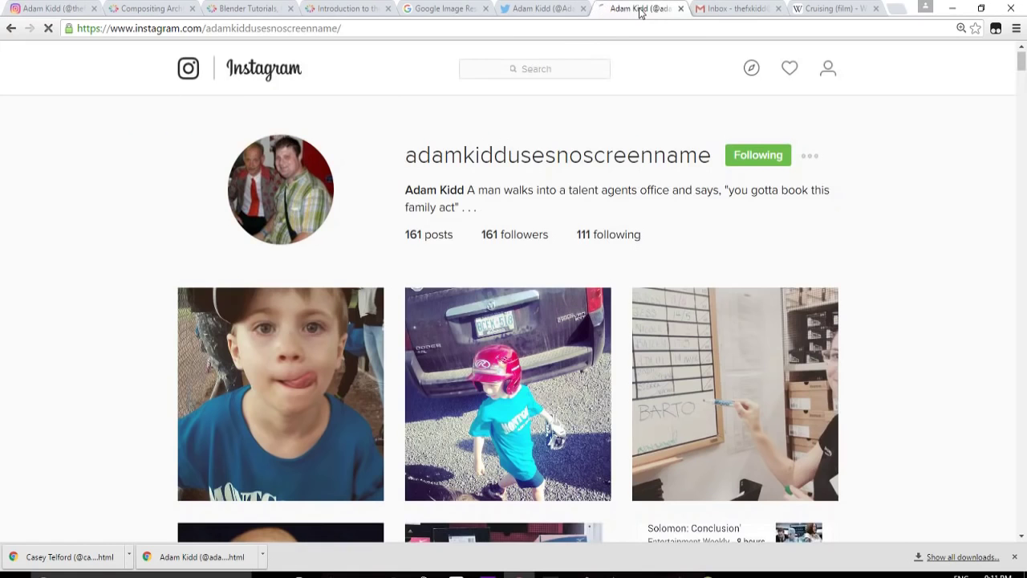
scroll(939, 408, "down", 20)
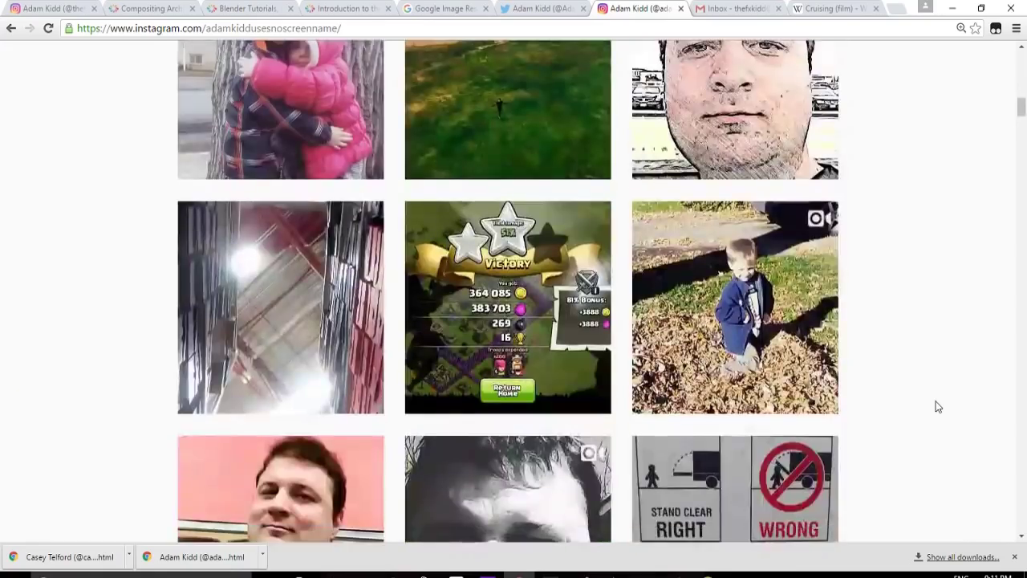
scroll(938, 407, "down", 5)
scroll(935, 406, "down", 15)
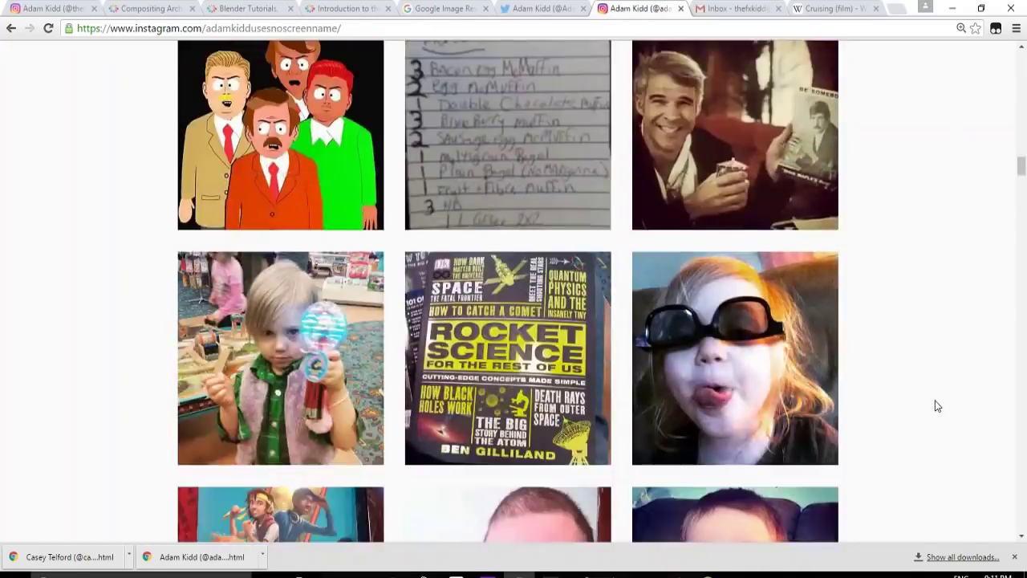
scroll(935, 406, "down", 14)
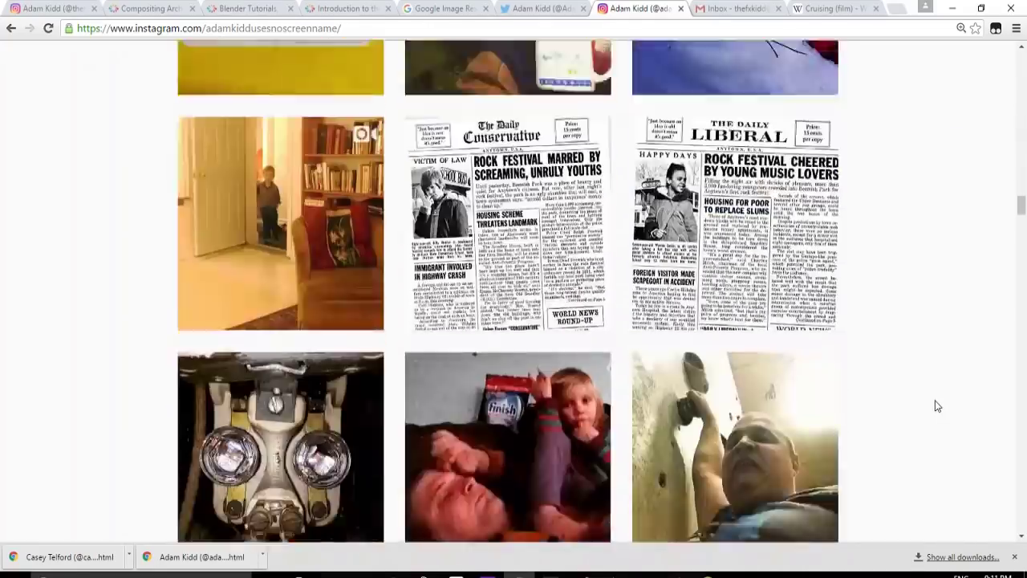
scroll(935, 406, "up", 4)
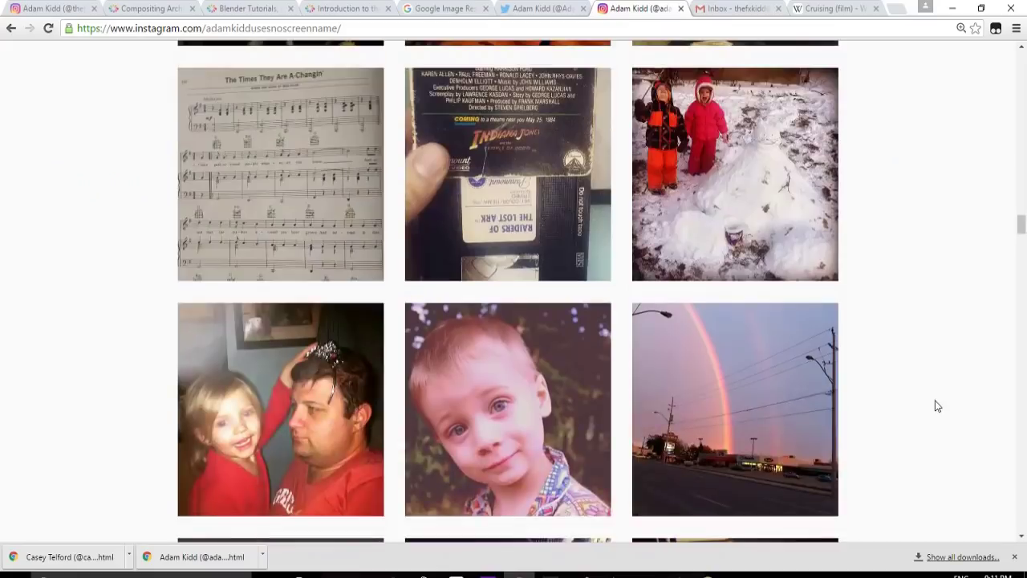
scroll(935, 406, "down", 15)
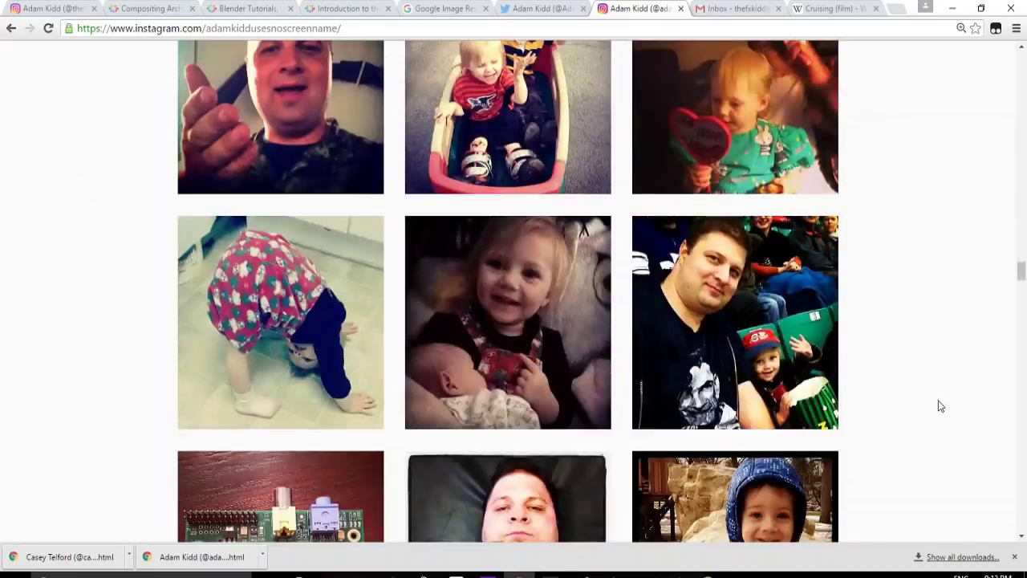
scroll(937, 402, "down", 15)
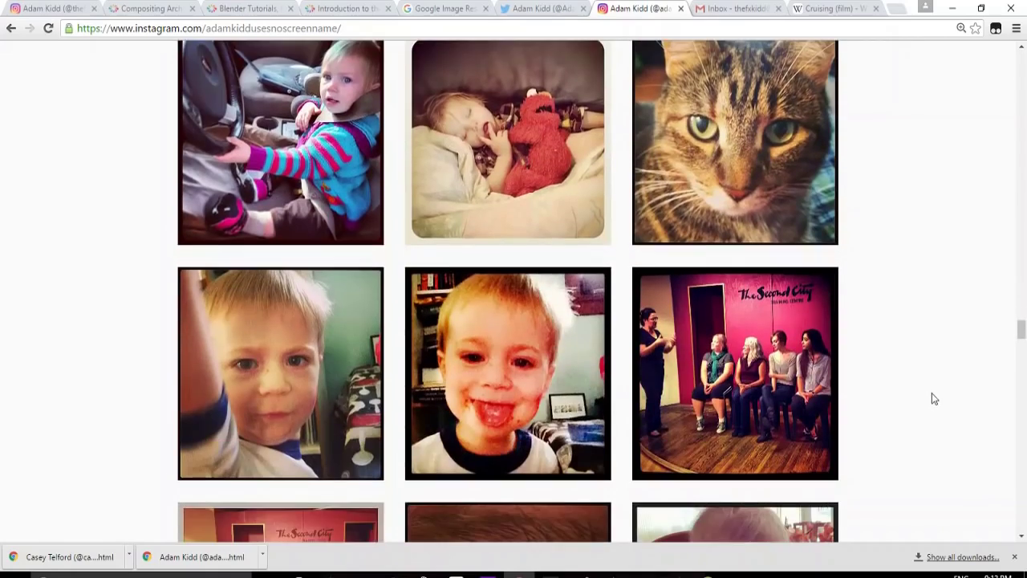
scroll(933, 397, "down", 9)
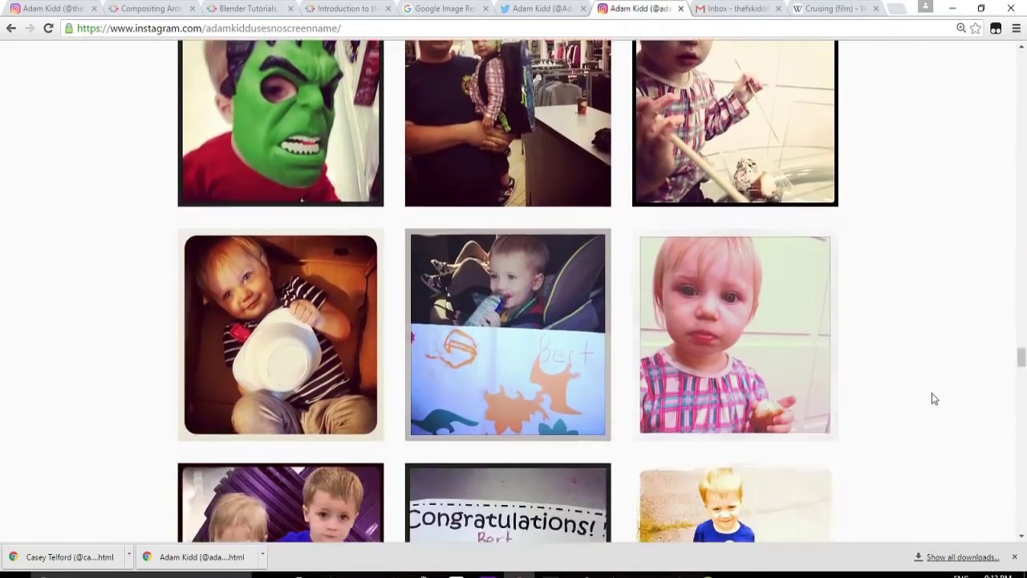
scroll(935, 399, "up", 1)
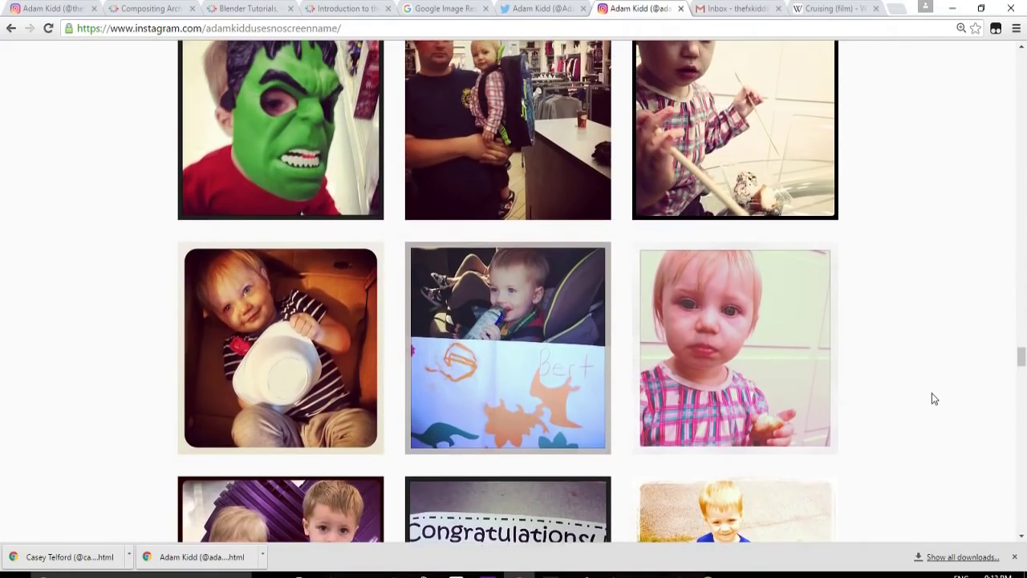
scroll(934, 398, "down", 14)
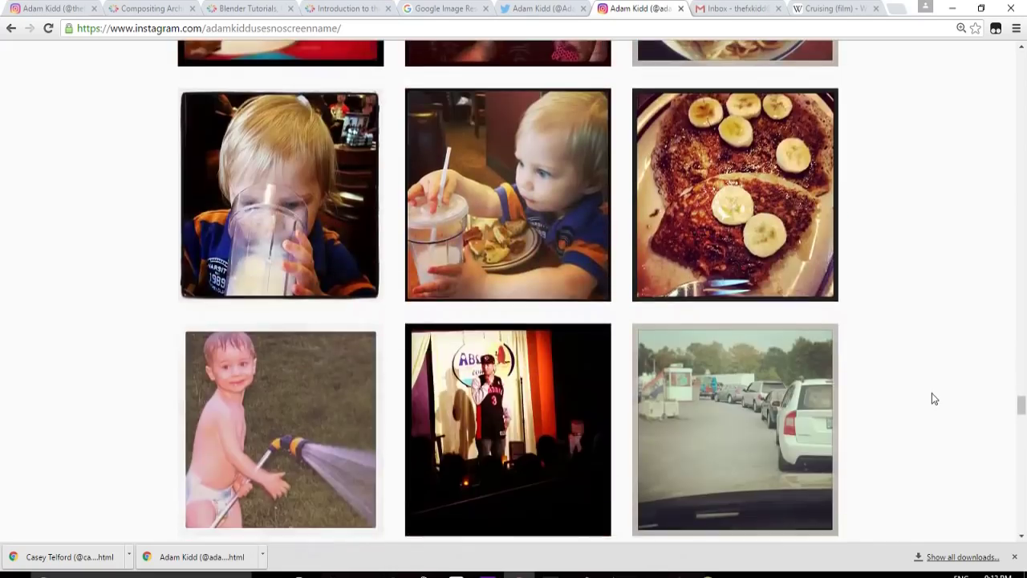
scroll(933, 398, "down", 13)
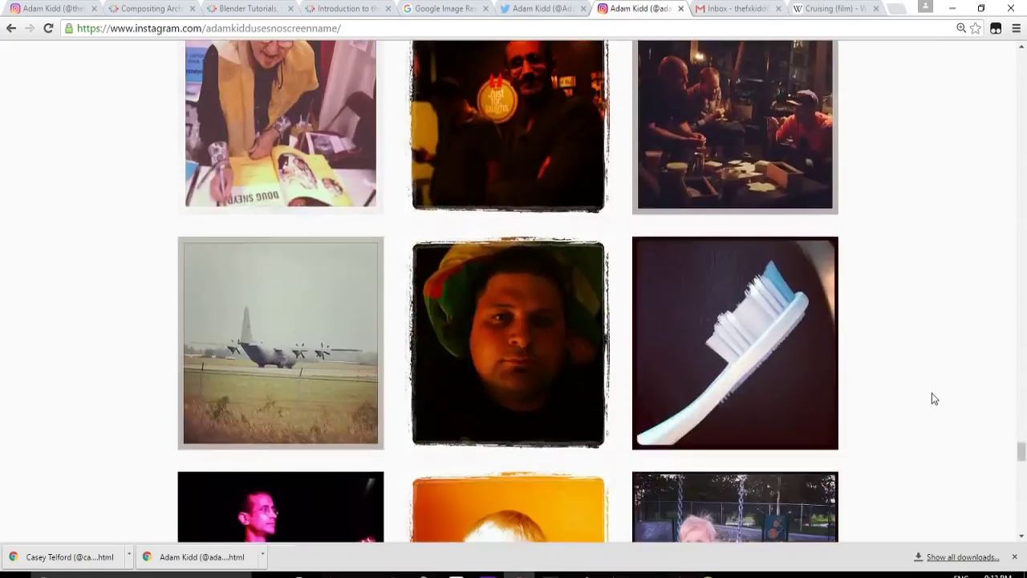
scroll(932, 398, "down", 11)
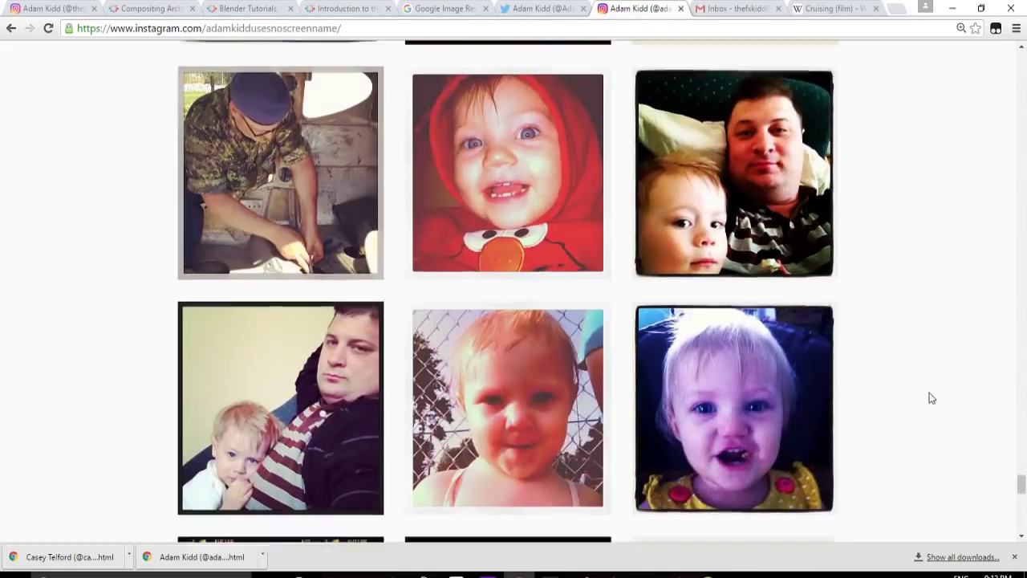
scroll(932, 398, "down", 12)
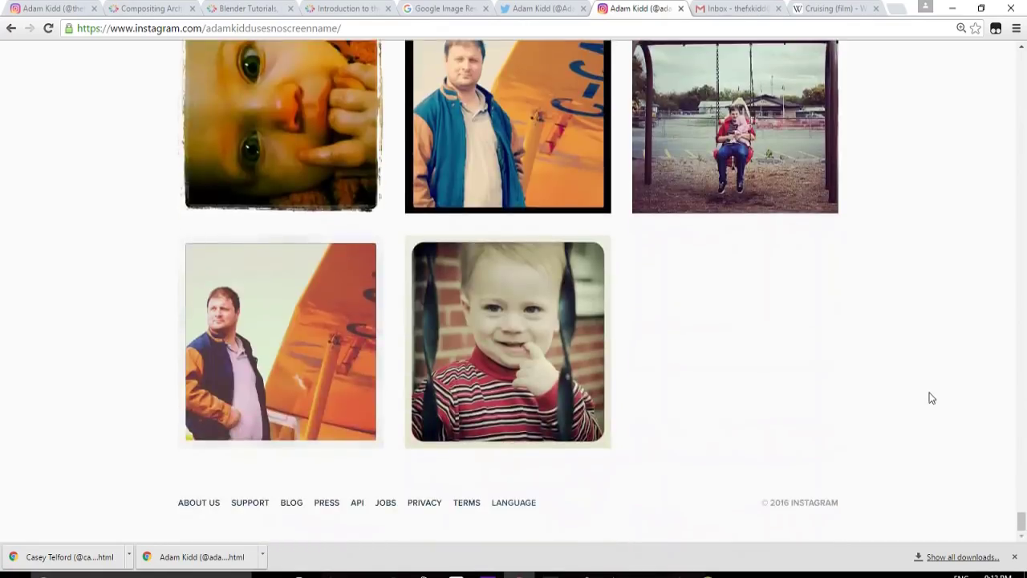
Step: Bring up the save dialog for the fully loaded profile page as a complete webpage, and dismiss it without saving
scroll(932, 398, "up", 12)
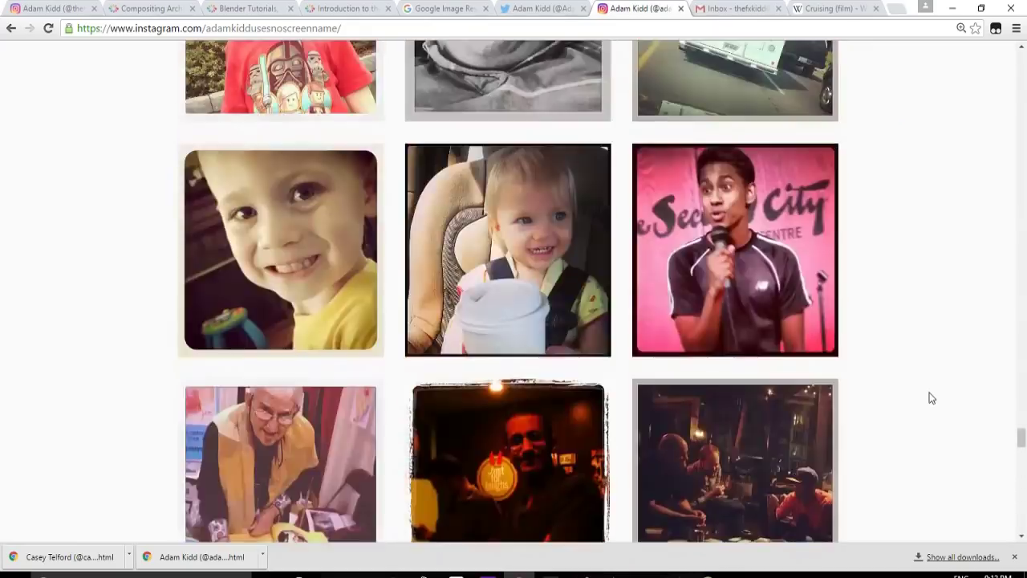
scroll(932, 398, "up", 5)
right_click(880, 157)
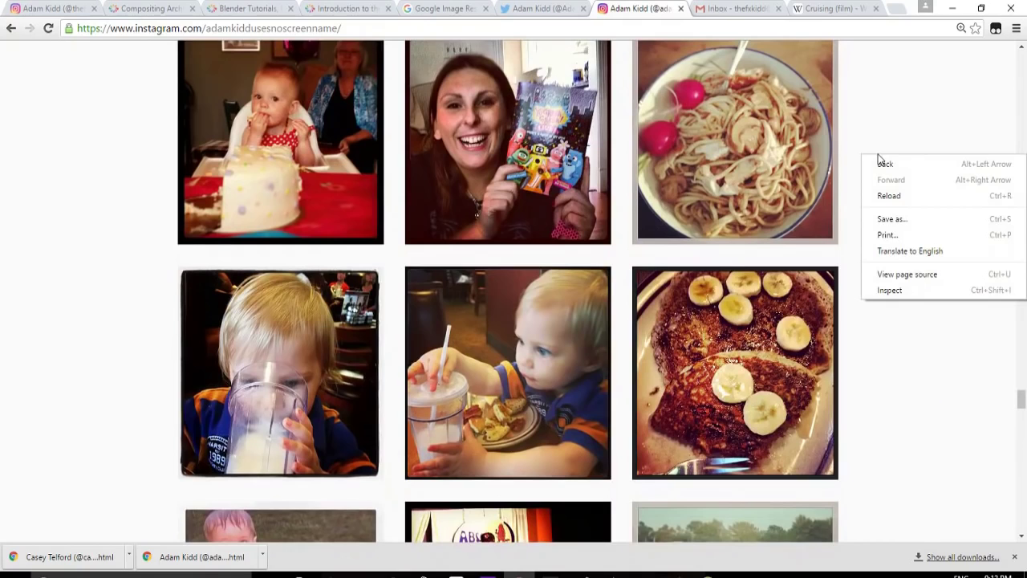
left_click(936, 220)
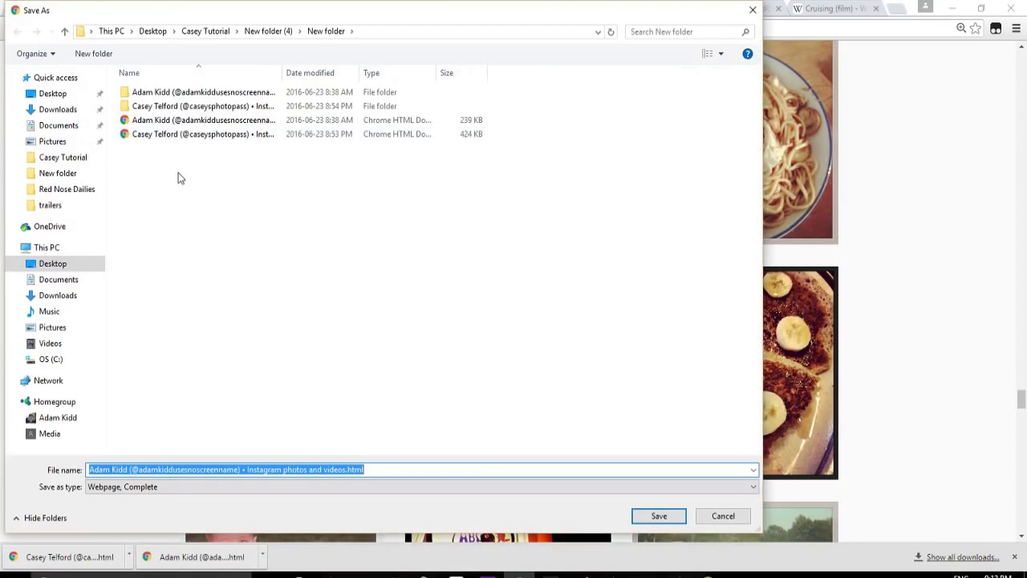
left_click(724, 517)
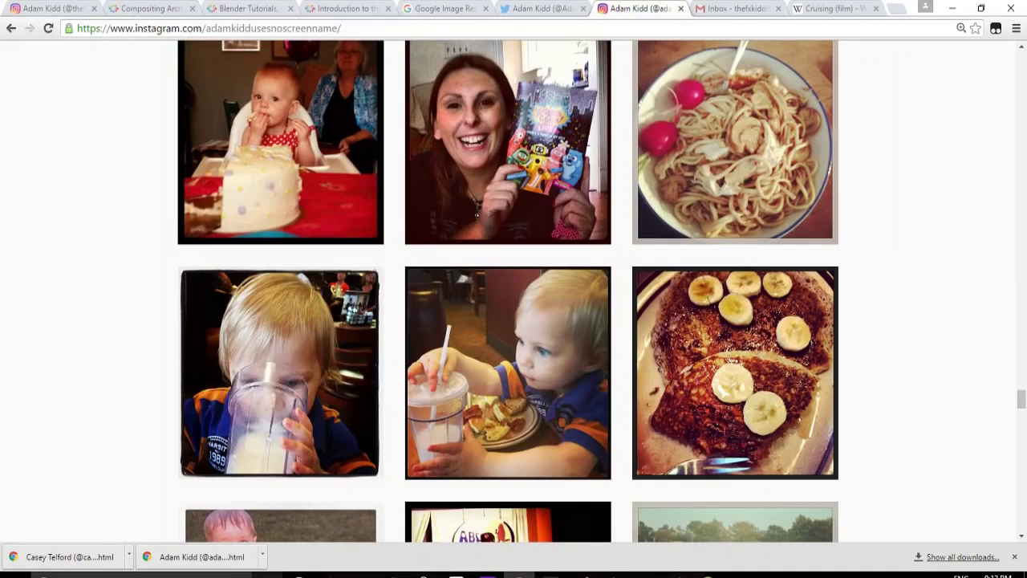
mouse_move(361, 575)
scroll(949, 249, "up", 20)
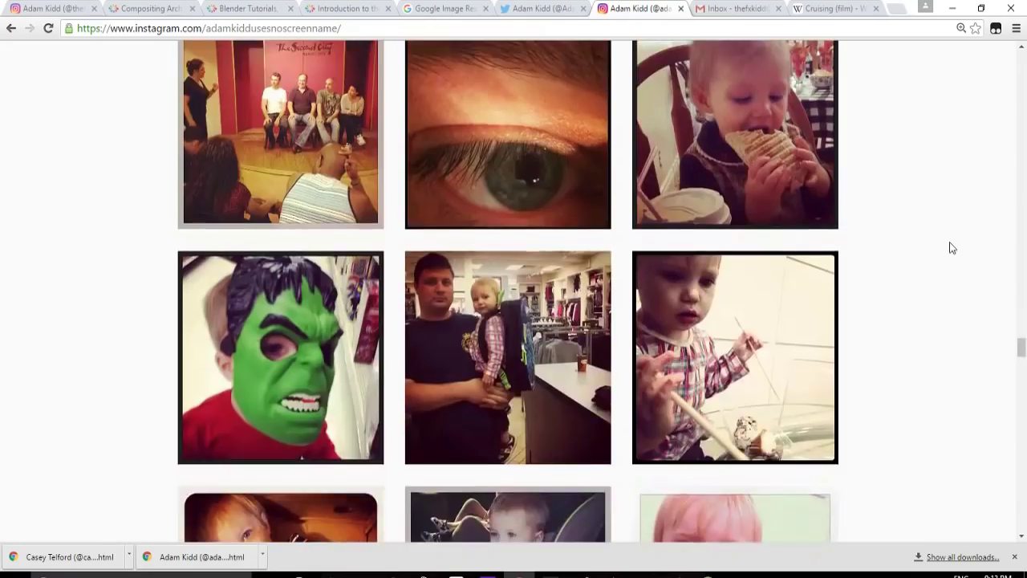
scroll(948, 249, "up", 6)
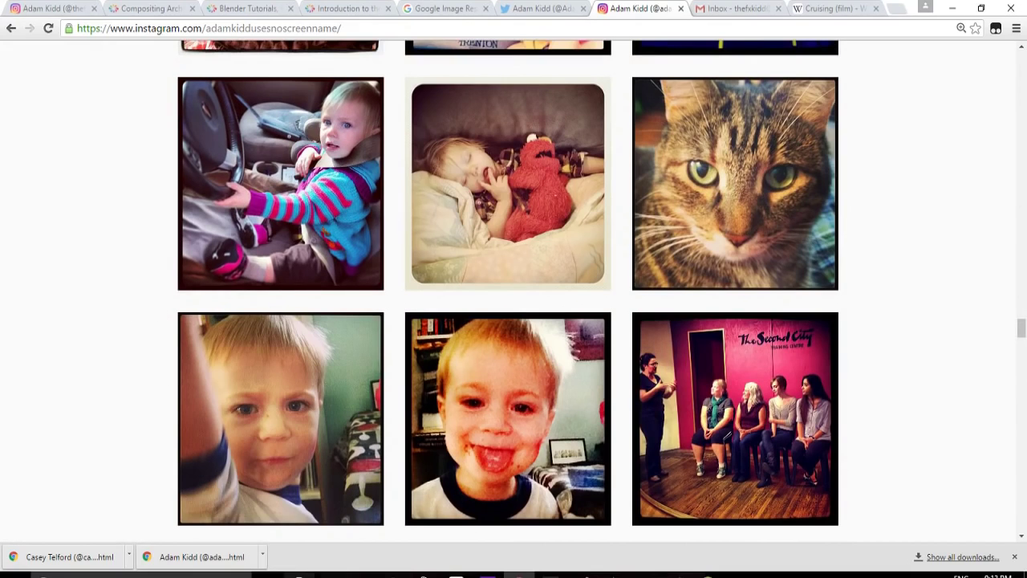
Step: Switch to Blender, show only an empty layer instead of the photo wall, and leave the camera view
mouse_move(317, 575)
left_click(372, 527)
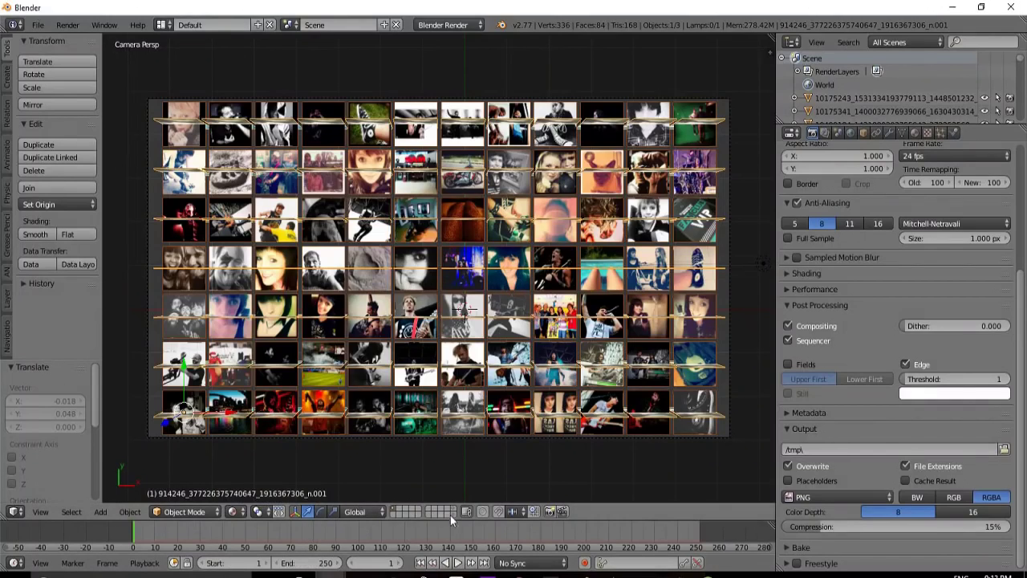
left_click(449, 512)
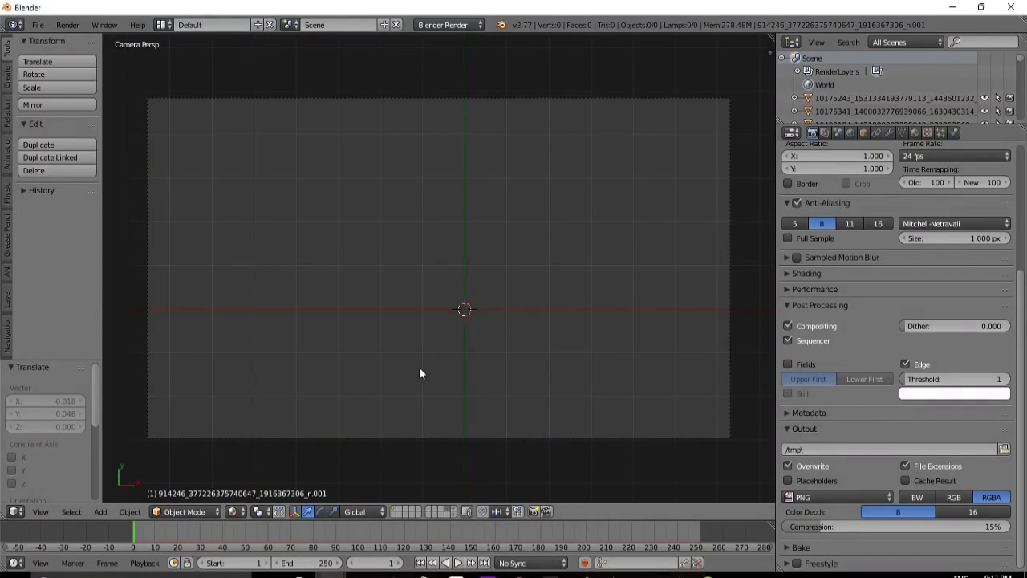
key("KP_0")
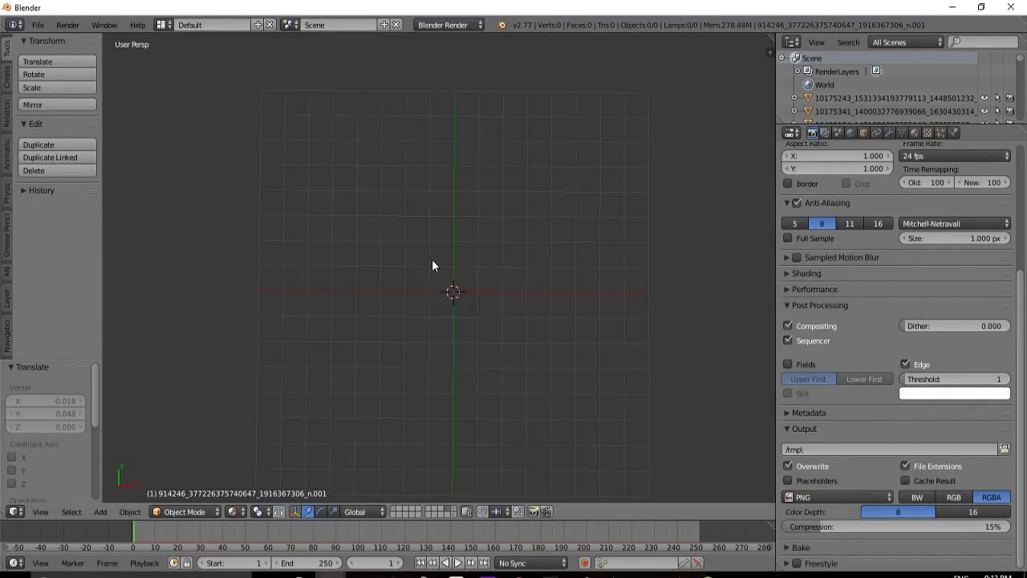
scroll(432, 265, "up", 1)
Step: Start an Images as Planes import and open the image folder saved with the Instagram profile page
left_click(38, 25)
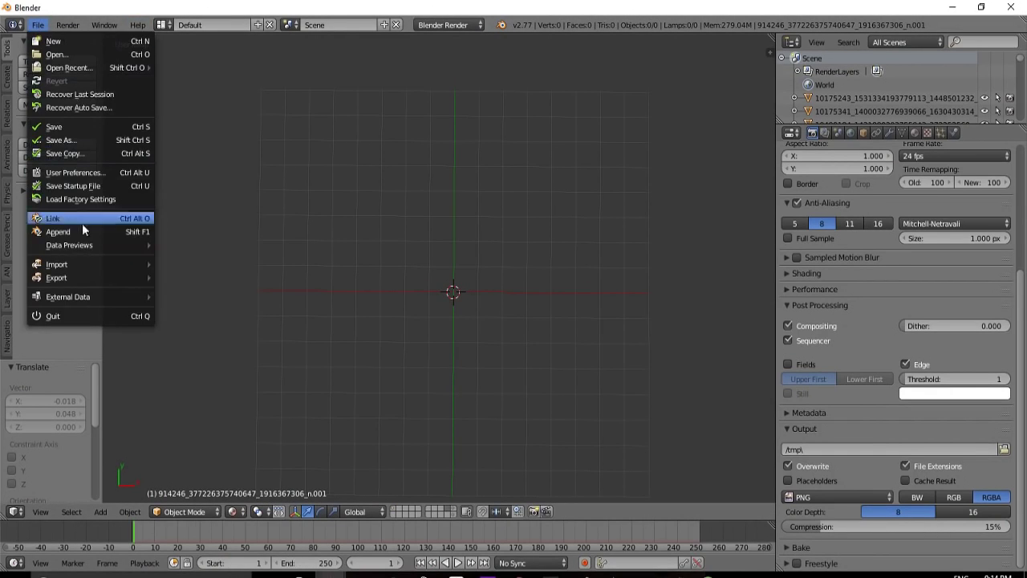
mouse_move(87, 274)
mouse_move(133, 266)
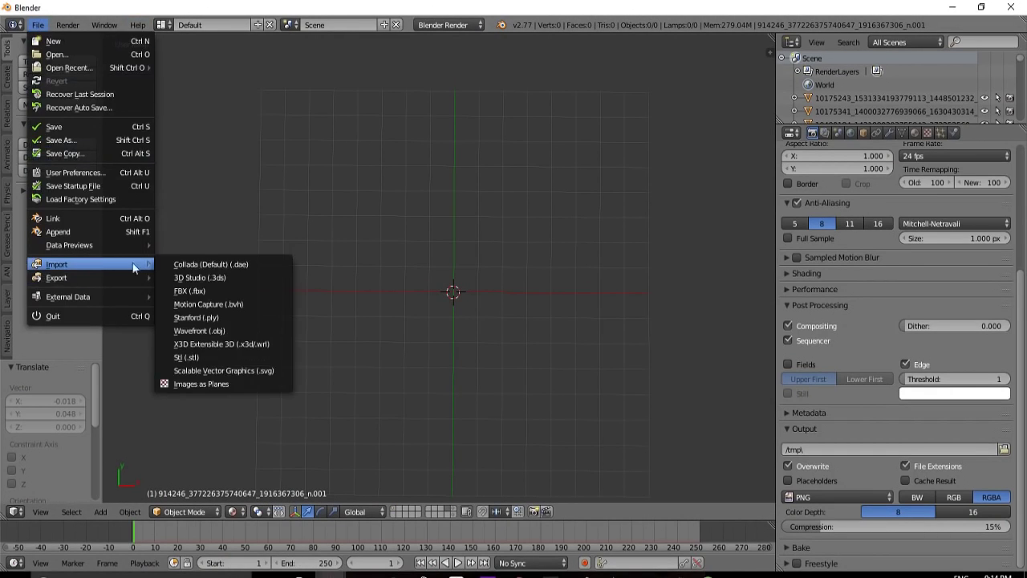
left_click(217, 381)
left_click(190, 92)
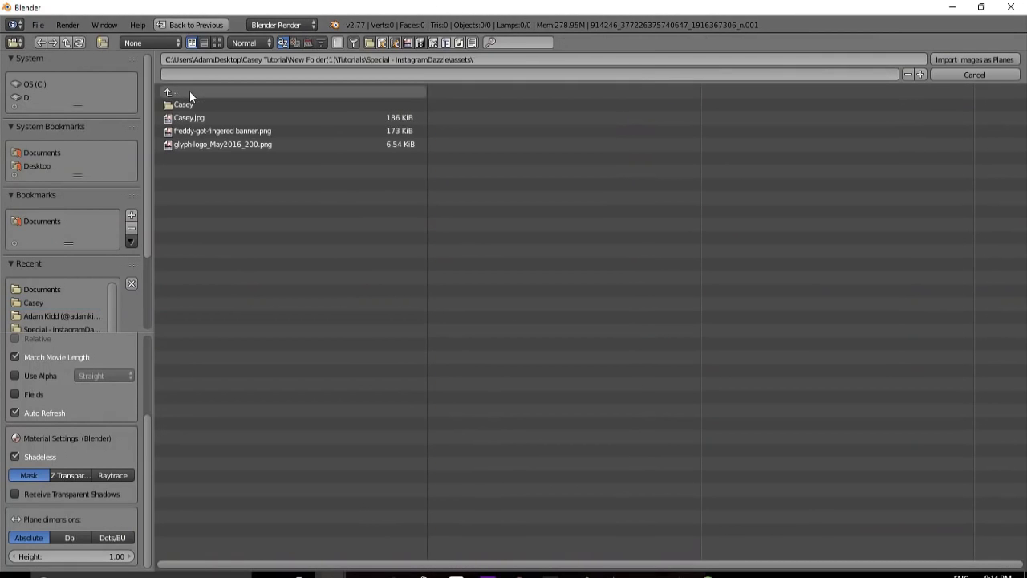
left_click(180, 93)
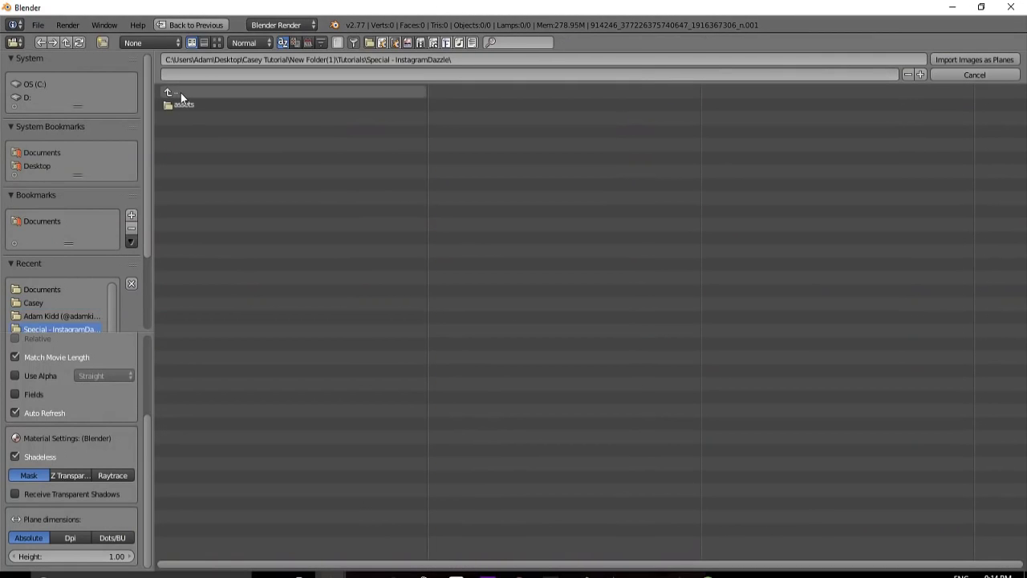
left_click(181, 92)
left_click(175, 92)
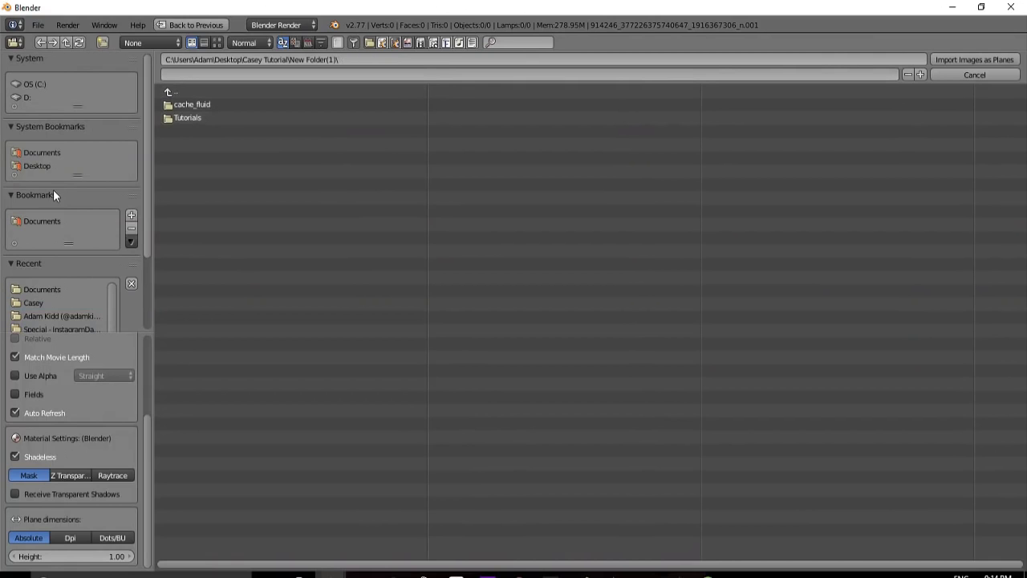
left_click(47, 325)
left_click(48, 314)
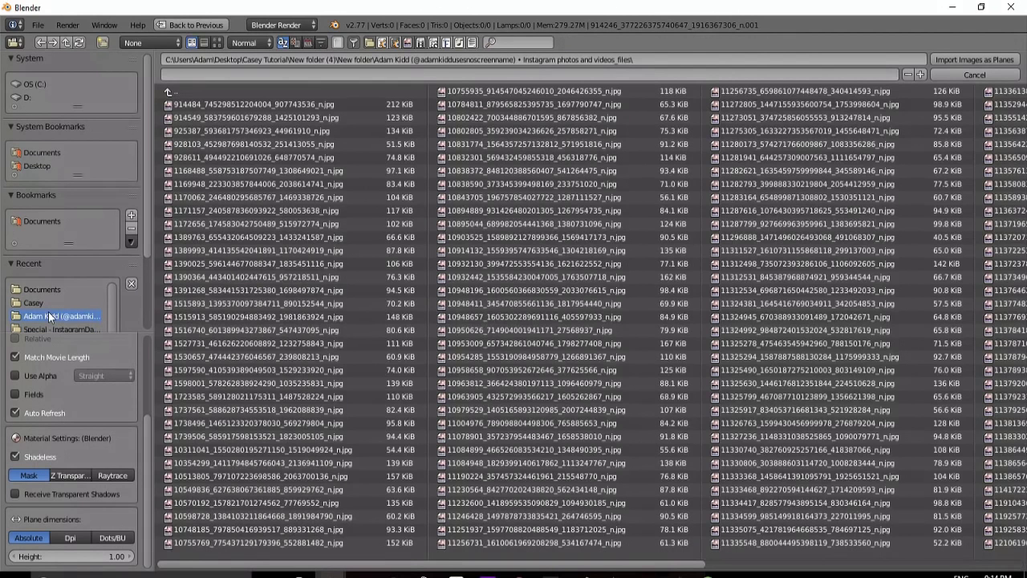
Step: Select all the images in the saved profile folder and import them as planes
scroll(759, 227, "down", 5)
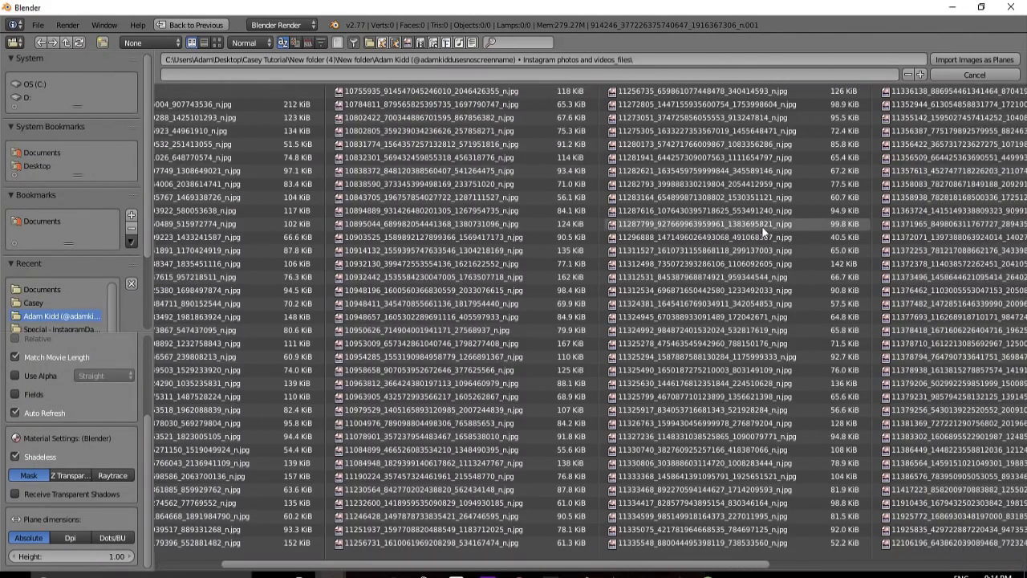
key("a")
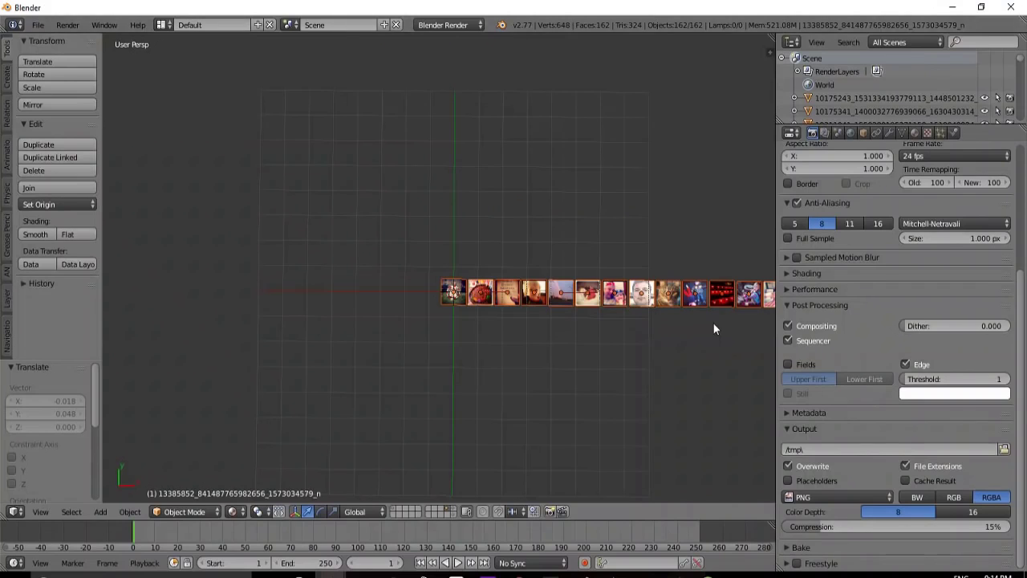
scroll(692, 329, "down", 6)
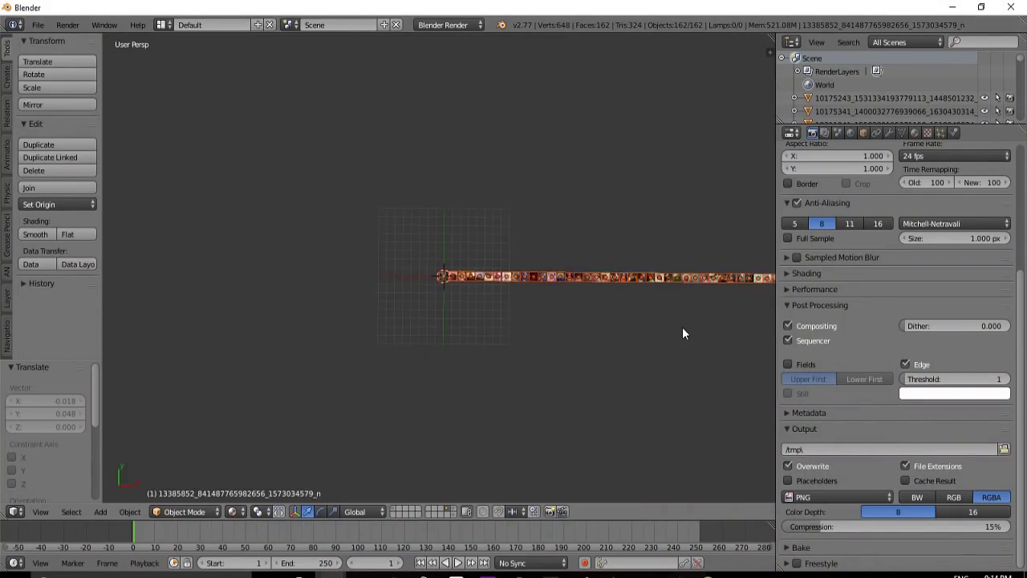
scroll(683, 326, "up", 6)
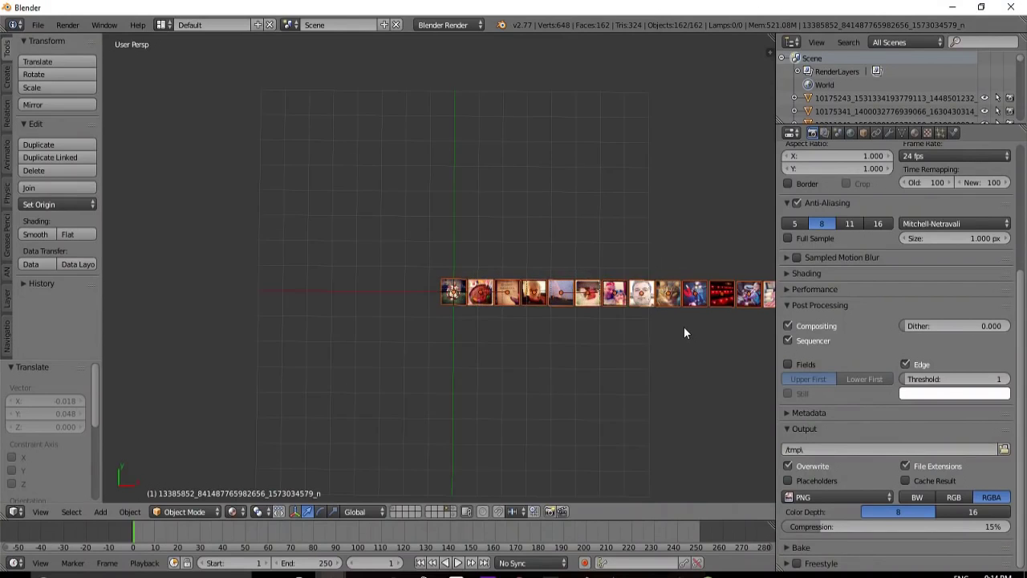
Step: Put all the imported image planes in a new group named adamspics
key("ctrl+g")
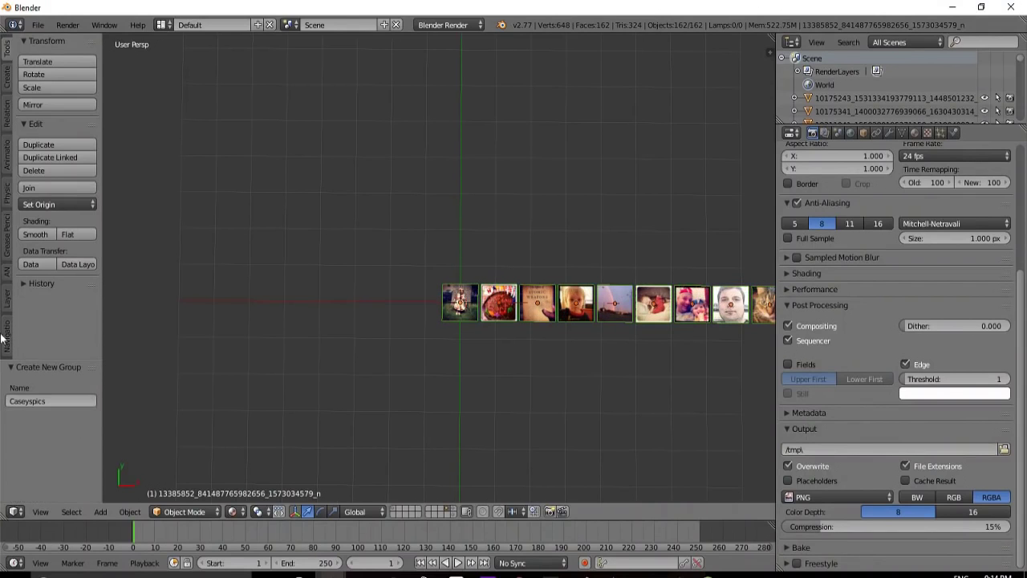
left_click(28, 401)
type("adamspi")
Step: Return to the first layer, select the photo wall's emitter and set its particle Dupli Group to adamspics
left_click(394, 512)
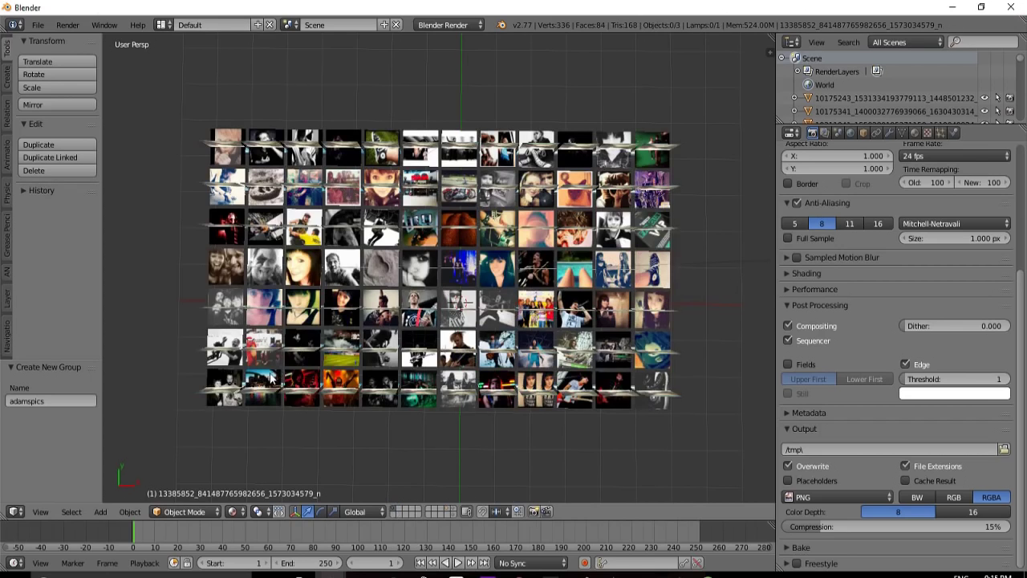
right_click(203, 395)
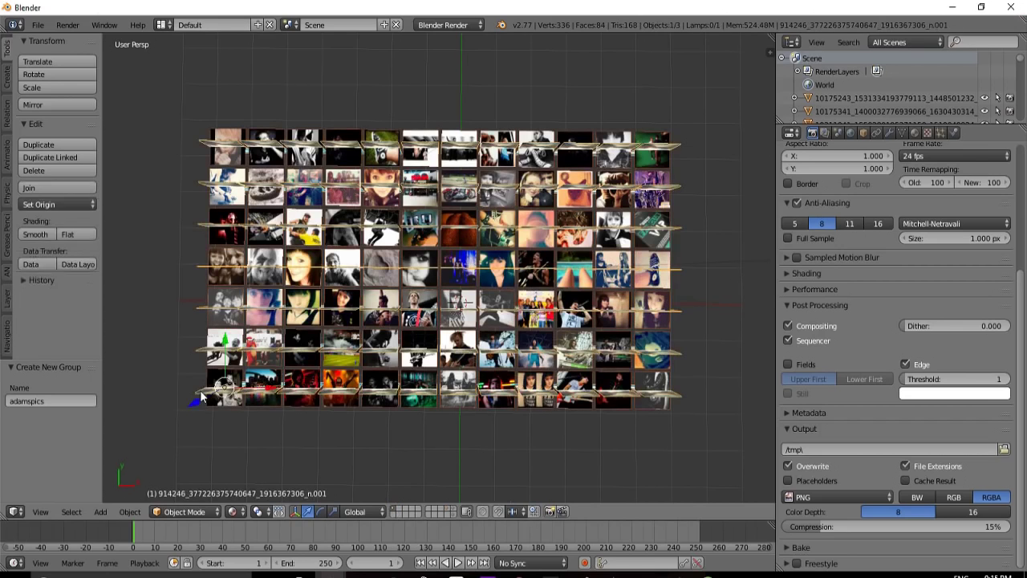
left_click(941, 133)
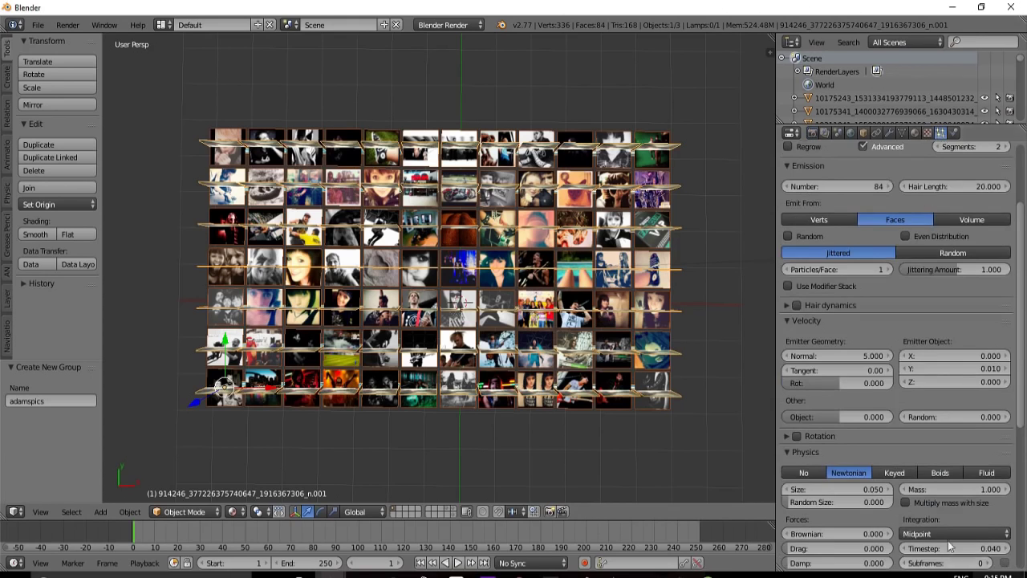
scroll(949, 545, "down", 8)
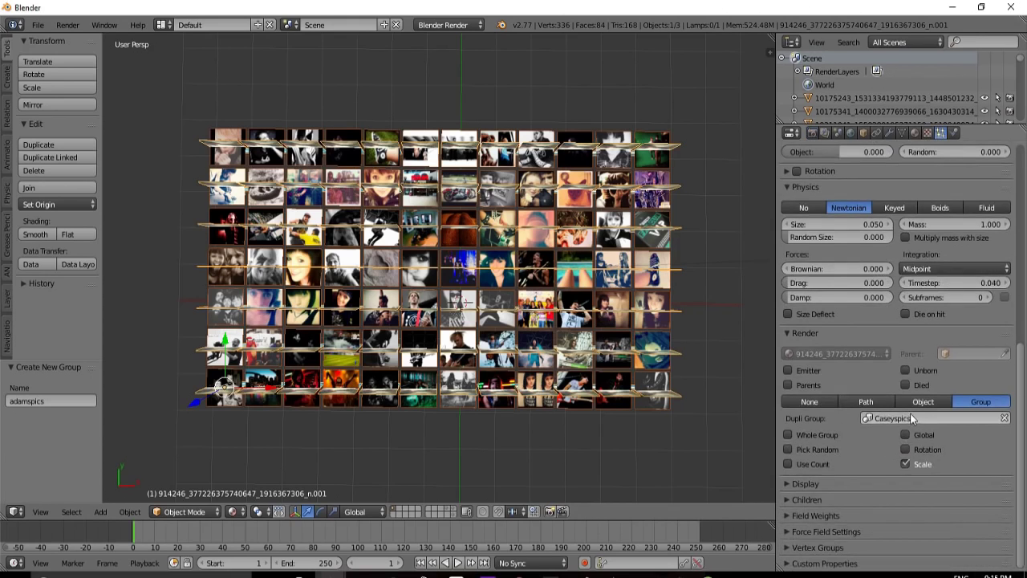
left_click(867, 418)
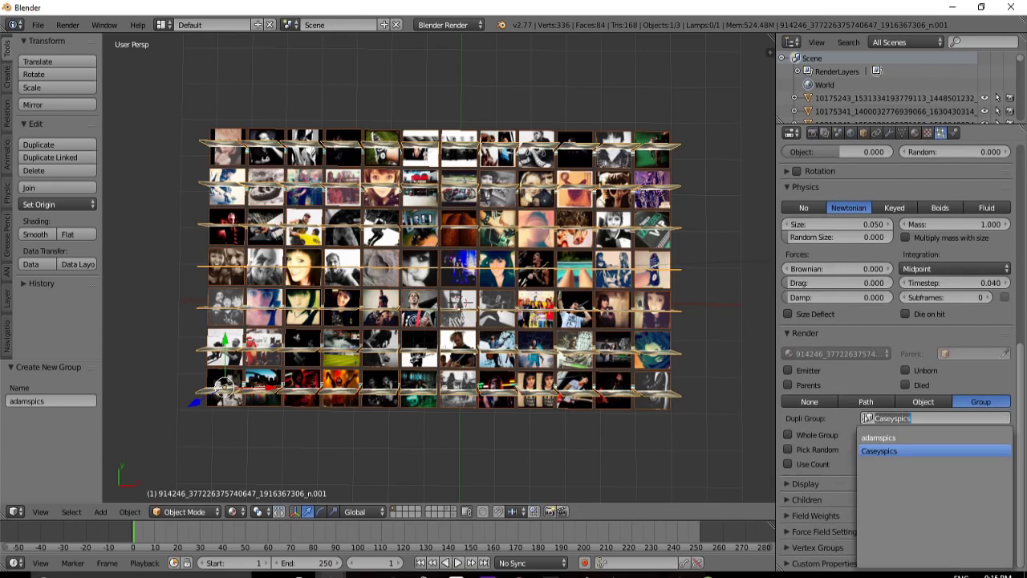
left_click(879, 437)
Step: Examine the photo wall up close and as a whole to check the images drawn from the new group
scroll(409, 271, "up", 1)
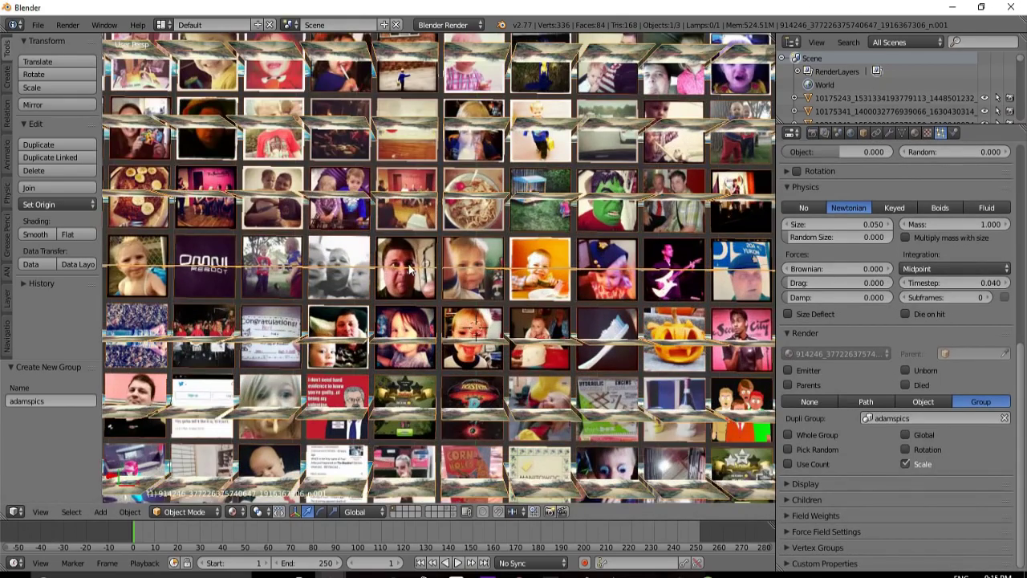
scroll(409, 269, "up", 3)
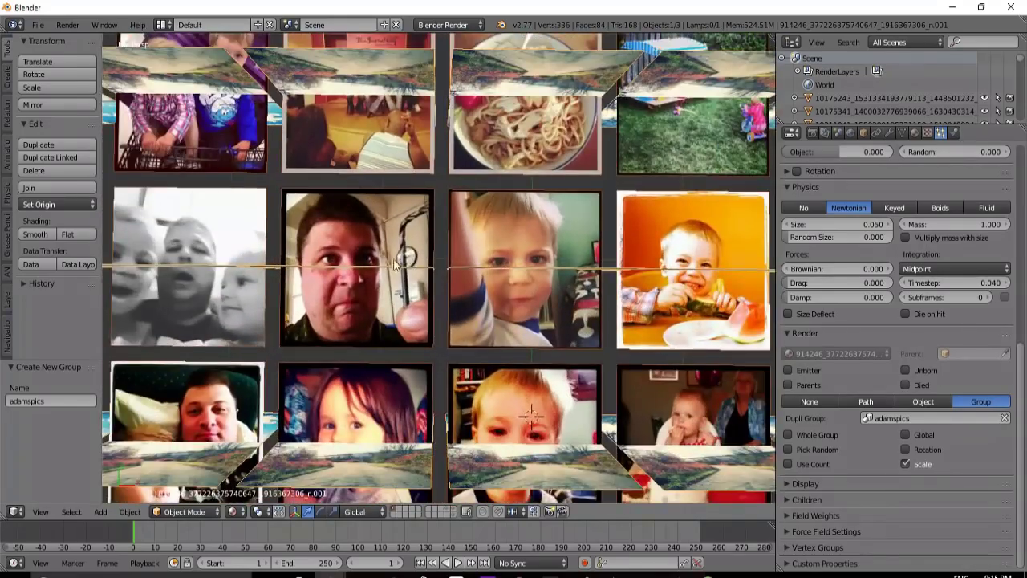
scroll(281, 293, "up", 3)
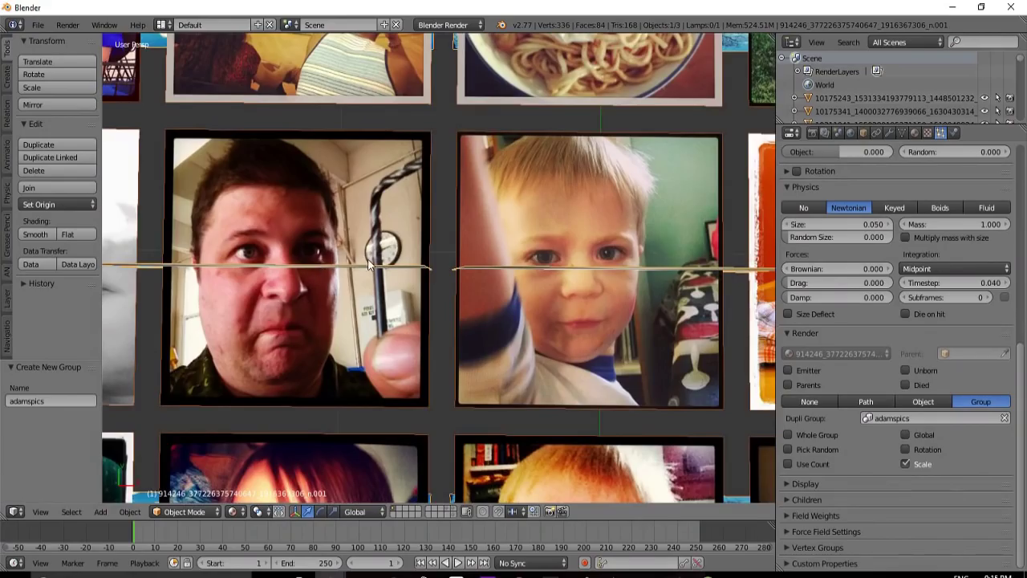
scroll(387, 207, "down", 5)
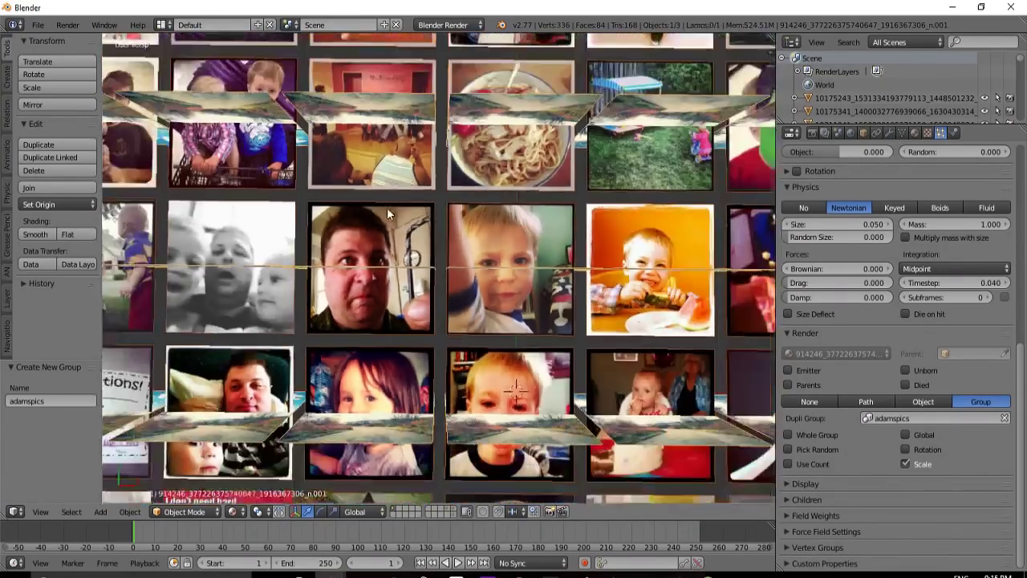
scroll(387, 207, "up", 2)
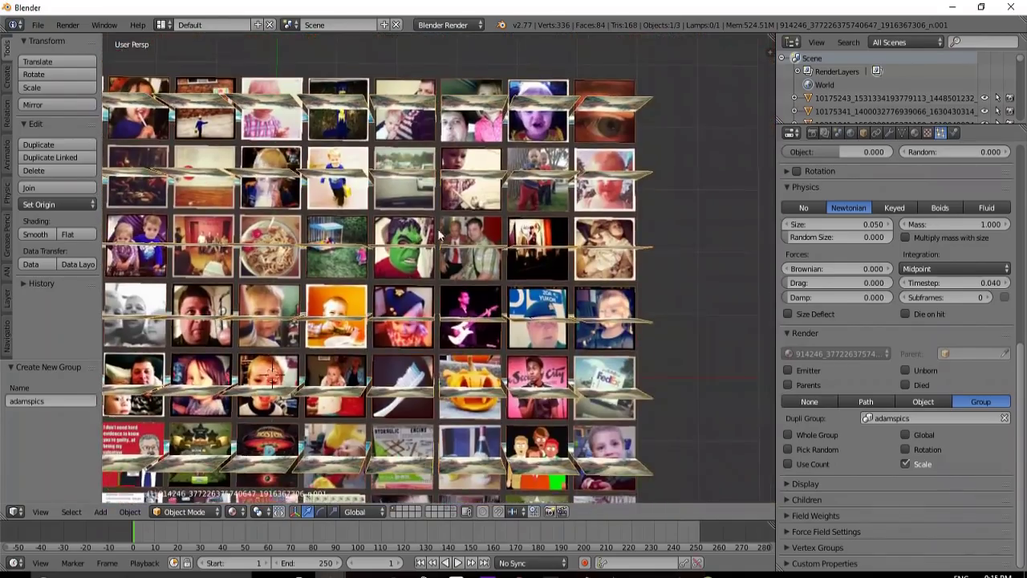
scroll(438, 228, "up", 4)
scroll(513, 173, "up", 3)
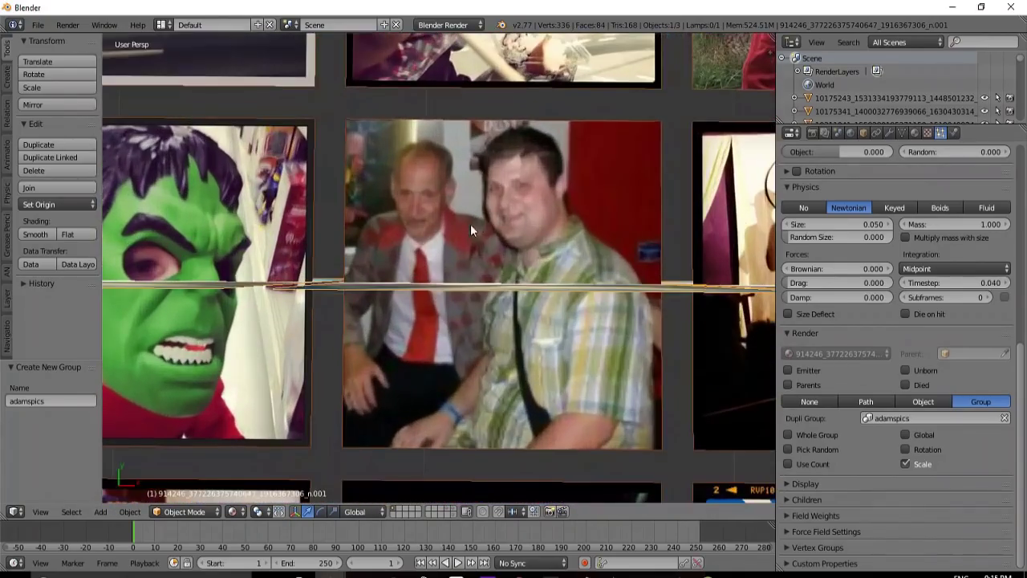
scroll(474, 222, "down", 6)
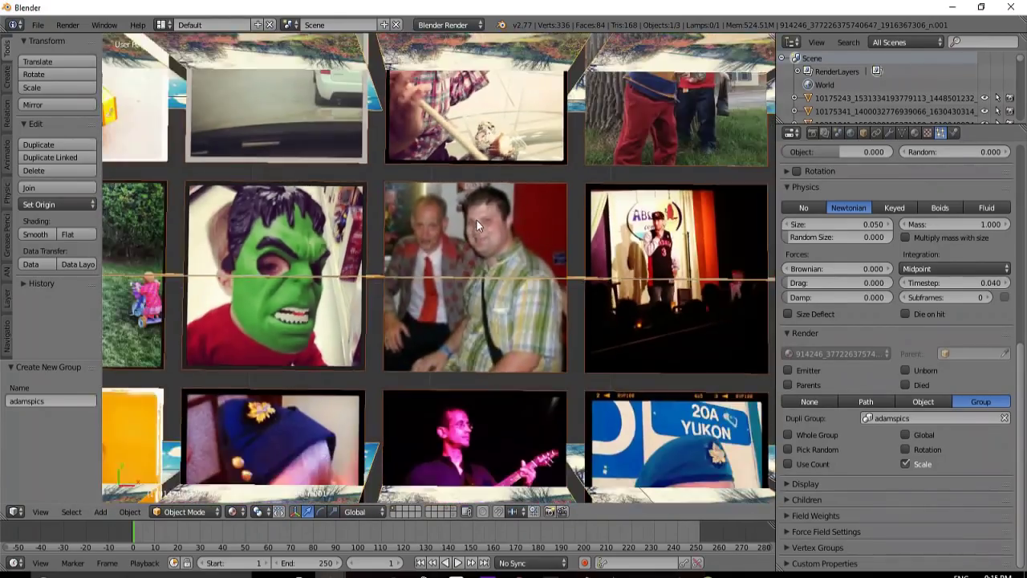
scroll(476, 214, "down", 3)
scroll(561, 176, "up", 3)
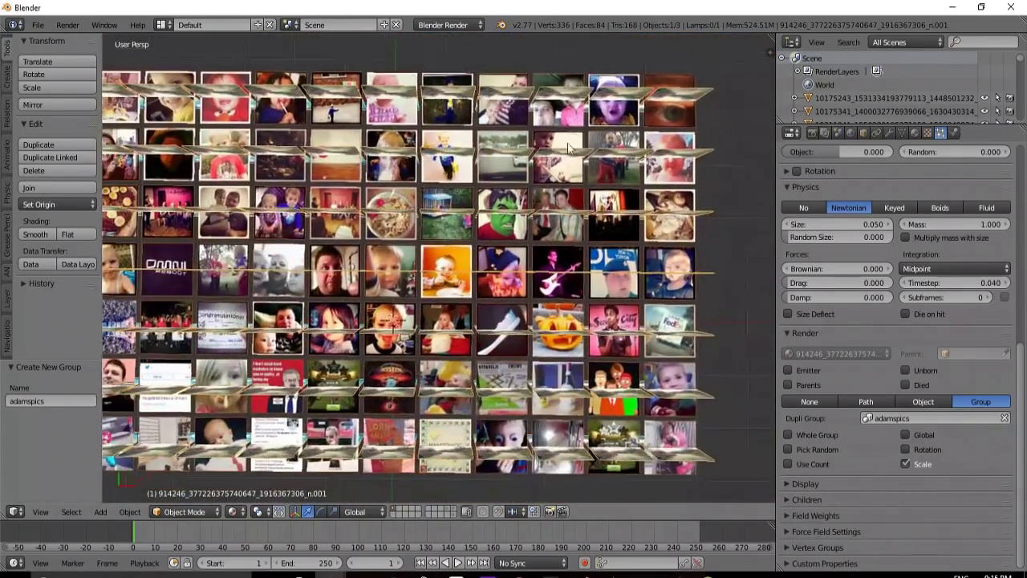
scroll(610, 145, "up", 1)
scroll(618, 148, "down", 3)
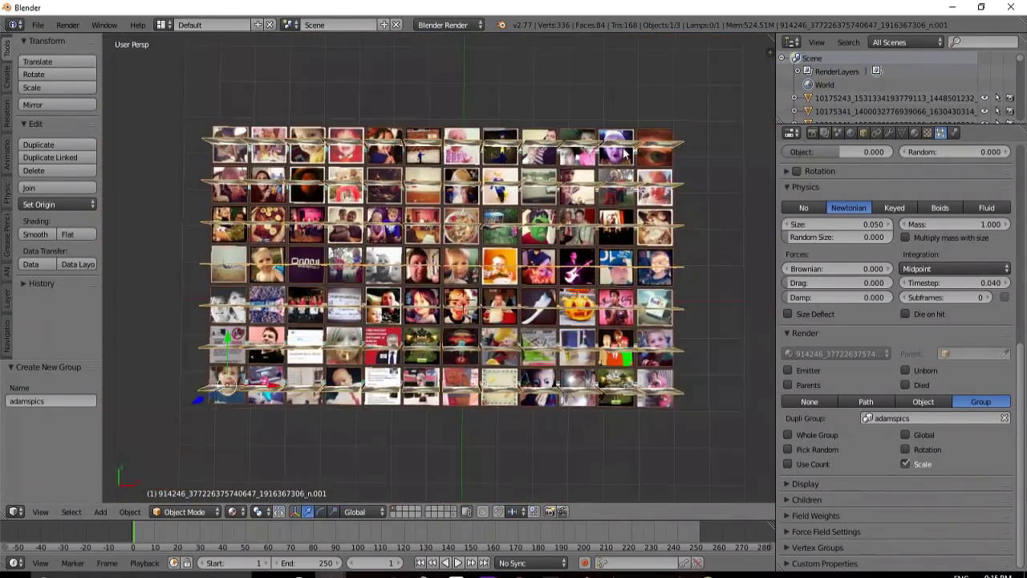
scroll(626, 152, "up", 3)
scroll(626, 152, "down", 2)
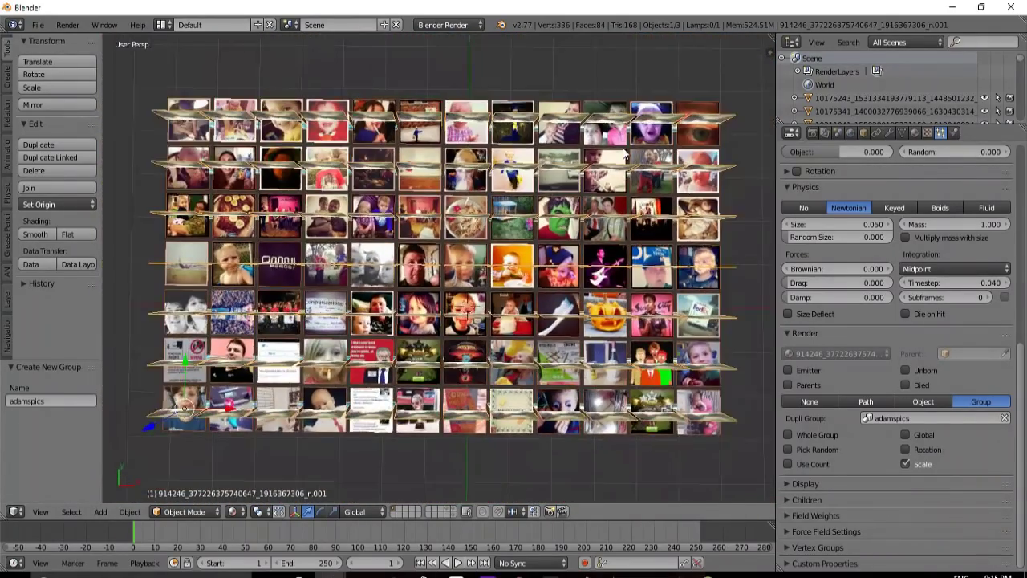
Step: Render an image of the photo wall, check the whole frame, and return to the 3D view
left_click(67, 24)
left_click(81, 42)
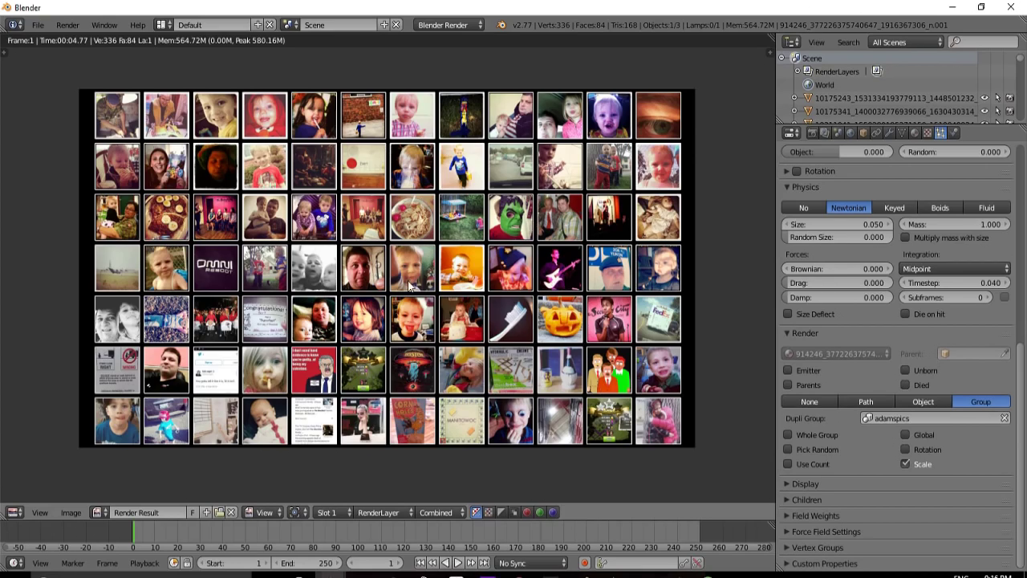
scroll(411, 287, "down", 1)
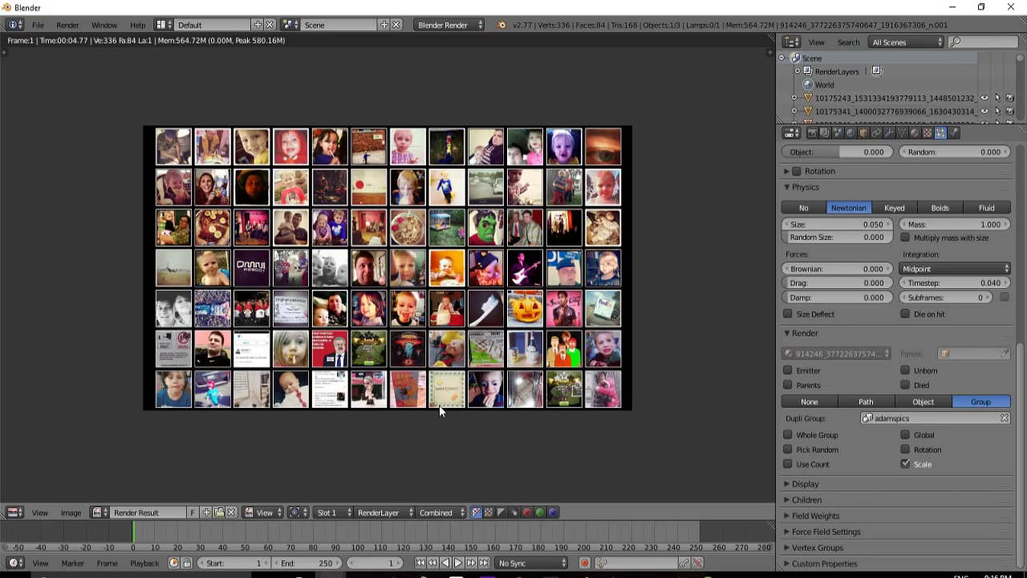
key("Escape")
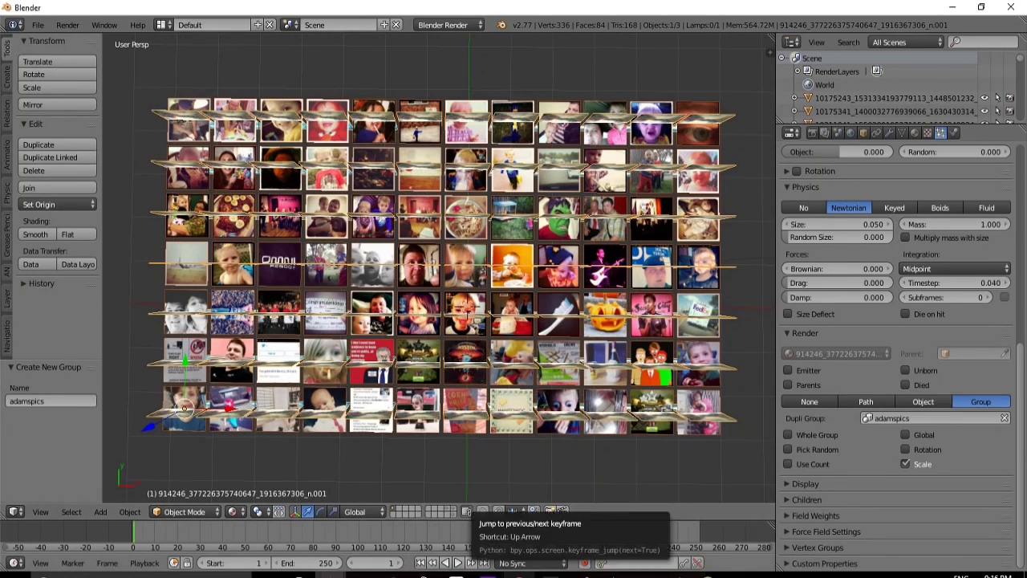
Step: Switch to Chrome and look through the open Twitter profile's tweets and followed accounts
left_click(642, 531)
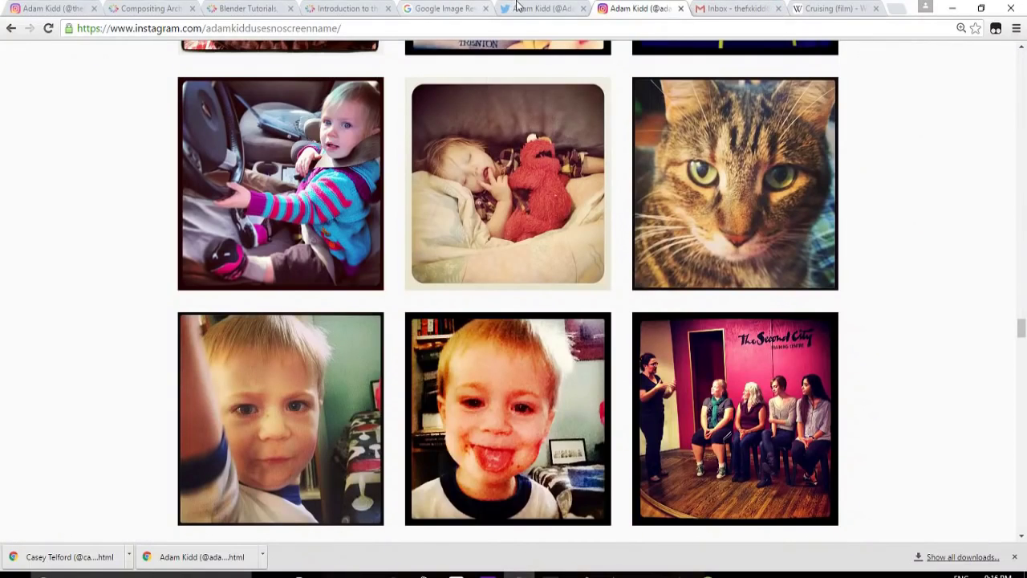
left_click(534, 8)
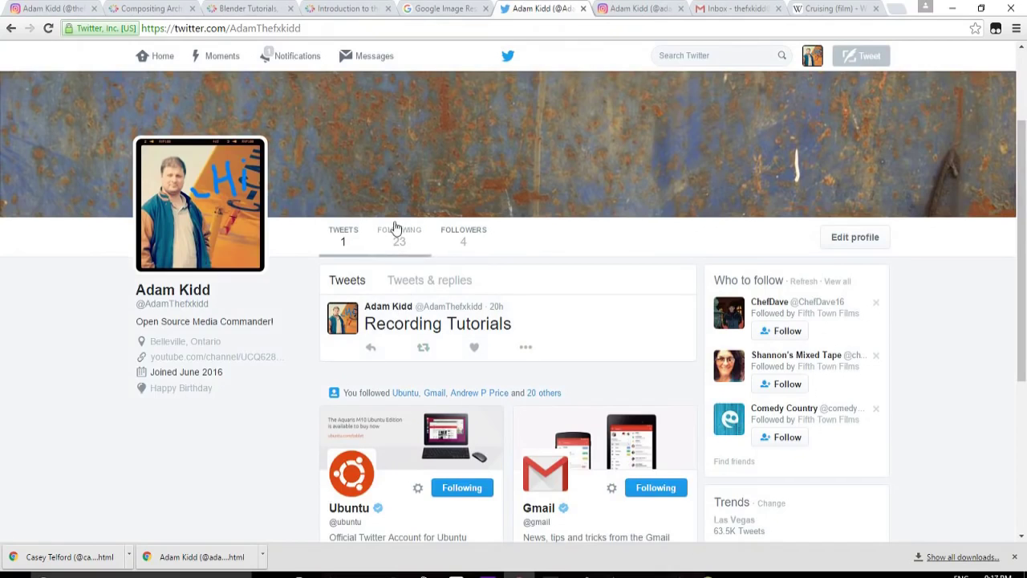
scroll(436, 344, "down", 1)
scroll(436, 343, "down", 1)
scroll(429, 332, "up", 2)
scroll(634, 177, "down", 3)
scroll(634, 191, "down", 1)
scroll(634, 191, "up", 3)
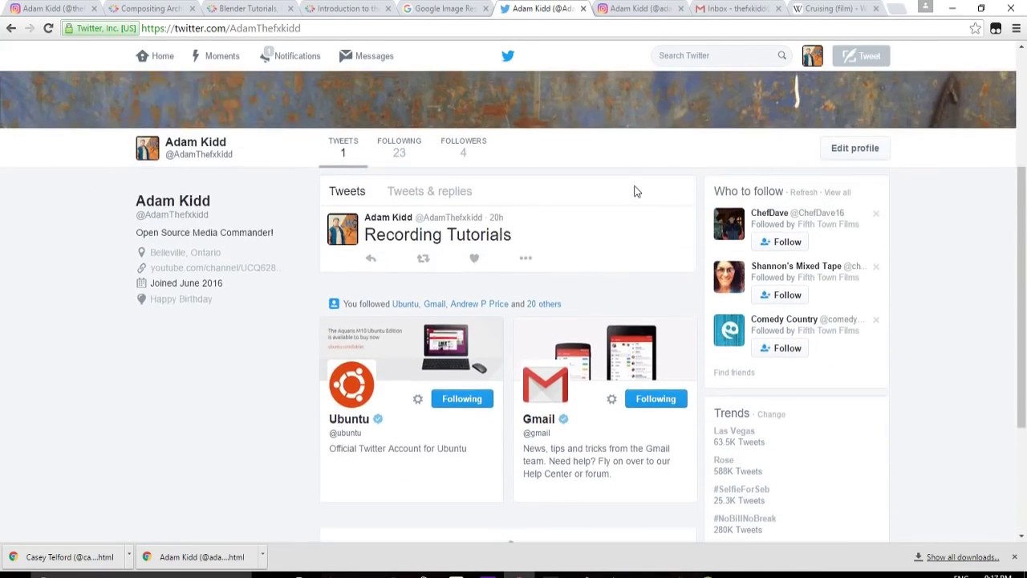
scroll(634, 191, "up", 1)
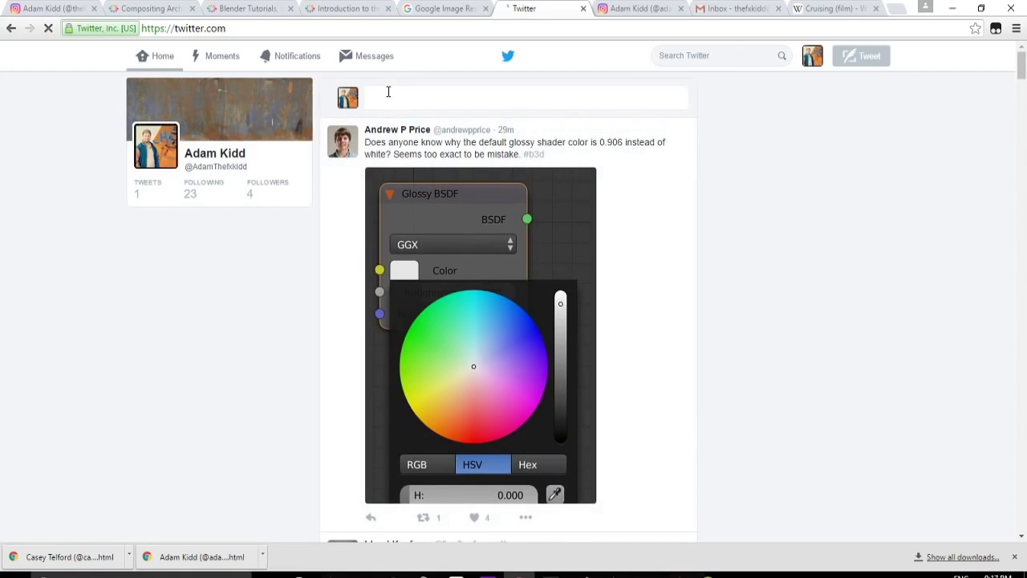
Step: Post the tweet "just finished a great tutorial!" from the Twitter home page
left_click(389, 92)
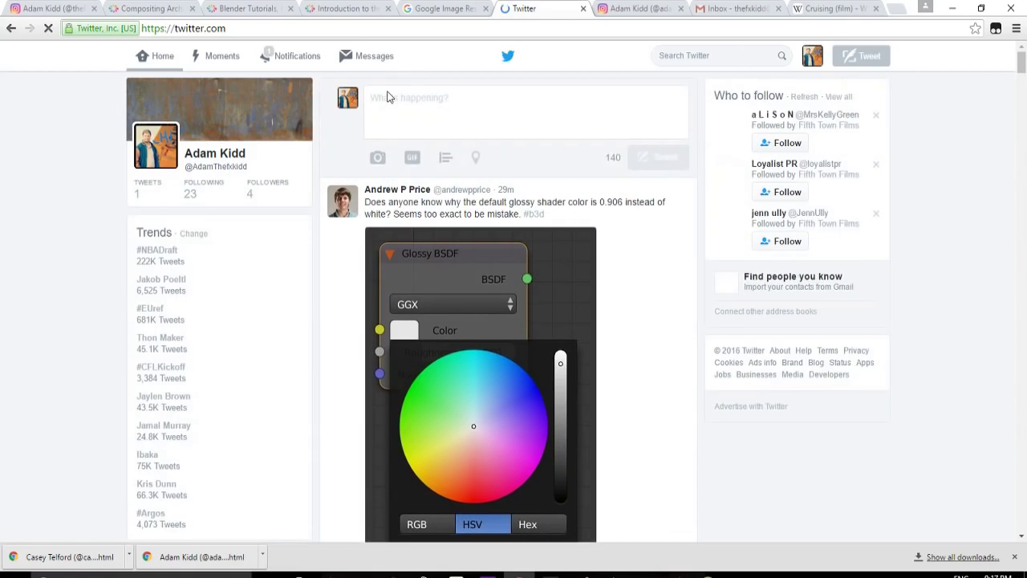
type("just f")
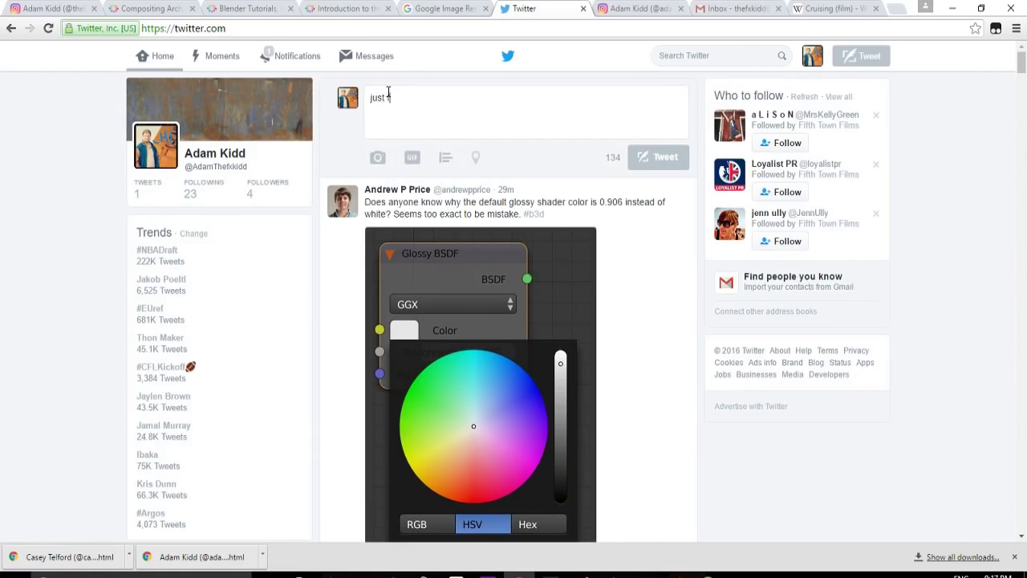
type("inished a great tutorial")
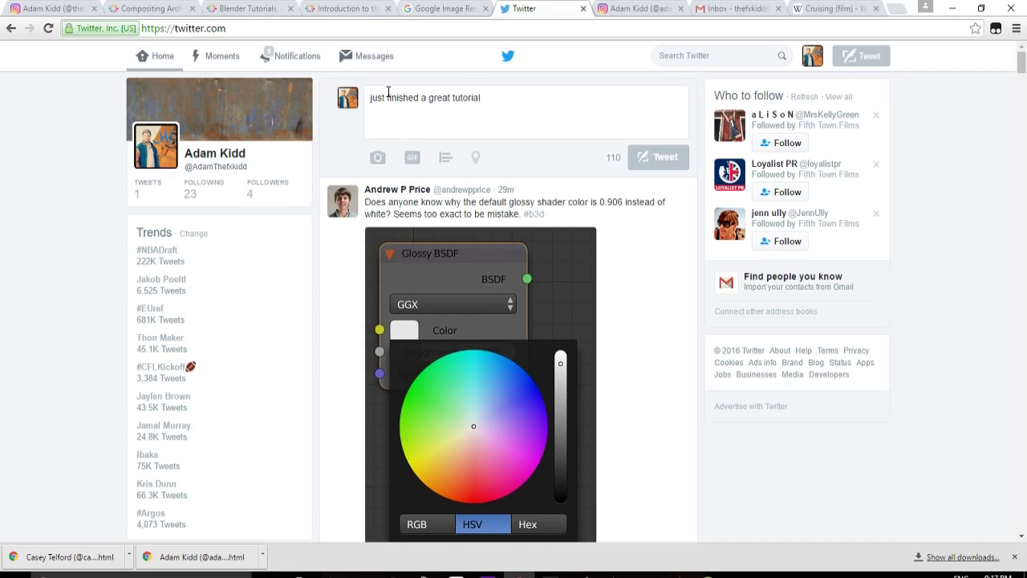
type("!")
left_click(670, 157)
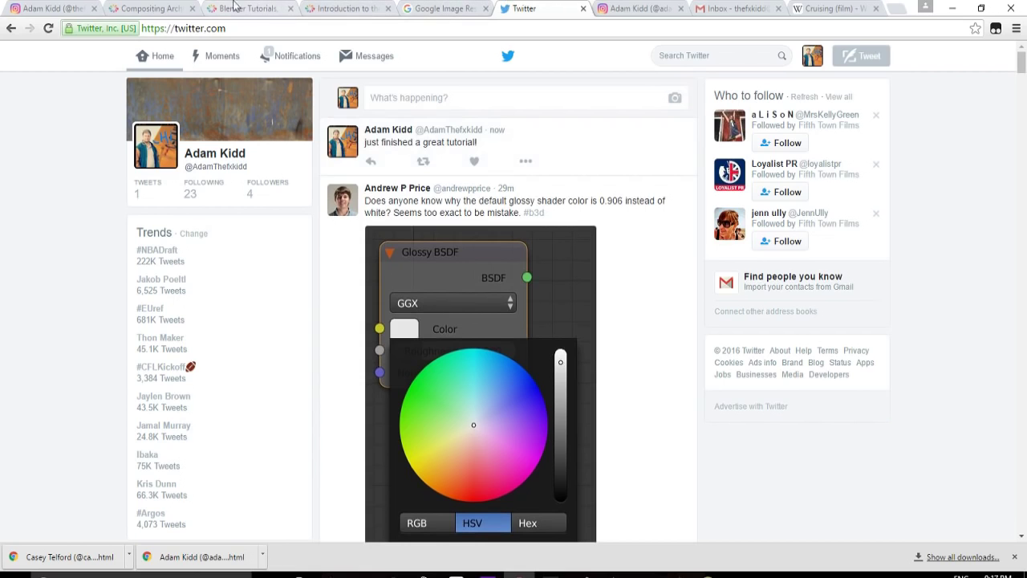
Step: Look through all the posts on the F/X Kidd Instagram profile
left_click(51, 8)
scroll(484, 227, "up", 3)
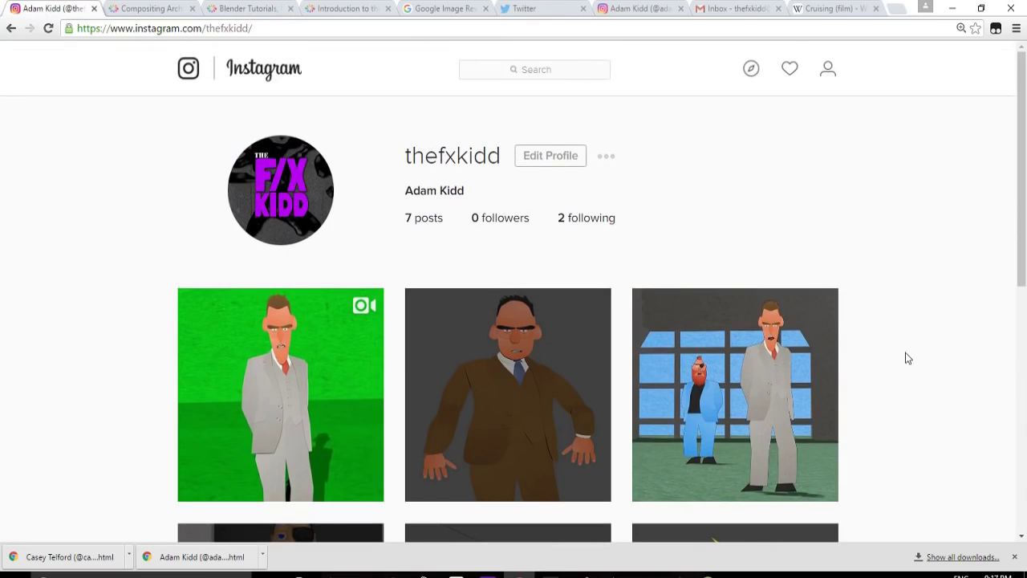
scroll(990, 442, "down", 6)
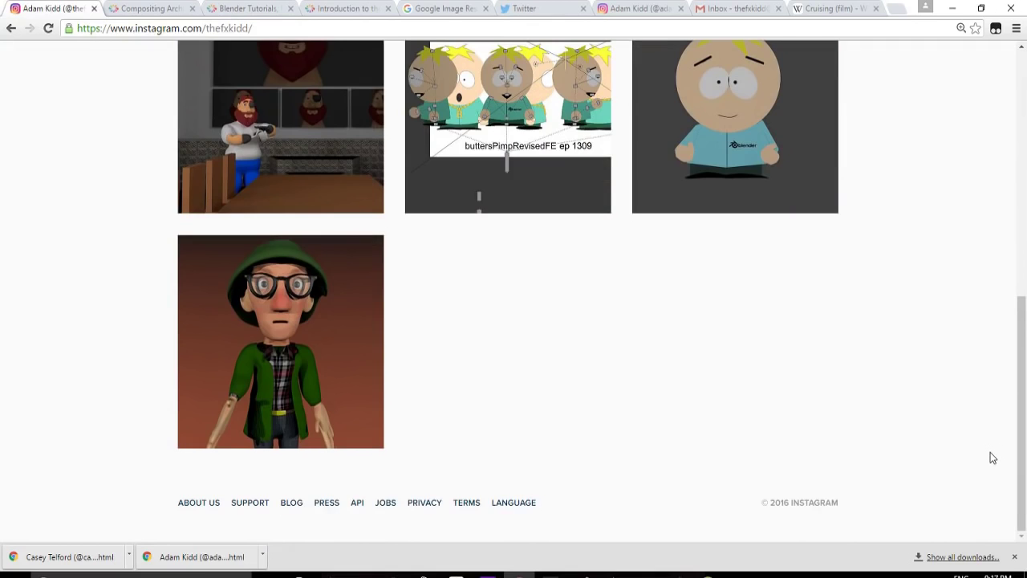
scroll(993, 458, "up", 6)
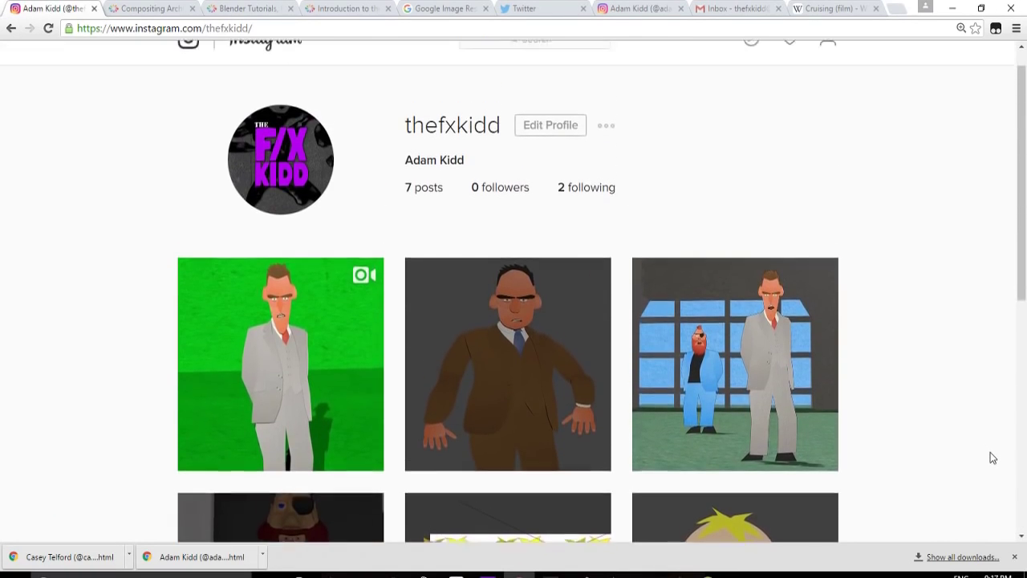
scroll(993, 458, "down", 6)
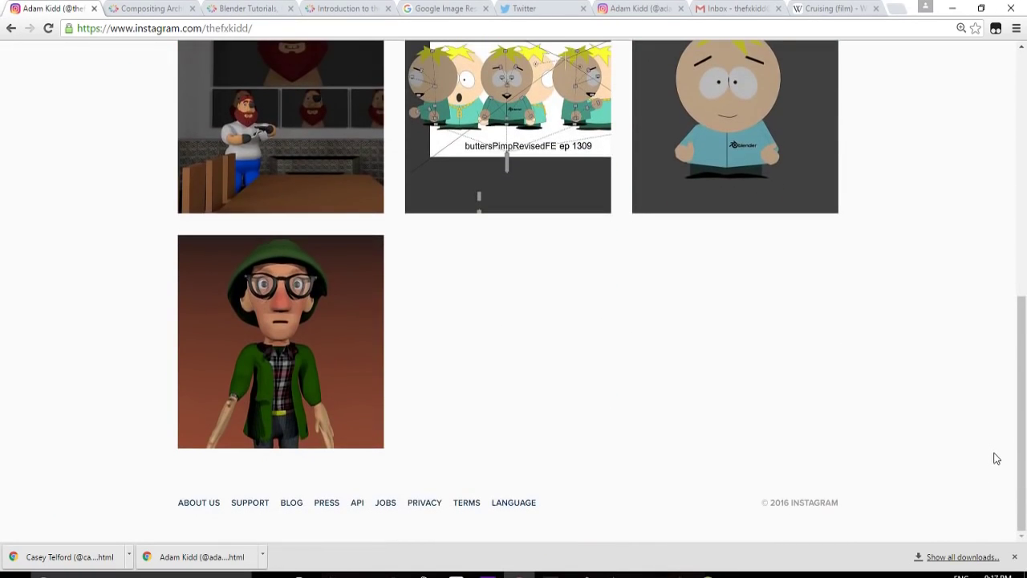
scroll(902, 458, "up", 1)
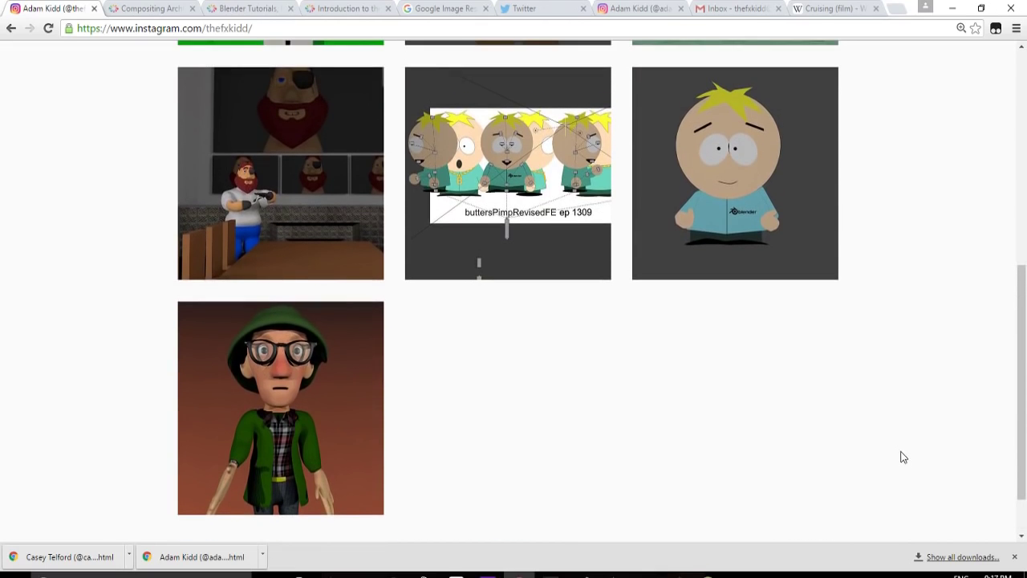